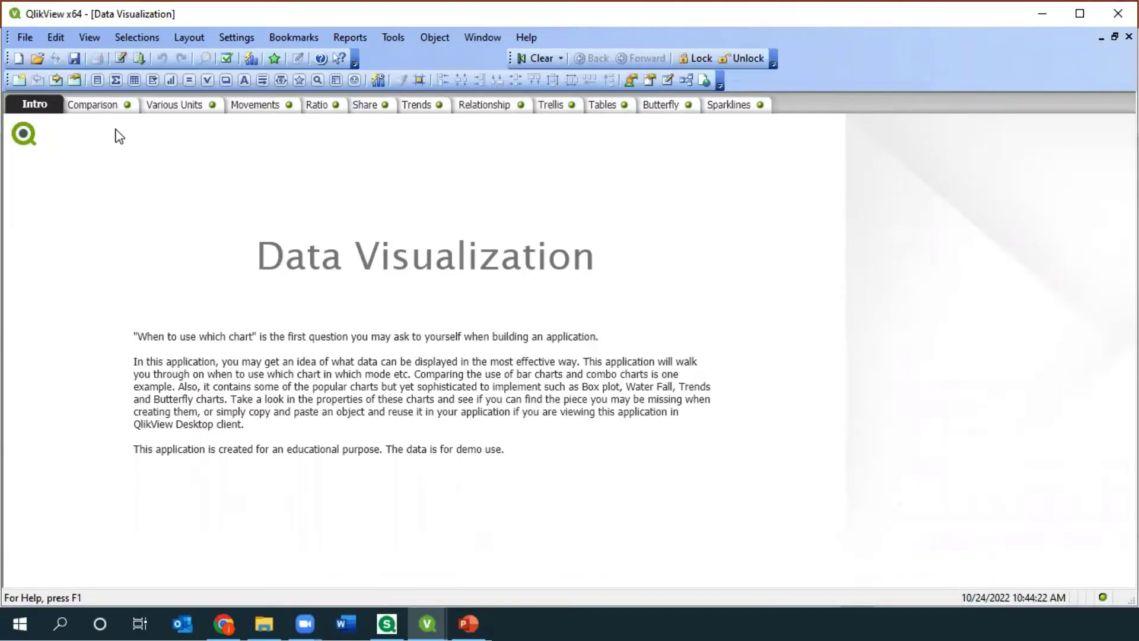
Examine the Data Visualization app's Comparison, Various Units, Movements, Ratio, Share, Trends, Tables and Sparklines sheets
click(114, 108)
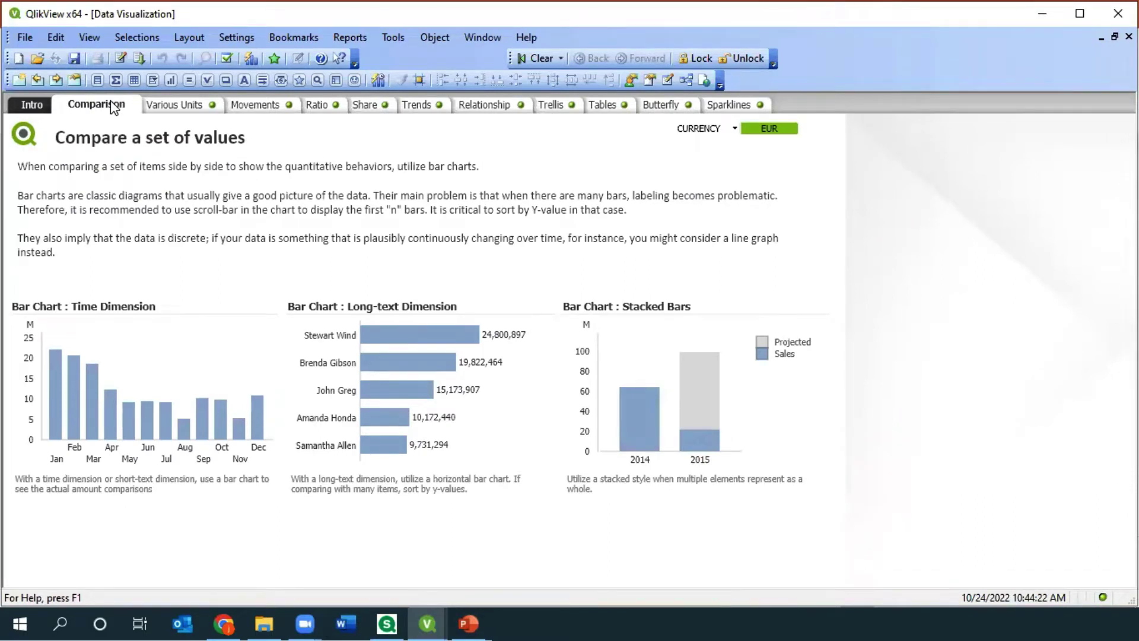
click(181, 108)
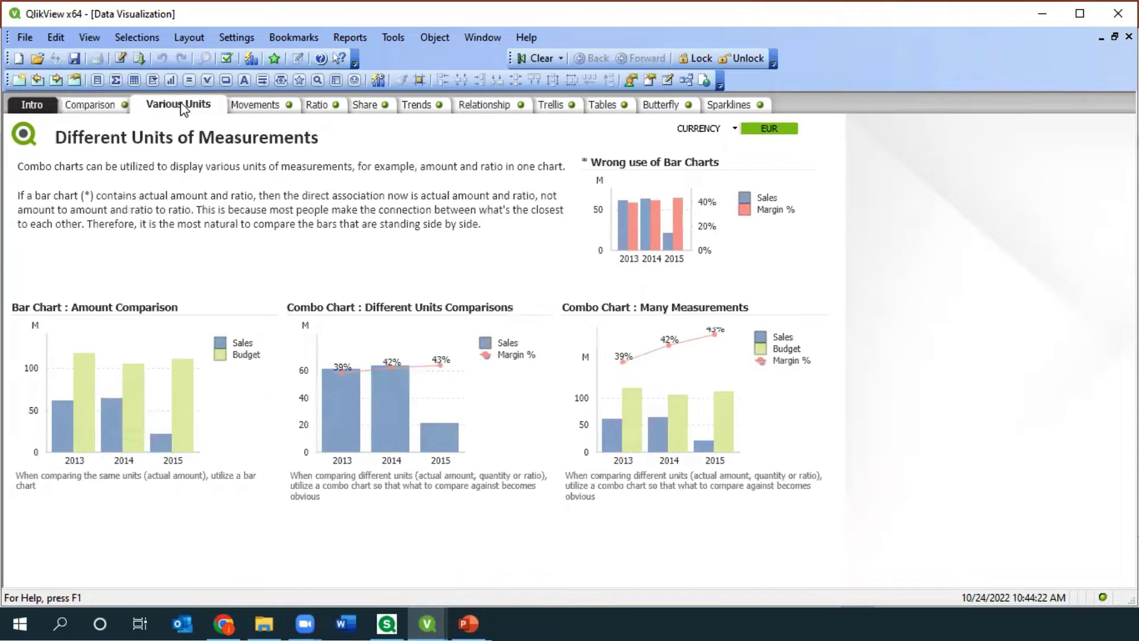
click(254, 107)
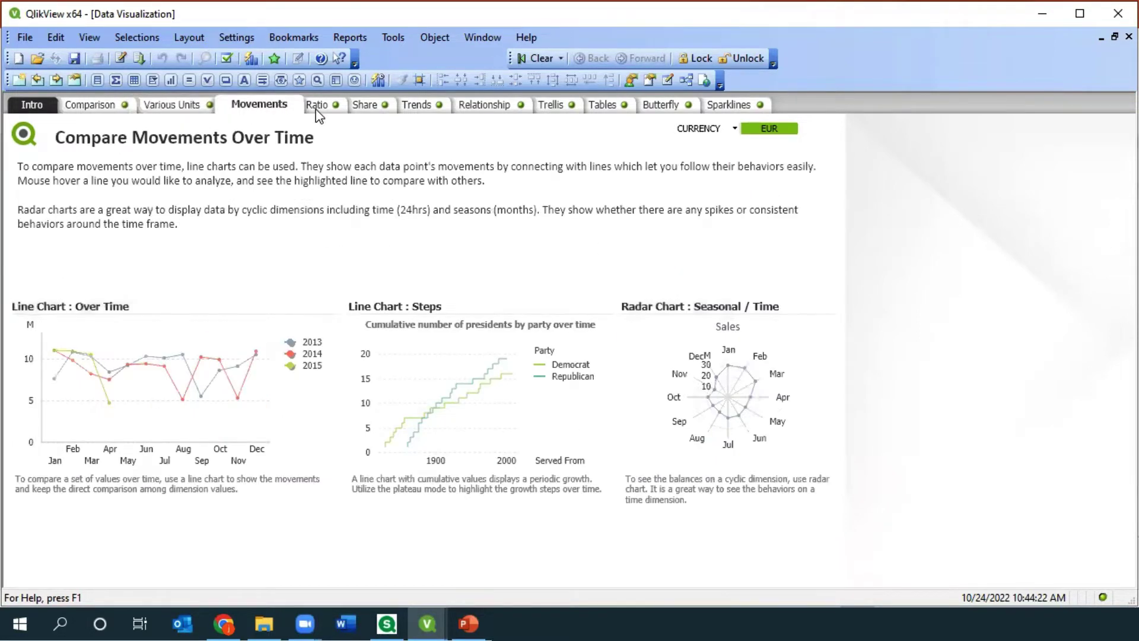
click(318, 110)
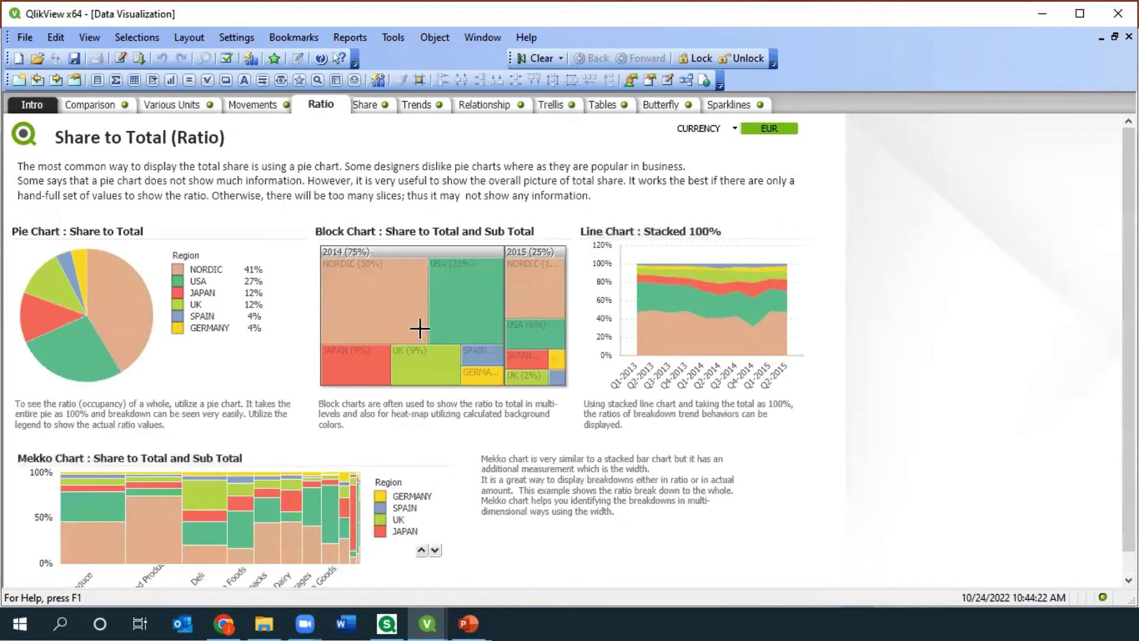
click(374, 109)
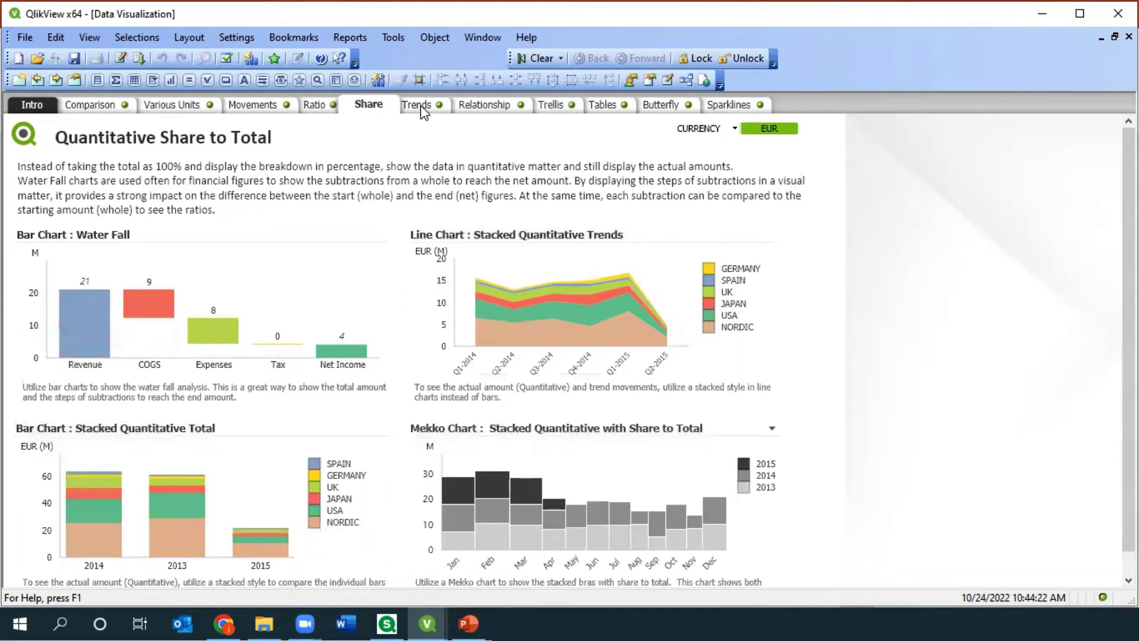
click(421, 107)
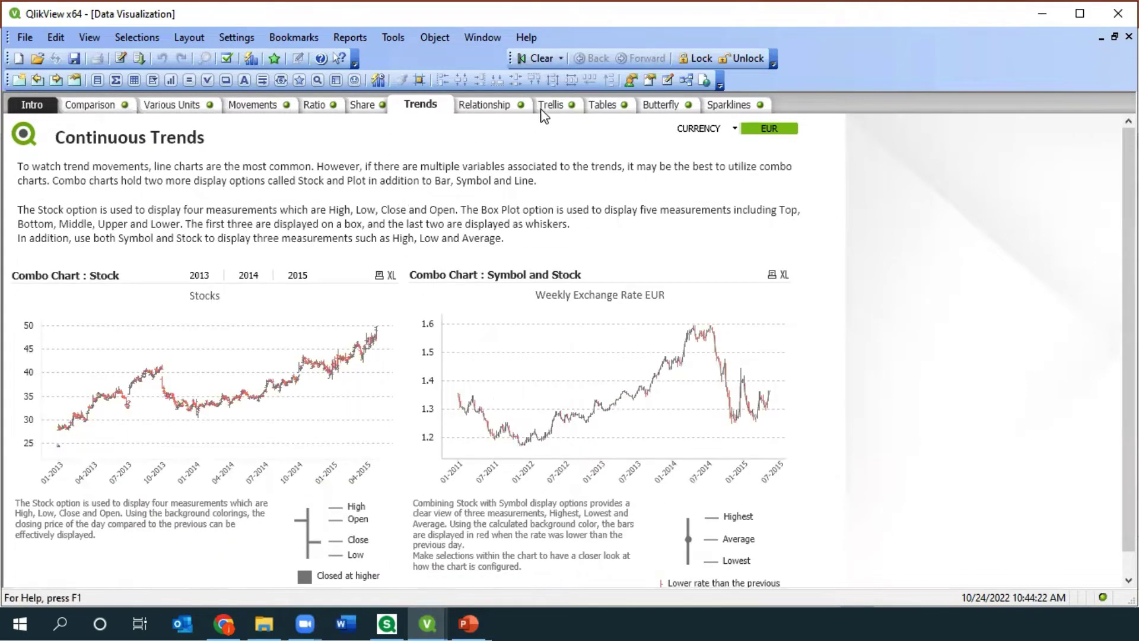
click(602, 108)
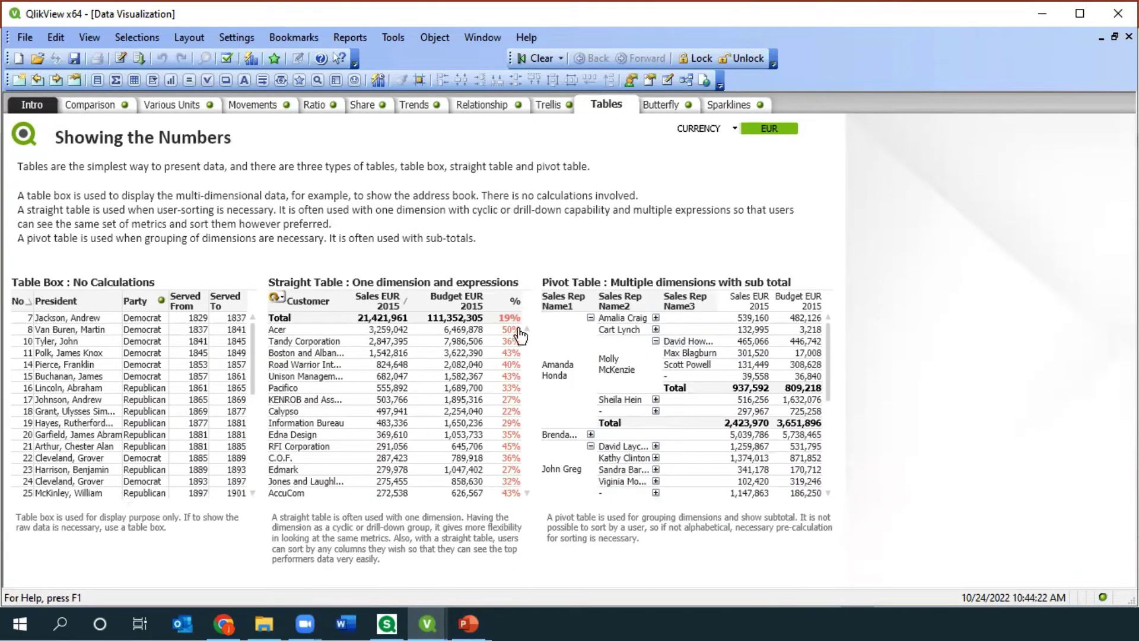
click(717, 108)
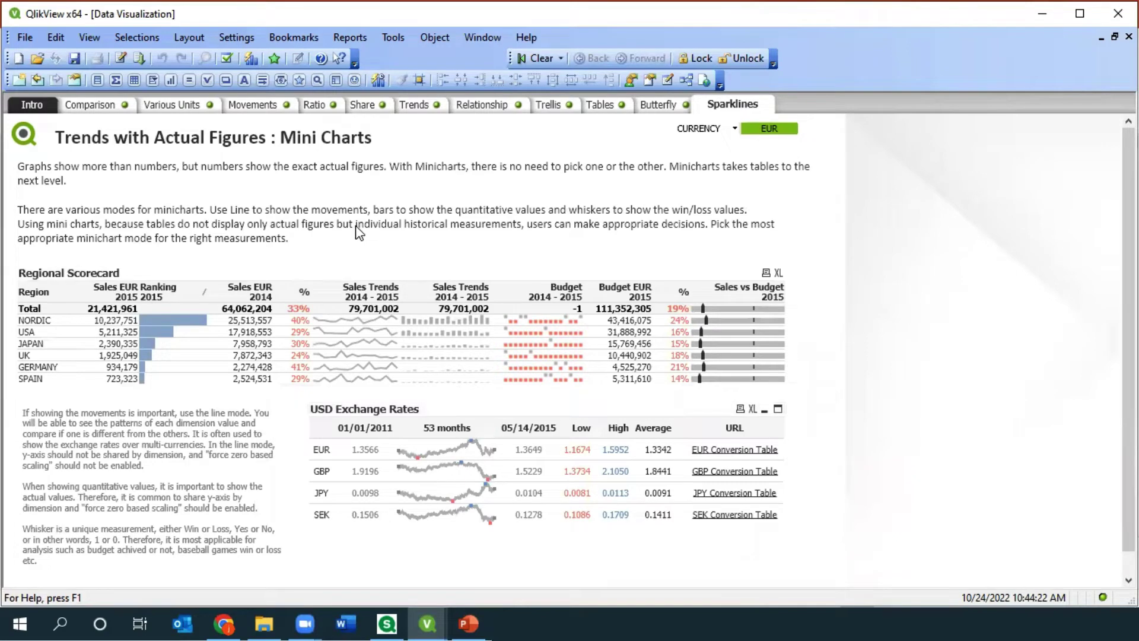
View the Governance Dashboard 2.1.4 overview, and open its Sense Profile Score sheet
click(72, 109)
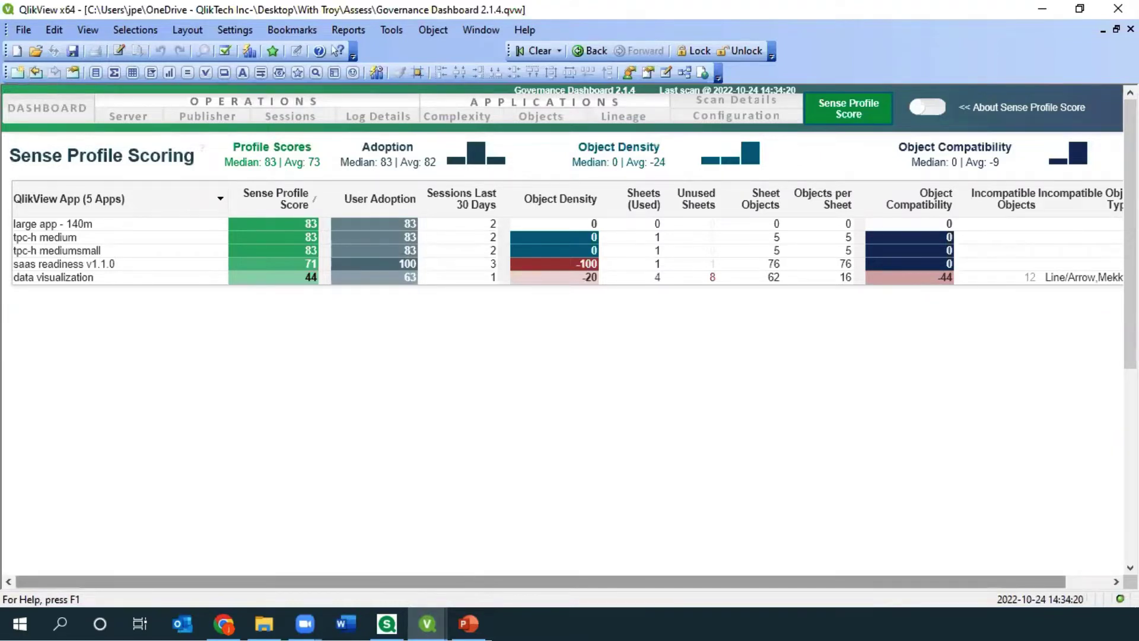
click(62, 111)
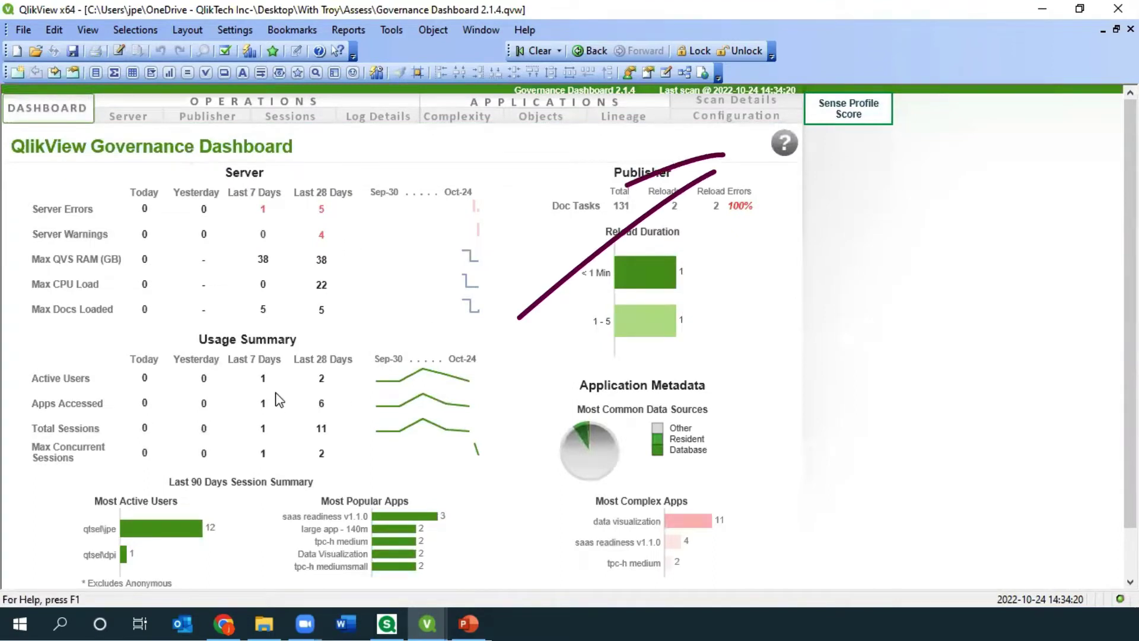
click(849, 112)
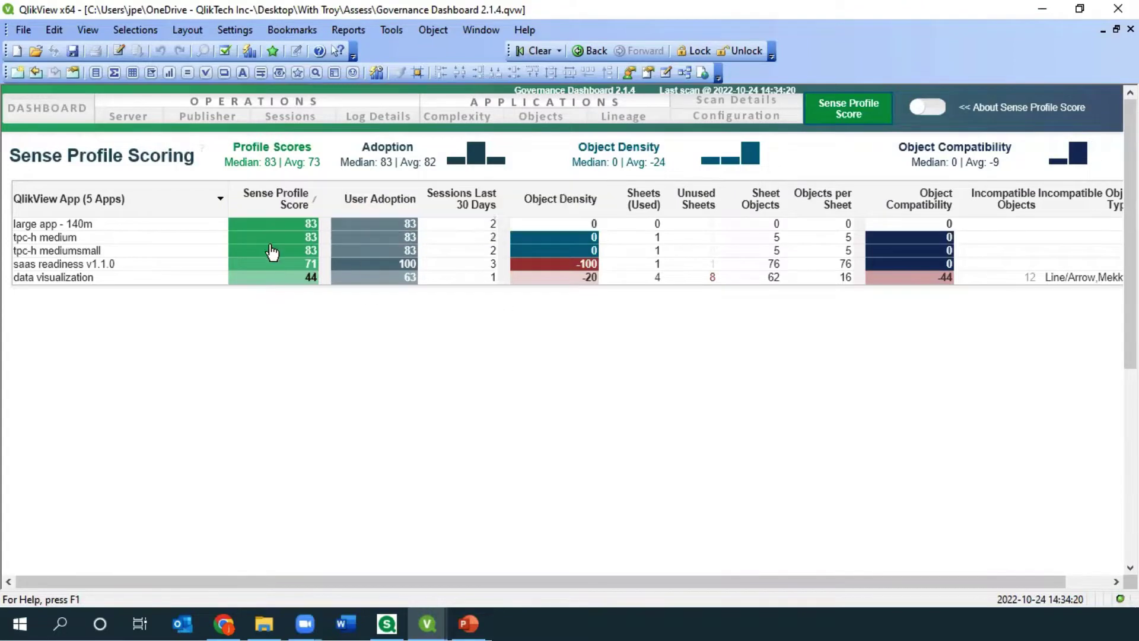
Filter the Sense Profile Scoring to the data visualization app to examine its objects and incompatible types, and step back to all apps
mouse_move(277, 208)
click(75, 278)
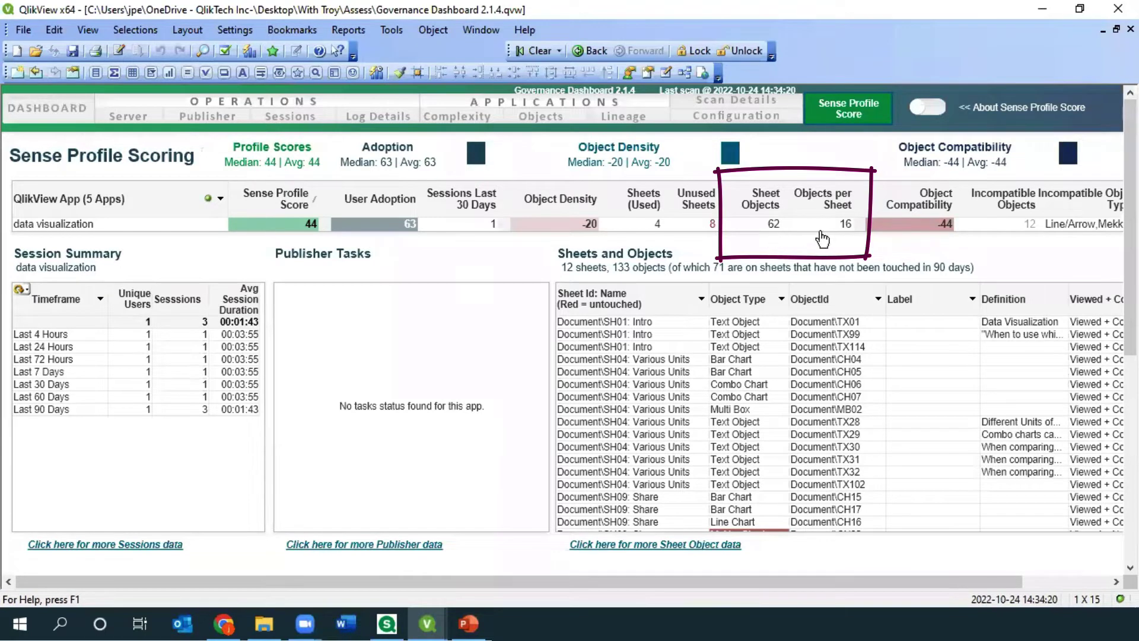
drag(932, 582, 1017, 582)
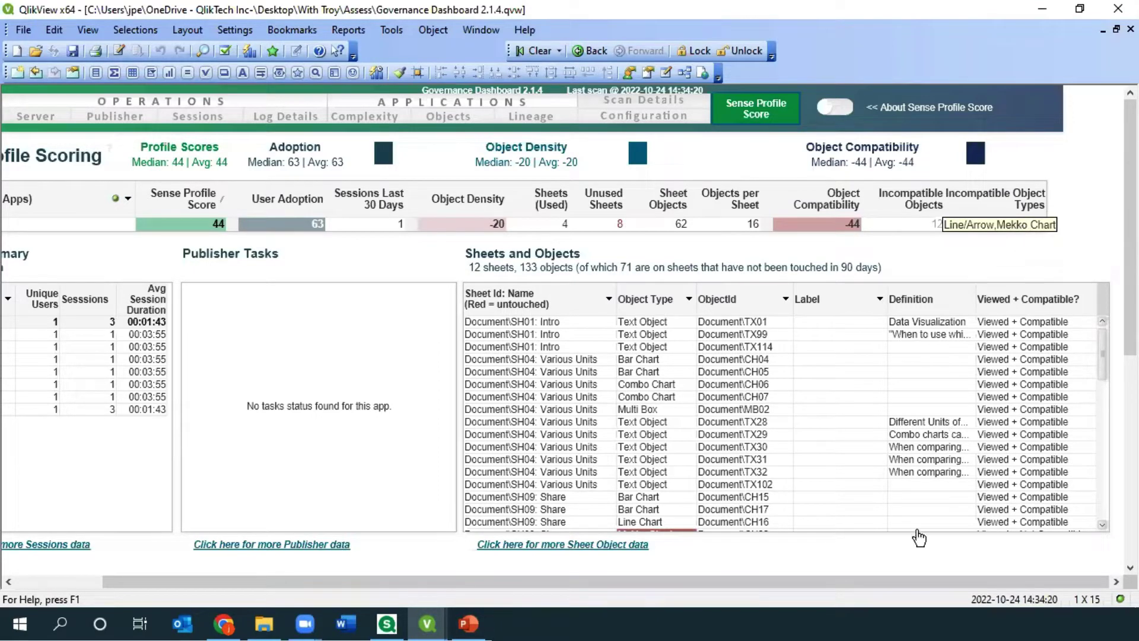
drag(901, 587, 817, 587)
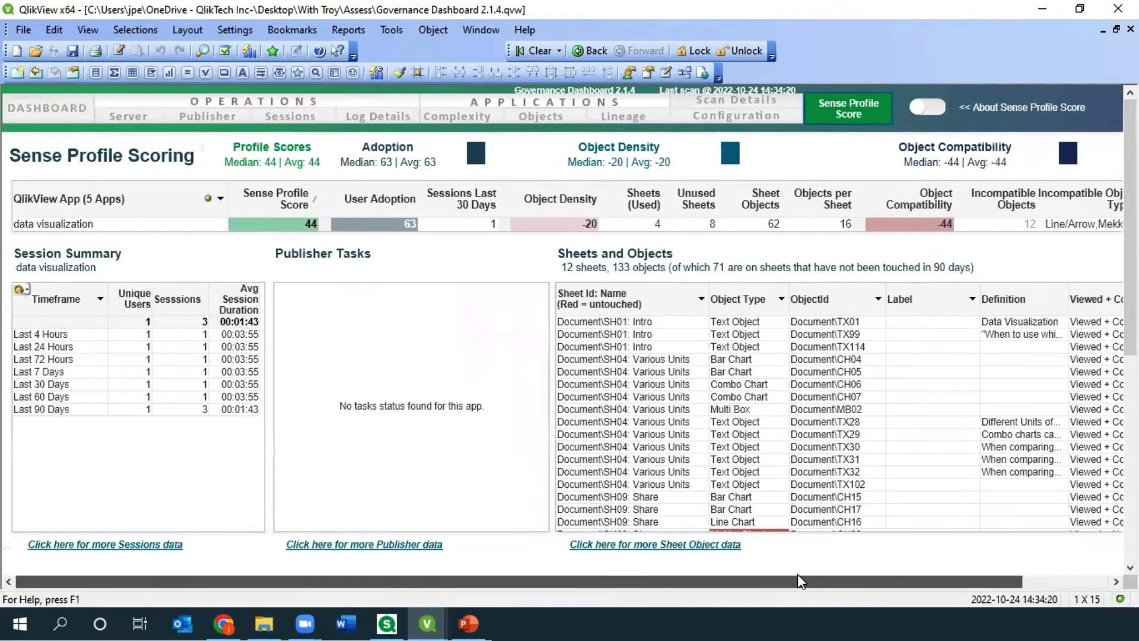
mouse_move(716, 175)
mouse_down()
mouse_move(807, 248)
mouse_move(716, 177)
mouse_up()
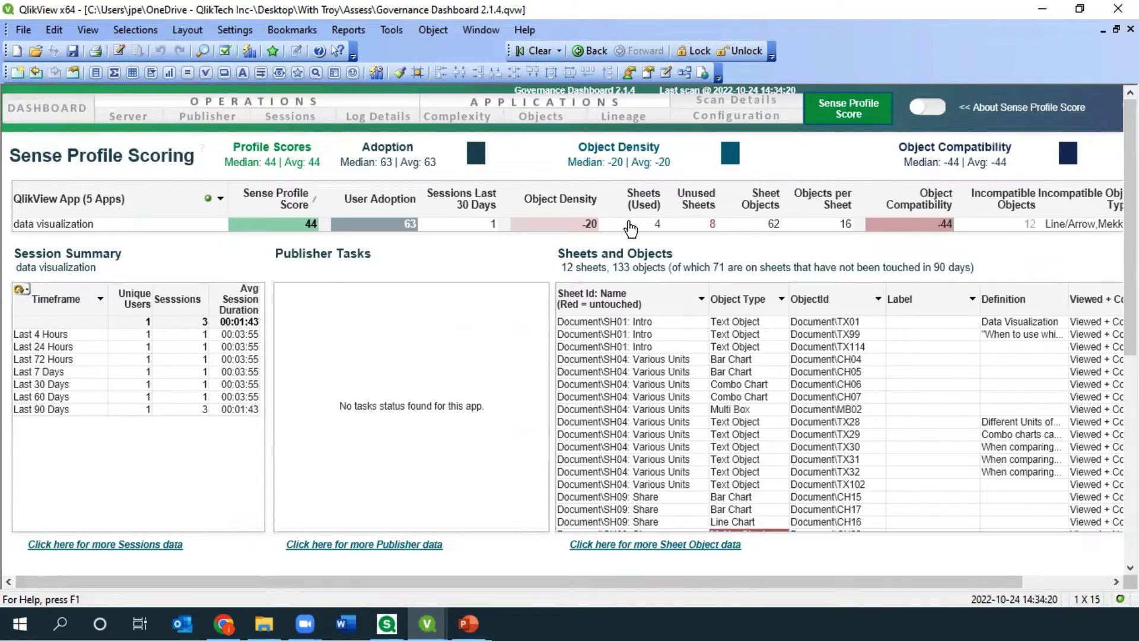
click(587, 51)
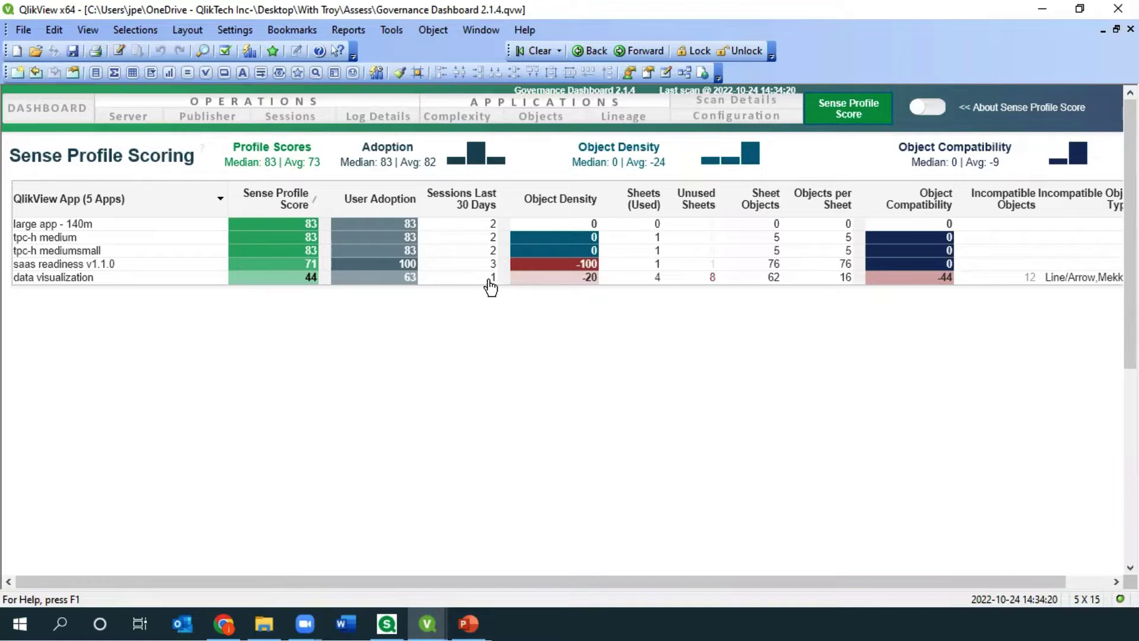
click(471, 623)
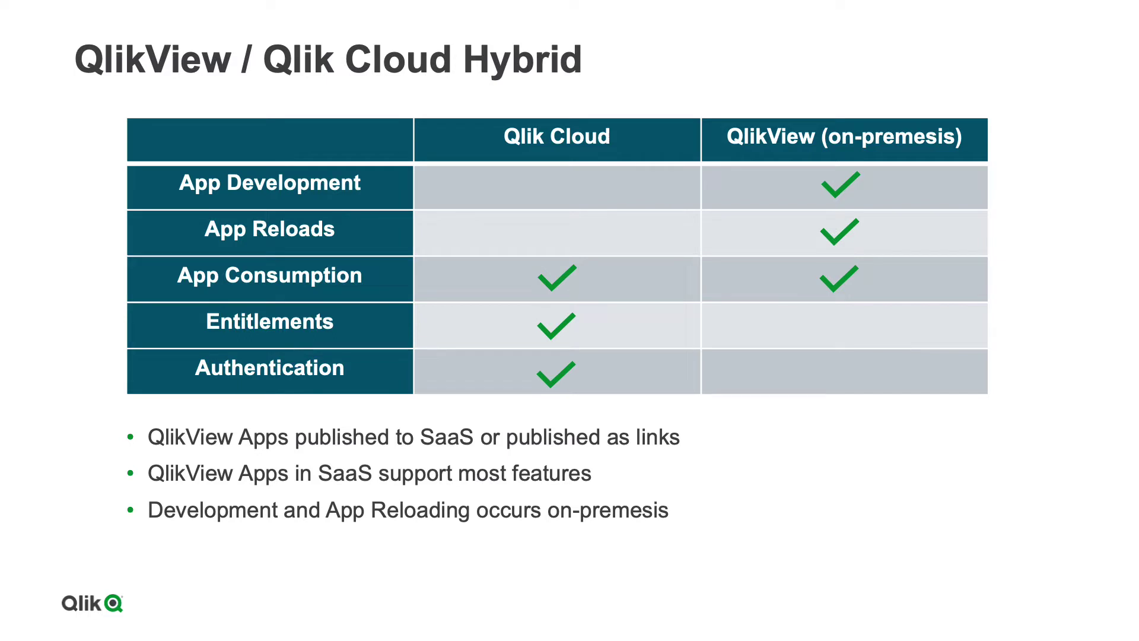
drag(81, 159, 1057, 159)
drag(1033, 156, 998, 256)
drag(93, 257, 1023, 254)
drag(101, 156, 117, 260)
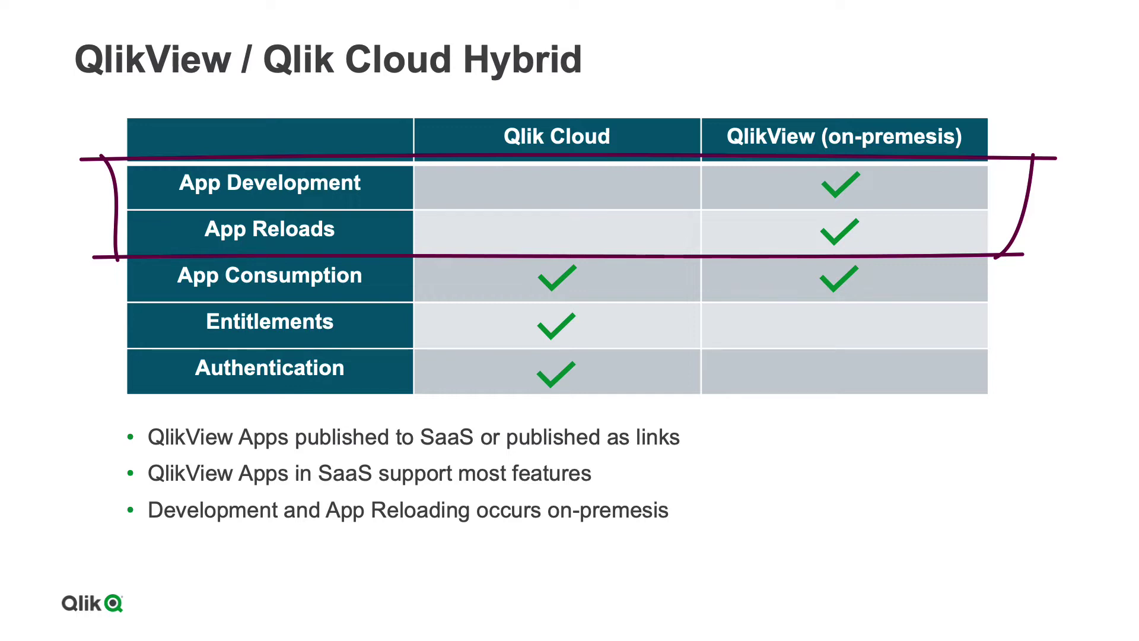
key(e)
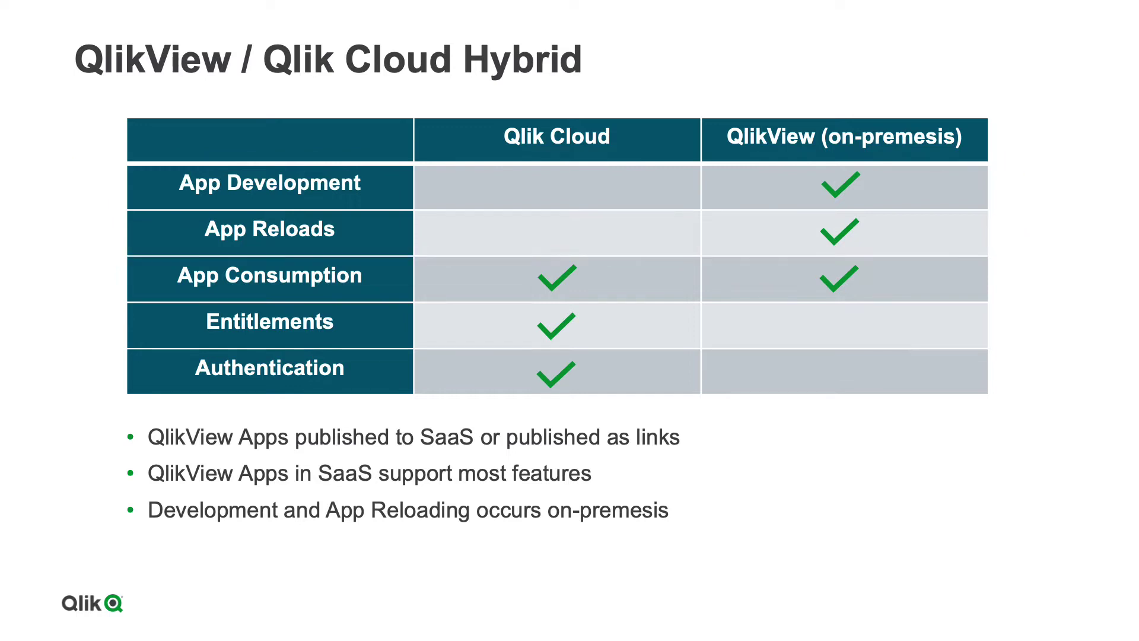
Switch back to QlikView's SaaS Readiness v1.1.0 document, and clear its selections to review the SaaS tiers of all documents
key(alt+Tab)
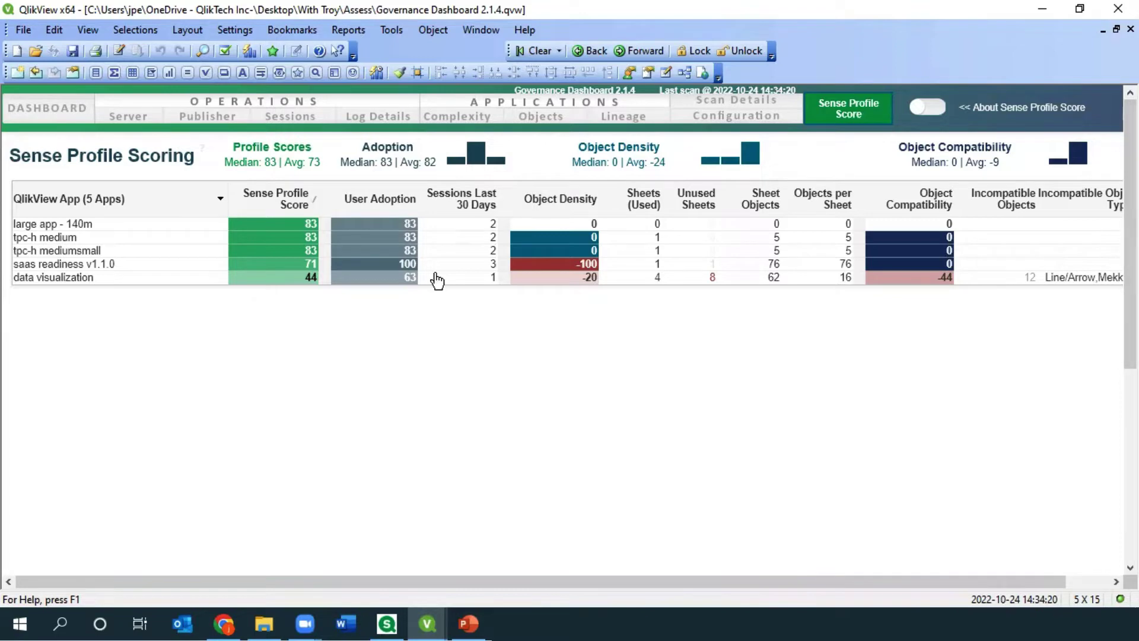
click(481, 31)
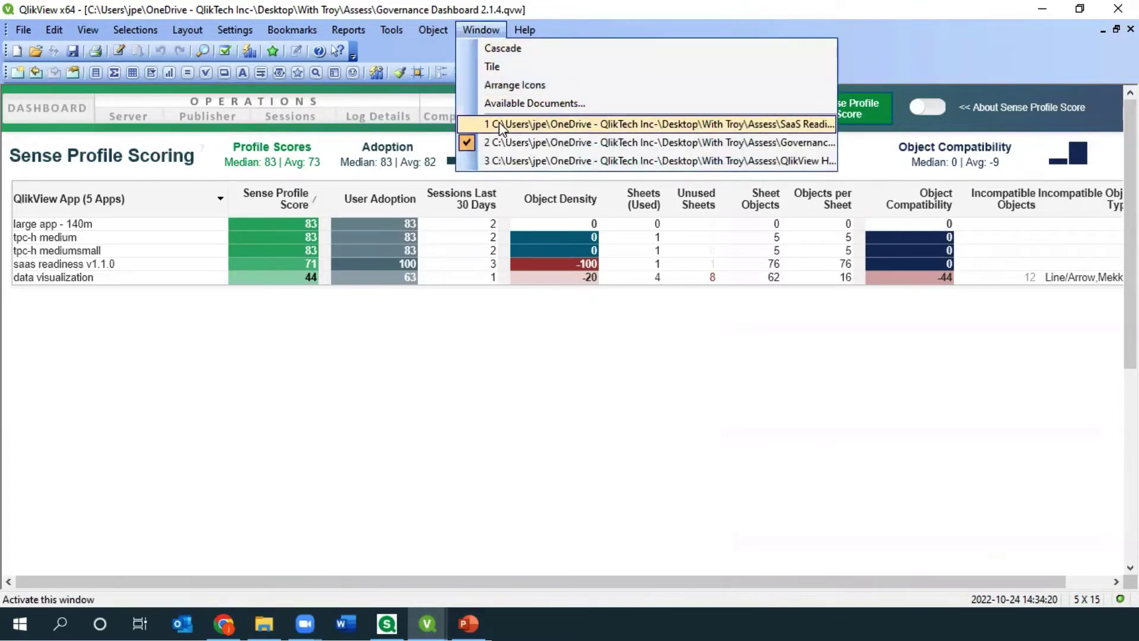
click(502, 124)
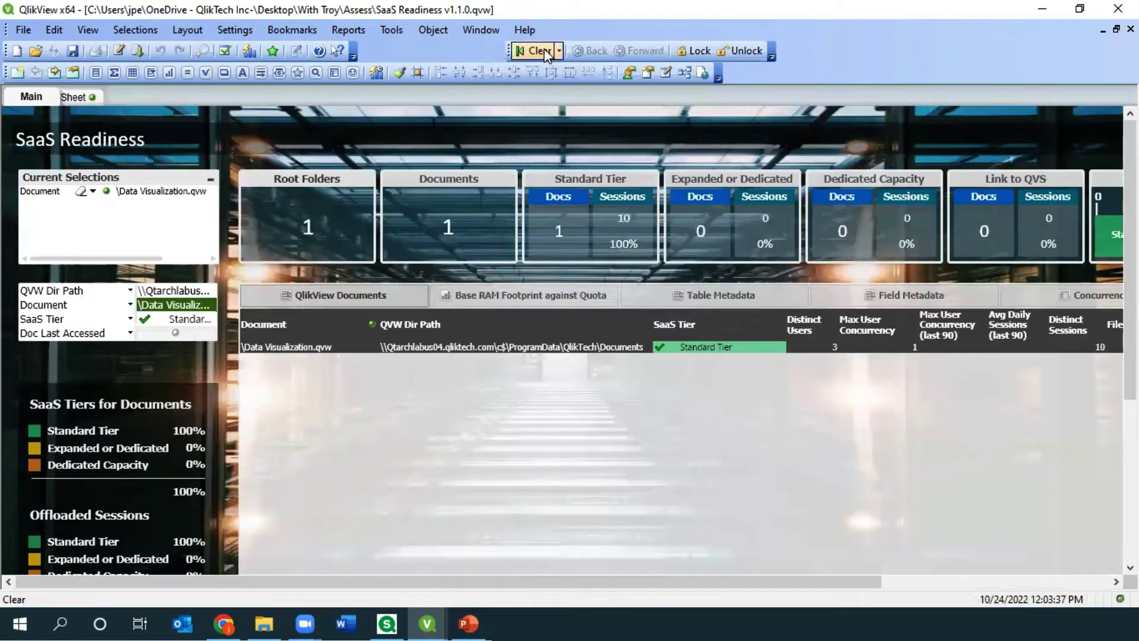
click(542, 50)
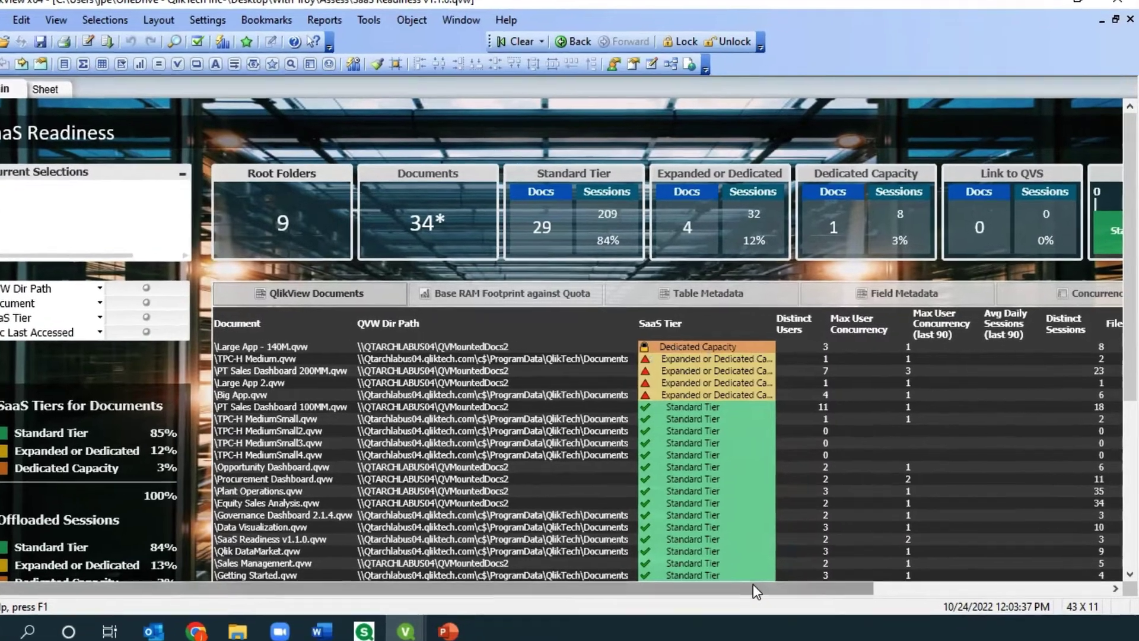
drag(756, 583, 884, 582)
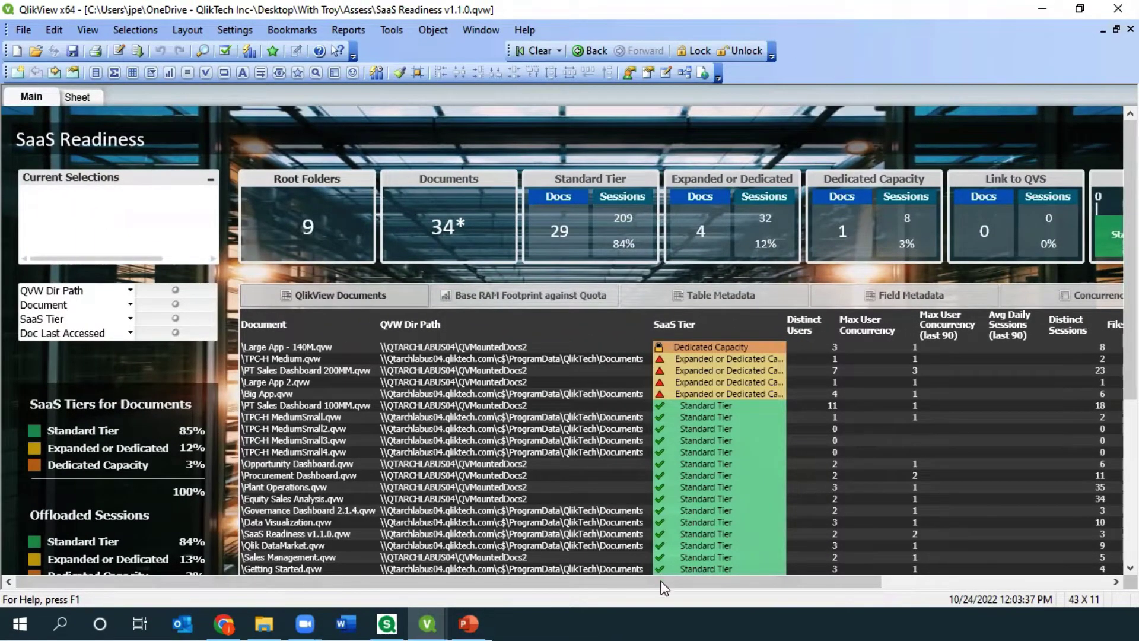
drag(655, 583, 665, 582)
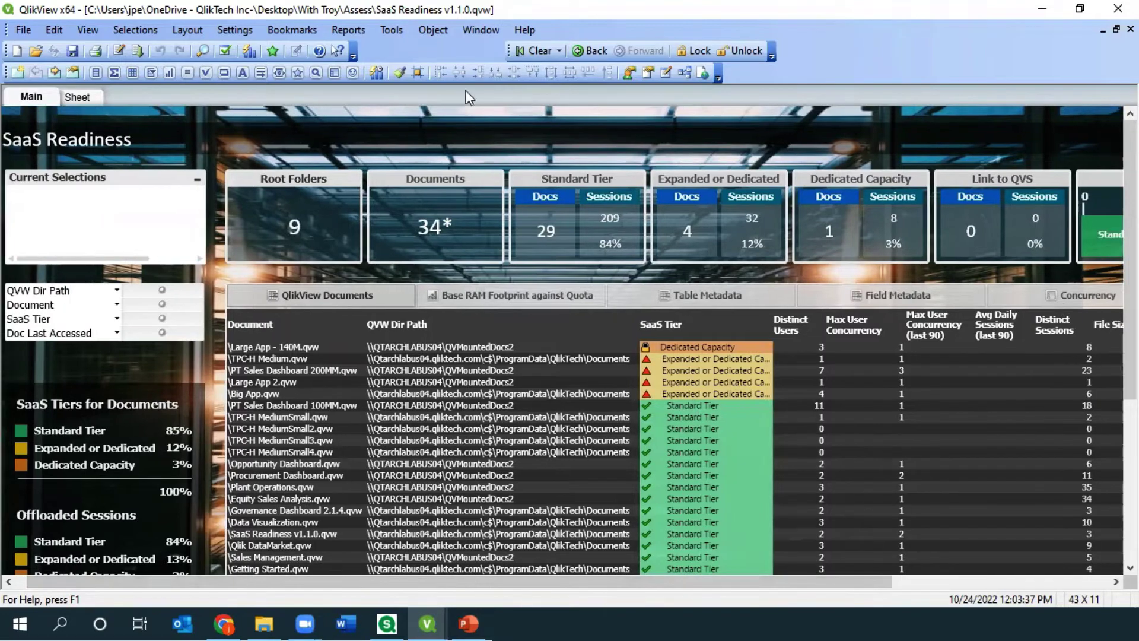
Restore the previous Data Visualization.qvw selection, and review its data sources before returning to the QlikView Documents table
click(590, 50)
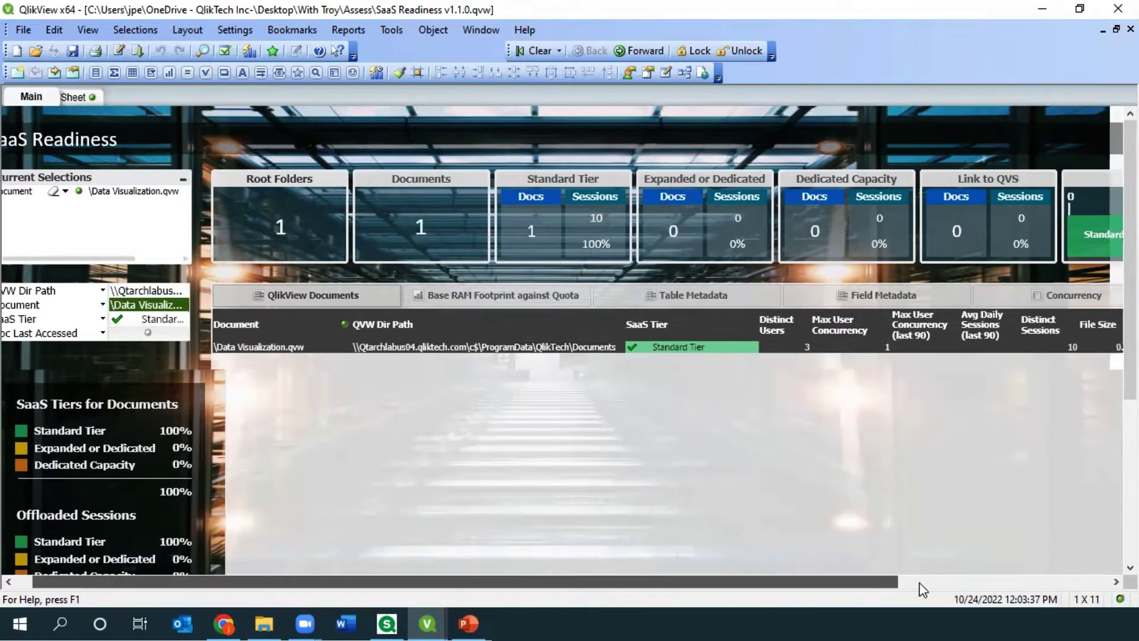
click(973, 582)
click(1042, 297)
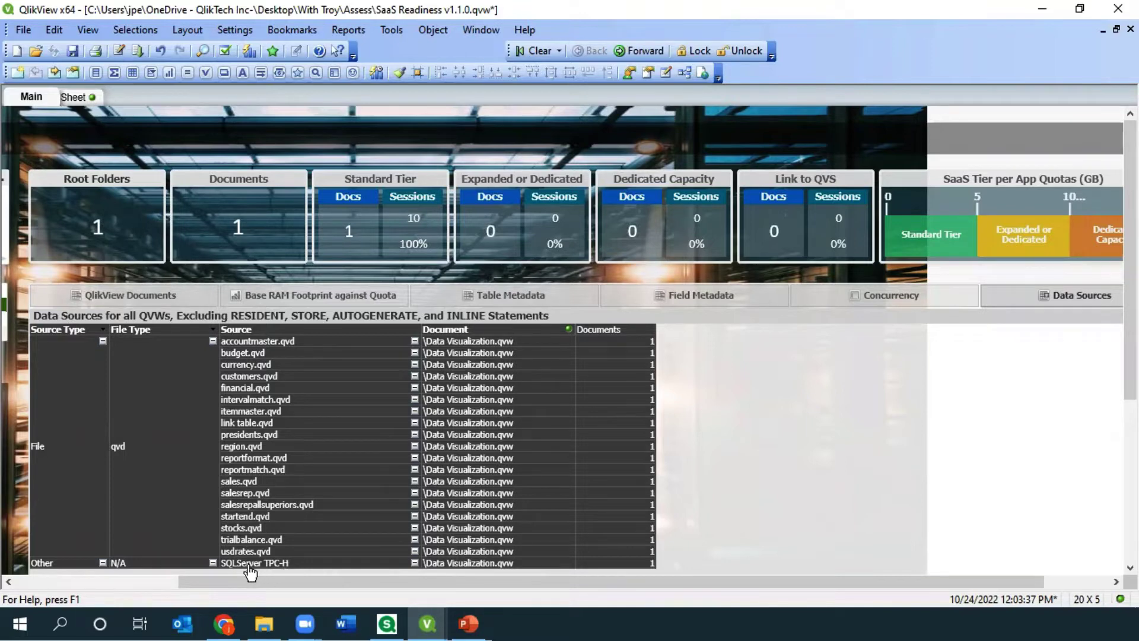
click(159, 296)
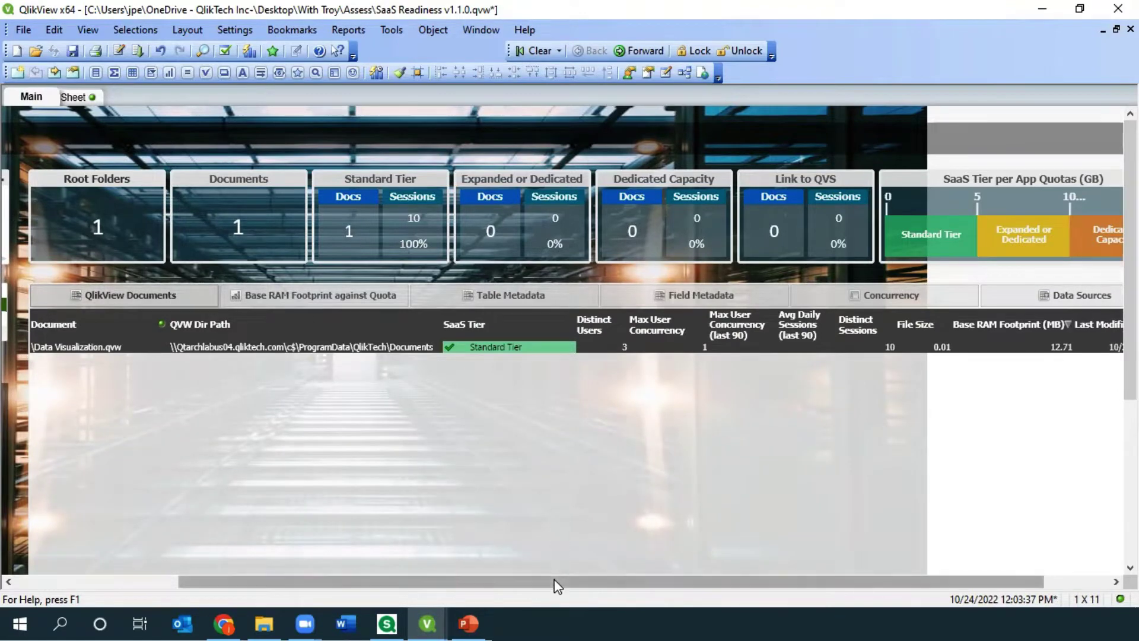
drag(555, 588, 390, 586)
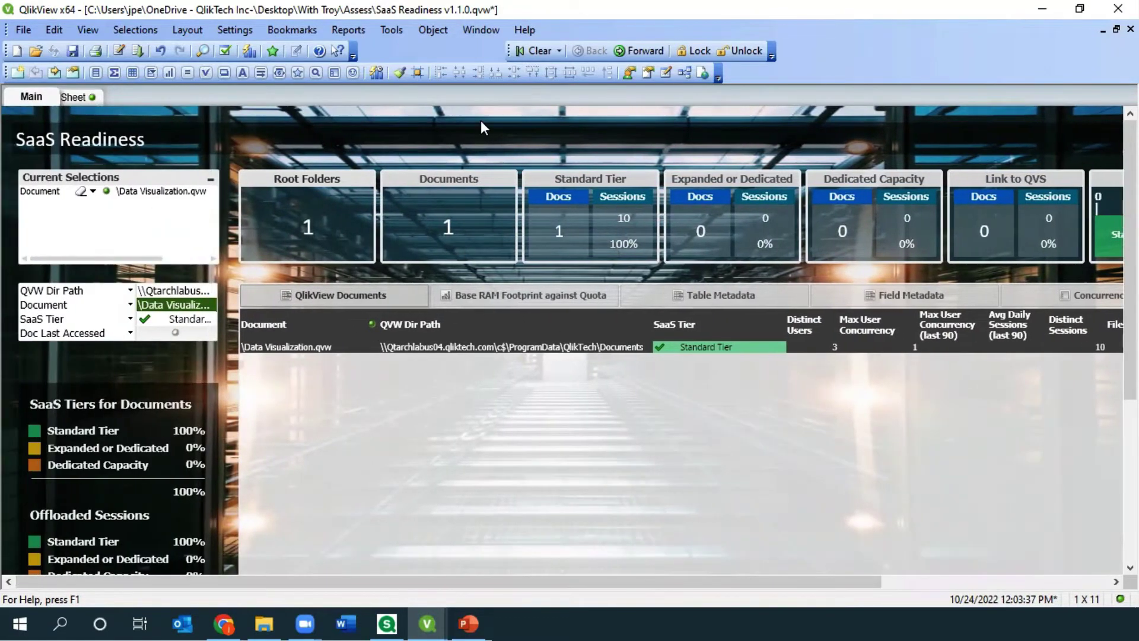
Switch to the QlikView Hybrid SaaS Analyzer v1.0.1 document, and examine the Data Visualization app's hybrid incompatibilities and warnings
click(490, 32)
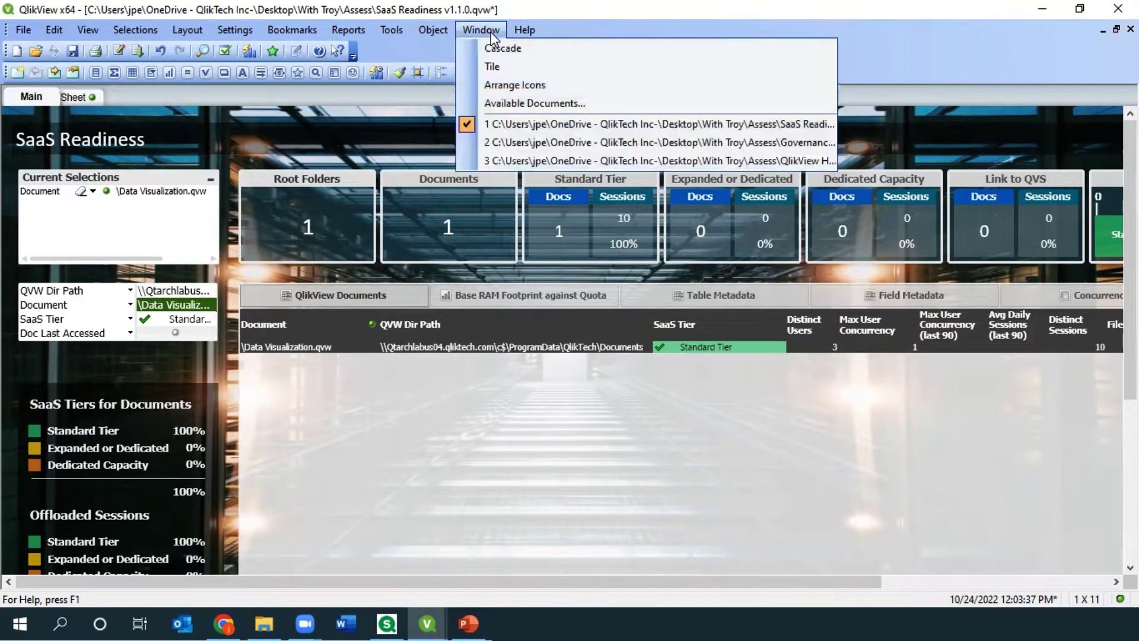
click(553, 159)
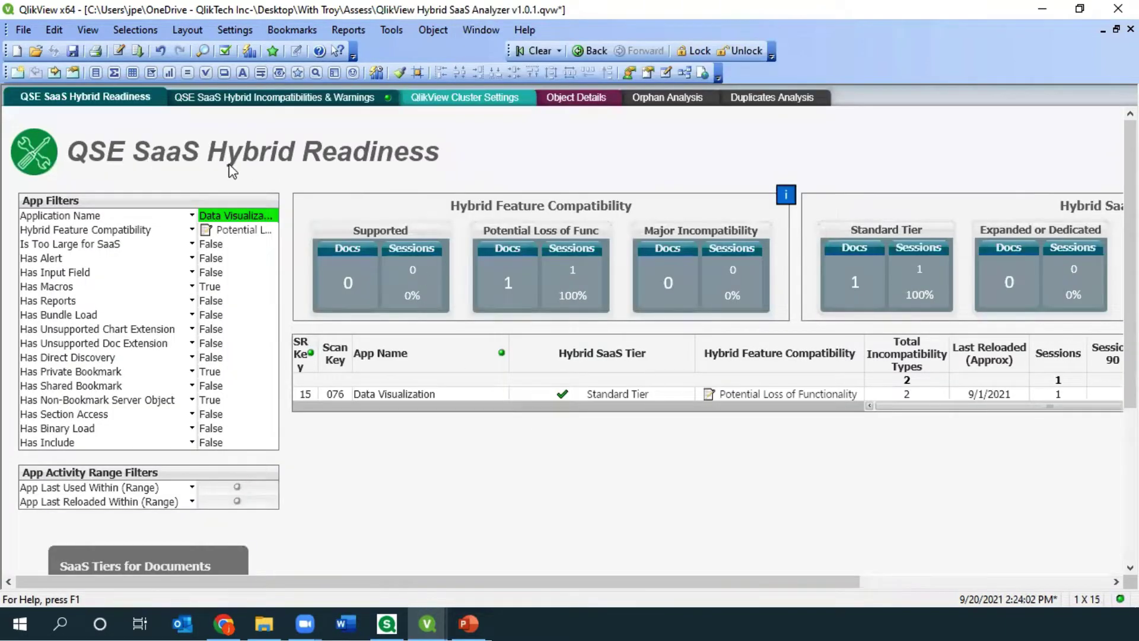
drag(578, 588, 600, 584)
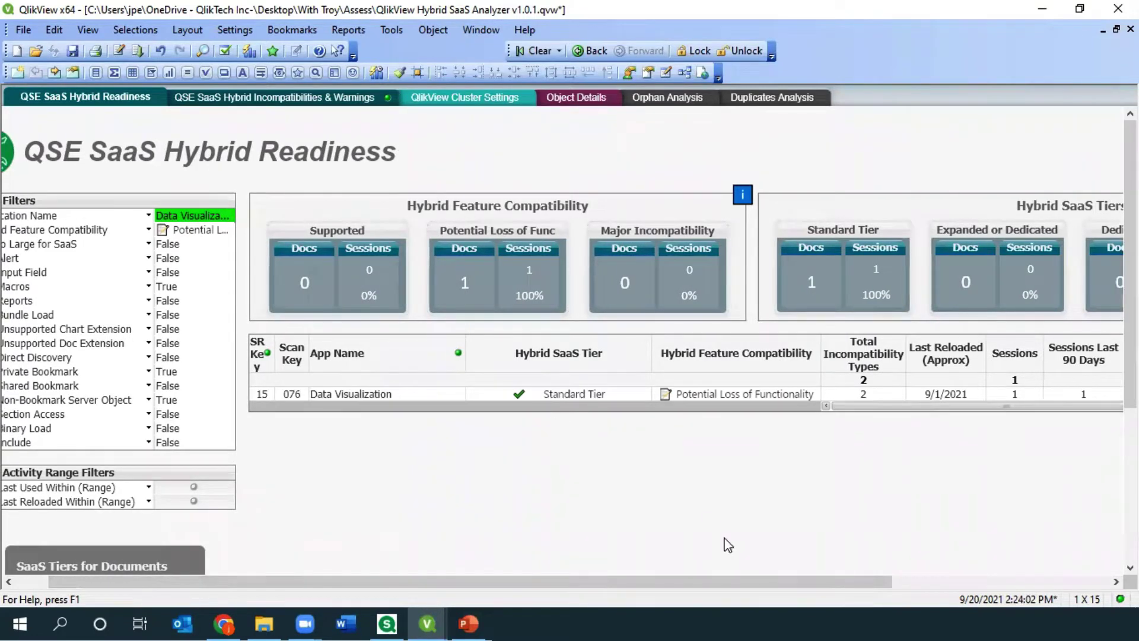
drag(736, 580, 977, 469)
drag(867, 407, 906, 408)
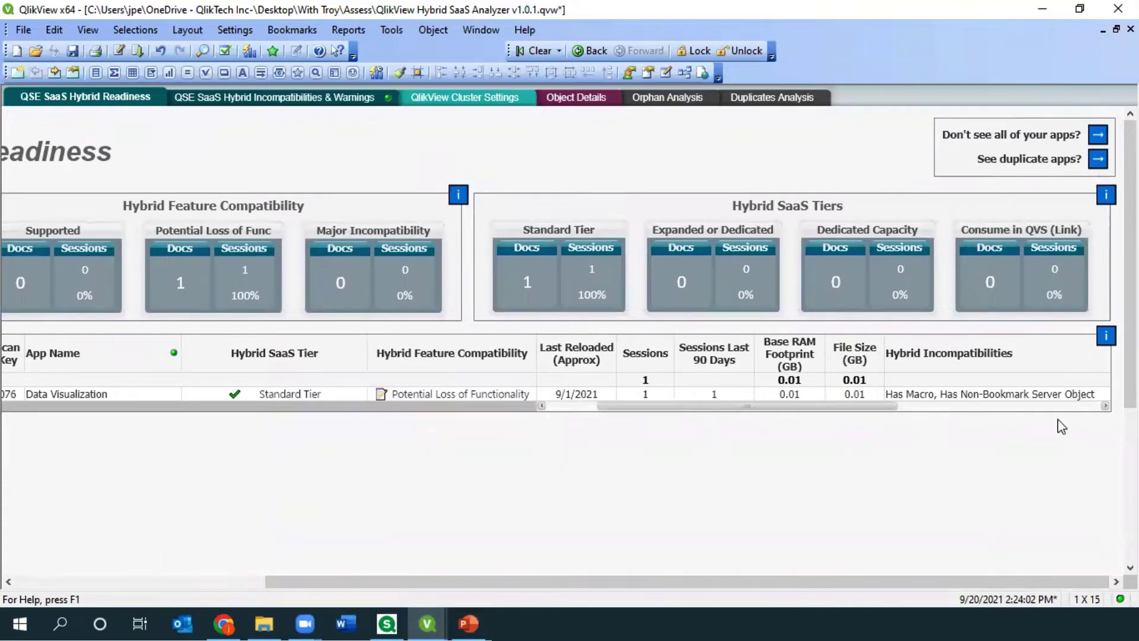
drag(718, 407, 793, 408)
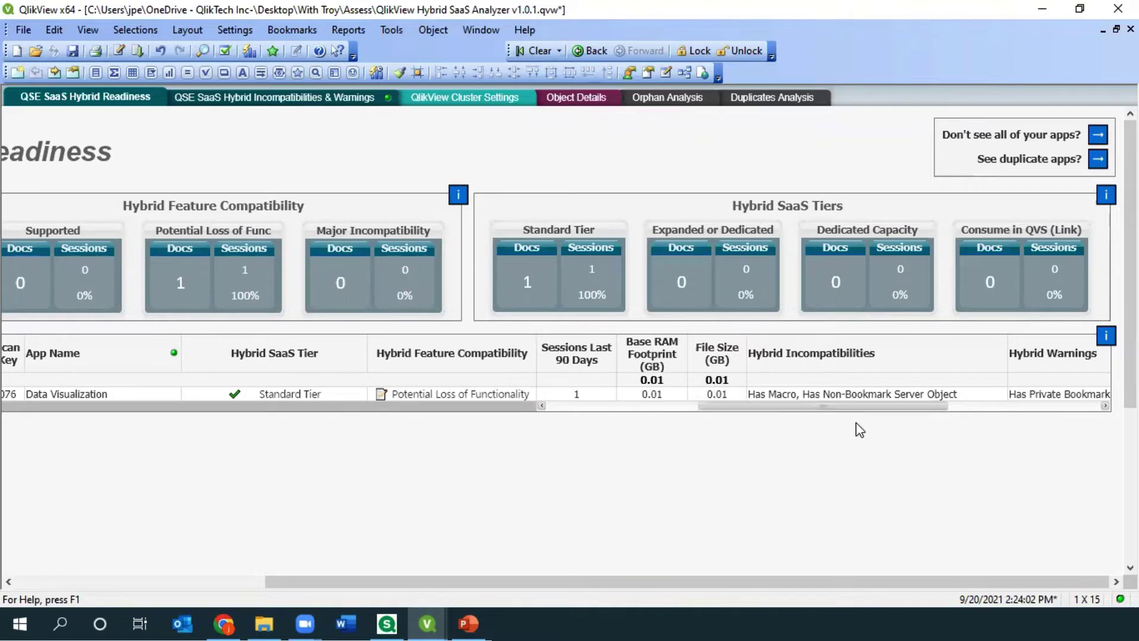
drag(834, 407, 887, 411)
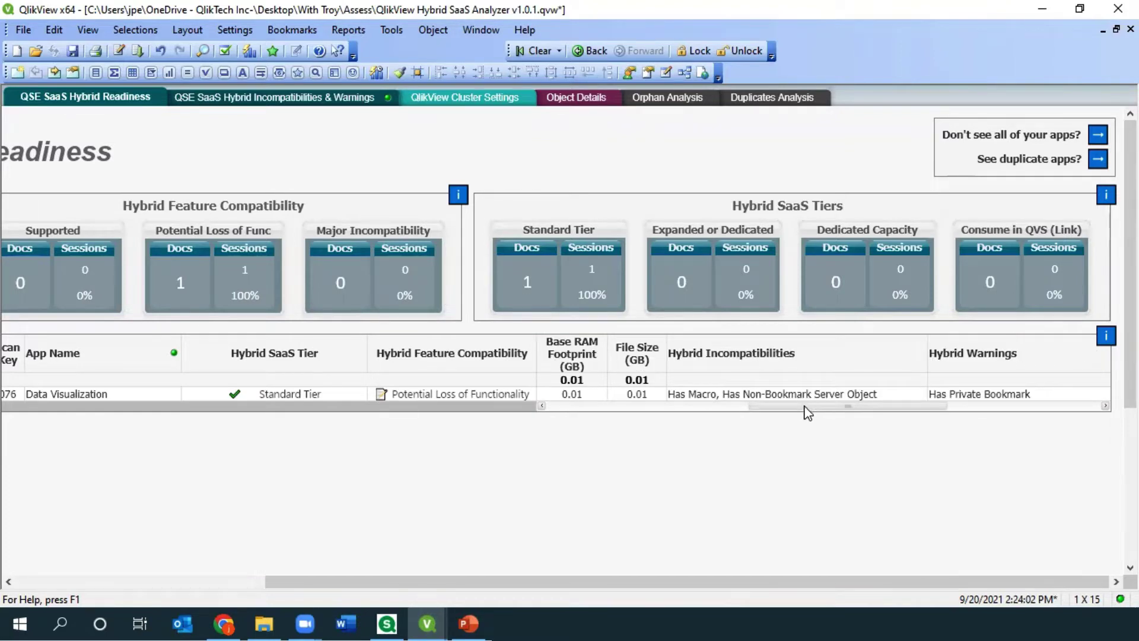
Review the total incompatibility types, last reload, session and size columns for the Data Visualization app in the hybrid readiness table
drag(778, 407, 574, 407)
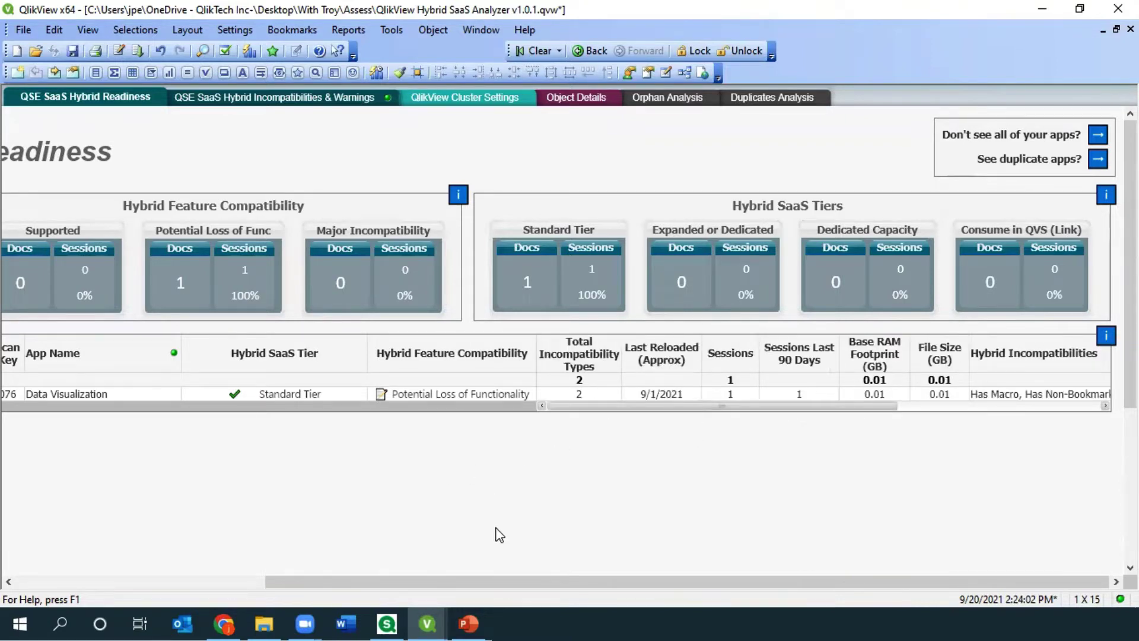
drag(484, 587, 357, 587)
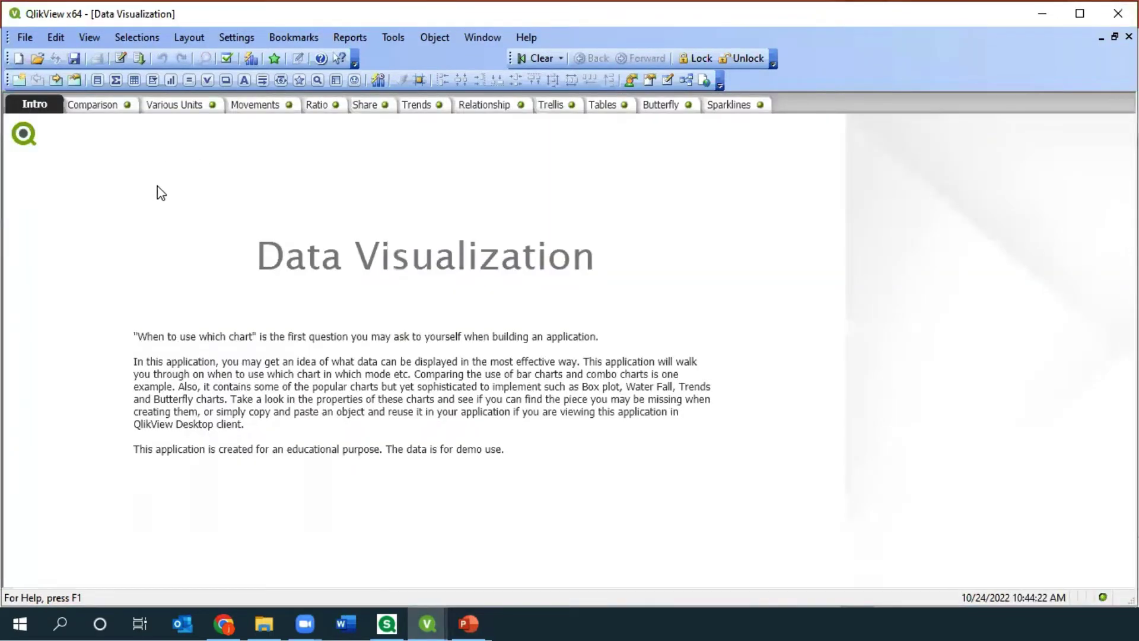
Open the Data Visualization document's load script in QlikView, and examine its SQL Server connection and QVD load statements
click(22, 40)
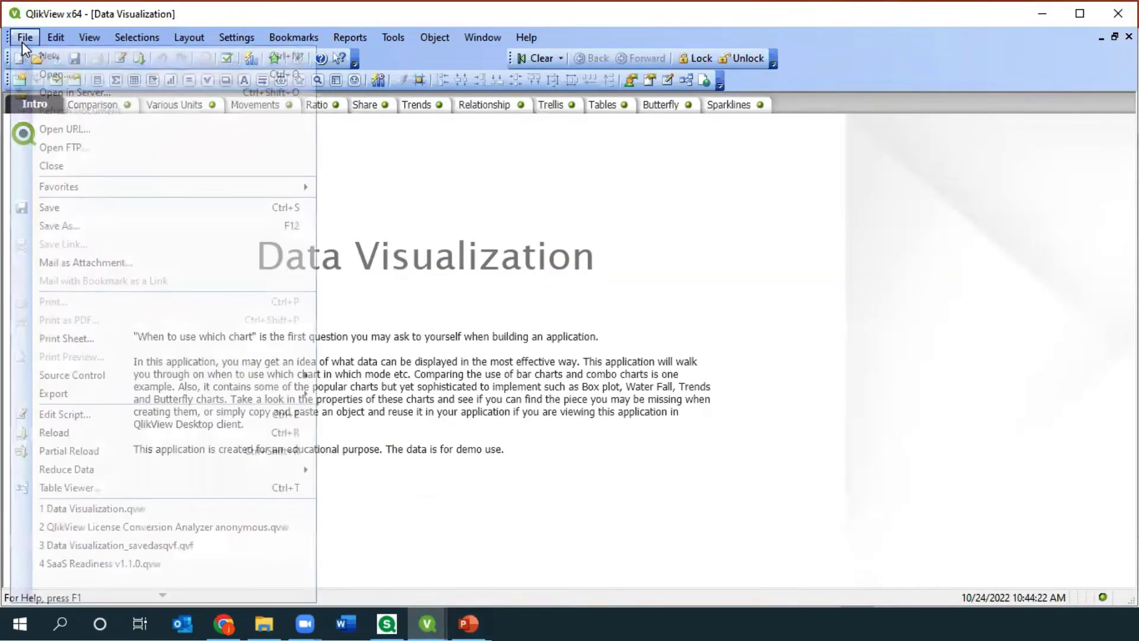
click(65, 414)
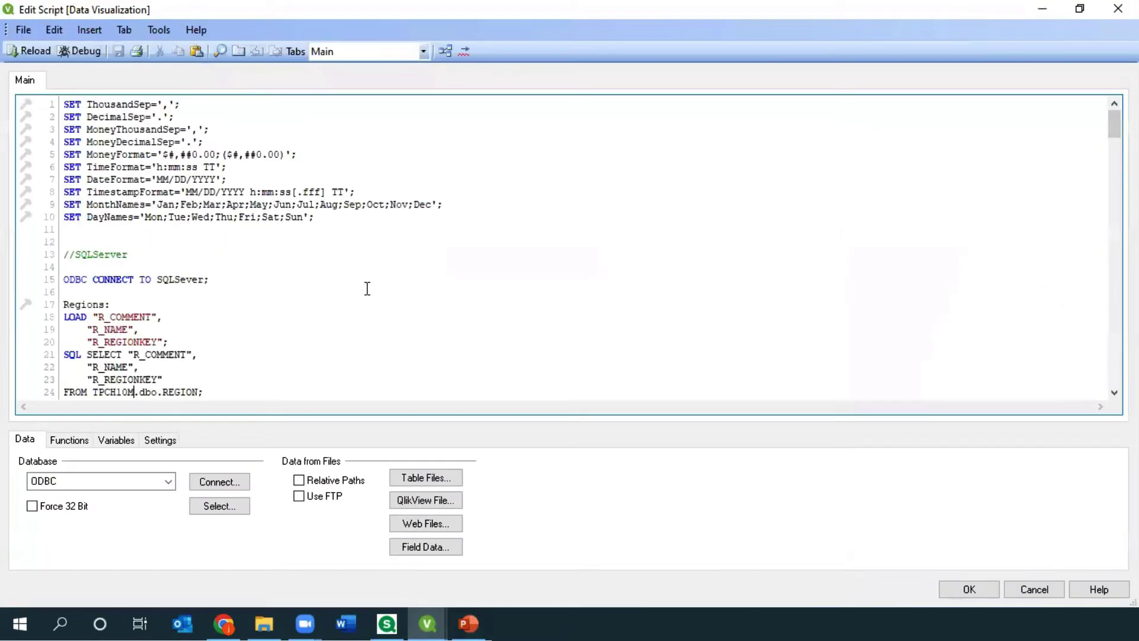
click(208, 291)
scroll(222, 290, down, 3)
scroll(222, 290, down, 2)
drag(284, 329, 64, 330)
click(308, 303)
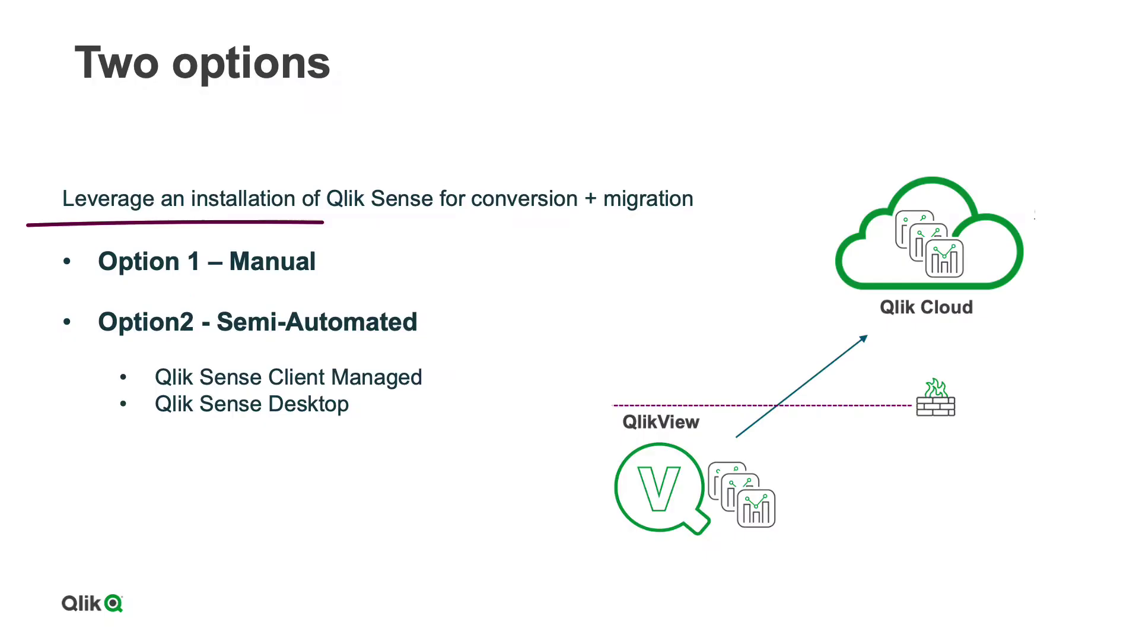
drag(322, 223, 426, 297)
drag(33, 296, 439, 295)
drag(37, 224, 44, 296)
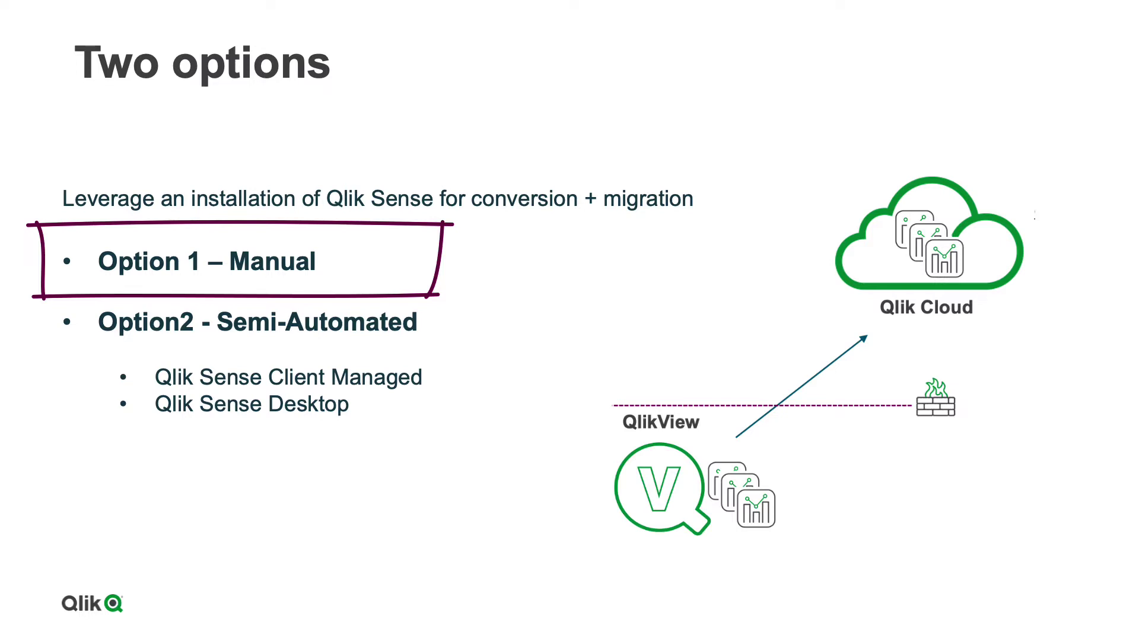
key(Right)
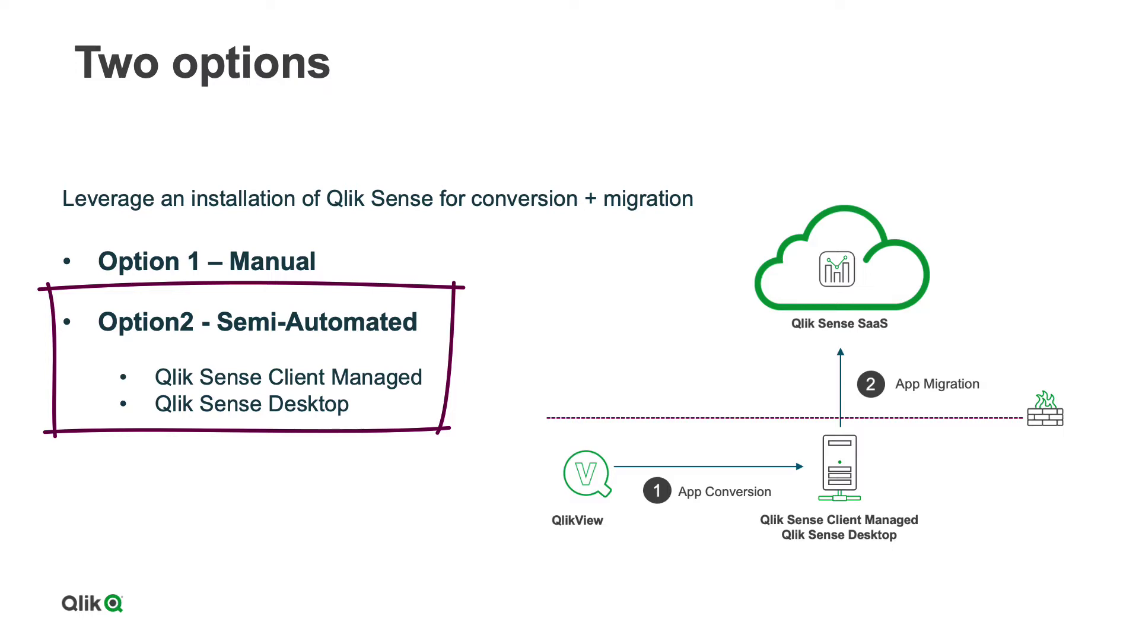
Switch to the Qlik Cloud catalog in the browser, and filter it to the QlikView Apps for Refactoring space
key(alt+Tab)
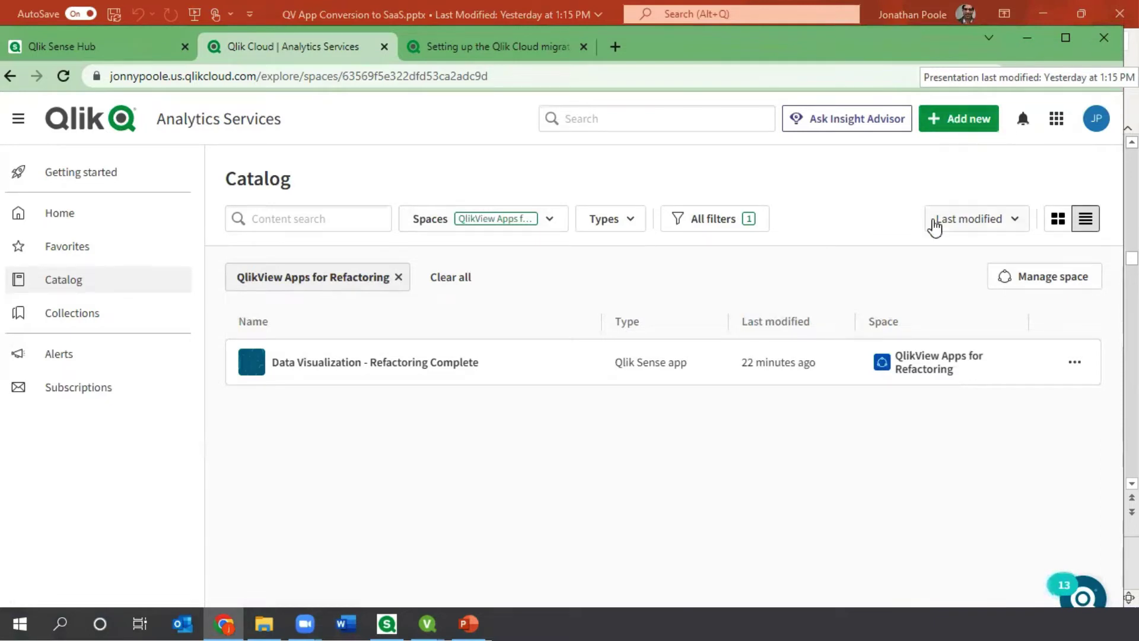
click(543, 223)
scroll(639, 317, down, 1)
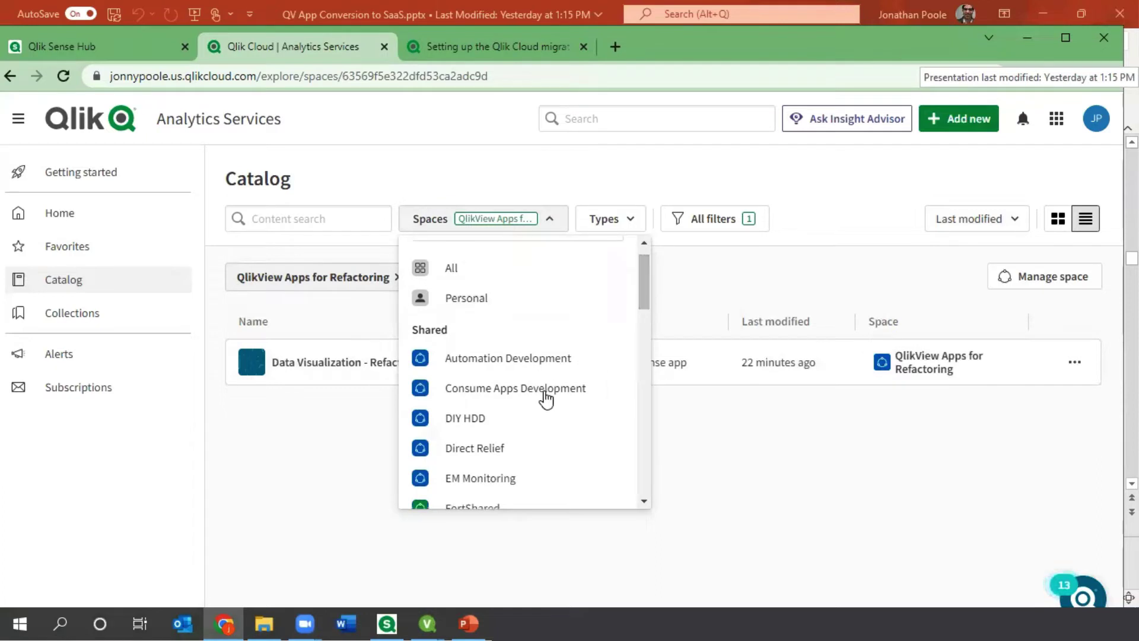
scroll(570, 399, down, 6)
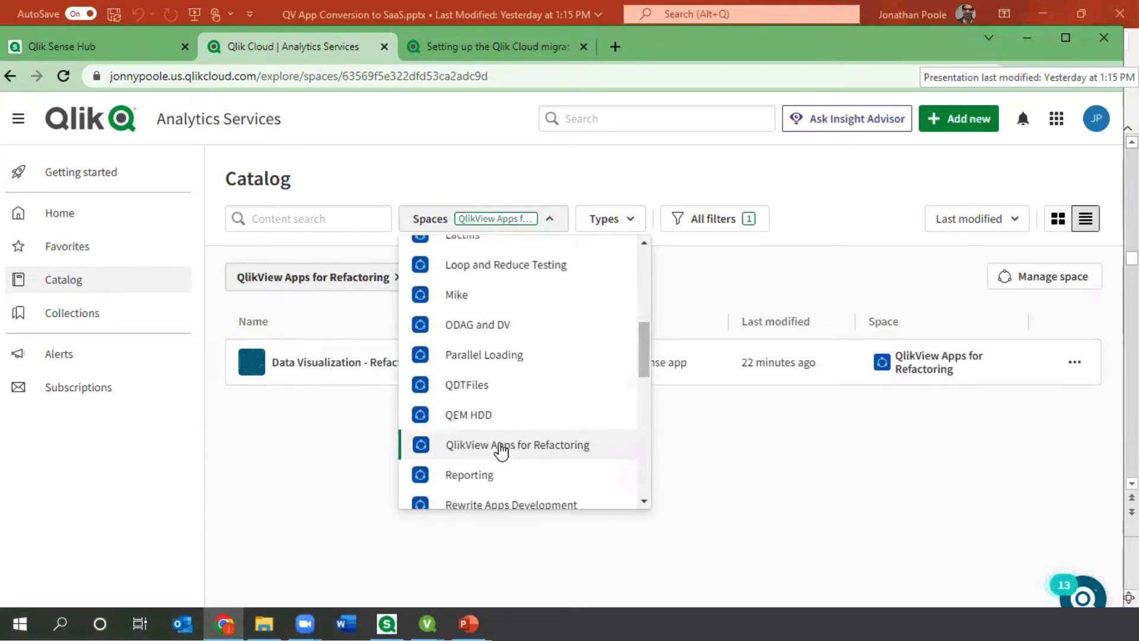
click(501, 451)
Review the members of the QlikView Apps for Refactoring space, and return to the catalog
click(1062, 279)
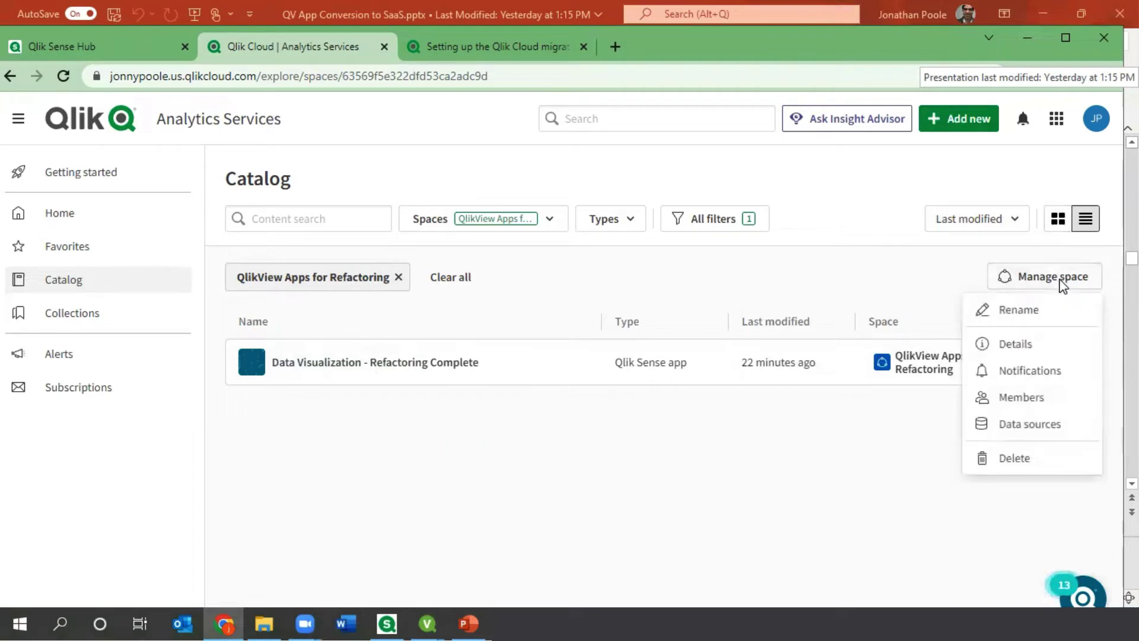
click(1045, 398)
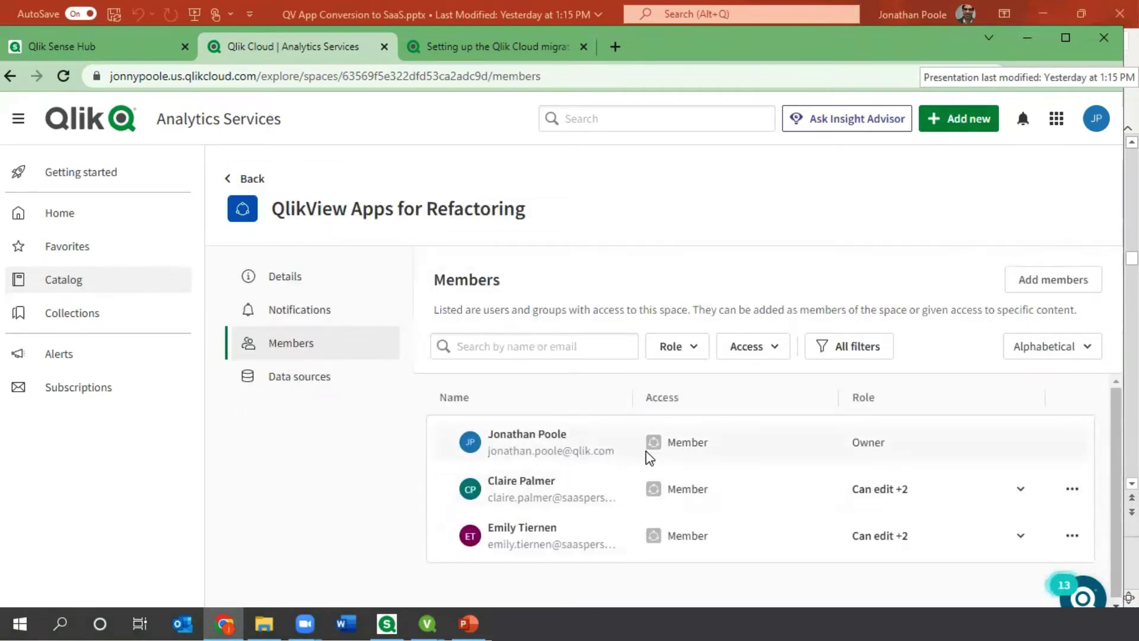
click(249, 179)
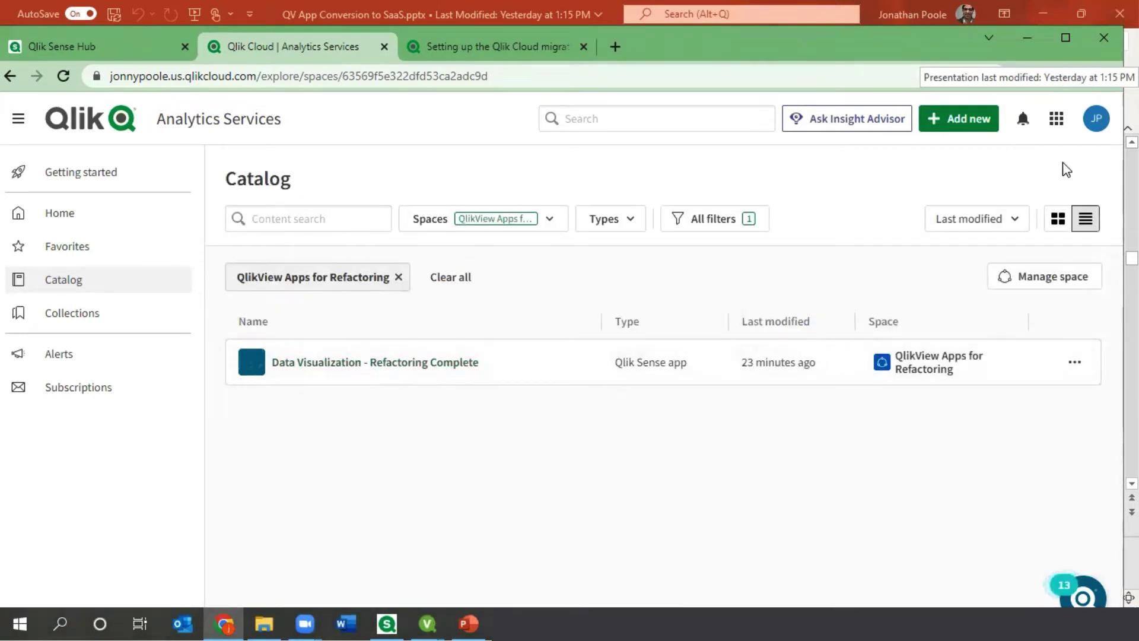
Create an analytics app named Data Visualization - MANUAL in the QlikView Apps for Refactoring space, and open its data load editor
click(959, 118)
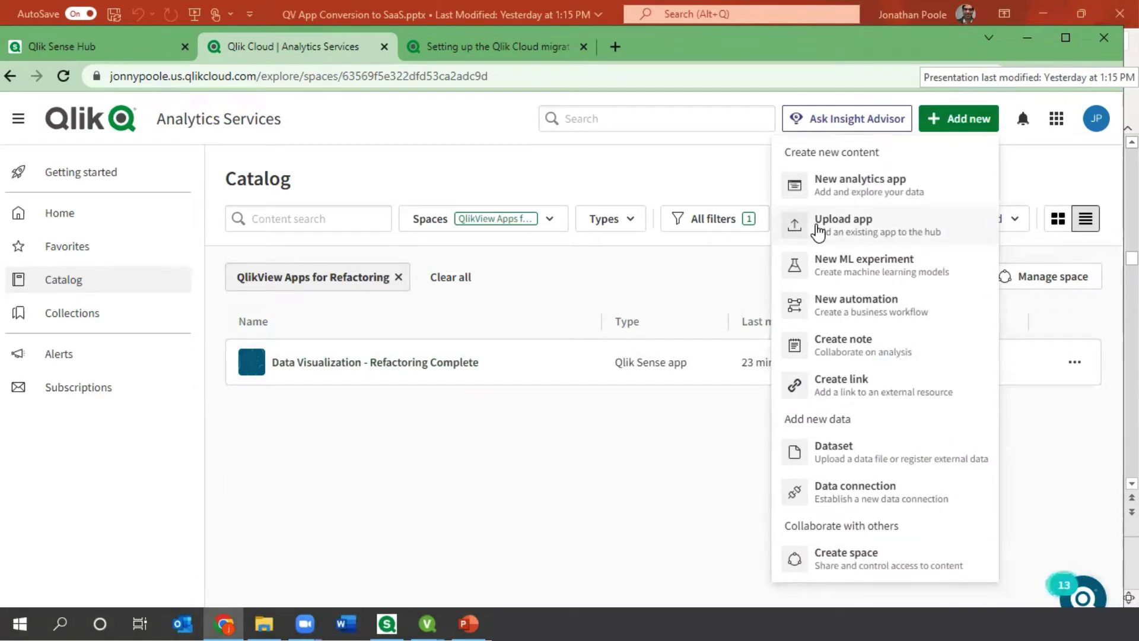
click(837, 187)
text(Data)
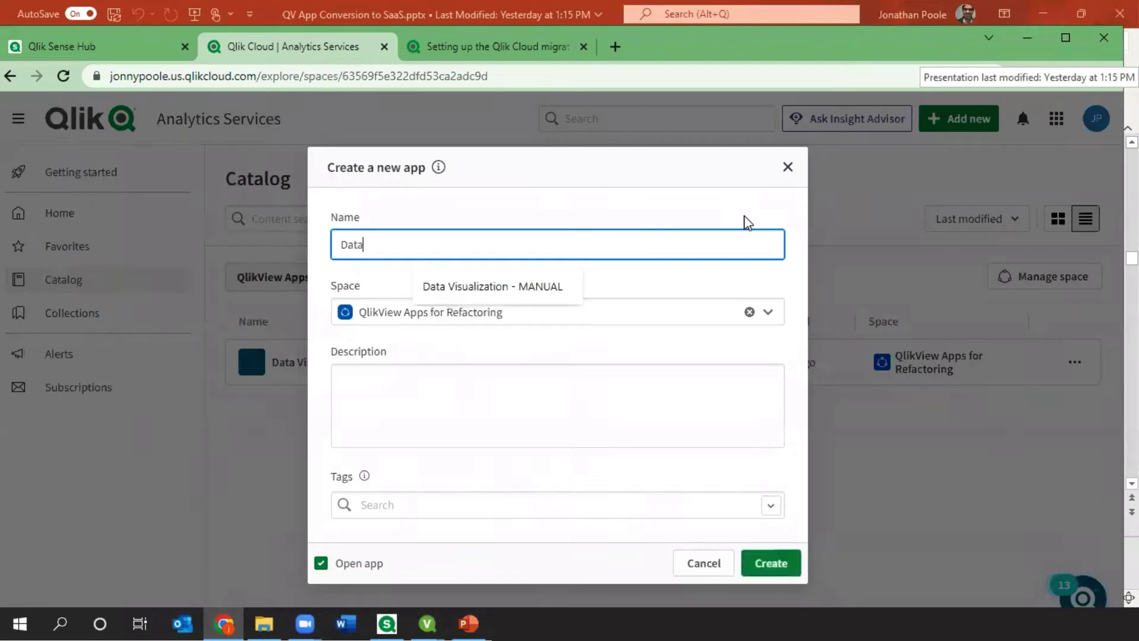
key(Down)
key(Return)
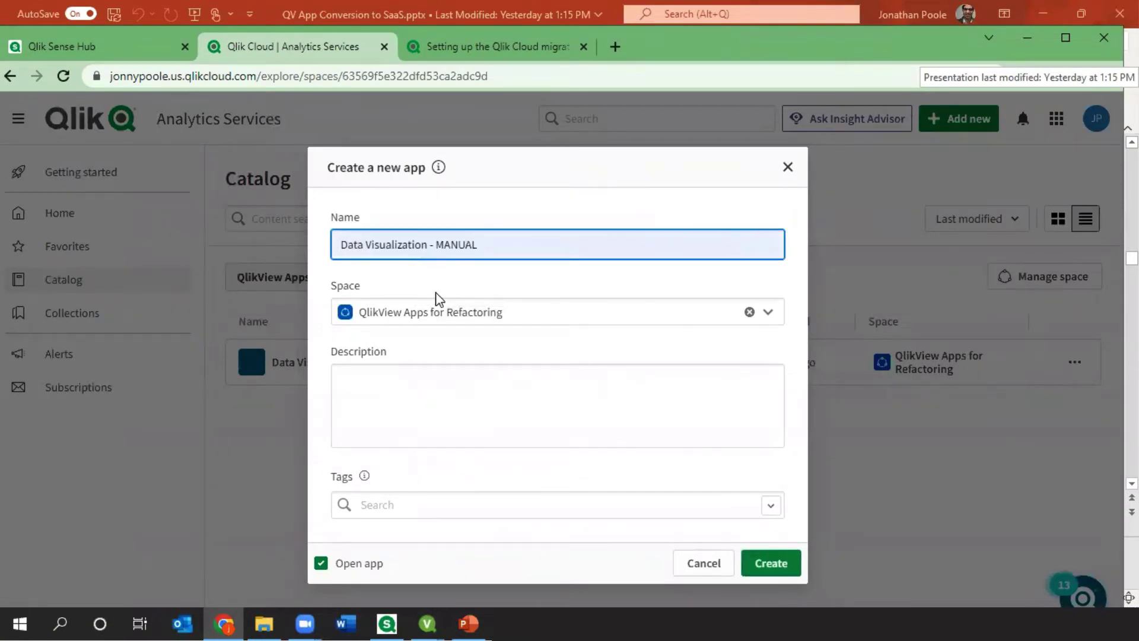
click(771, 563)
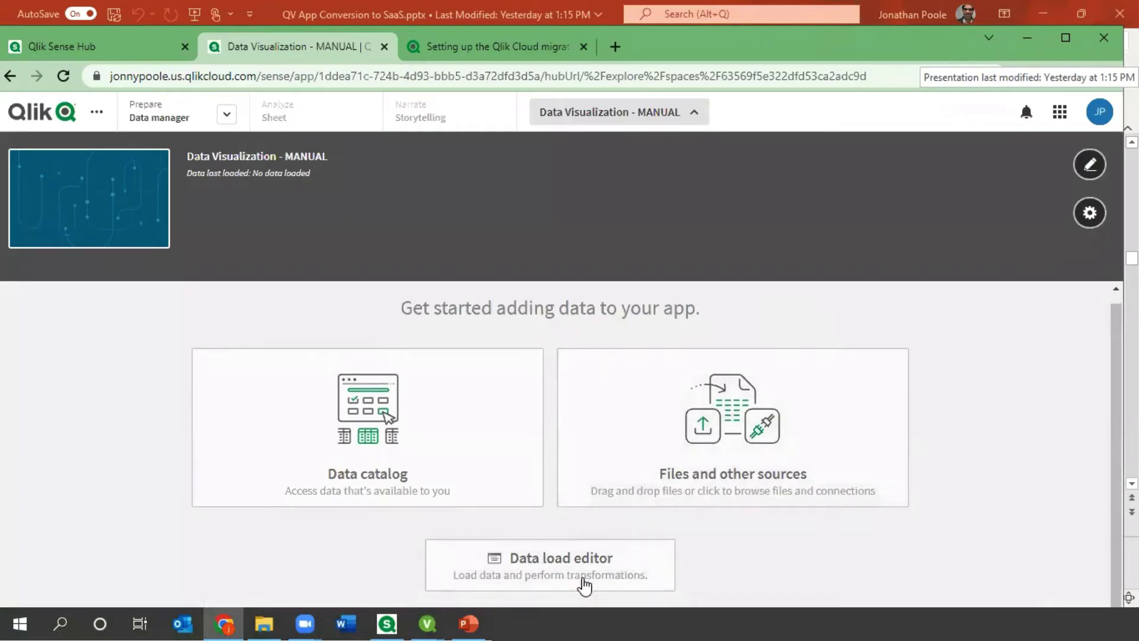
click(608, 569)
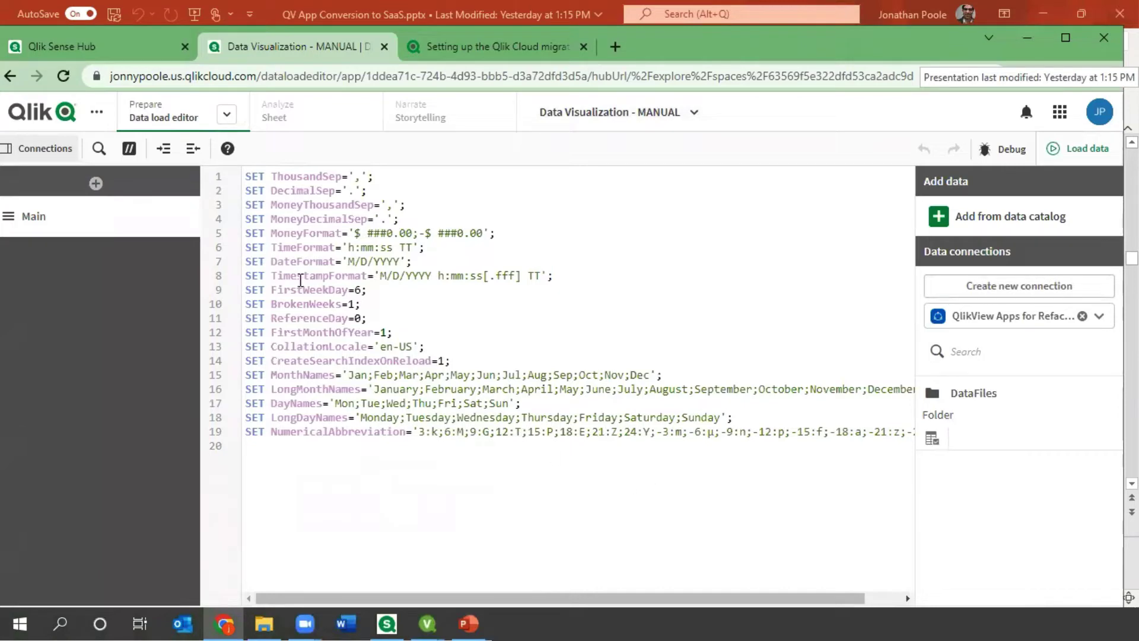
Switch to QlikView, copy the Data Visualization load script below its SET statements, and close the script editor without changes
mouse_move(427, 623)
click(401, 582)
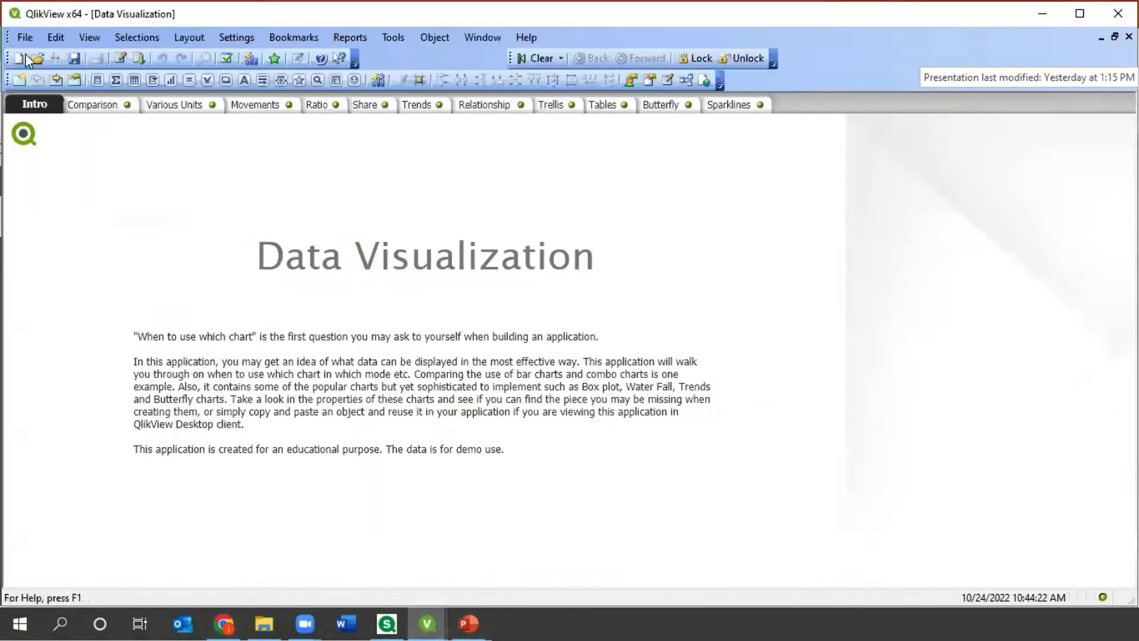
click(25, 37)
click(64, 414)
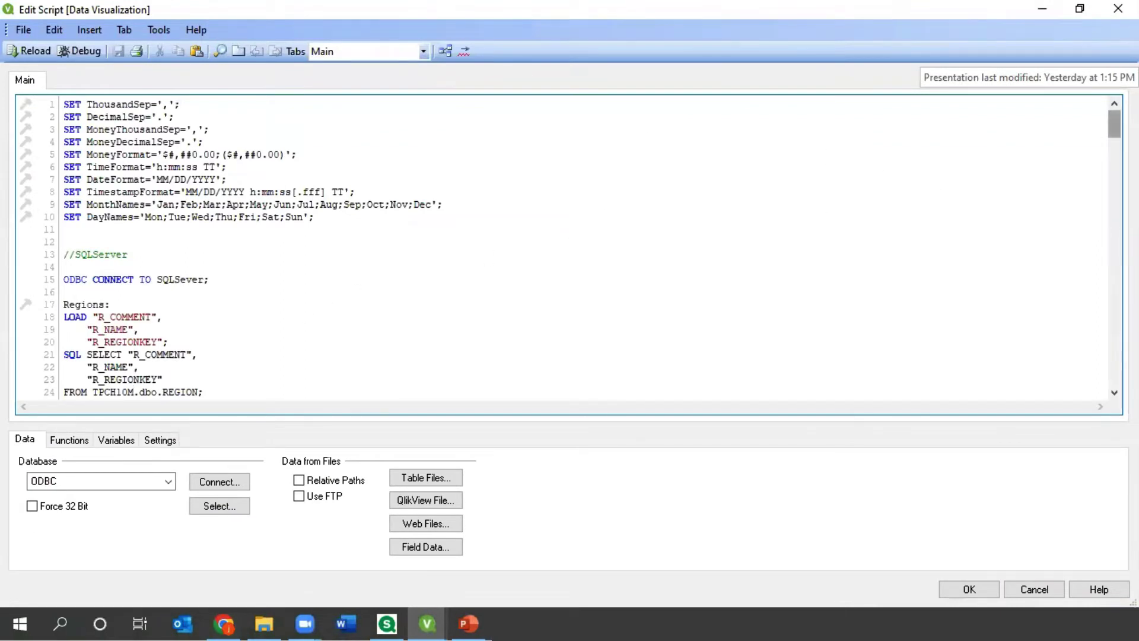
drag(1114, 124, 1094, 407)
key(ctrl+a)
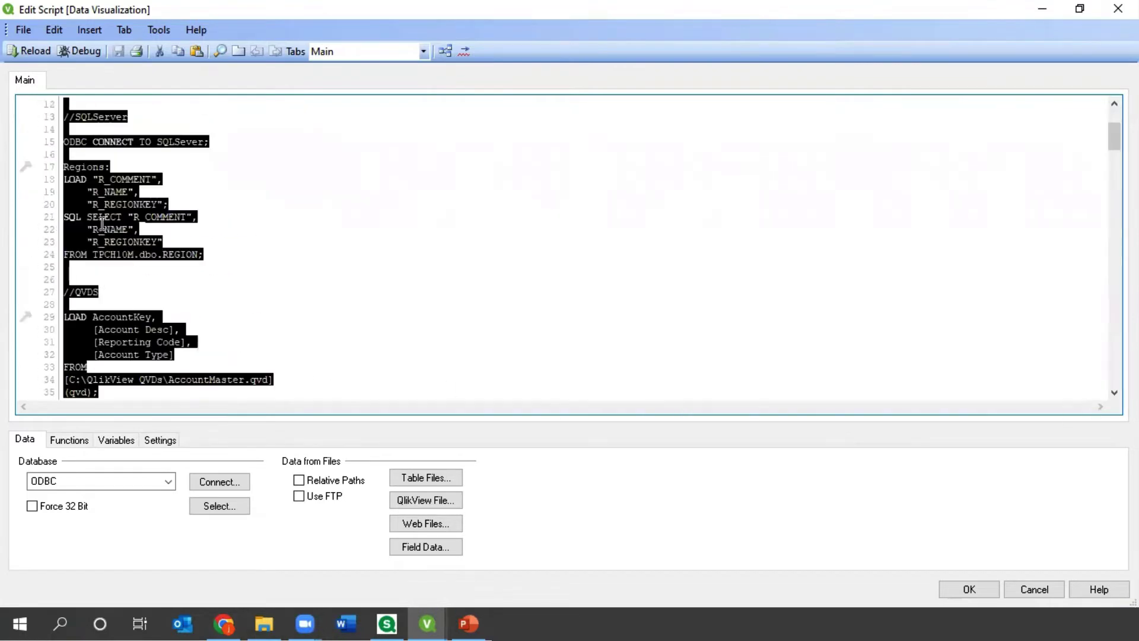
right_click(100, 224)
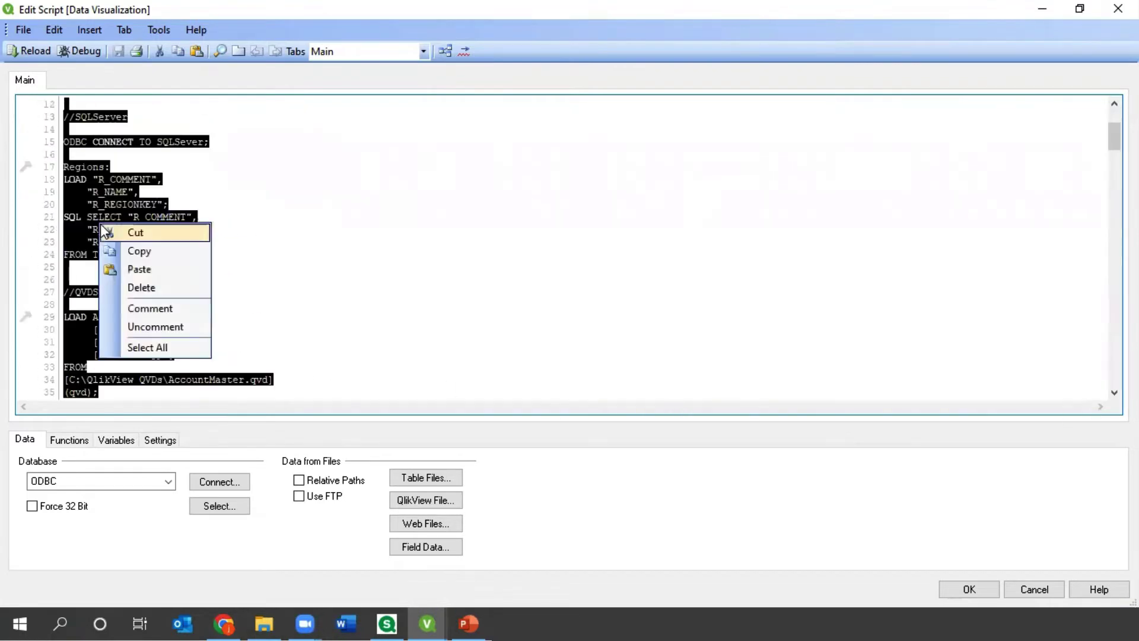
click(156, 255)
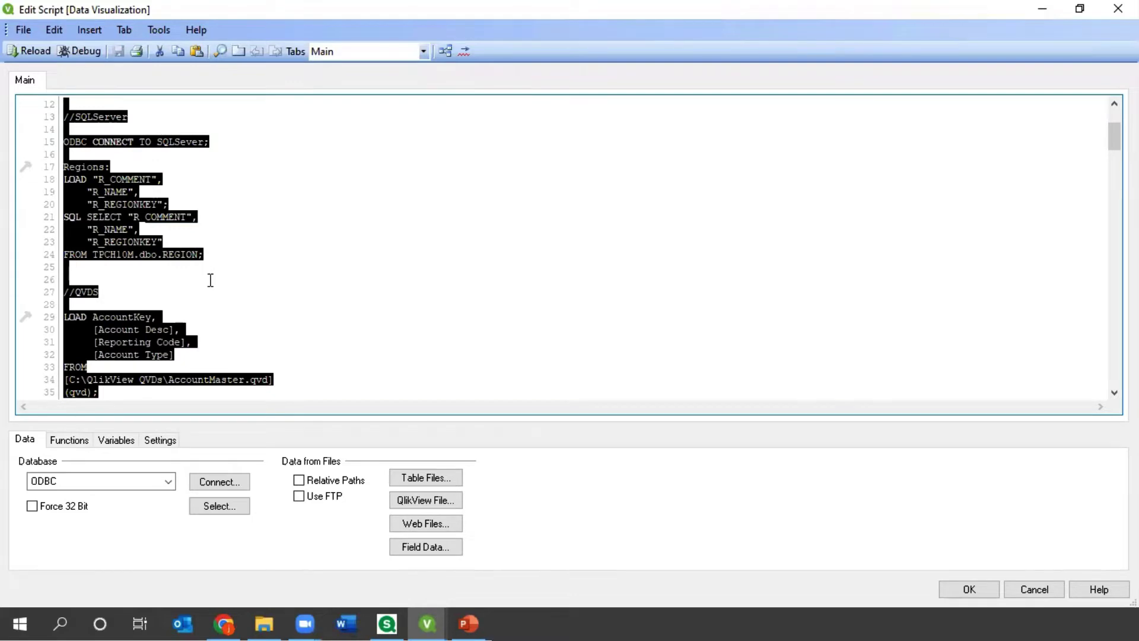
click(374, 265)
click(1062, 589)
Switch back to Qlik Cloud, and paste the copied script below the default SET statements in the data load editor
click(217, 620)
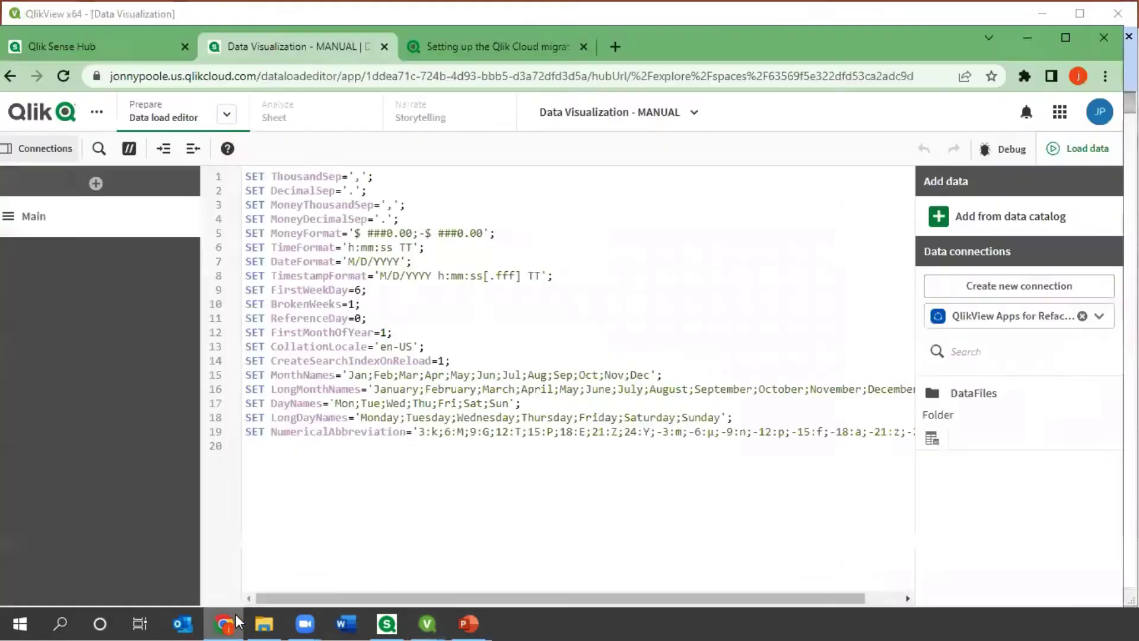
key(ctrl+v)
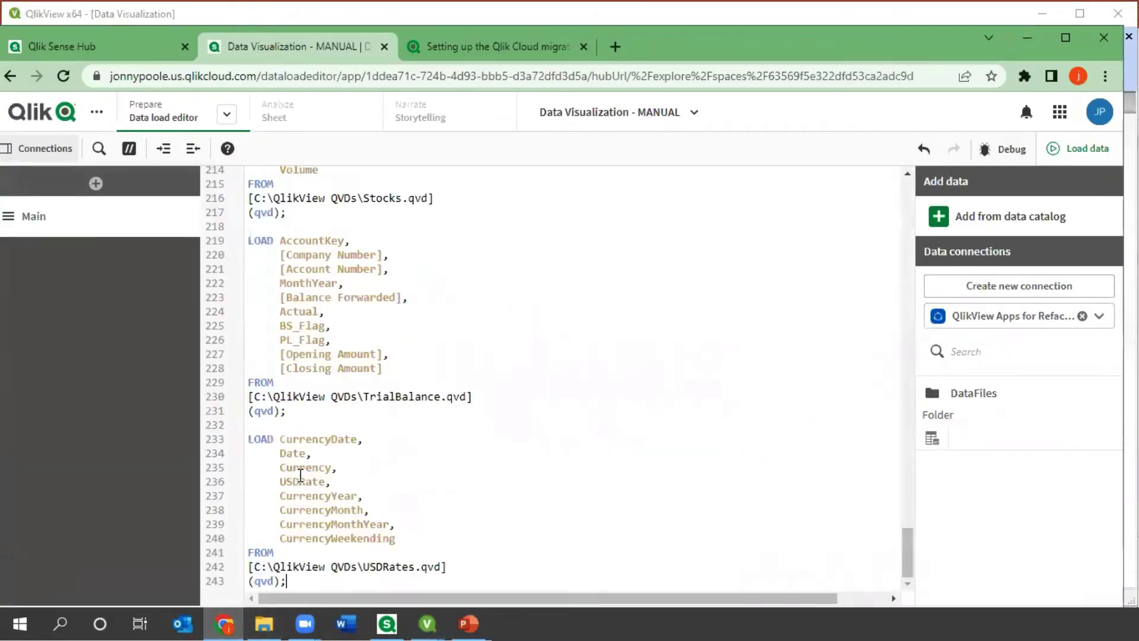
scroll(393, 470, up, 20)
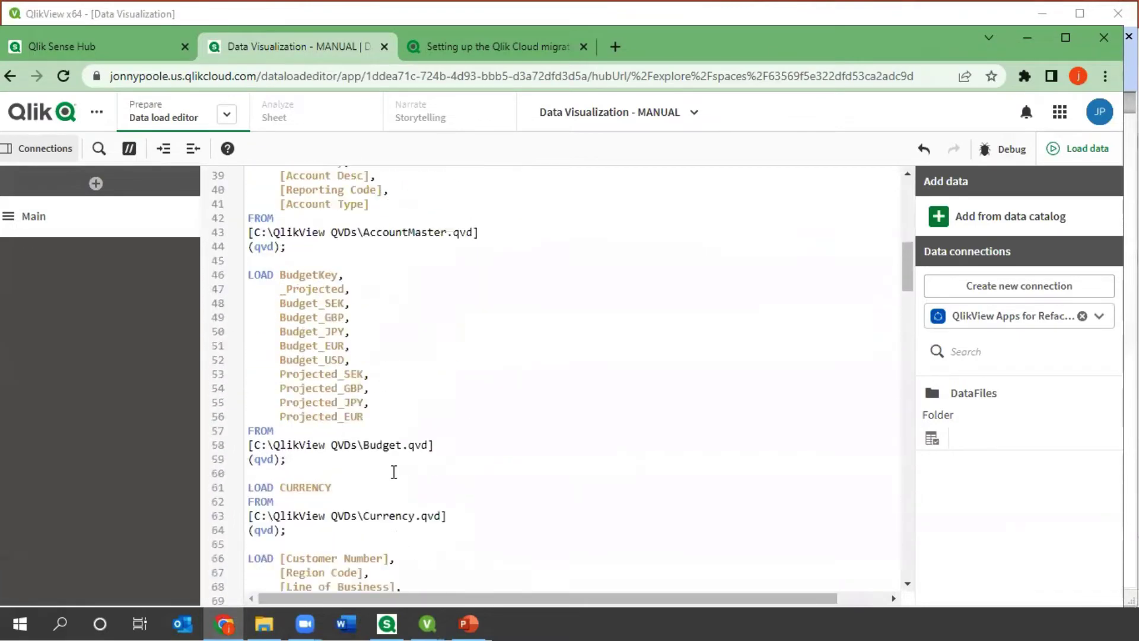
Delete the ODBC CONNECT TO SQLSever statement under the //SQLServer comment, leaving blank lines in its place
scroll(393, 471, down, 3)
drag(413, 336, 261, 317)
key(BackSpace)
key(Return)
key(Return)
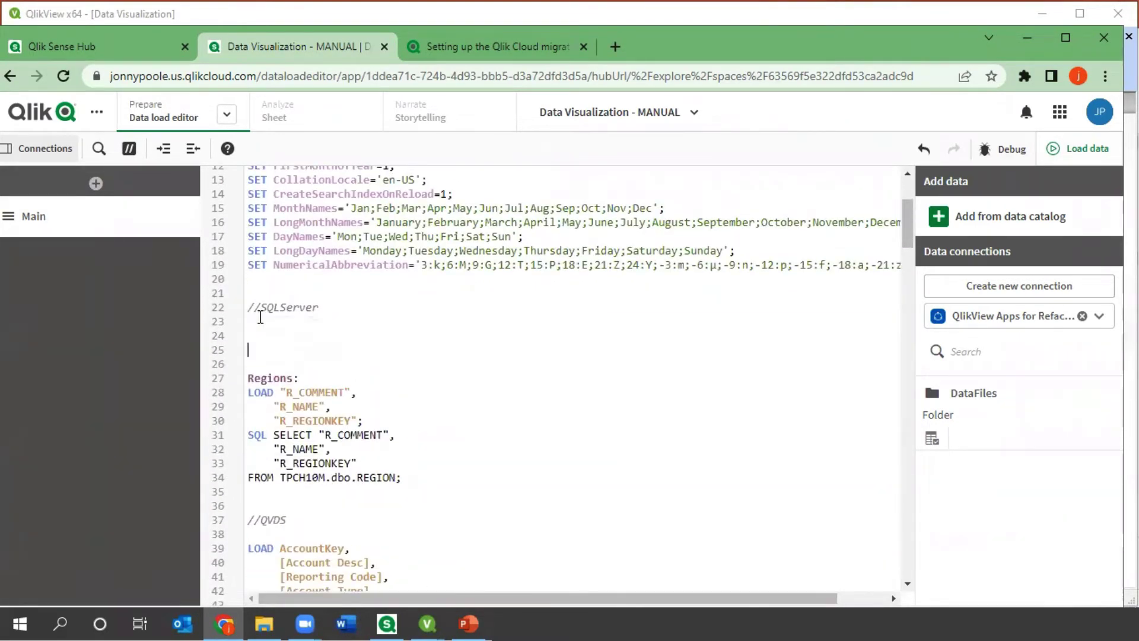
Show the Parallel Loading space's data connections, and insert the AzureSQLTPCH connection string under the //SQLServer comment
click(1099, 316)
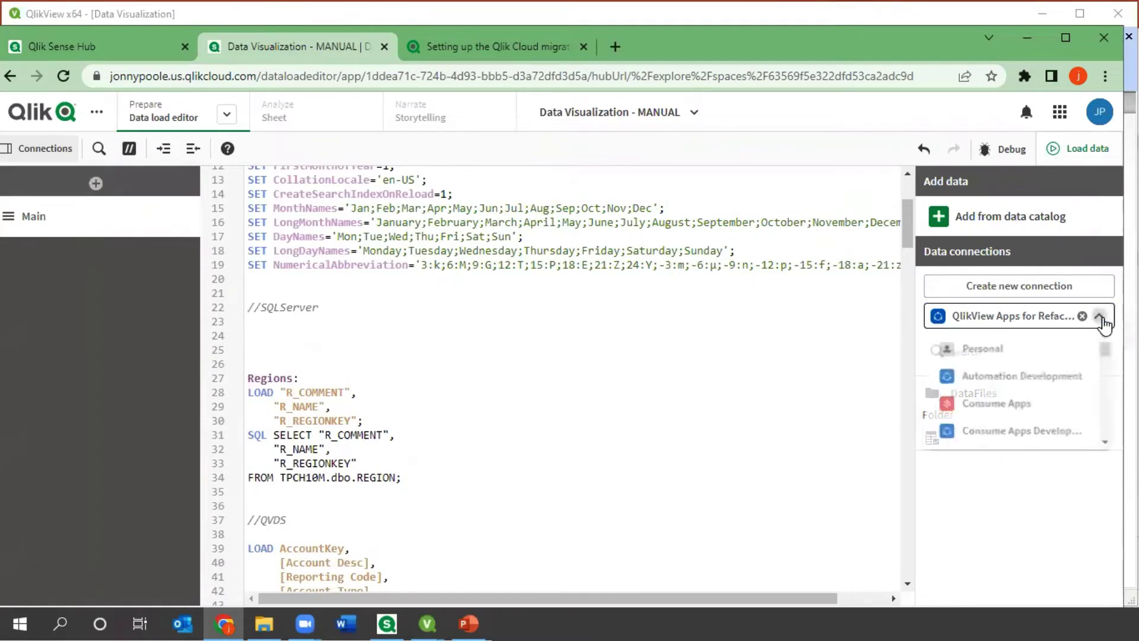
scroll(1061, 374, down, 10)
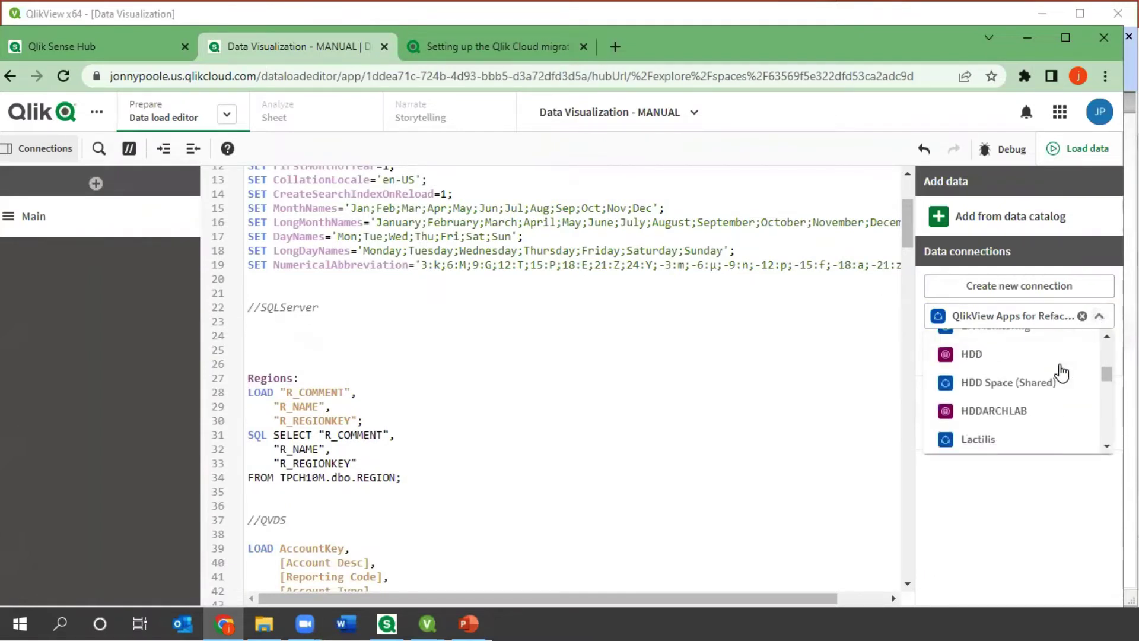
scroll(1050, 377, down, 2)
scroll(1021, 416, up, 2)
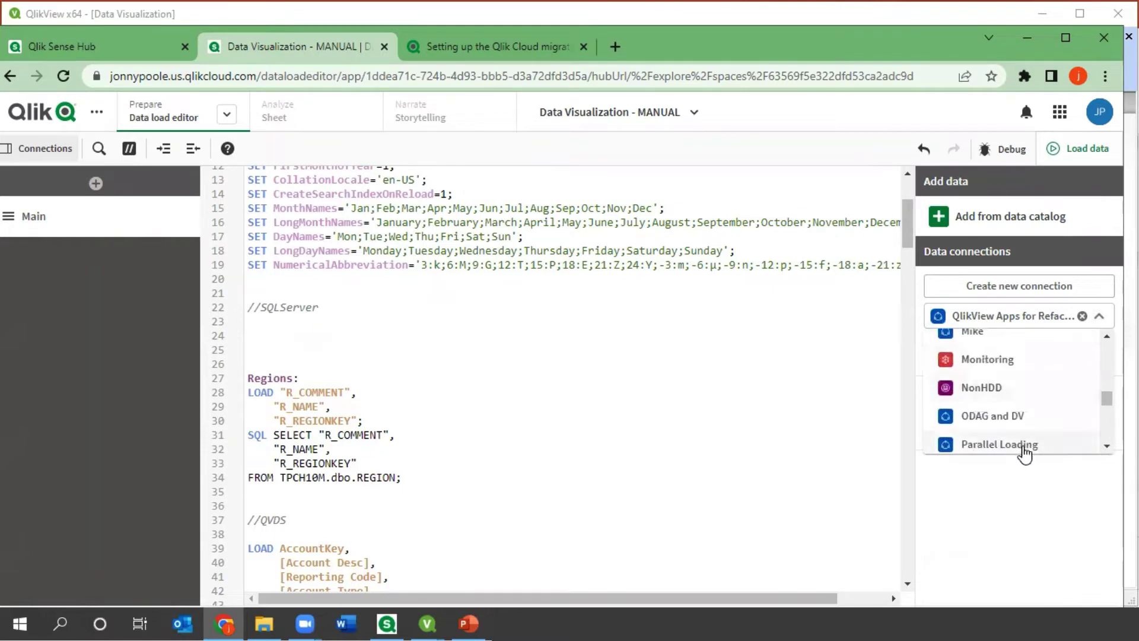
click(1022, 446)
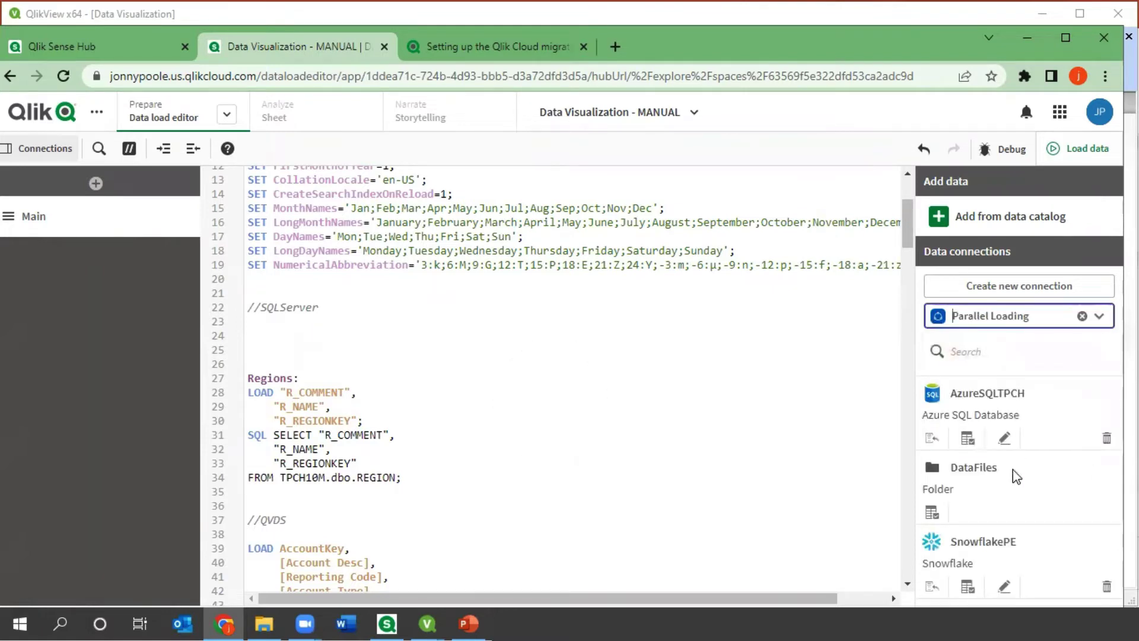
click(932, 438)
Inspect the AzureSQLTPCH connection's database and load properties, and close them without saving
click(1004, 438)
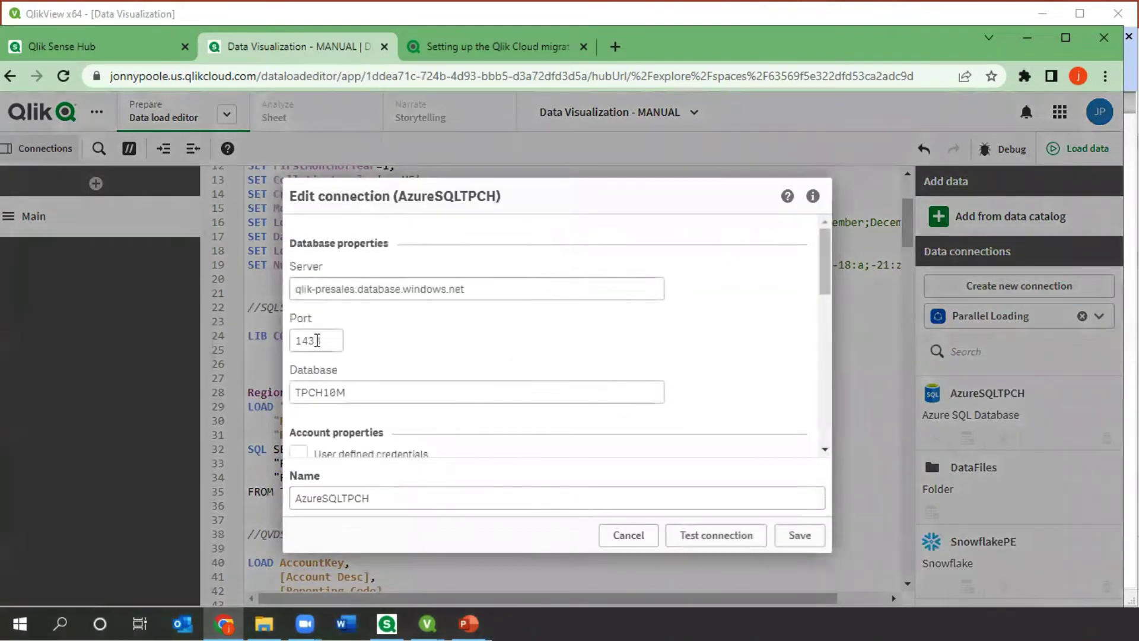
scroll(422, 350, down, 10)
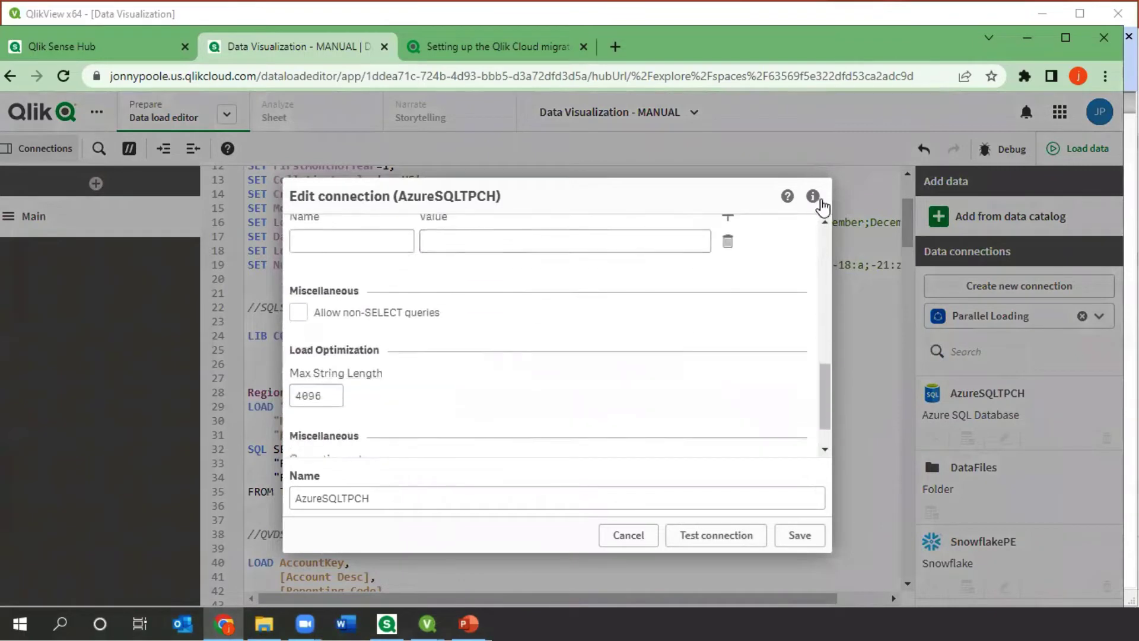
click(629, 535)
Remove a surplus blank line between the LIB CONNECT statement and the Regions table, and move on to the QVD load statements
click(379, 364)
key(BackSpace)
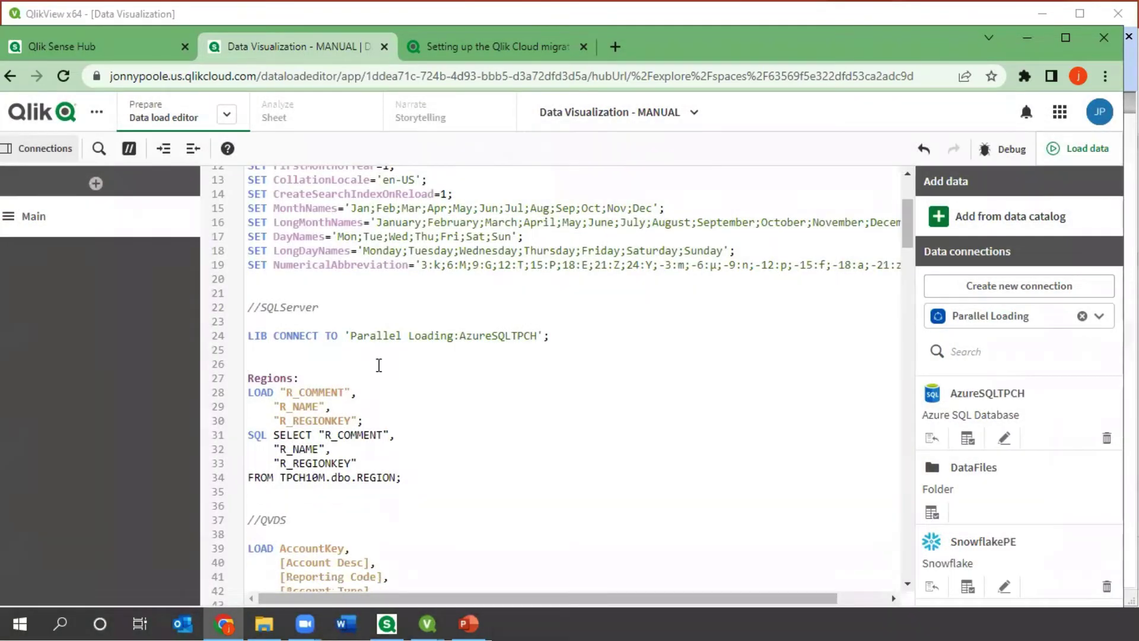
scroll(401, 493, down, 6)
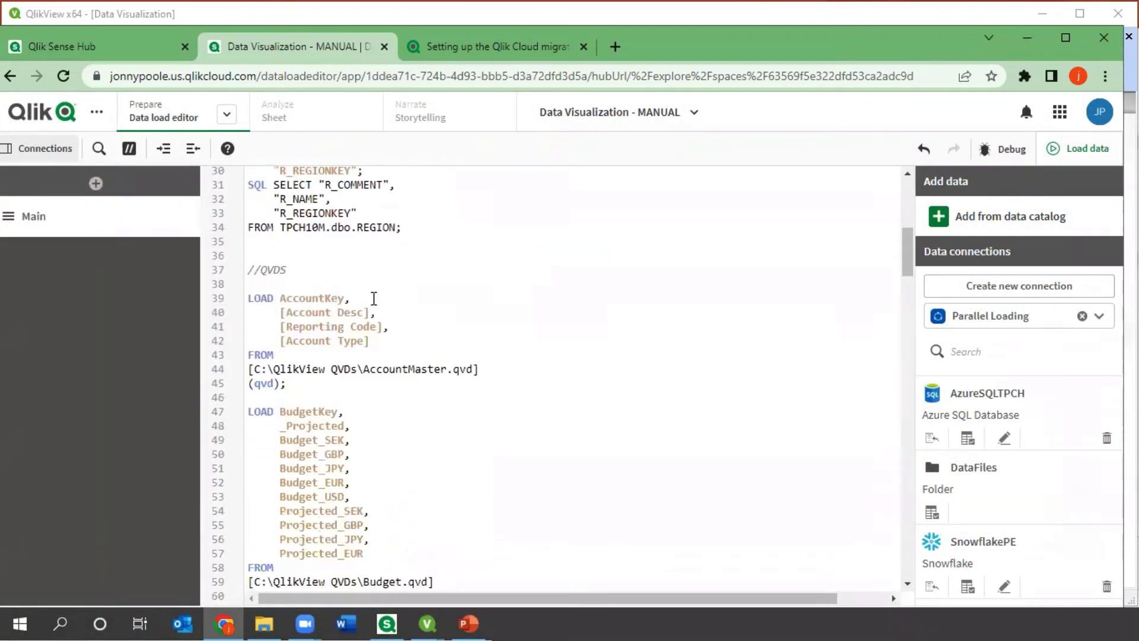
Switch the data connections list to the QlikView Apps for Refactoring space
click(1099, 317)
scroll(1057, 389, down, 3)
scroll(1054, 396, down, 3)
click(1008, 416)
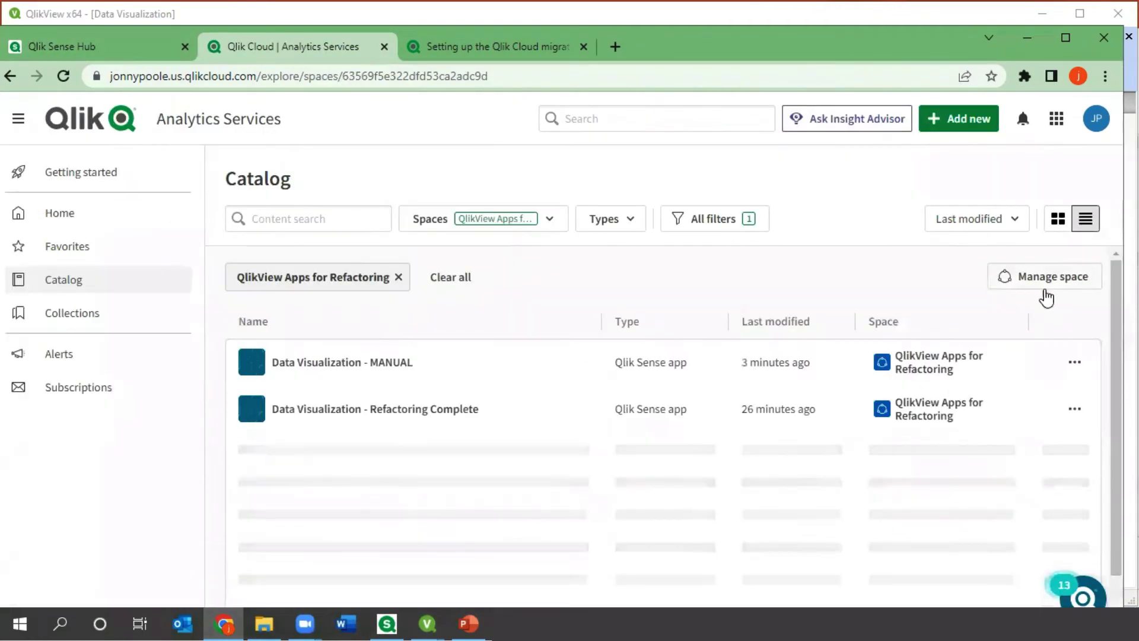
Upload all QVD files in C:\QlikView QVDs, from AccountMaster.qvd through USDRates.qvd, to the QlikView Apps for Refactoring space's data files
click(1059, 283)
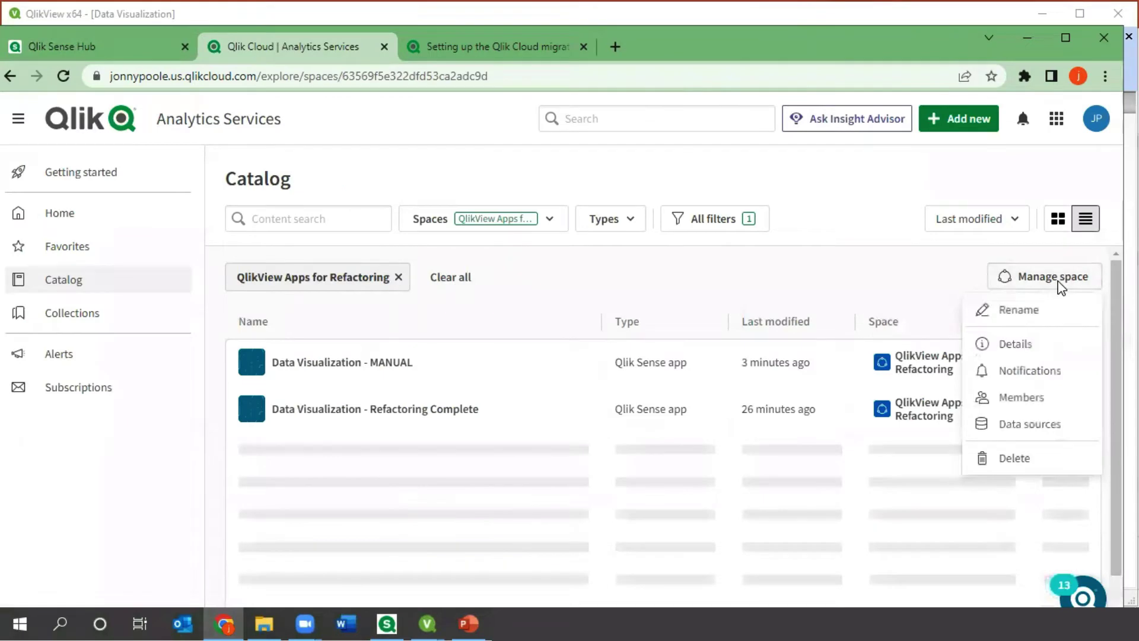
click(1030, 424)
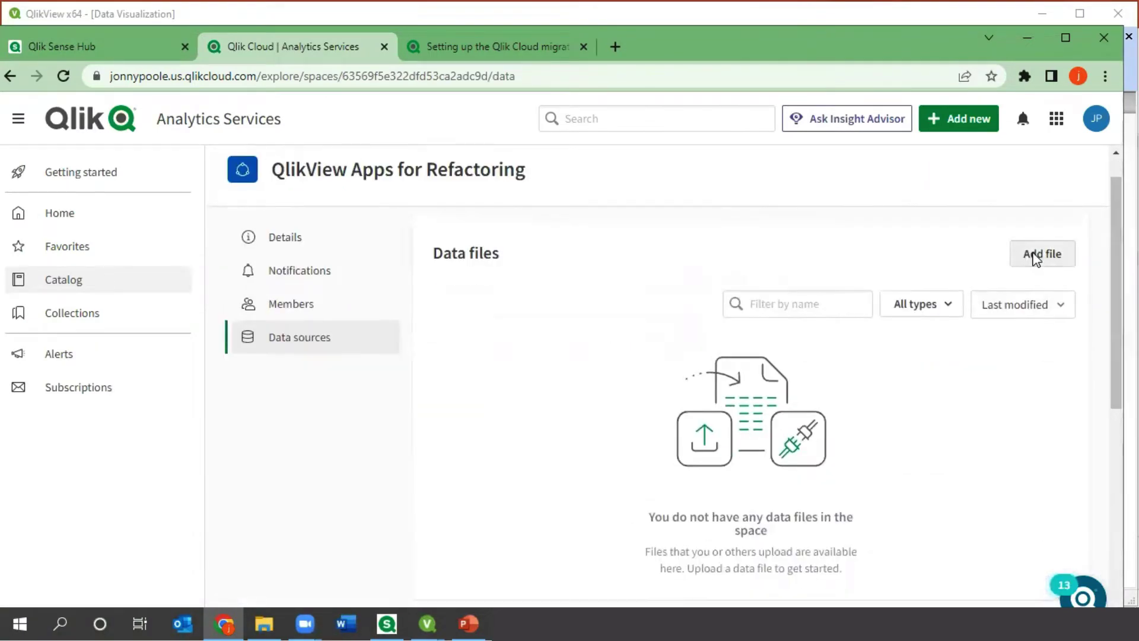
click(1038, 255)
click(566, 397)
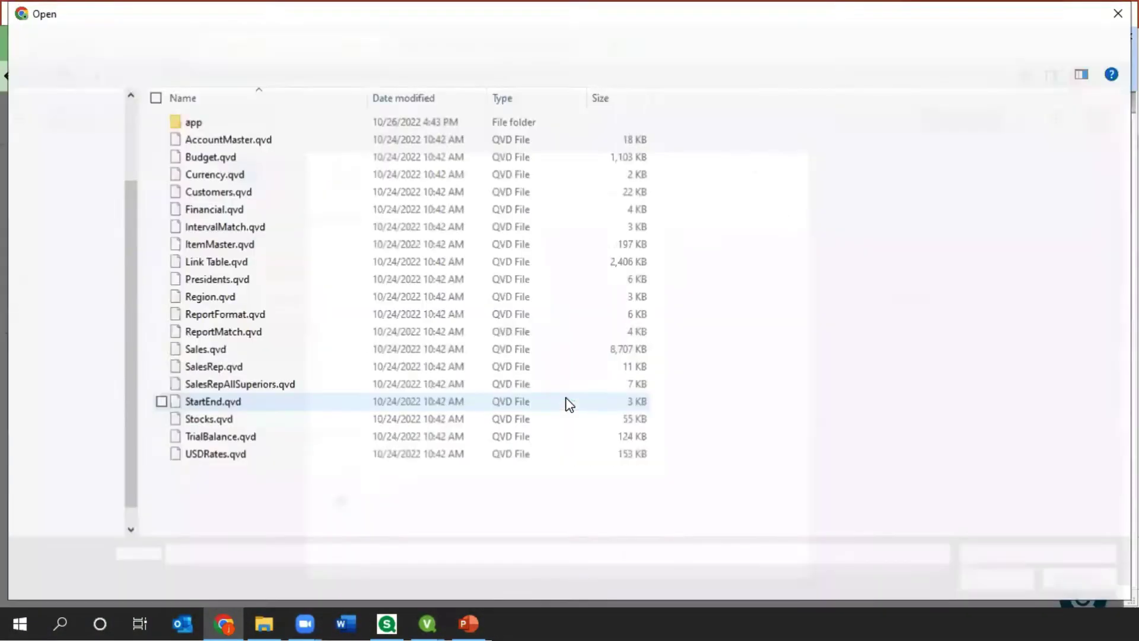
click(275, 140)
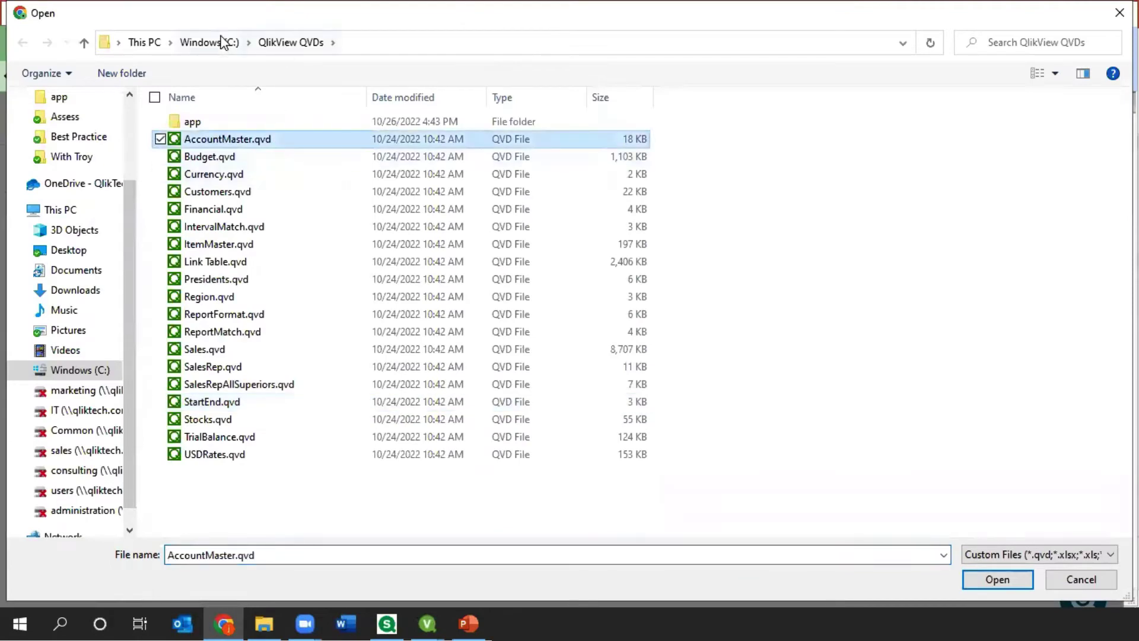
shift+click(217, 455)
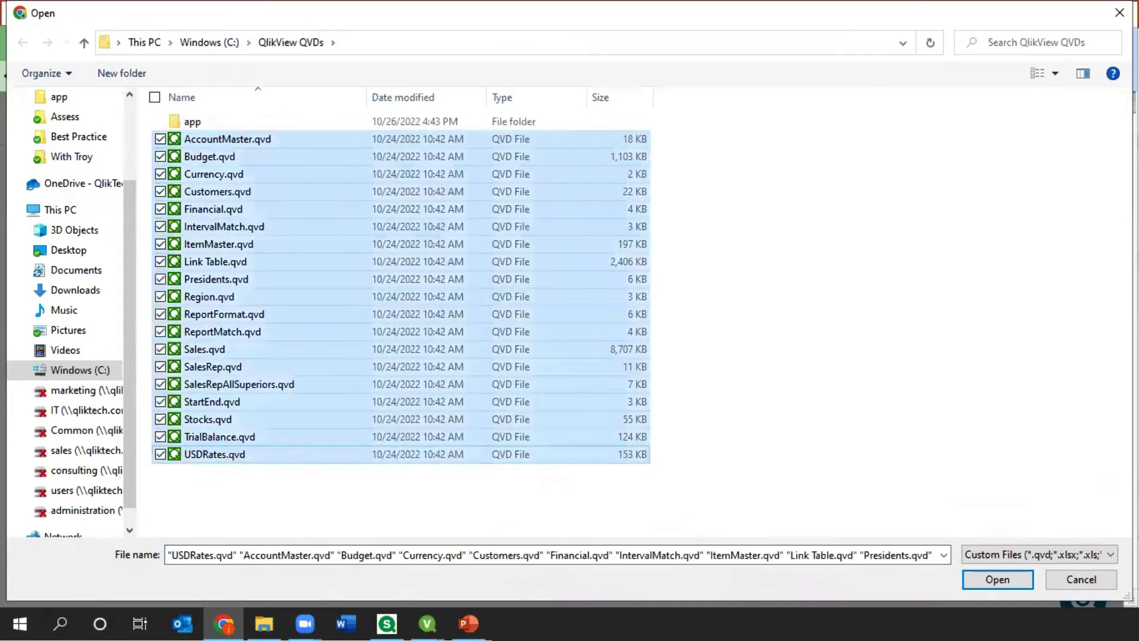
click(997, 580)
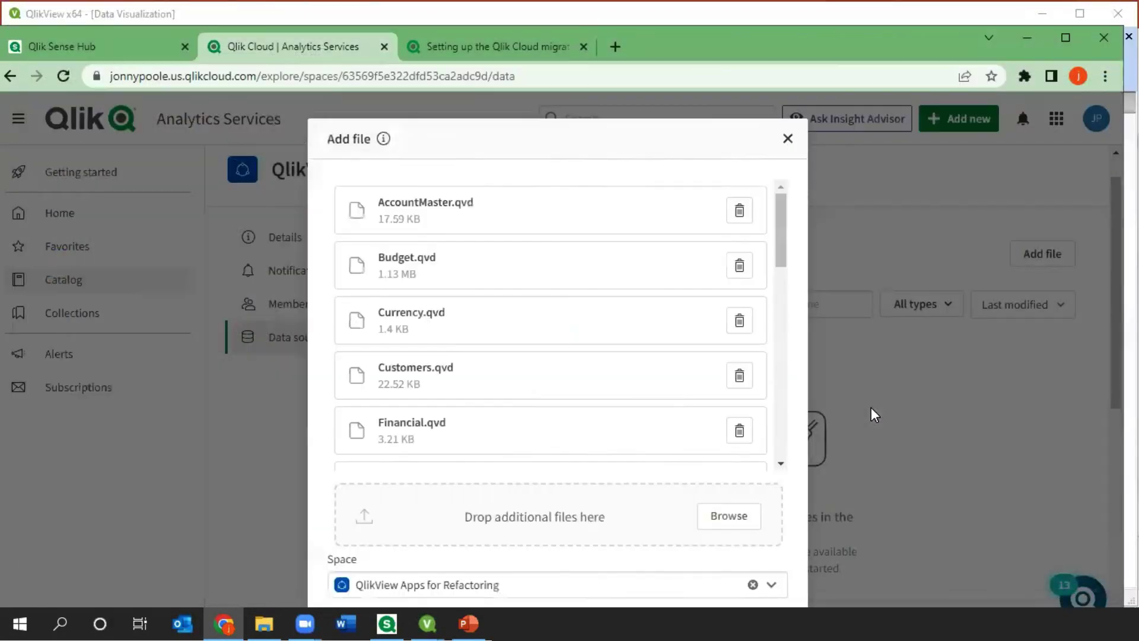
click(1001, 38)
click(650, 602)
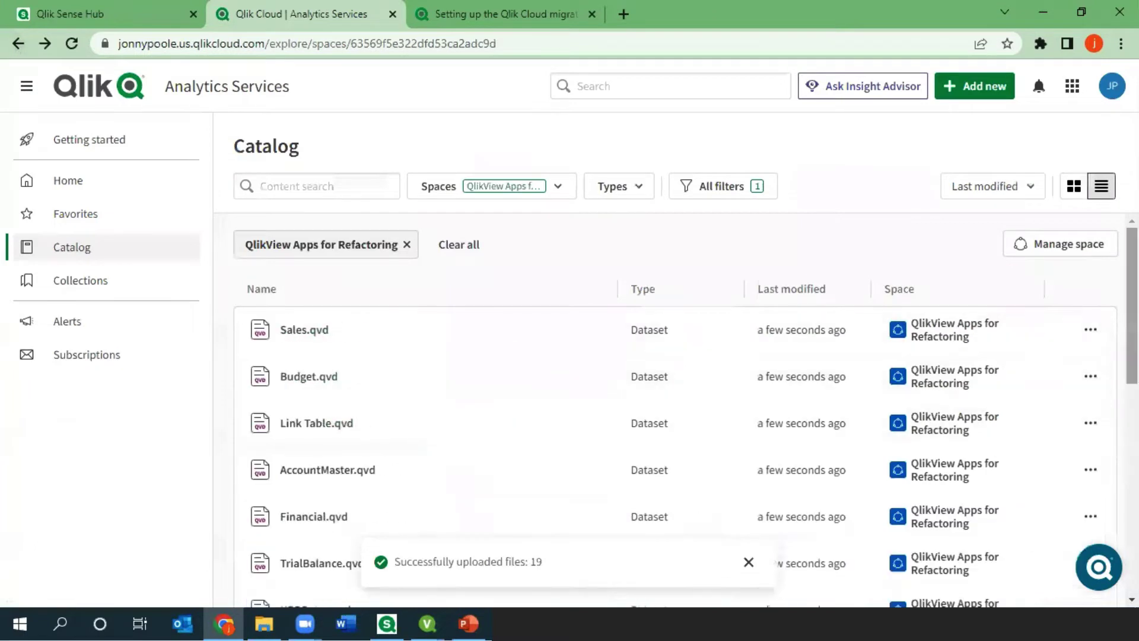
Filter the space's catalog to apps only and open the Data Visualization - MANUAL app
click(617, 186)
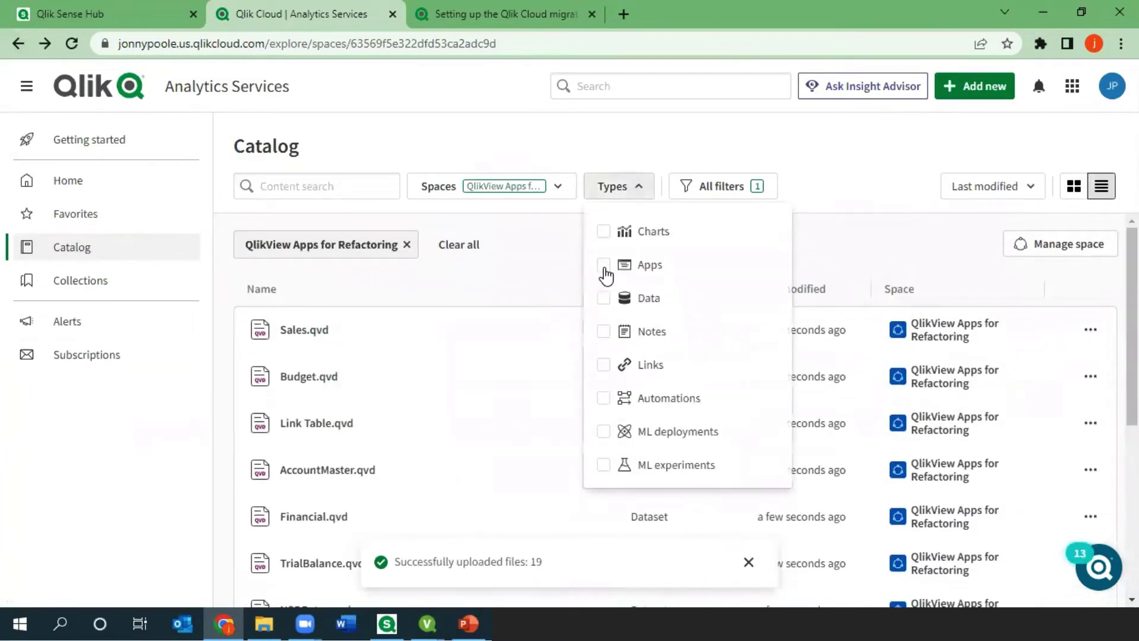
click(603, 265)
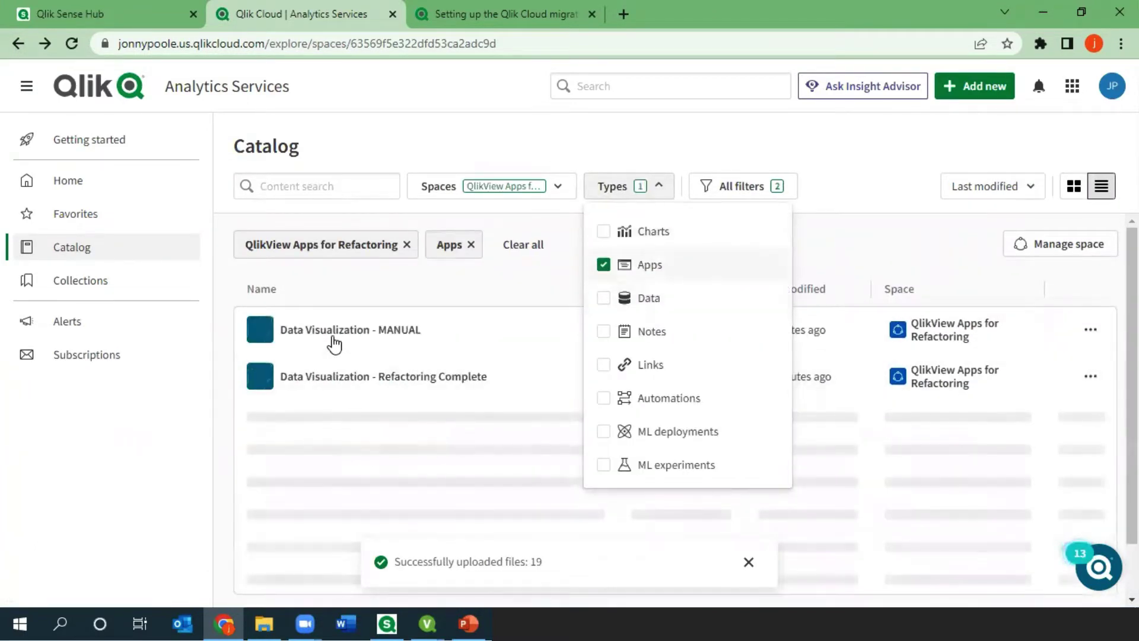
click(333, 341)
click(333, 340)
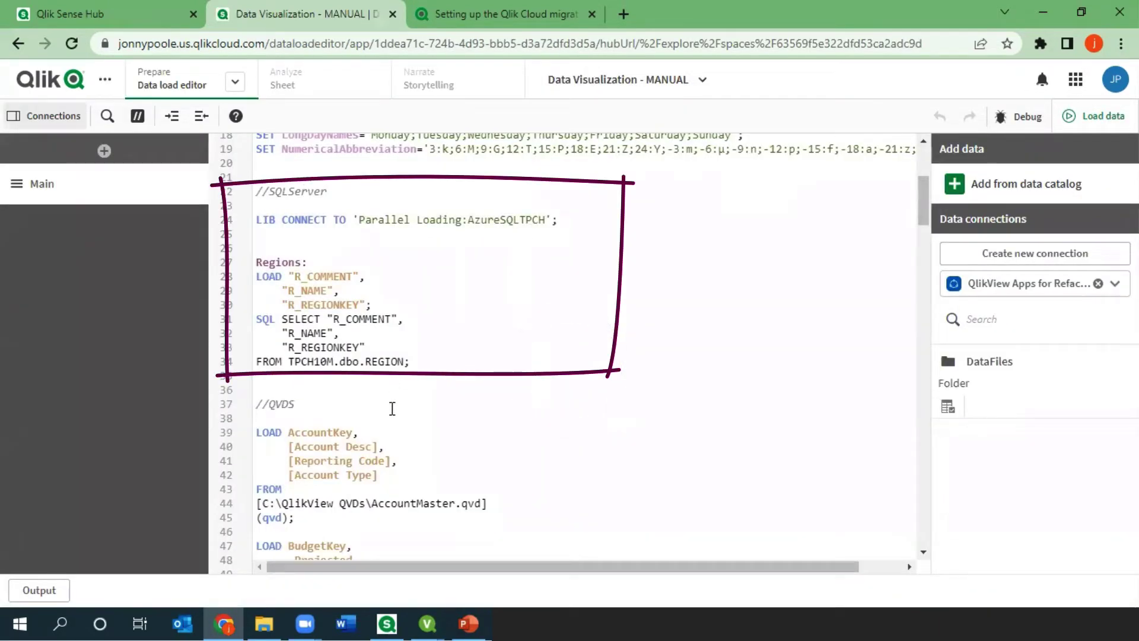
Insert a load script for all fields of AccountMaster.qvd from the space's DataFiles folder, on new blank lines below the existing AccountMaster load
scroll(392, 408, down, 3)
click(362, 365)
key(Return)
key(Return)
key(Return)
key(Return)
key(Return)
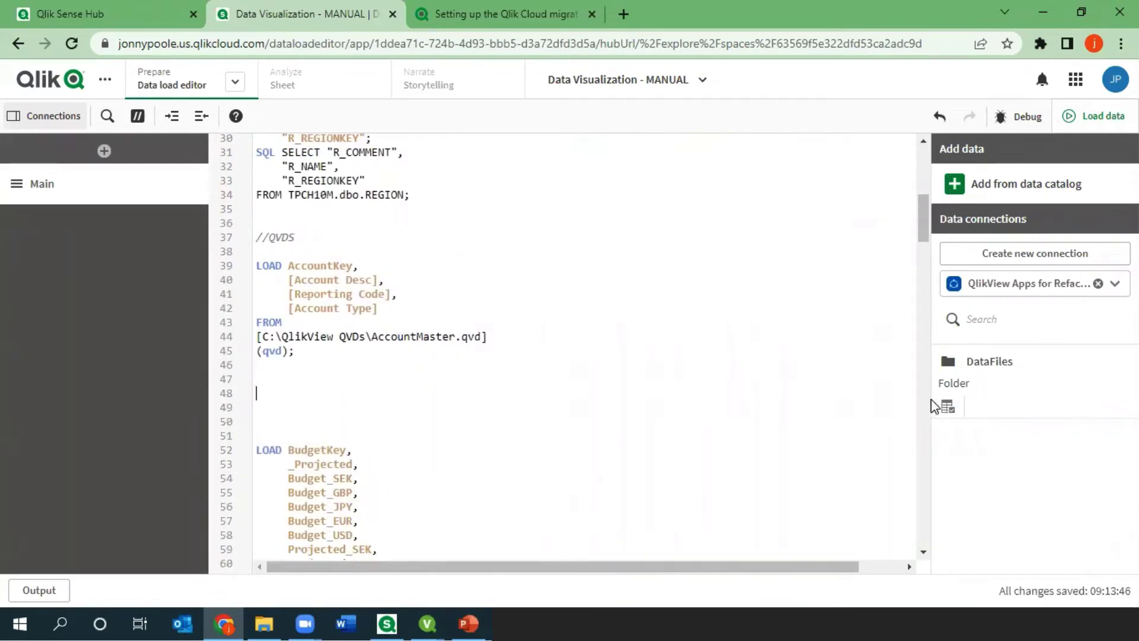
click(948, 407)
click(224, 320)
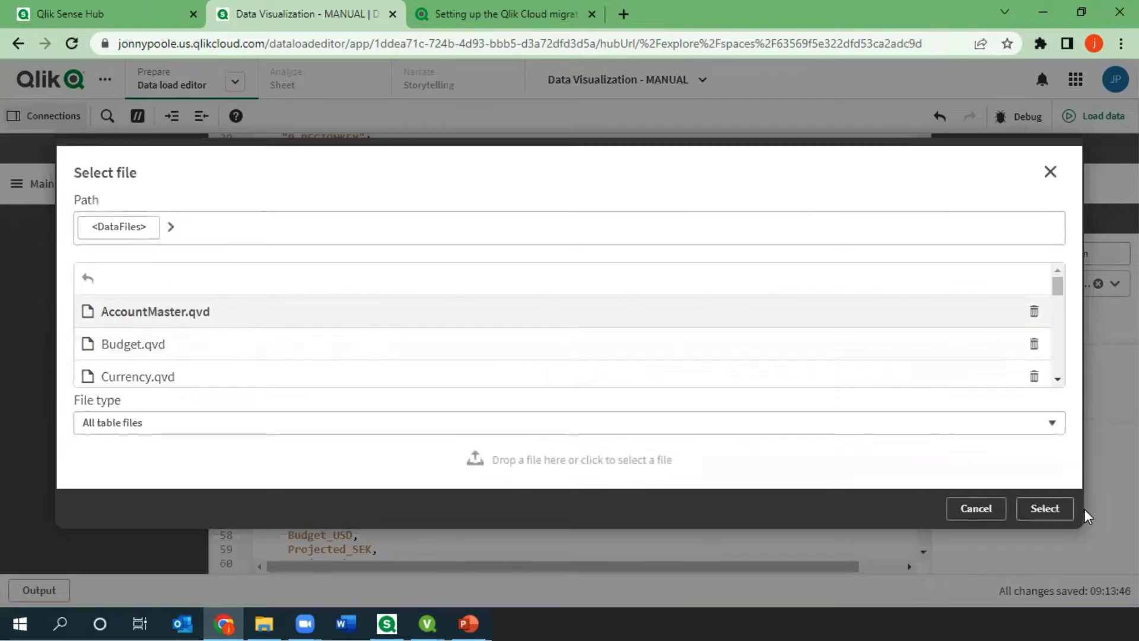
click(1045, 509)
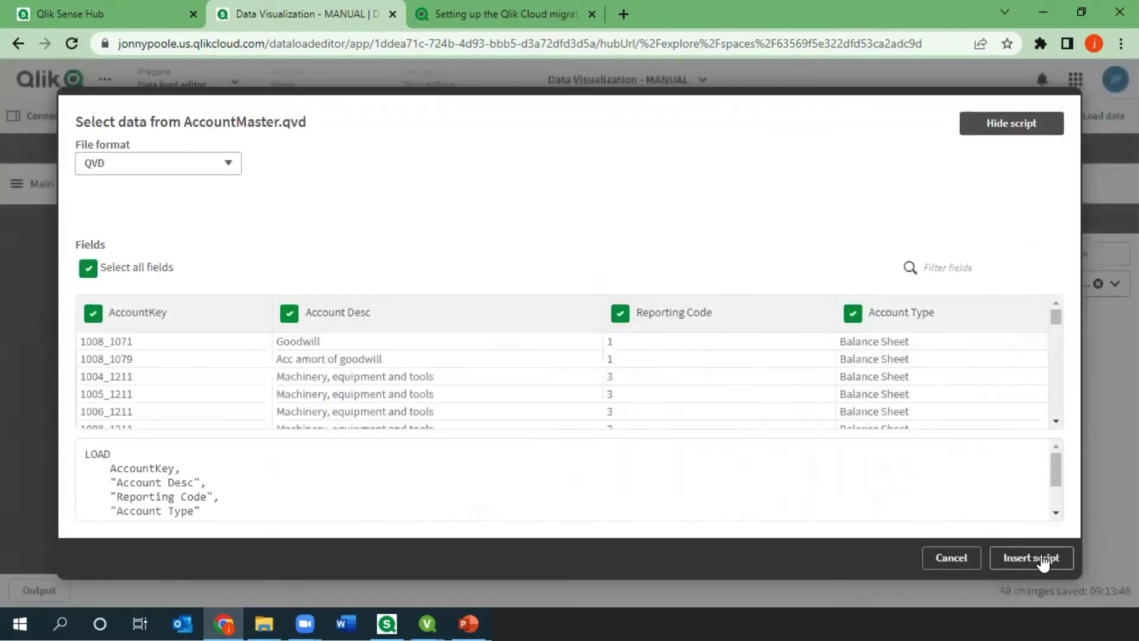
click(1032, 558)
Copy the path prefix [lib://QlikView Apps for Refactoring:DataFiles/ from the newly inserted AccountMaster load statement
drag(289, 464, 704, 463)
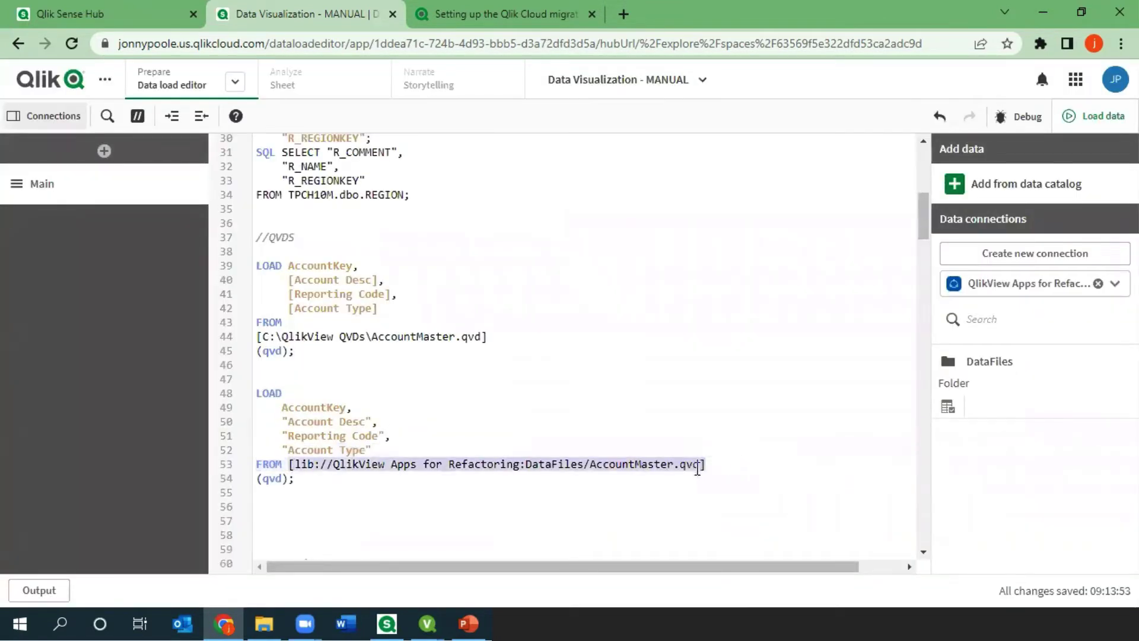
click(347, 464)
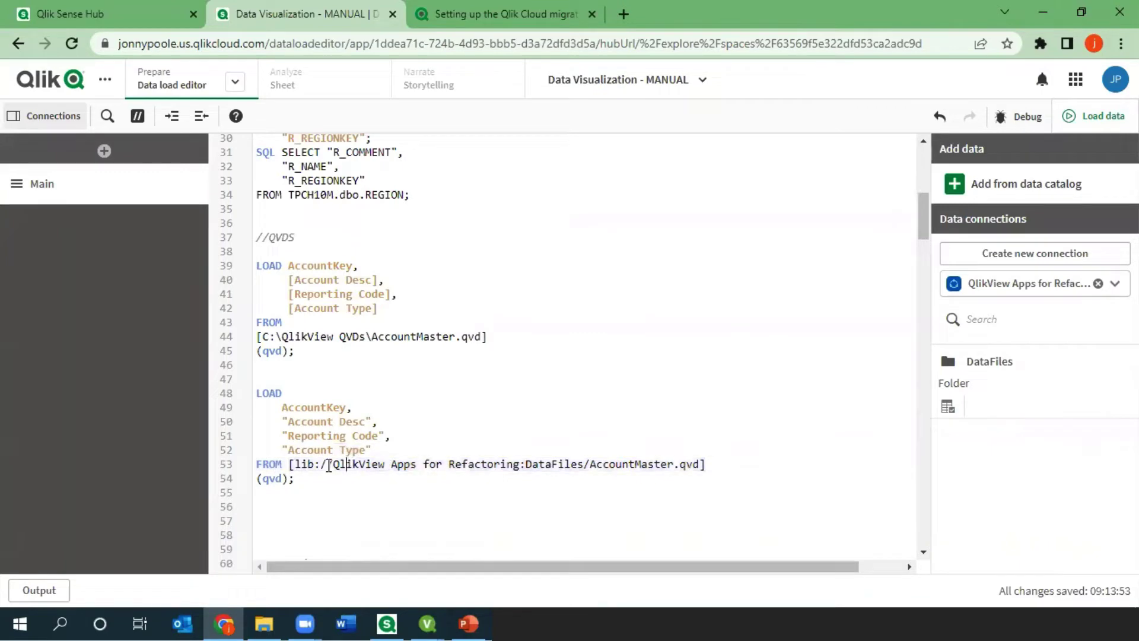
drag(335, 465, 577, 466)
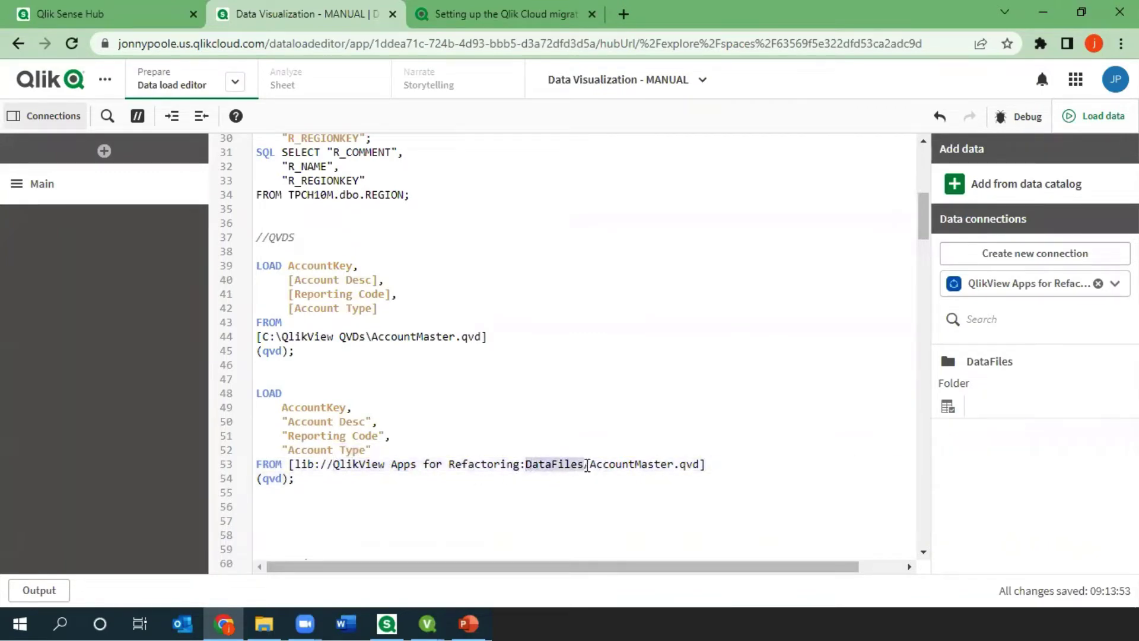
click(565, 476)
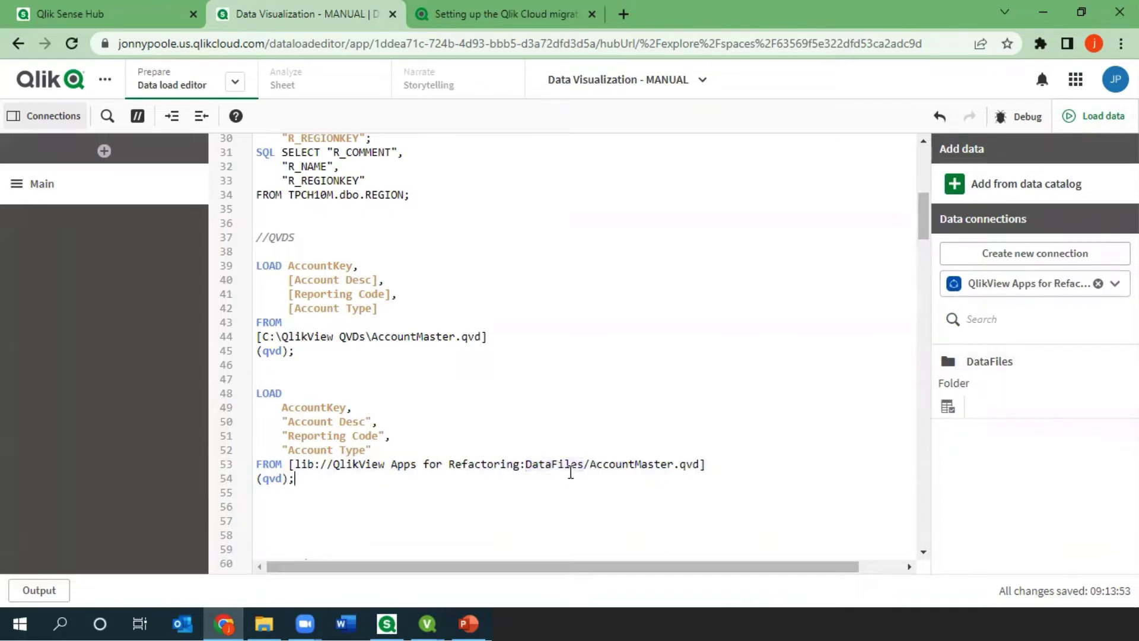
drag(588, 465, 293, 460)
key(ctrl+c)
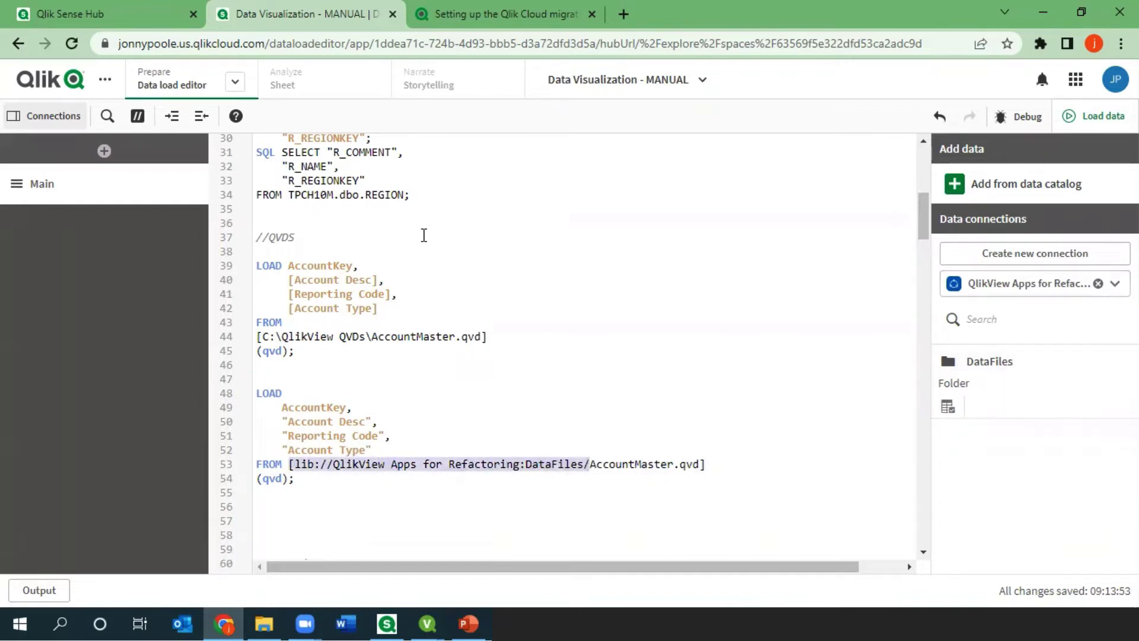
Set up a script search for [C:\QlikView QVDs\ with [lib://QlikView Apps for Refactoring:DataFiles/ as the replacement
click(107, 116)
click(585, 160)
key(ctrl+v)
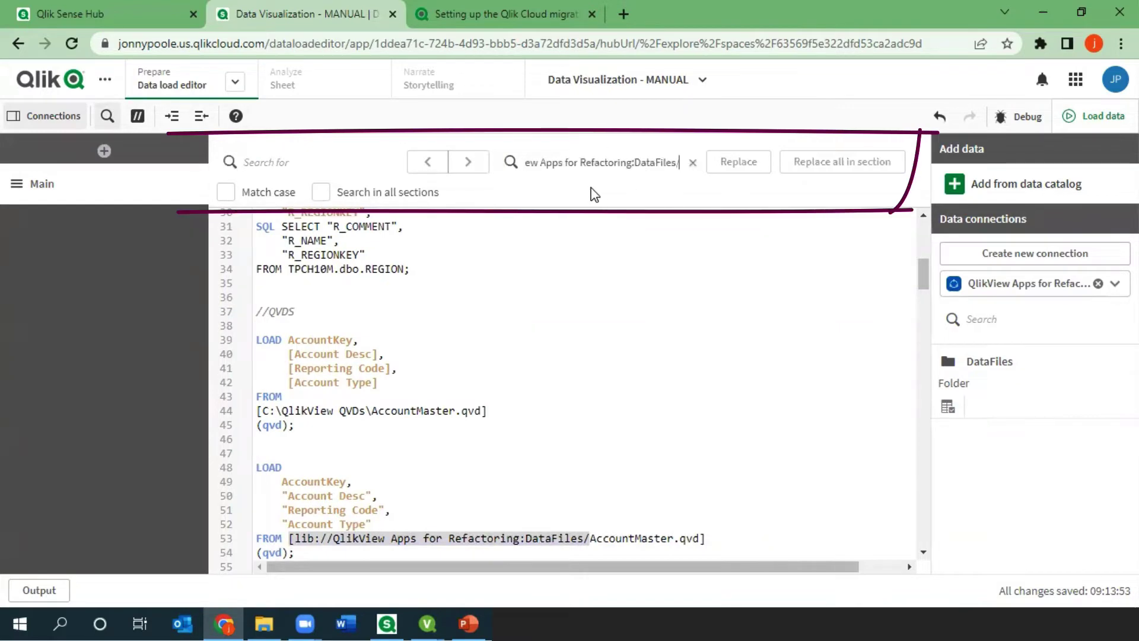
drag(376, 412, 333, 530)
key(ctrl+f)
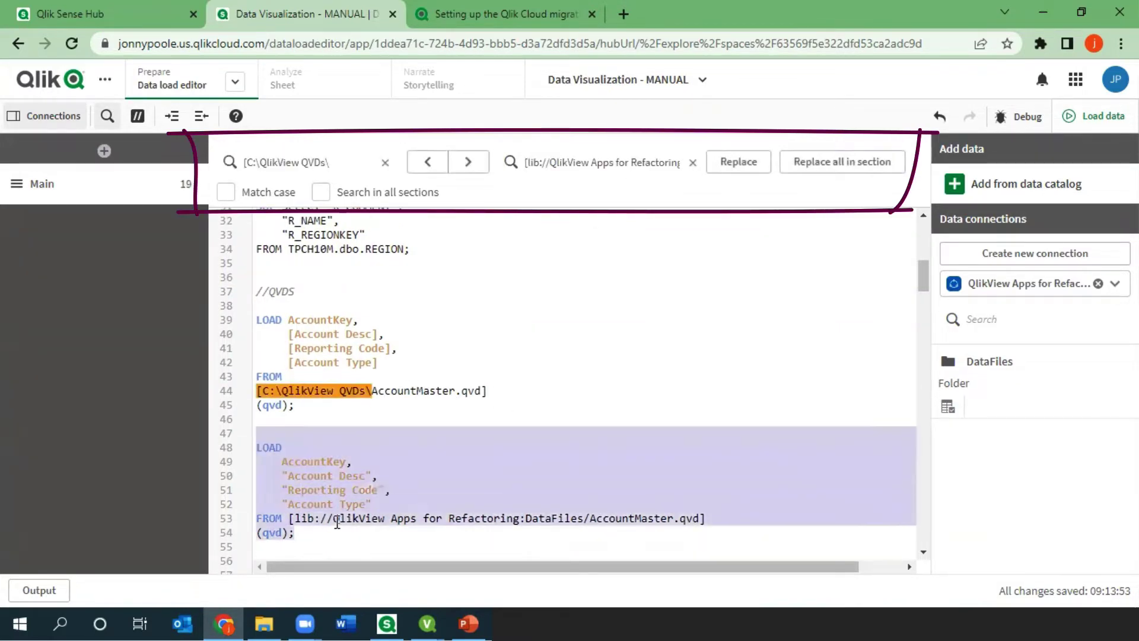
Delete the duplicate AccountMaster load statement, and replace every [C:\QlikView QVDs\ path in the section with the lib:// DataFiles path
key(Delete)
key(Delete)
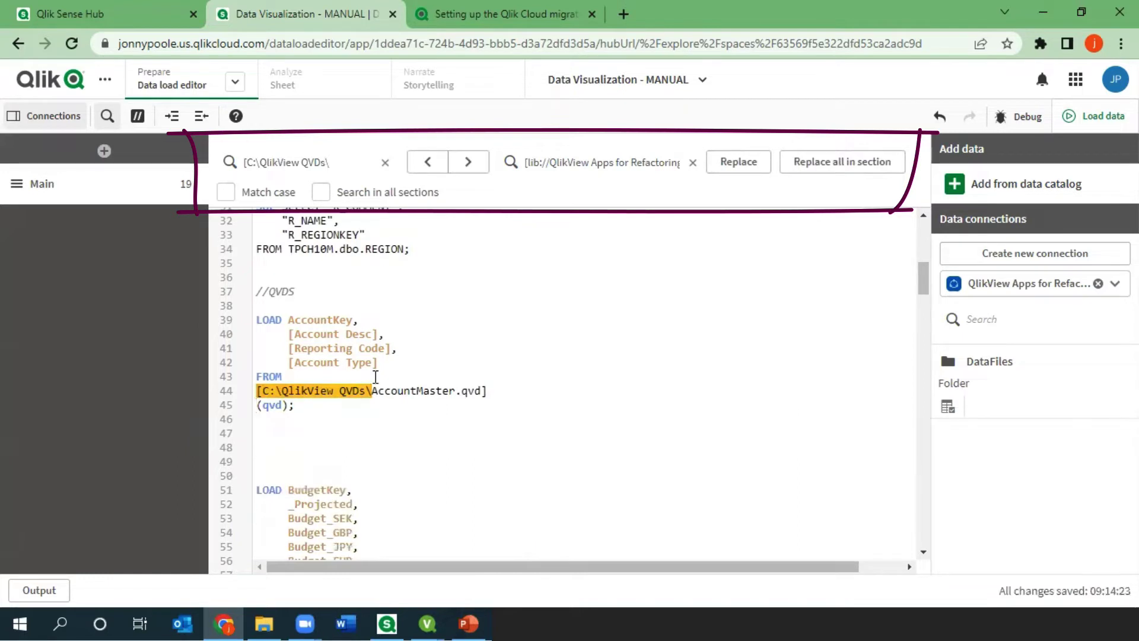
click(842, 162)
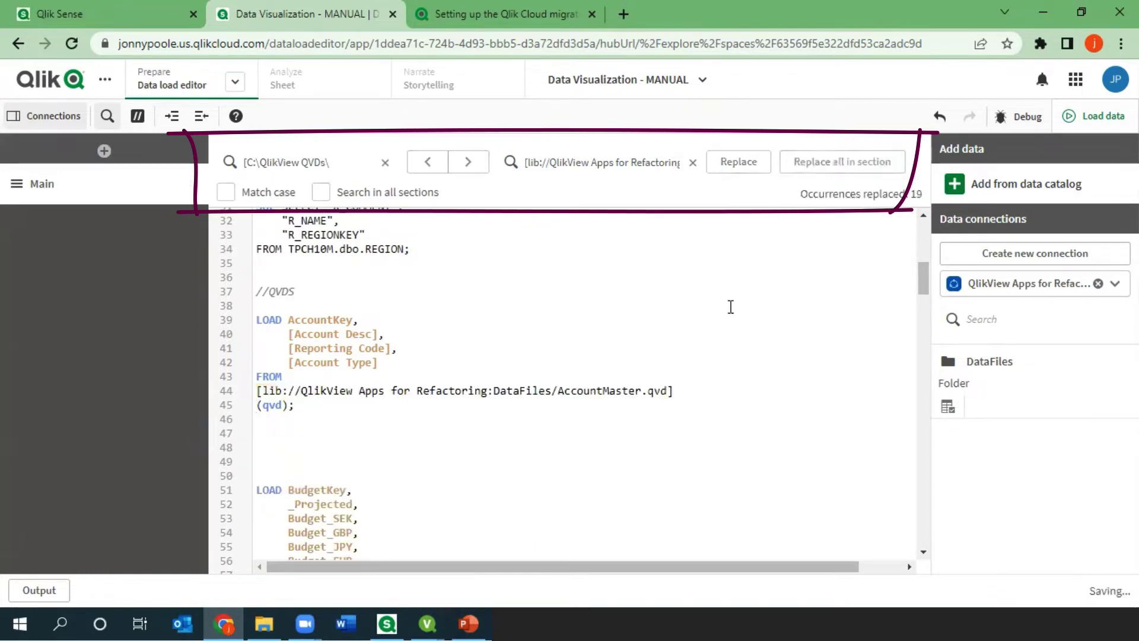
scroll(300, 370, down, 5)
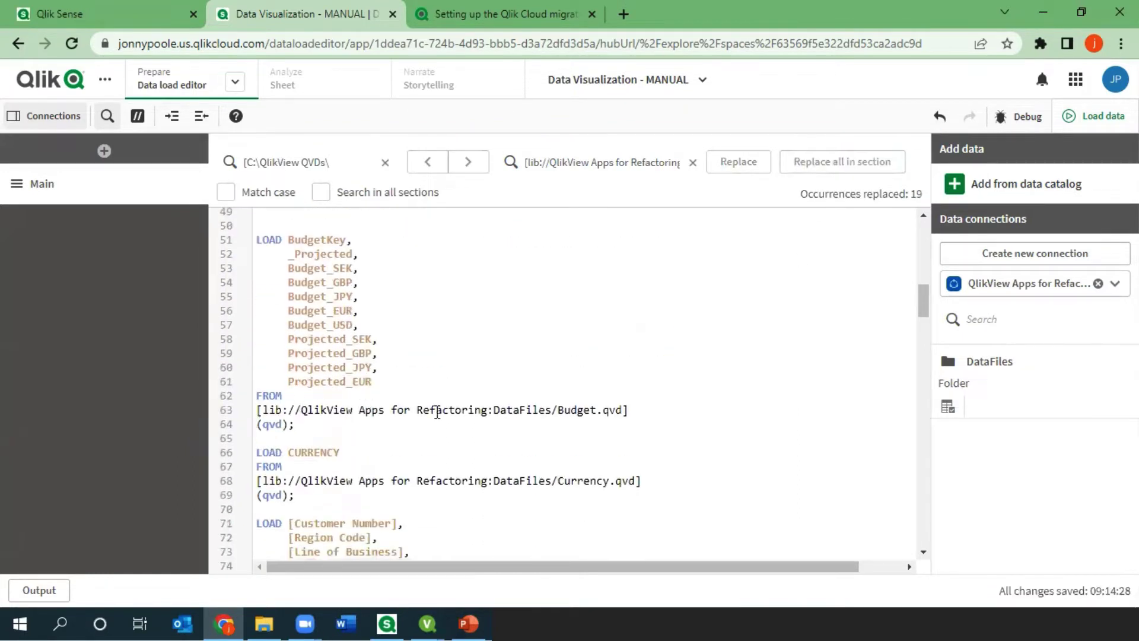
scroll(560, 401, down, 4)
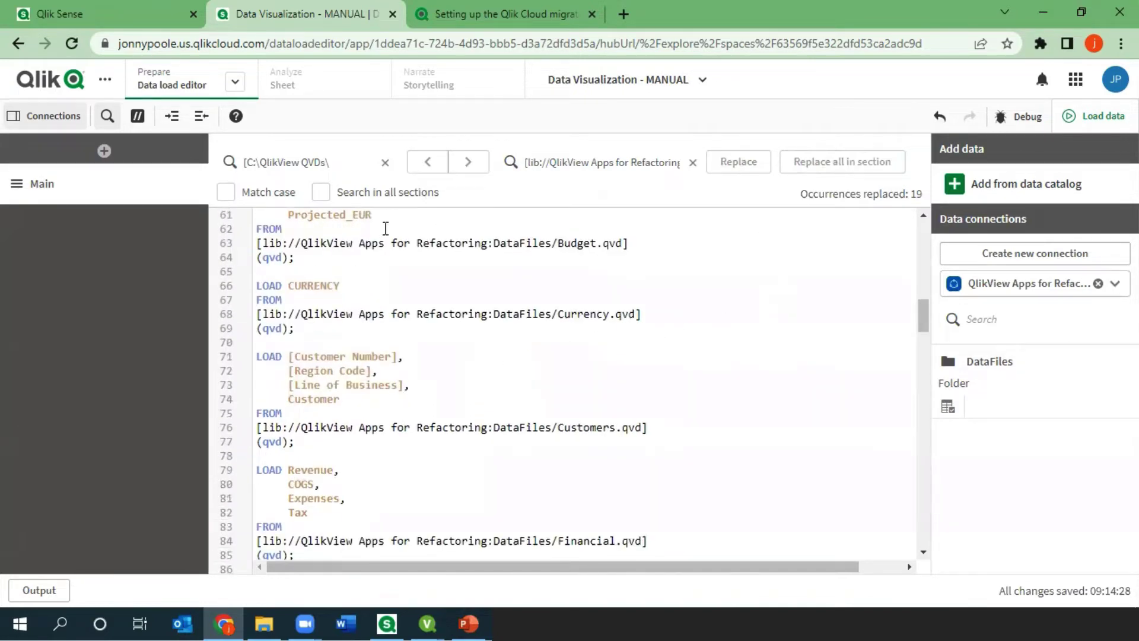
click(102, 116)
scroll(525, 392, up, 20)
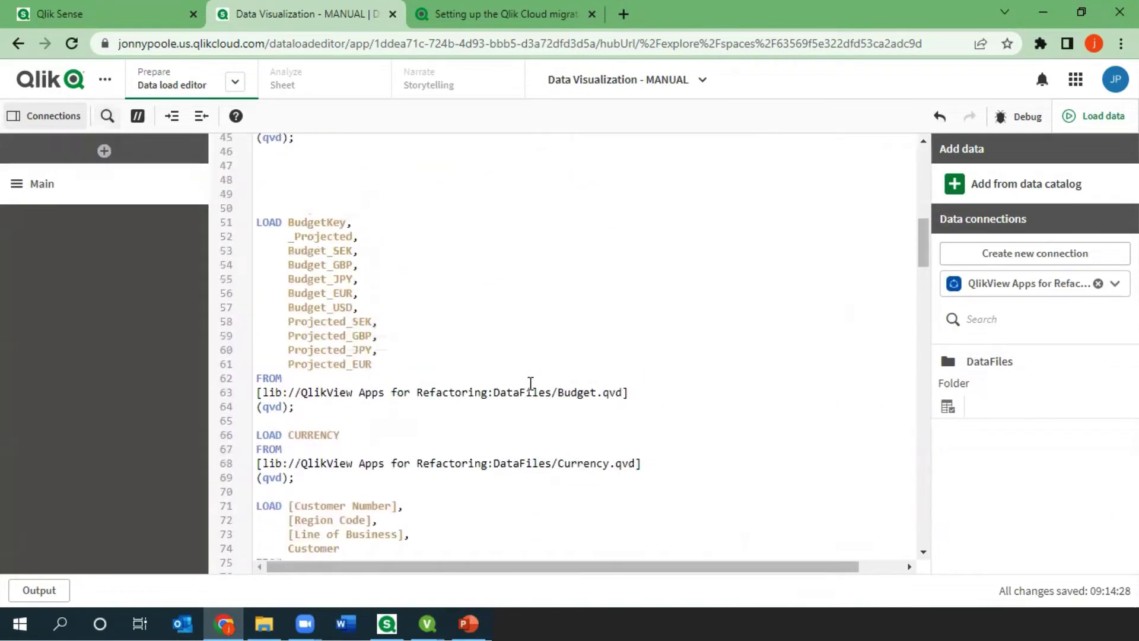
Load the app's data with the migrated script and close the load progress report
scroll(363, 322, down, 6)
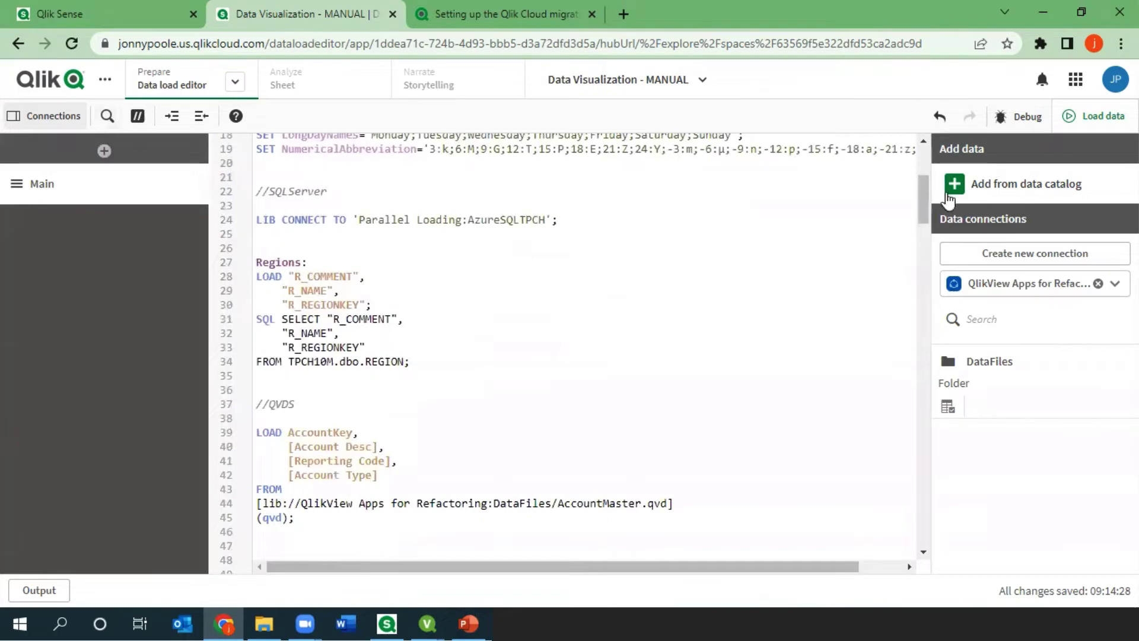
click(1101, 116)
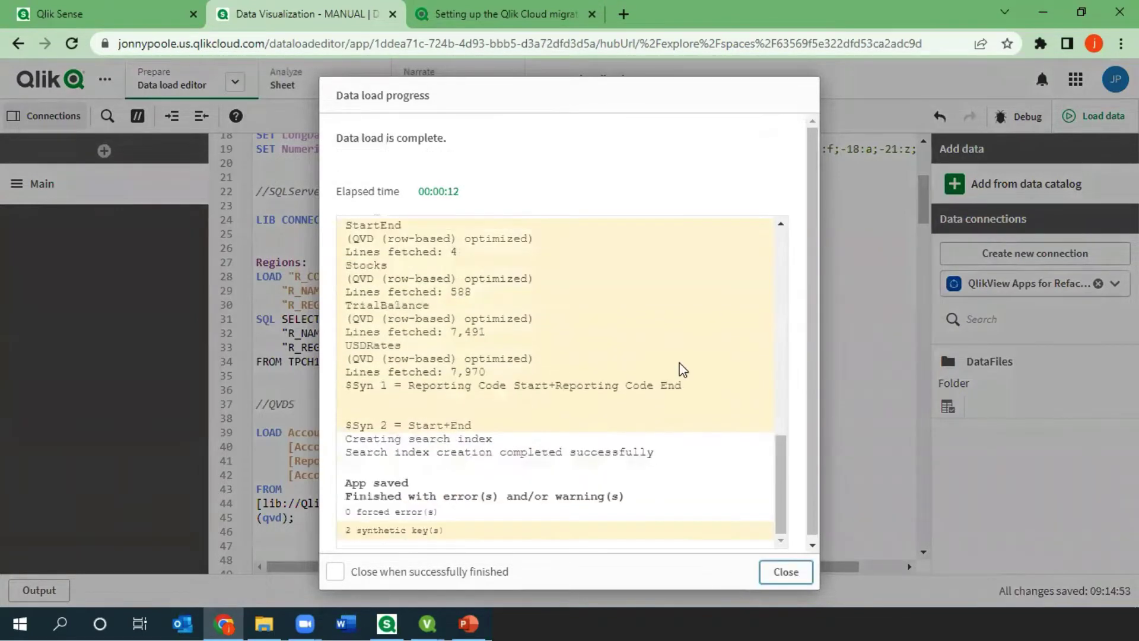
click(785, 571)
Browse the file locations and data sources offered for a new connection, including the Direct Access gateway variants
scroll(923, 202, up, 6)
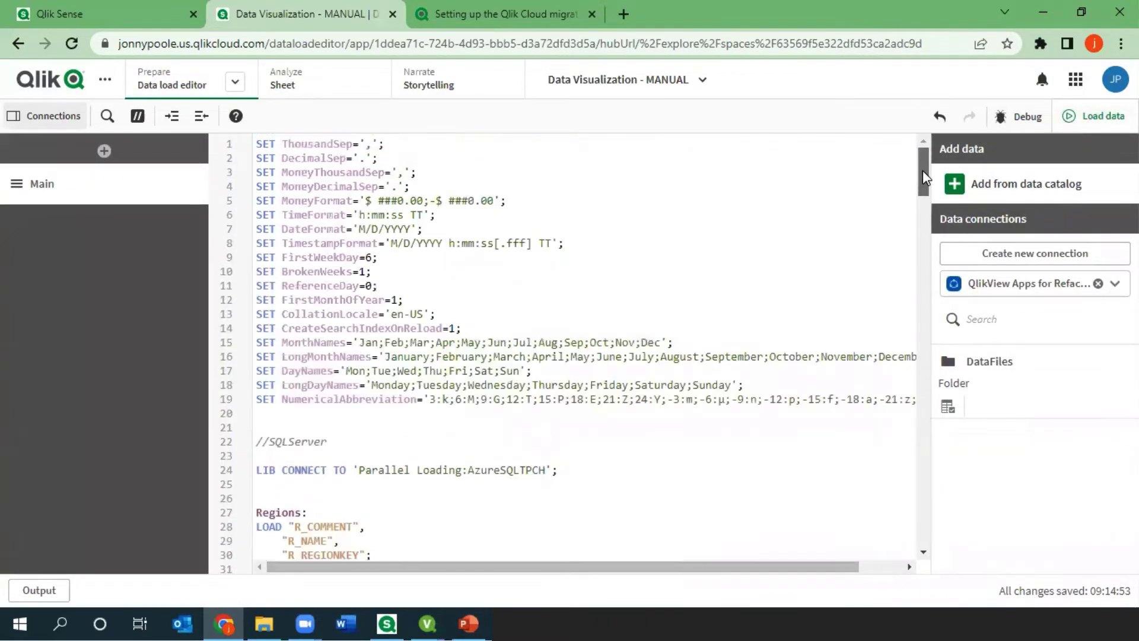
click(1053, 246)
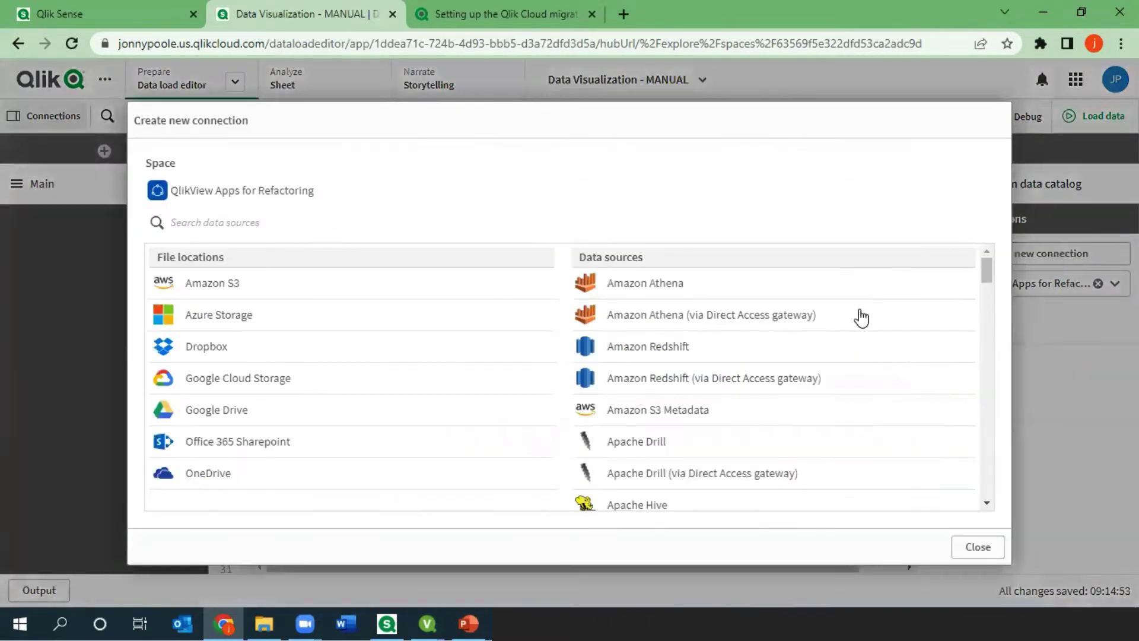
scroll(736, 350, down, 4)
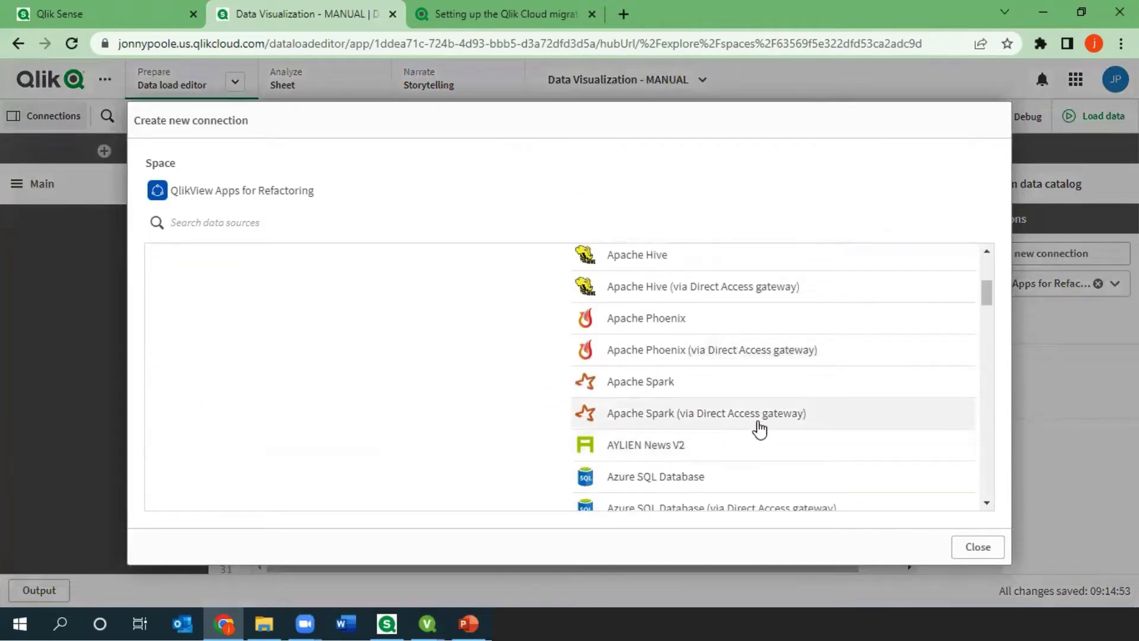
scroll(757, 426, down, 3)
drag(986, 315, 987, 394)
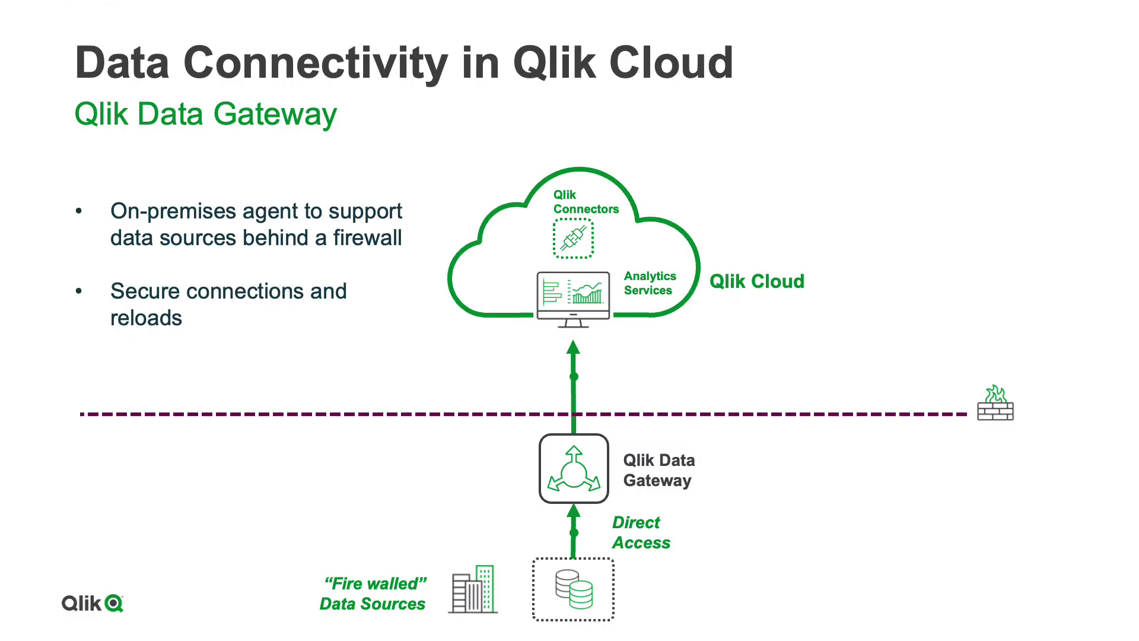
drag(429, 423, 721, 517)
drag(432, 516, 719, 514)
drag(435, 422, 438, 438)
key(alt+Tab)
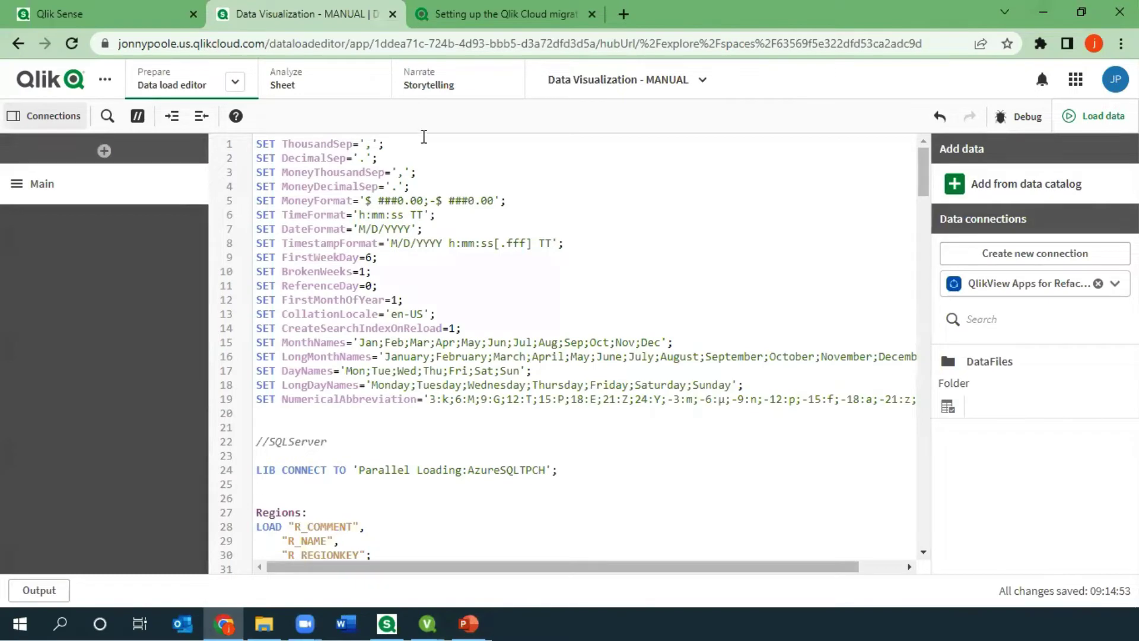
Remove two surplus blank lines between the AccountMaster and Budget load statements, and open the app's sheet view
scroll(514, 419, down, 9)
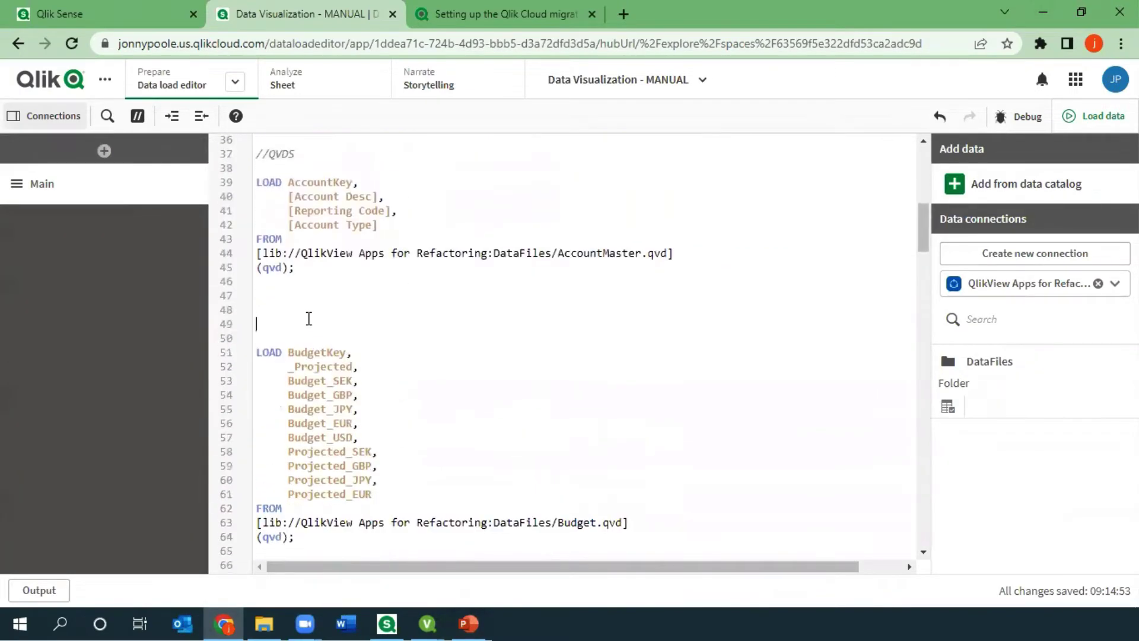
key(BackSpace)
key(BackSpace)
scroll(361, 346, up, 9)
click(300, 88)
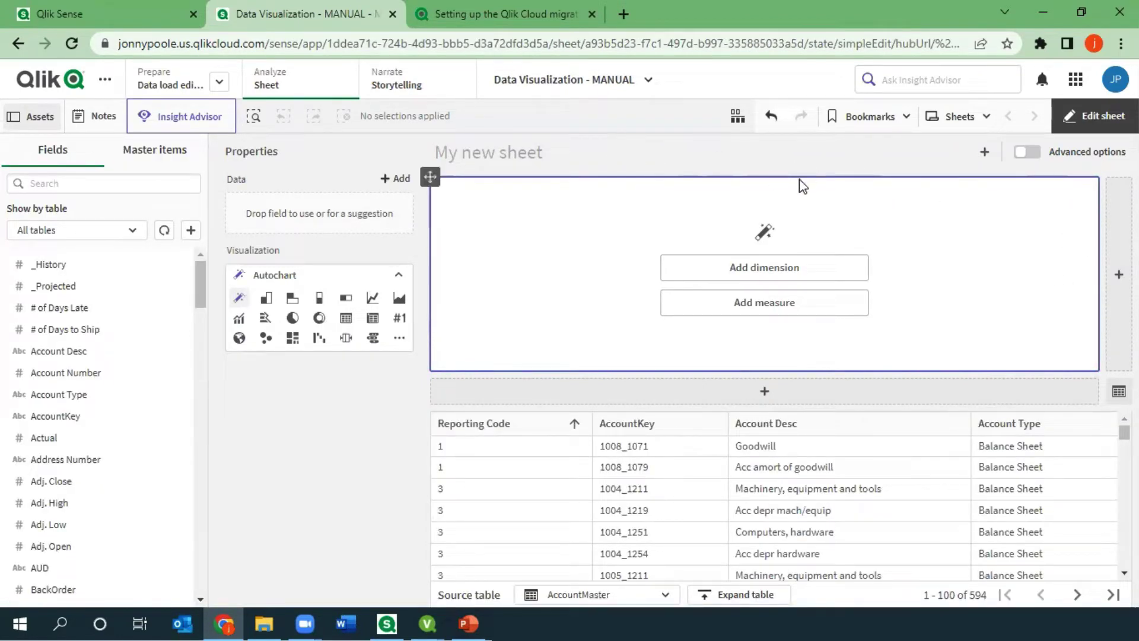
Put the new sheet into edit mode with the advanced options turned on
click(1060, 123)
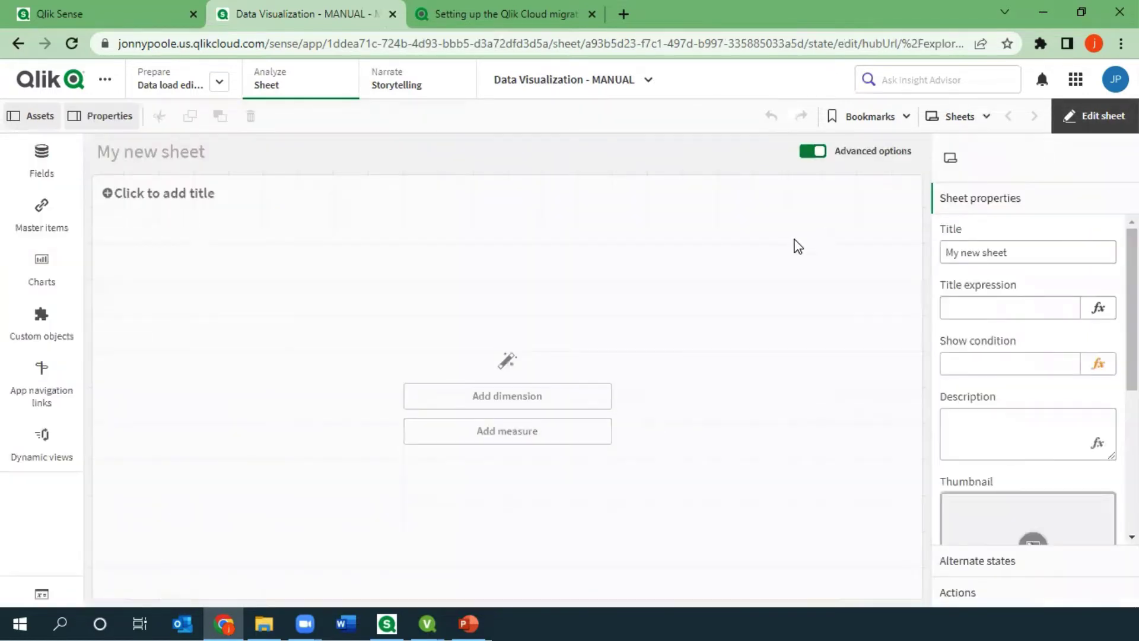
click(721, 290)
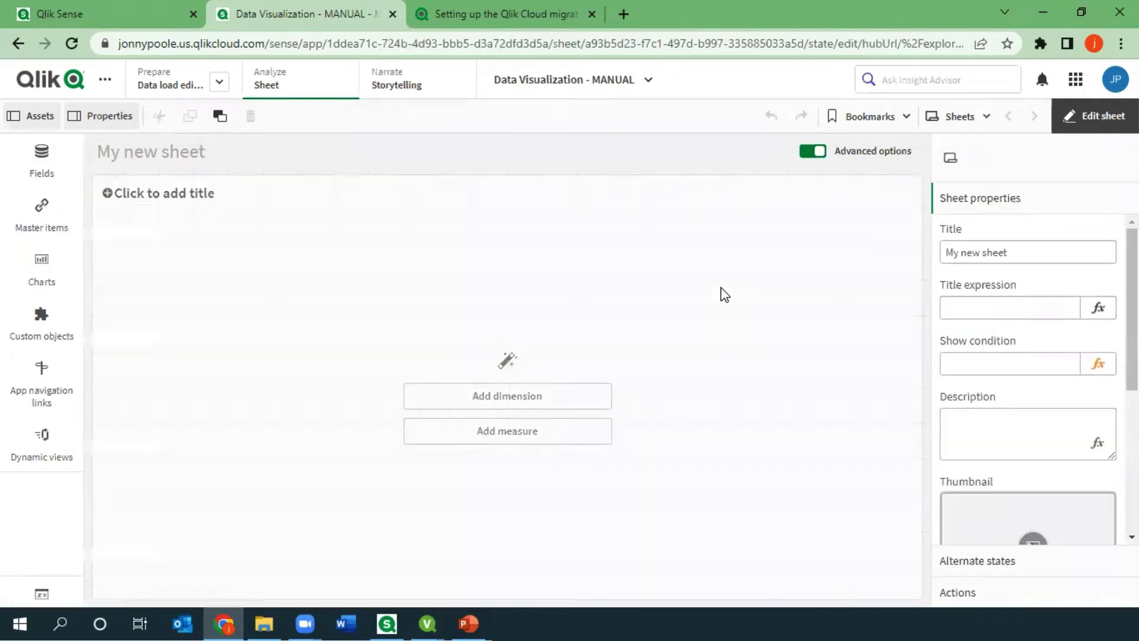
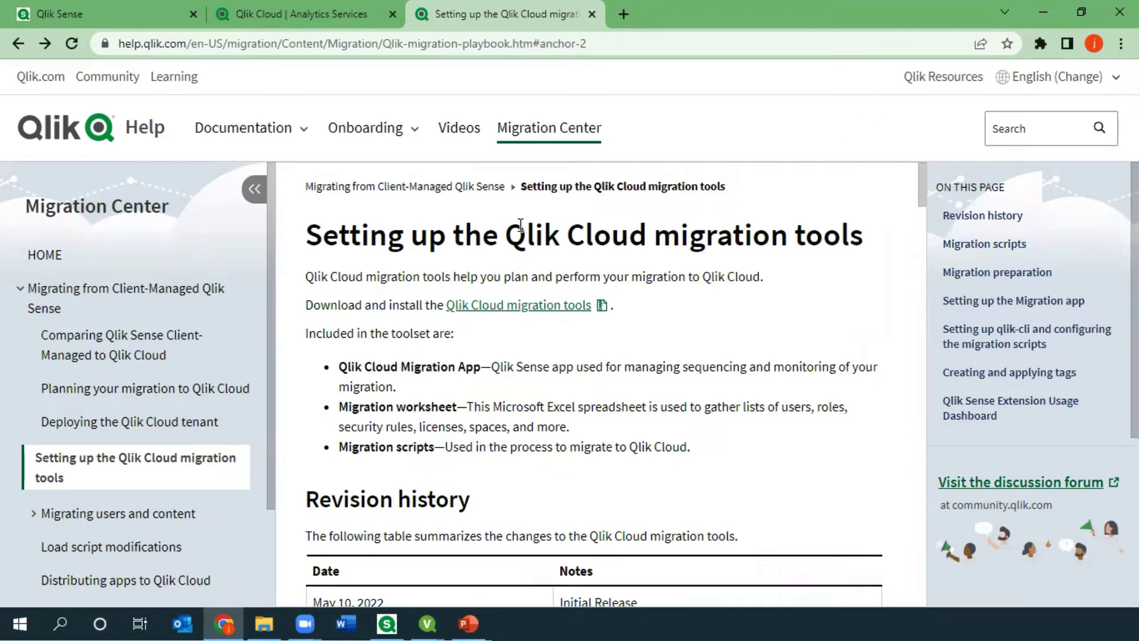
Switch to Qlik Sense Desktop, open its Dev Hub, and start the QlikView converter
key(alt+Tab)
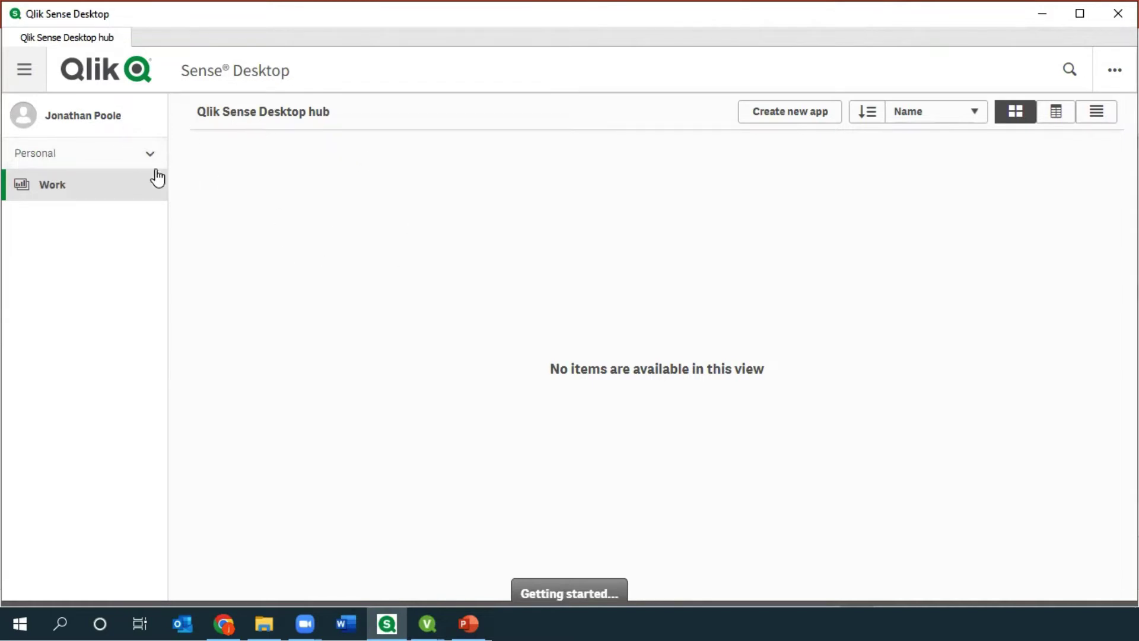
click(1114, 70)
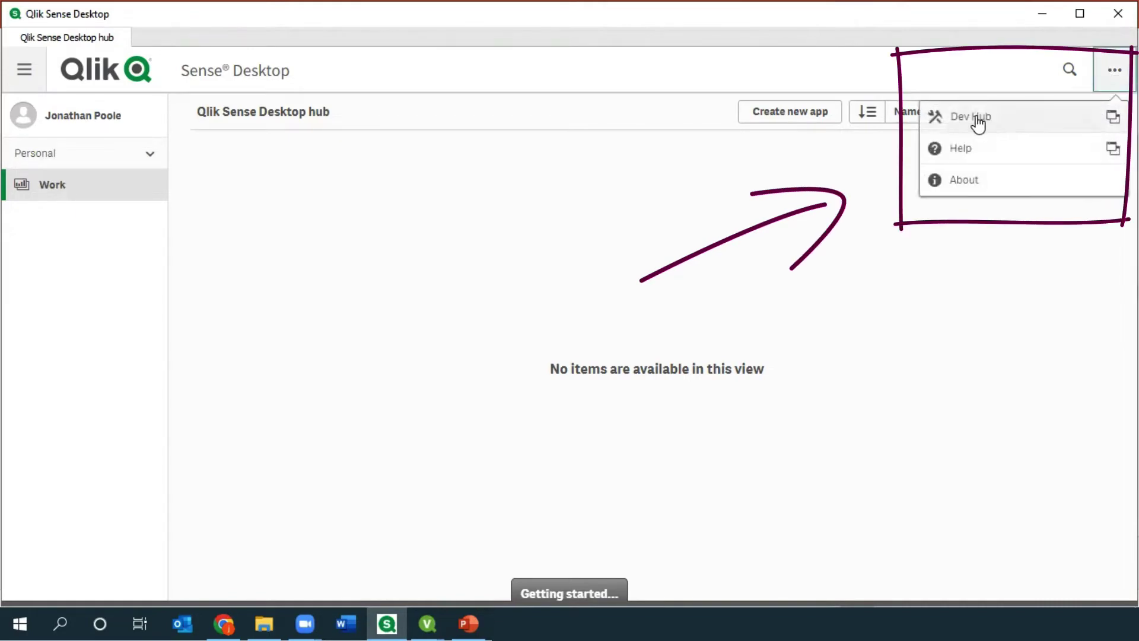
click(976, 119)
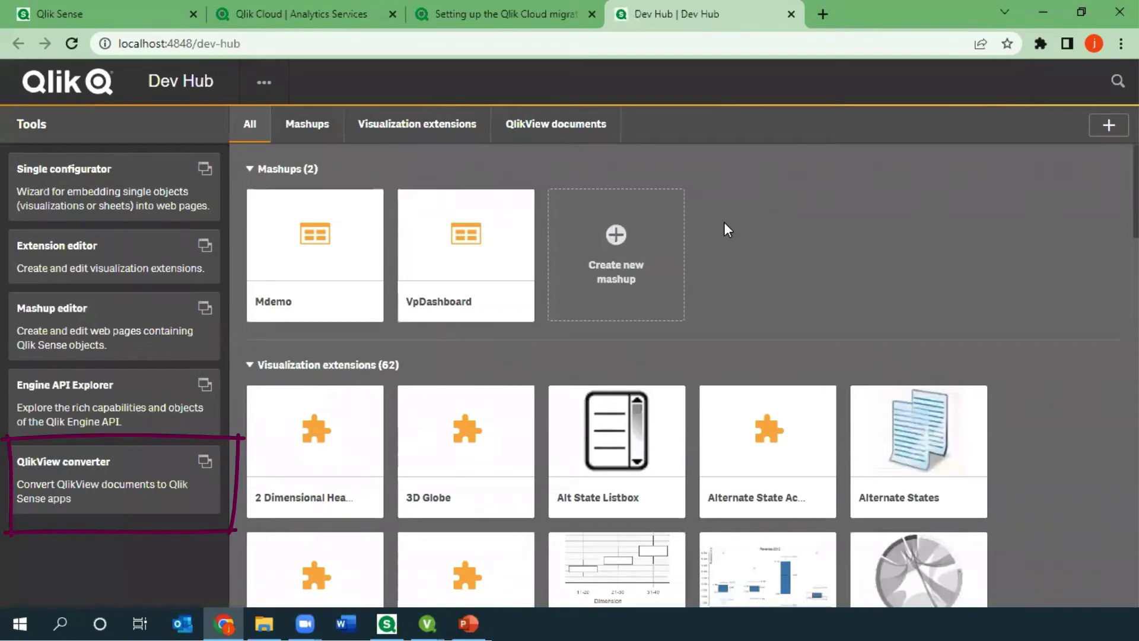
click(83, 482)
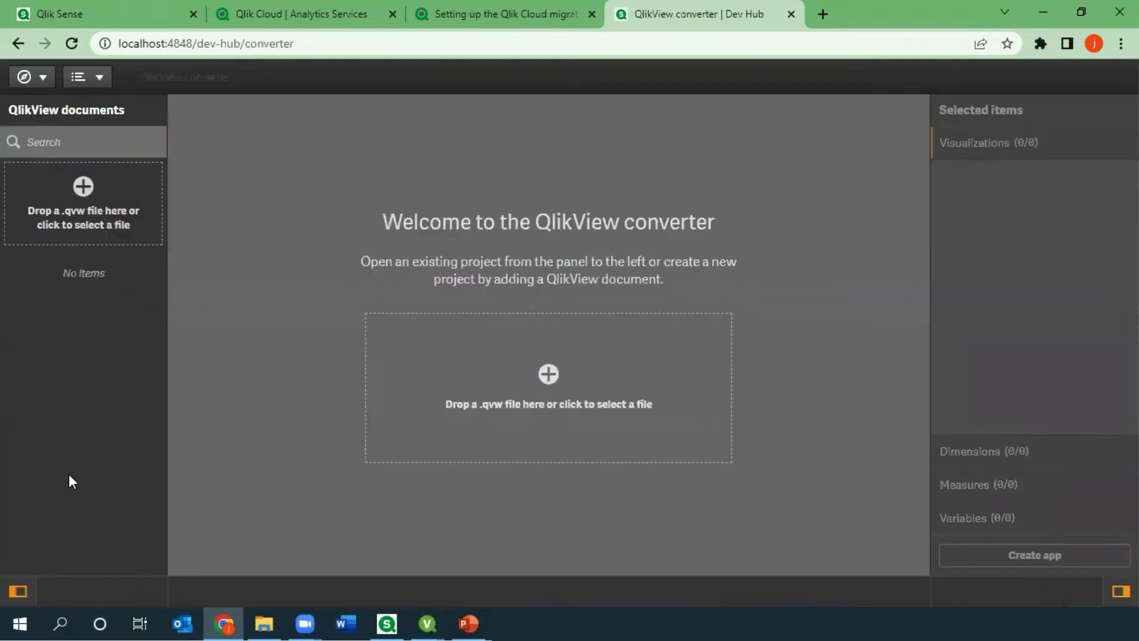
Add the Data Visualization QlikView document to the converter for processing
click(83, 187)
double_click(178, 120)
click(220, 139)
click(997, 577)
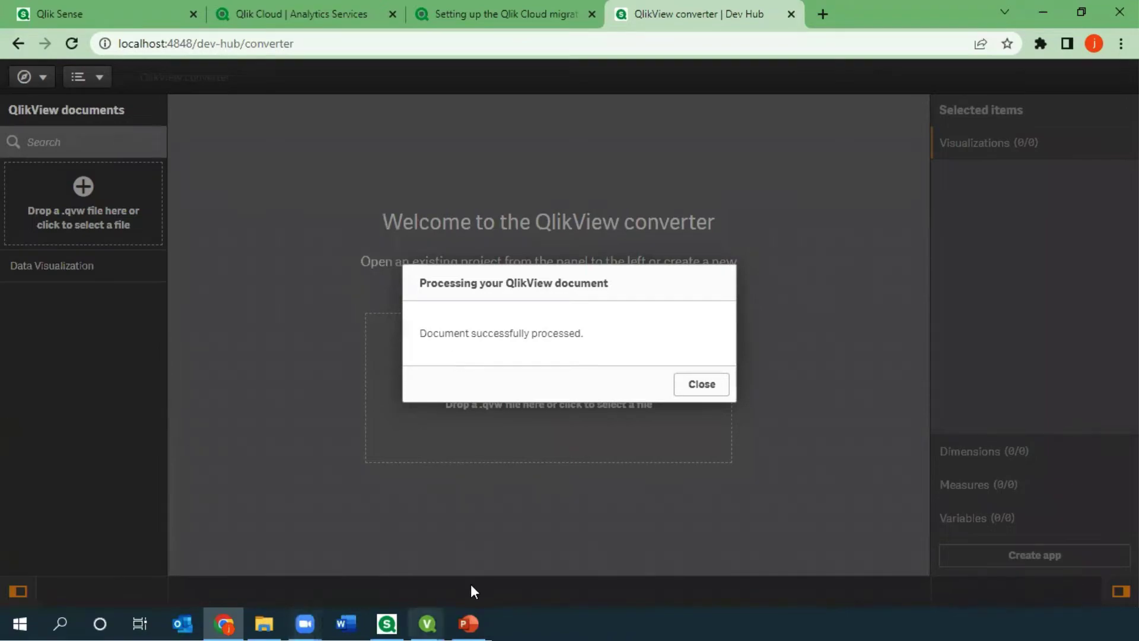
Switch to the Data Visualization document in QlikView, view its Reduce Data options, and return to the converter
mouse_move(427, 623)
click(395, 575)
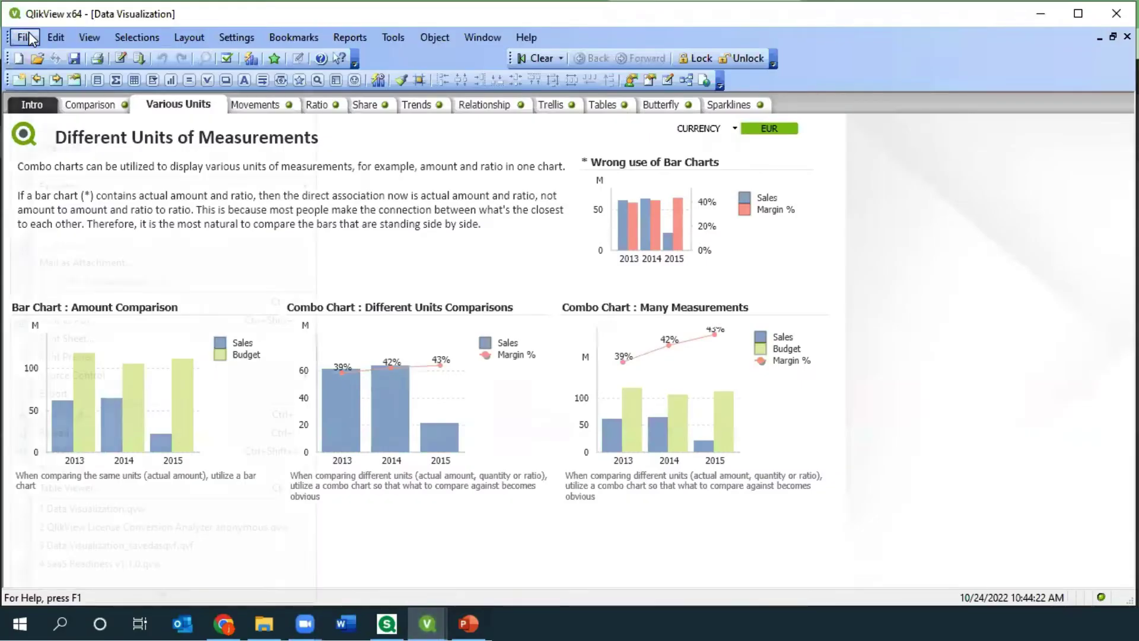
mouse_move(288, 470)
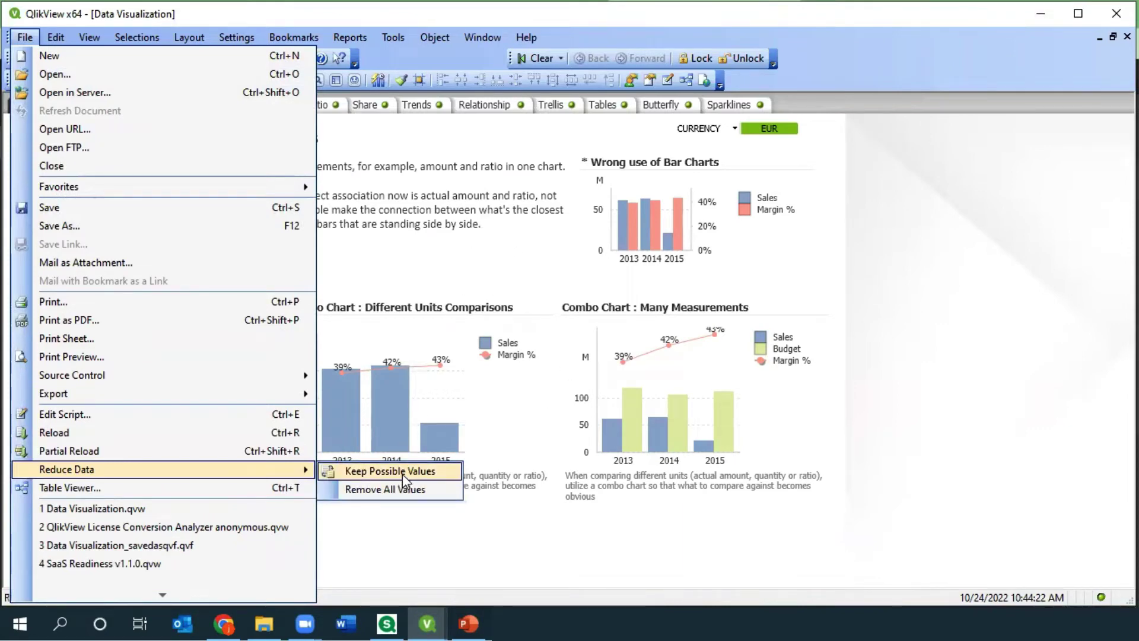
click(1036, 47)
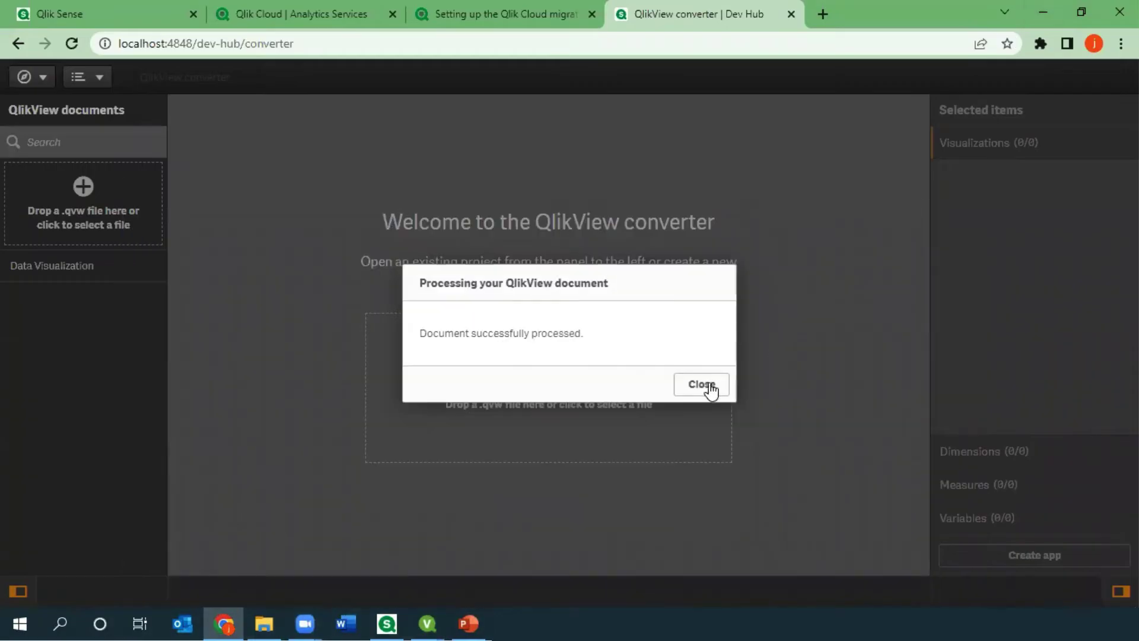
Close the document processing report and open the Data Visualization project in the converter
click(705, 385)
click(55, 276)
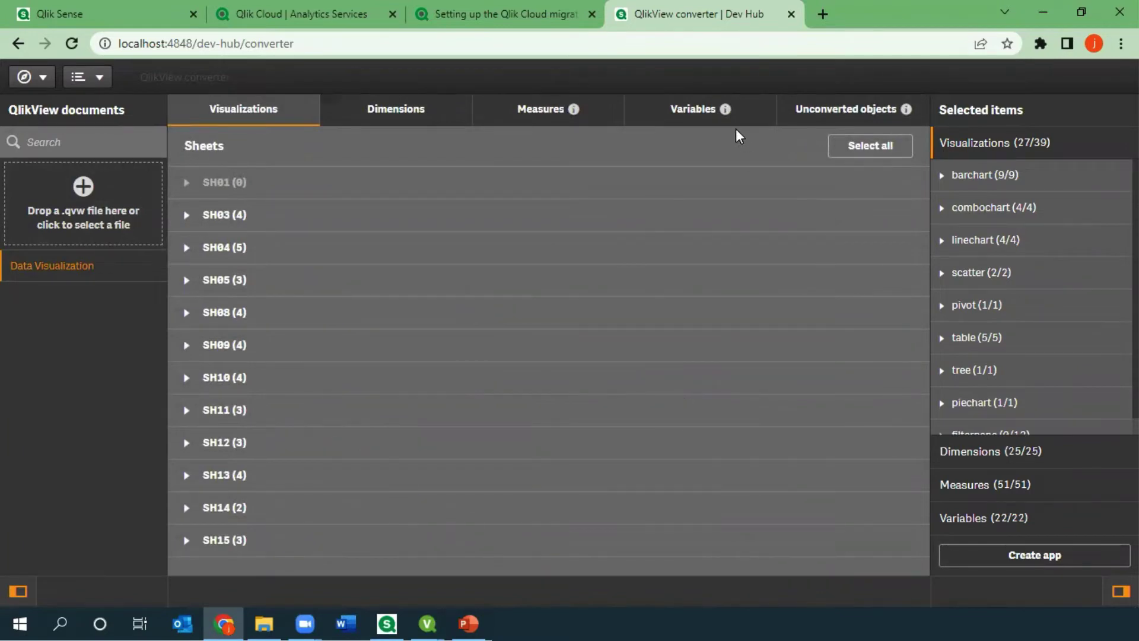
Compare the variables listed in the converter with the Variable Overview of the QlikView document
click(706, 111)
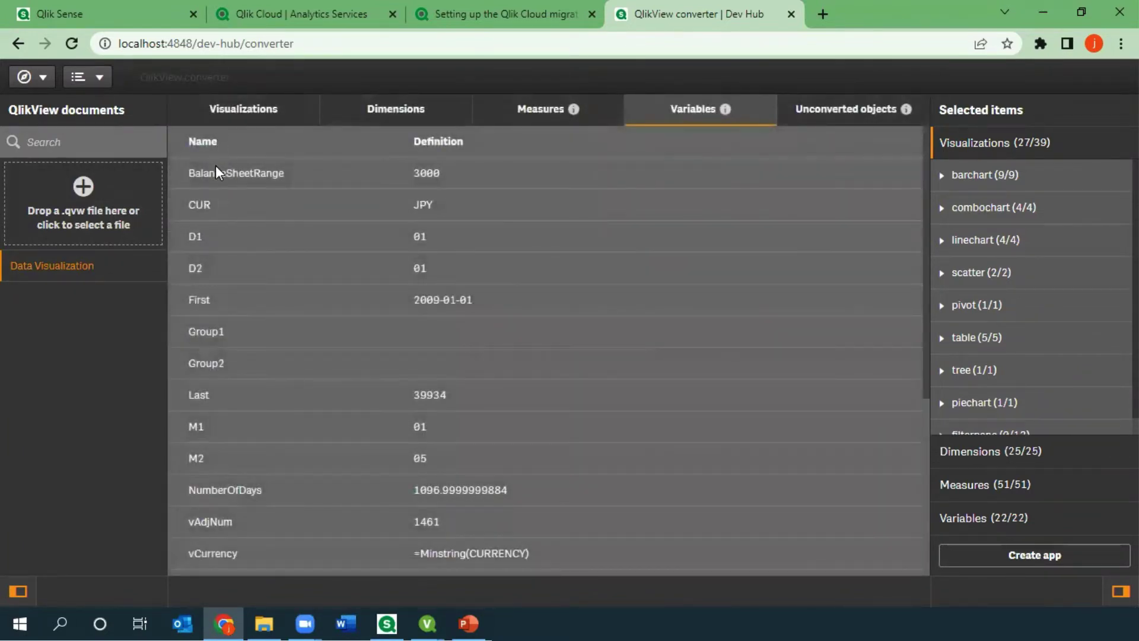
click(427, 623)
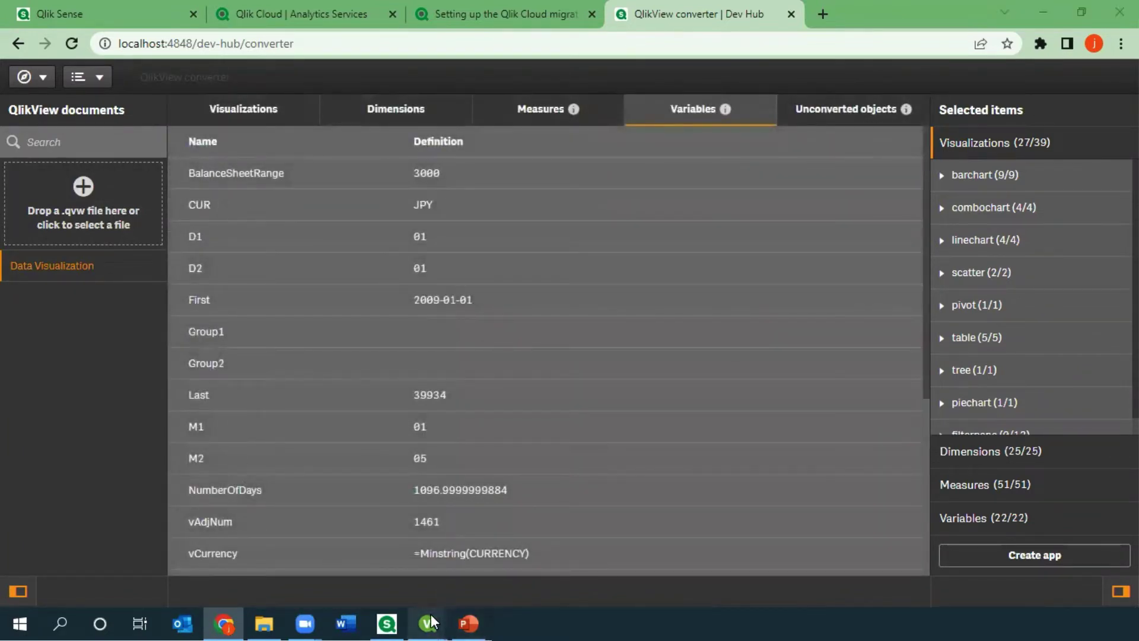
click(377, 574)
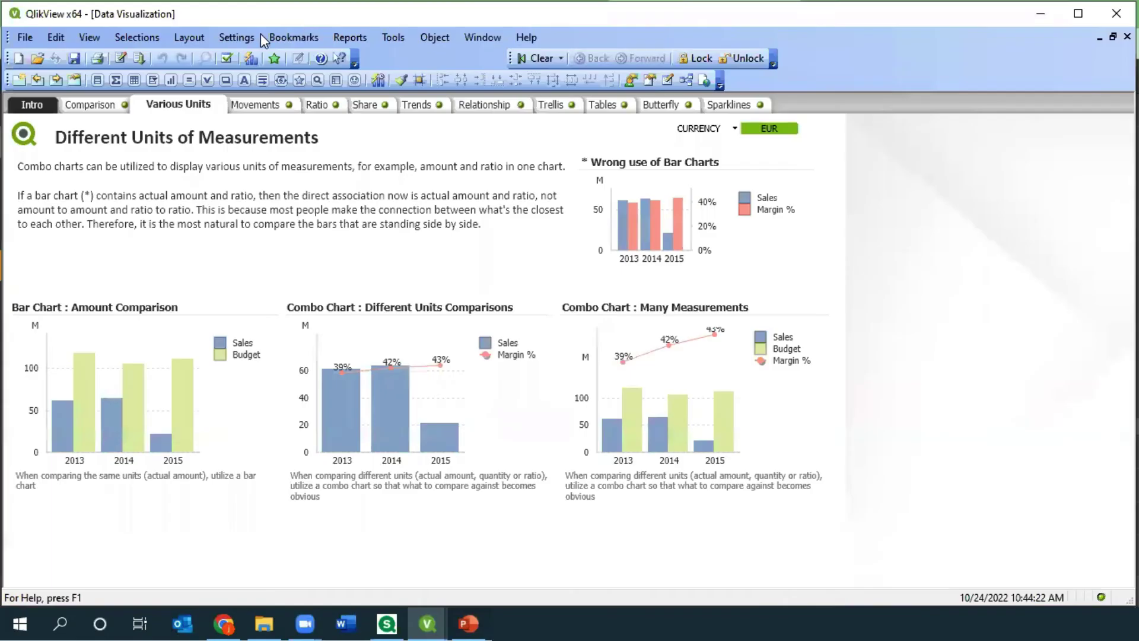
click(236, 37)
click(259, 113)
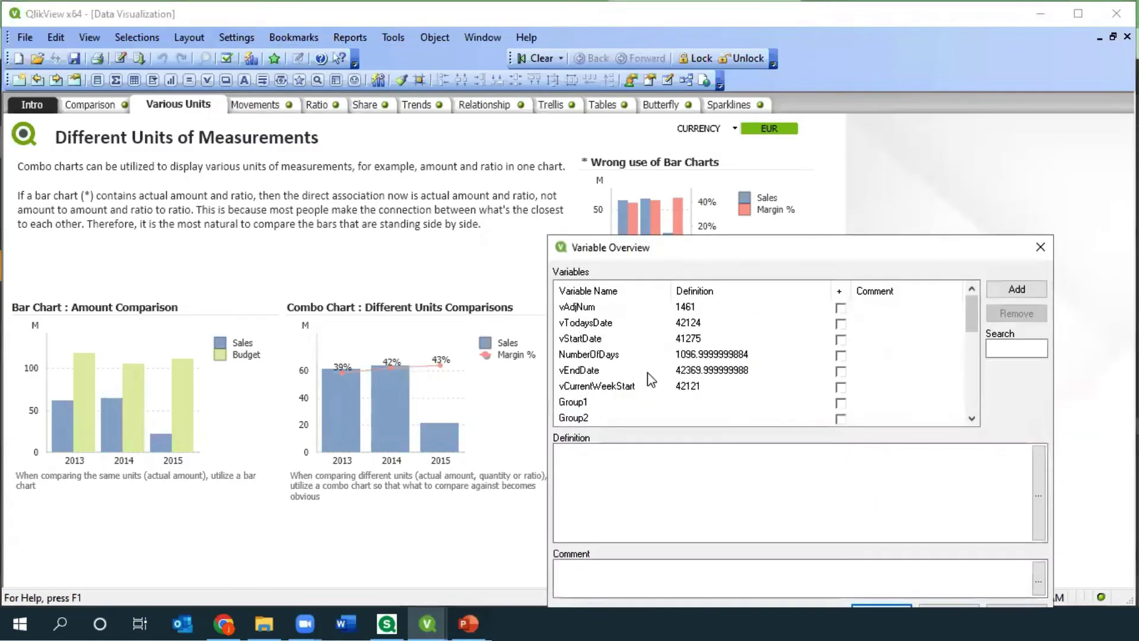
click(1041, 247)
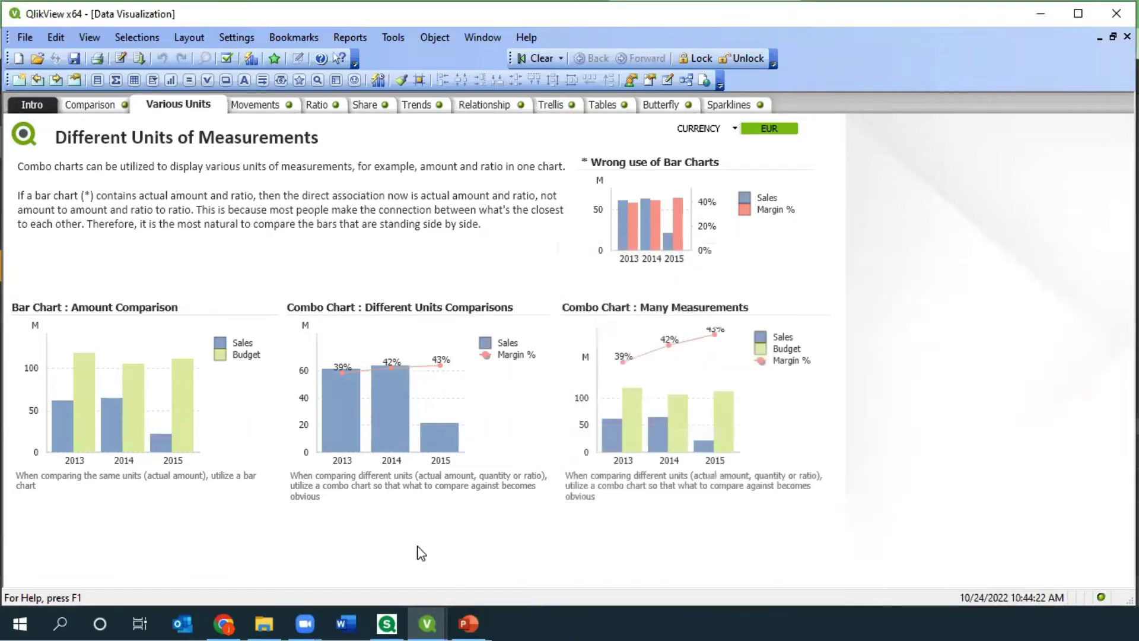
click(223, 623)
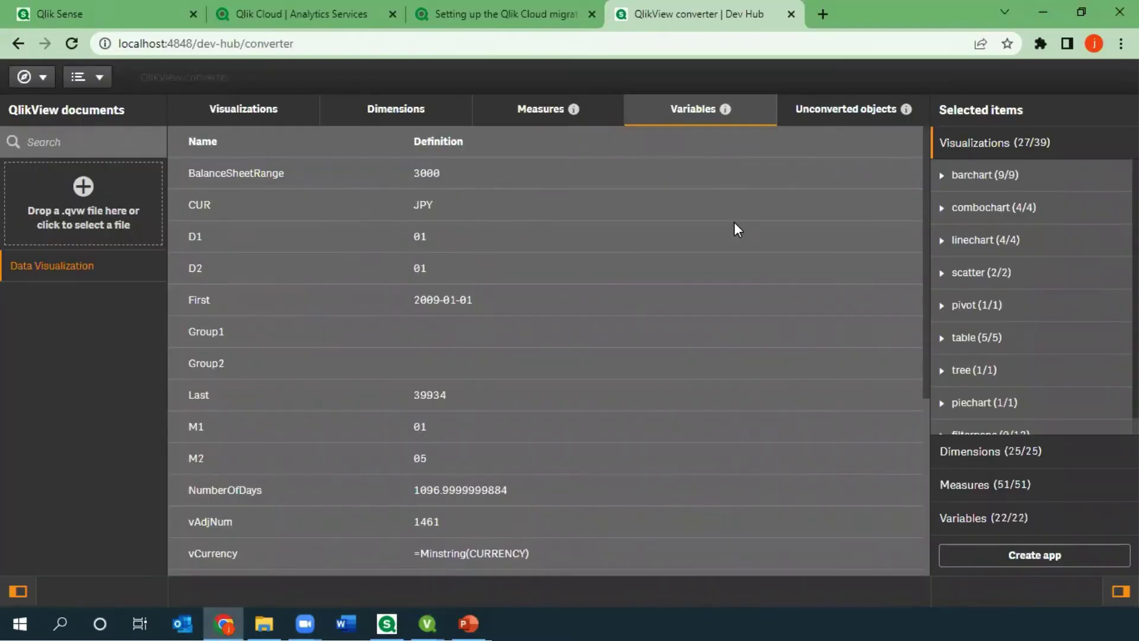
Review the convertible visualizations on sheets SH03 and SH04, including the SH04 filter pane's selection, and the list of unconverted objects
click(257, 112)
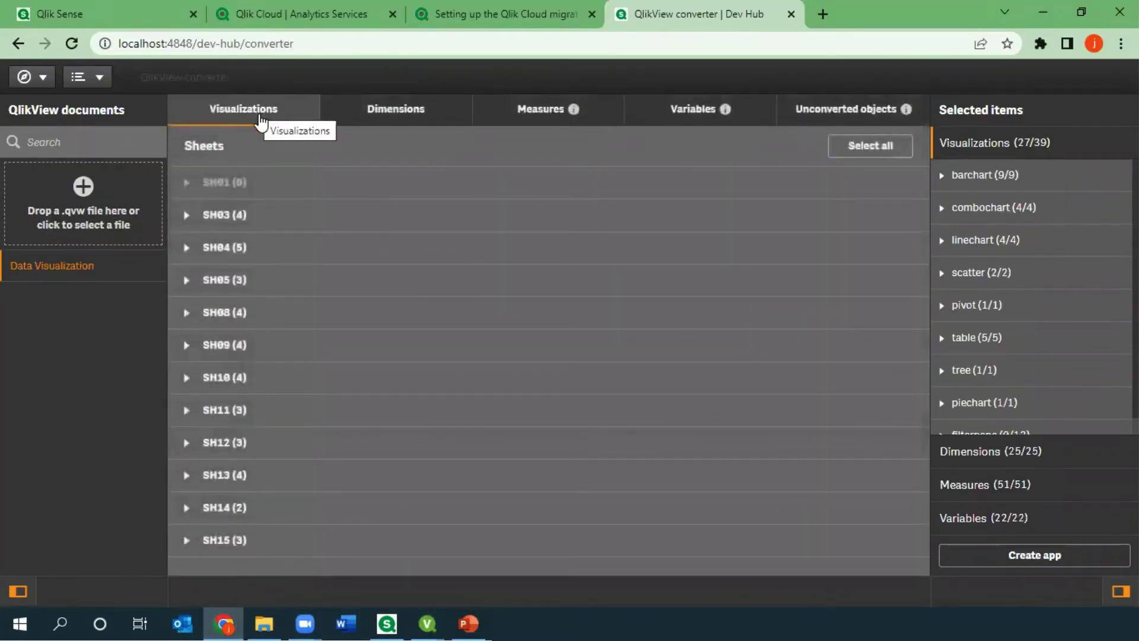
click(230, 221)
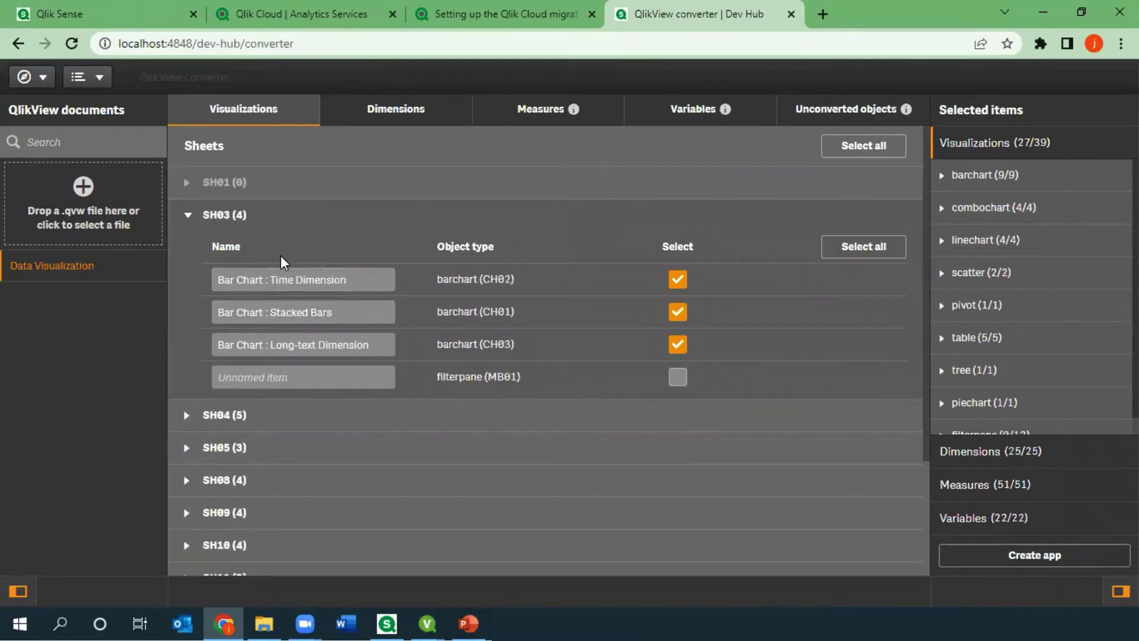
click(187, 221)
click(188, 254)
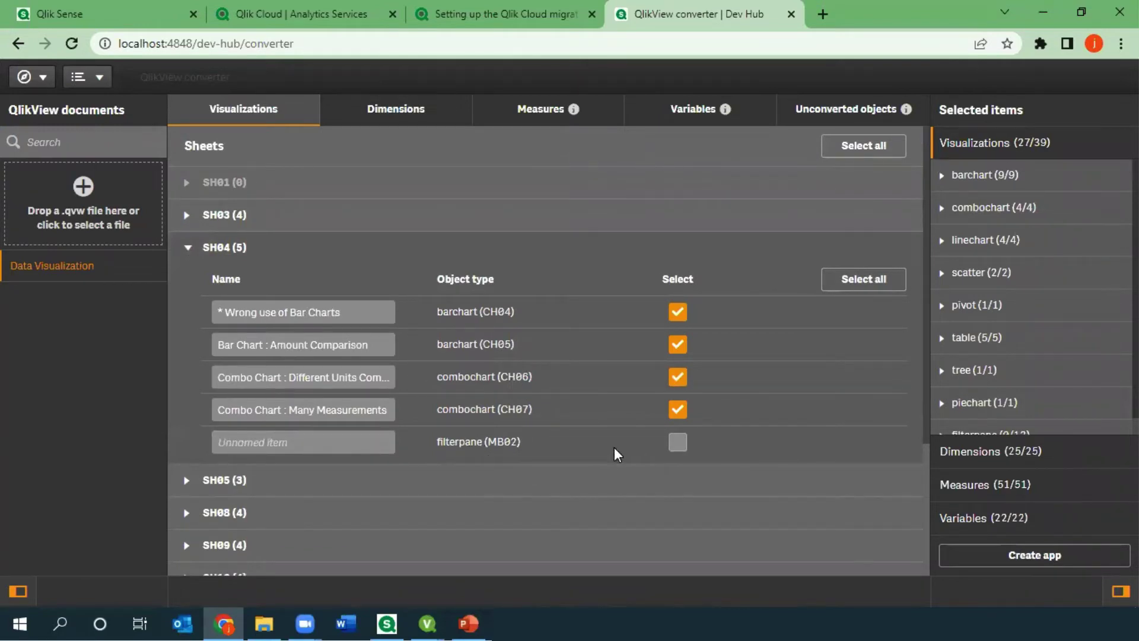
click(678, 443)
click(680, 444)
click(191, 247)
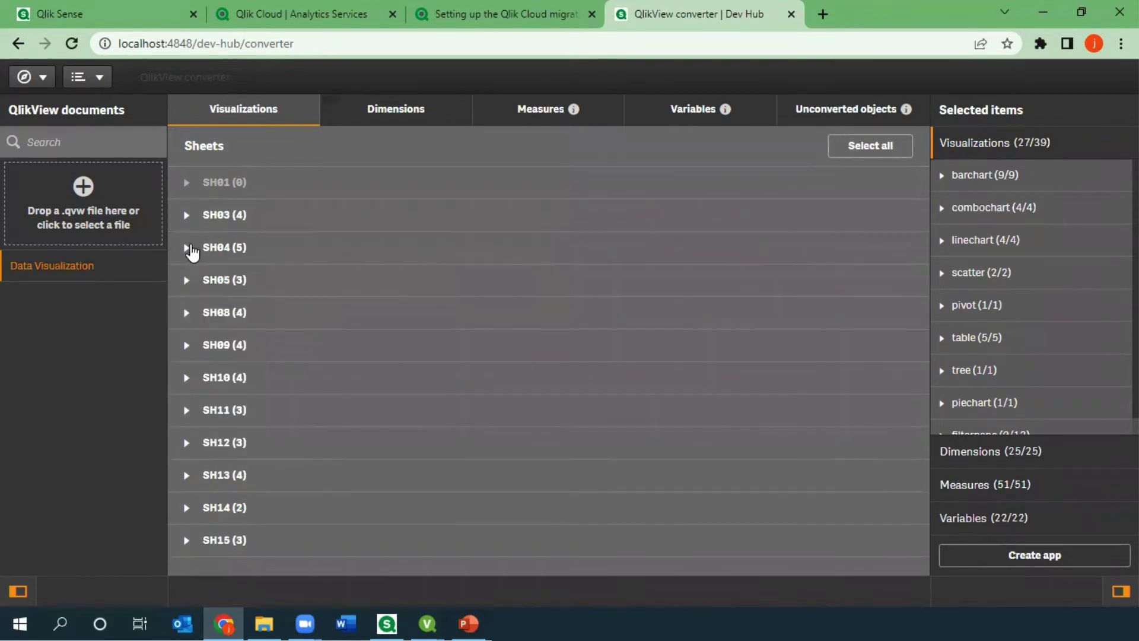
click(865, 97)
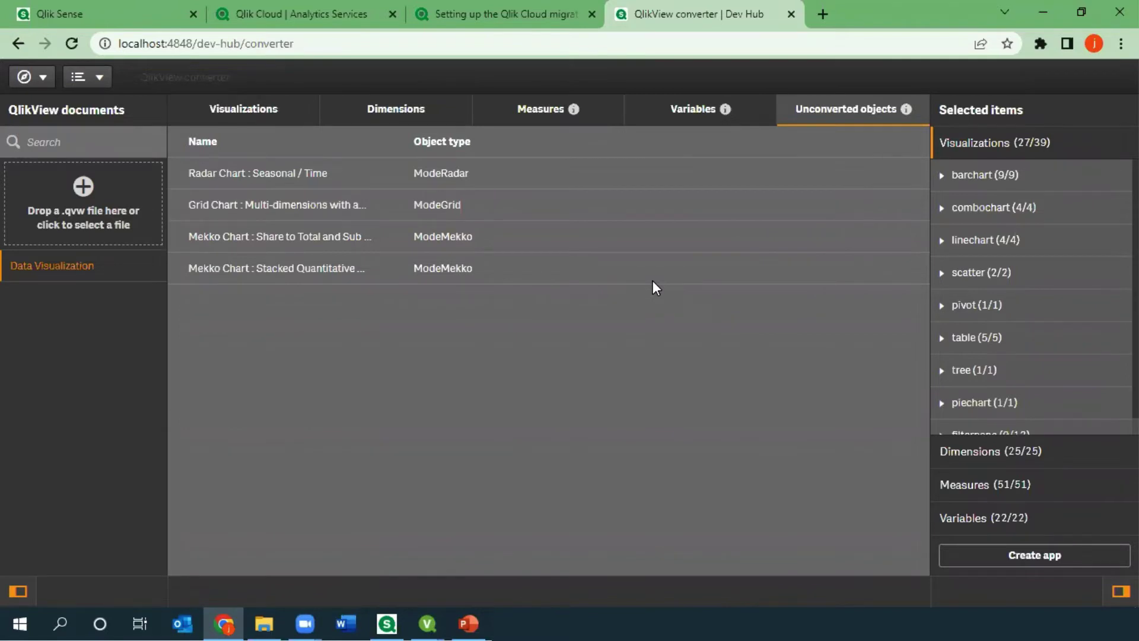
Check the converter's dimensions, and examine the dimensions and expressions of the Bar Chart : Amount Comparison chart in QlikView
click(371, 112)
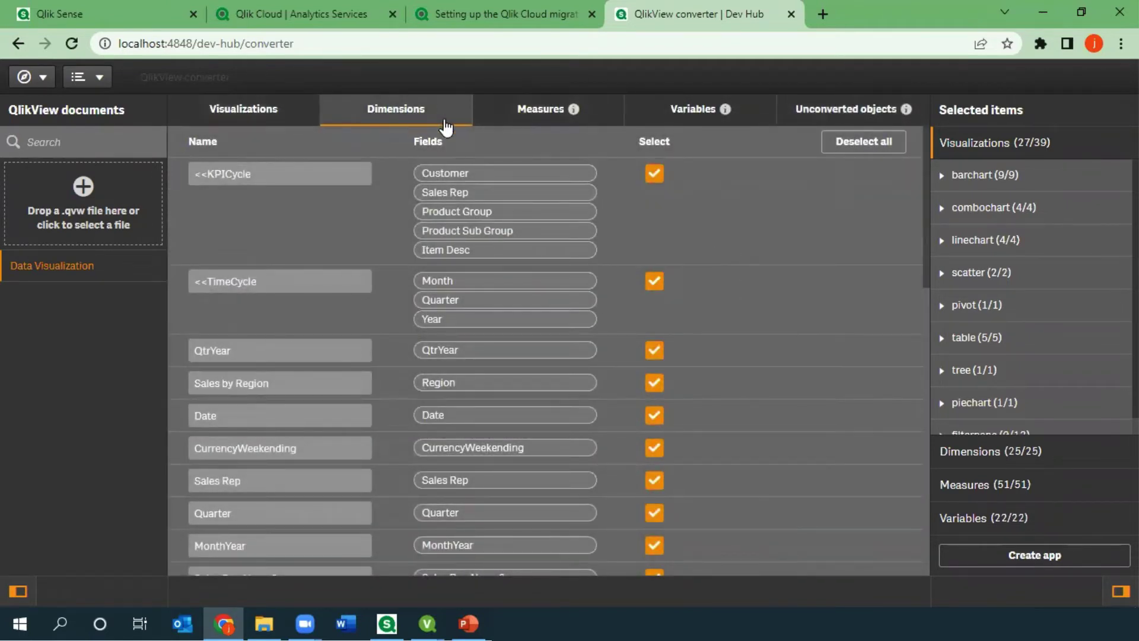
mouse_move(427, 623)
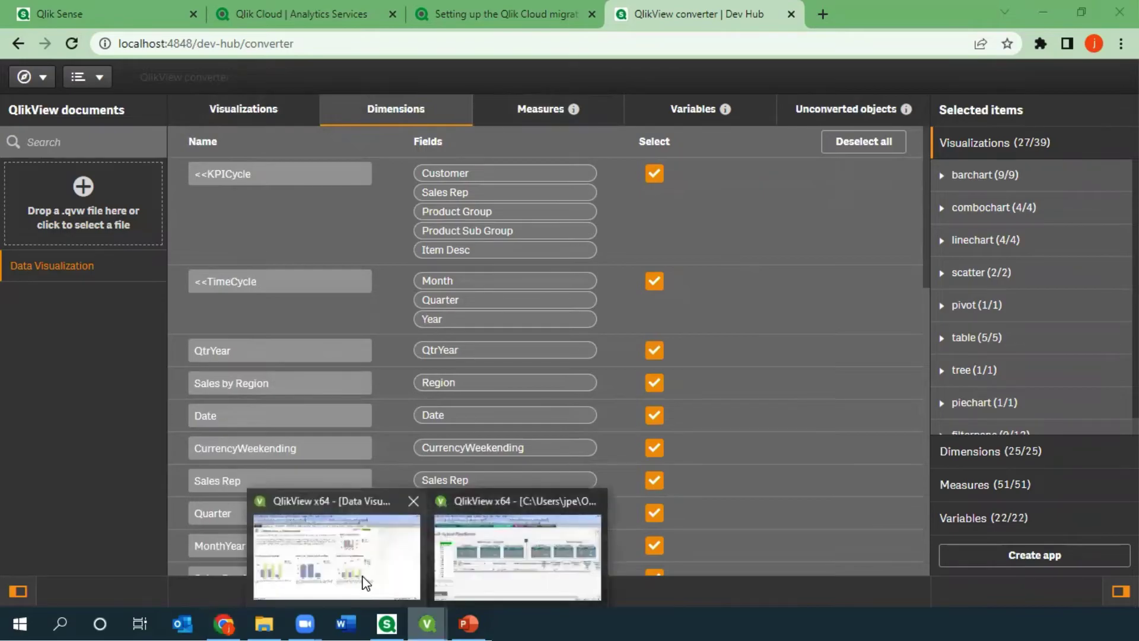
click(320, 569)
right_click(150, 361)
click(181, 368)
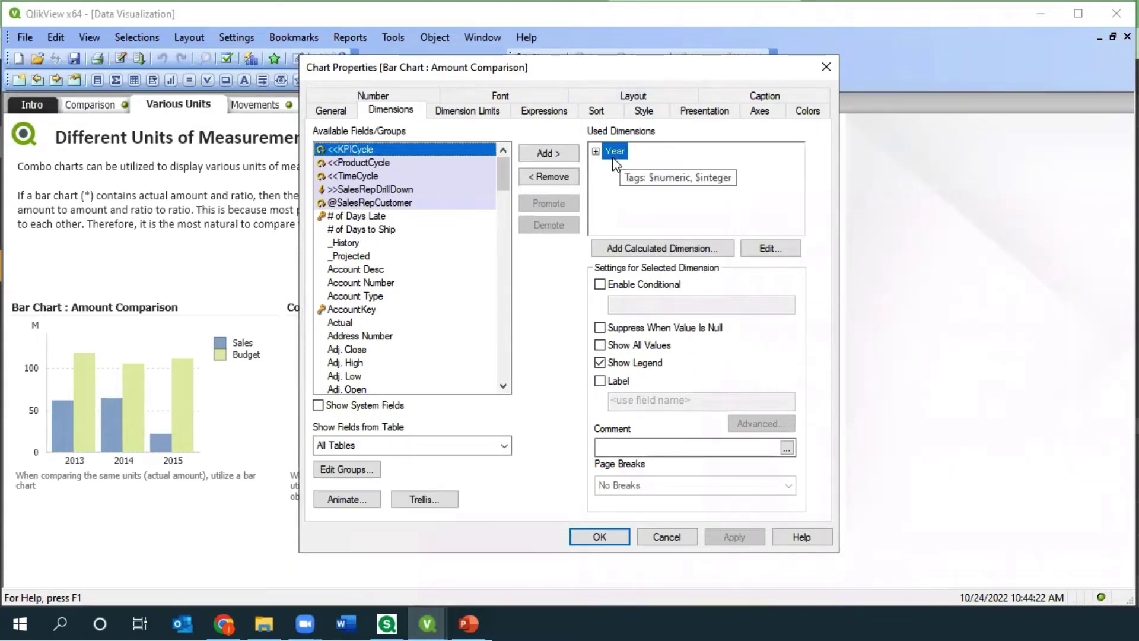
click(545, 111)
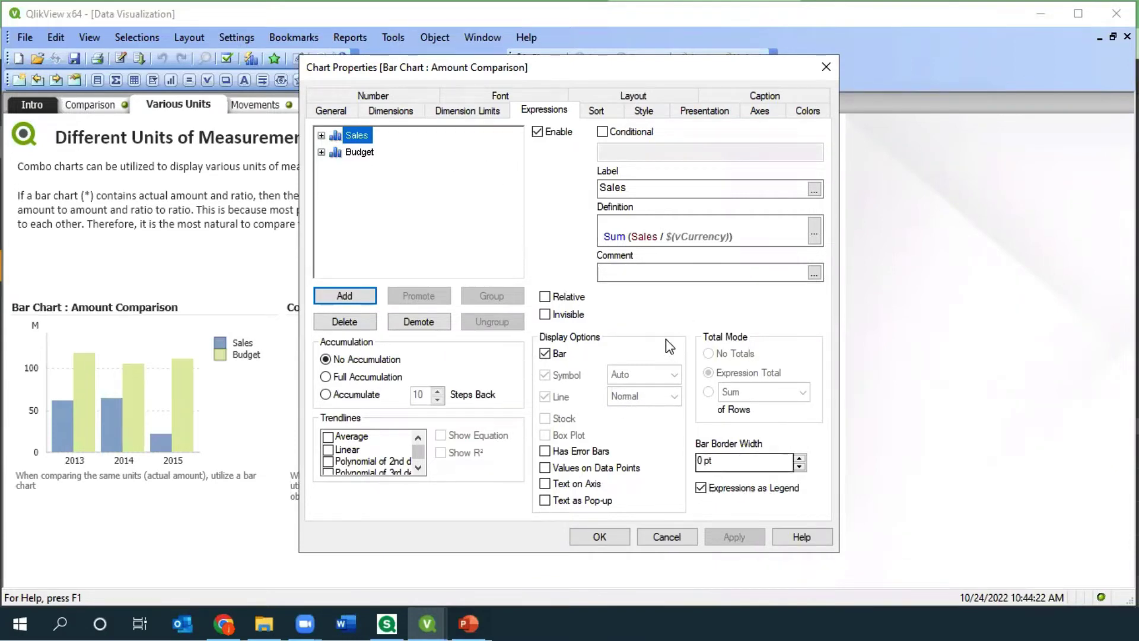
key(Escape)
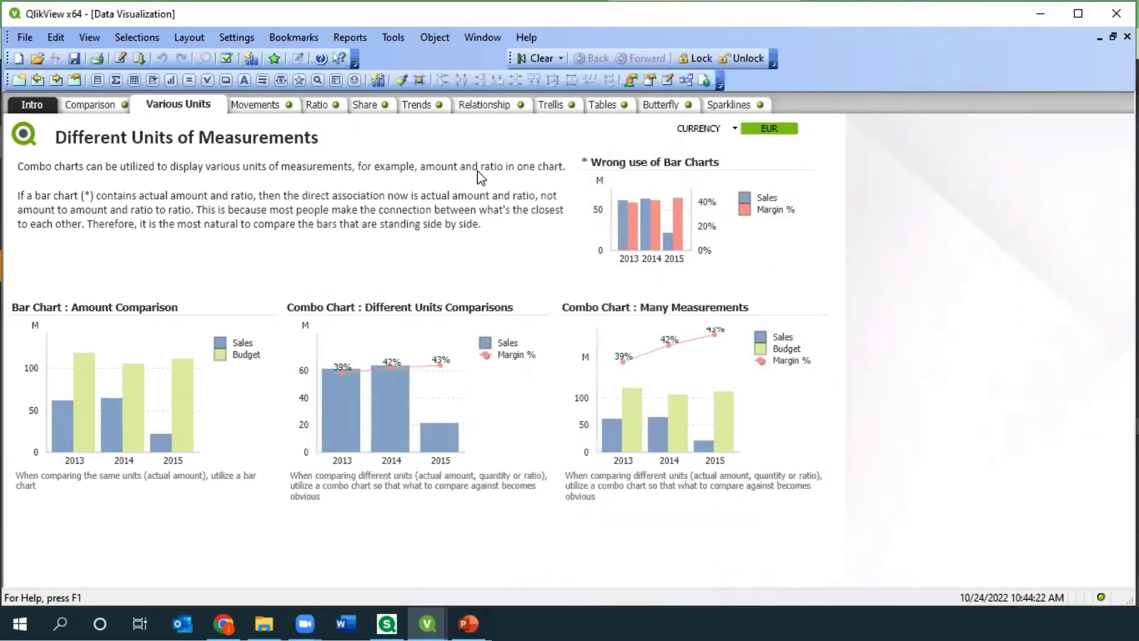
click(470, 623)
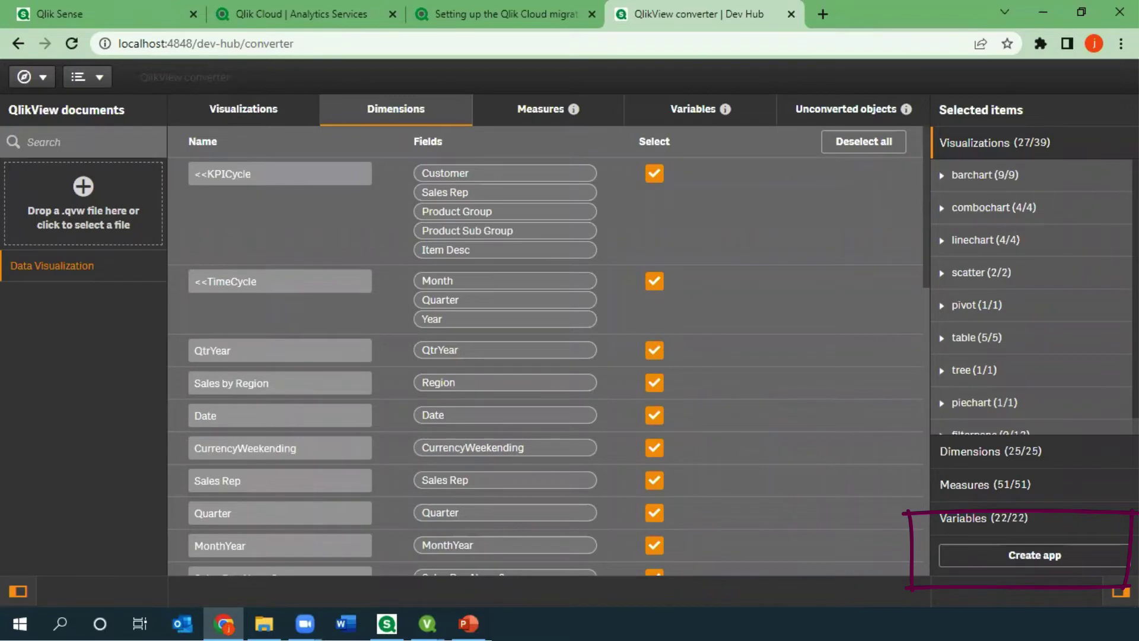
Review the measures and the dimensions selected for conversion, including the drill-down groups
click(541, 114)
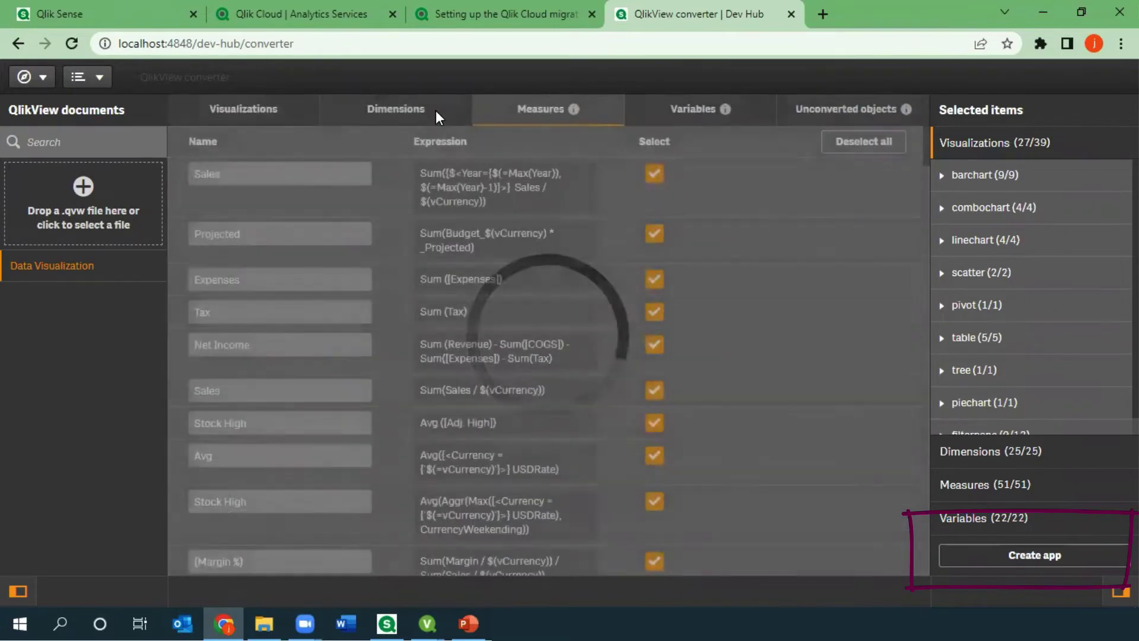
click(428, 112)
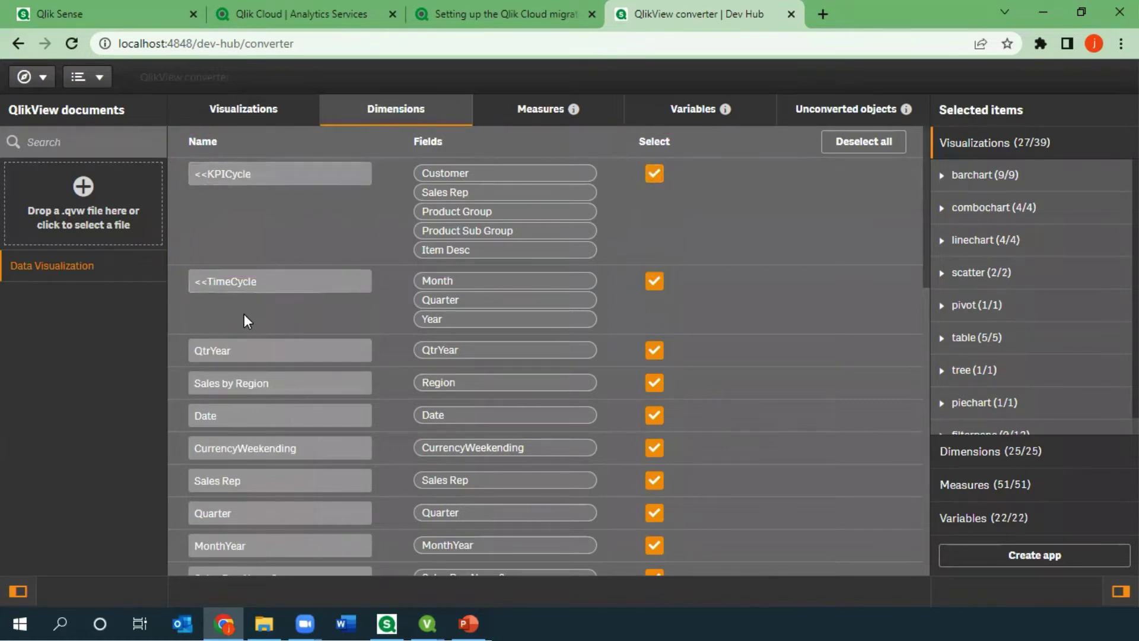
scroll(309, 407, down, 3)
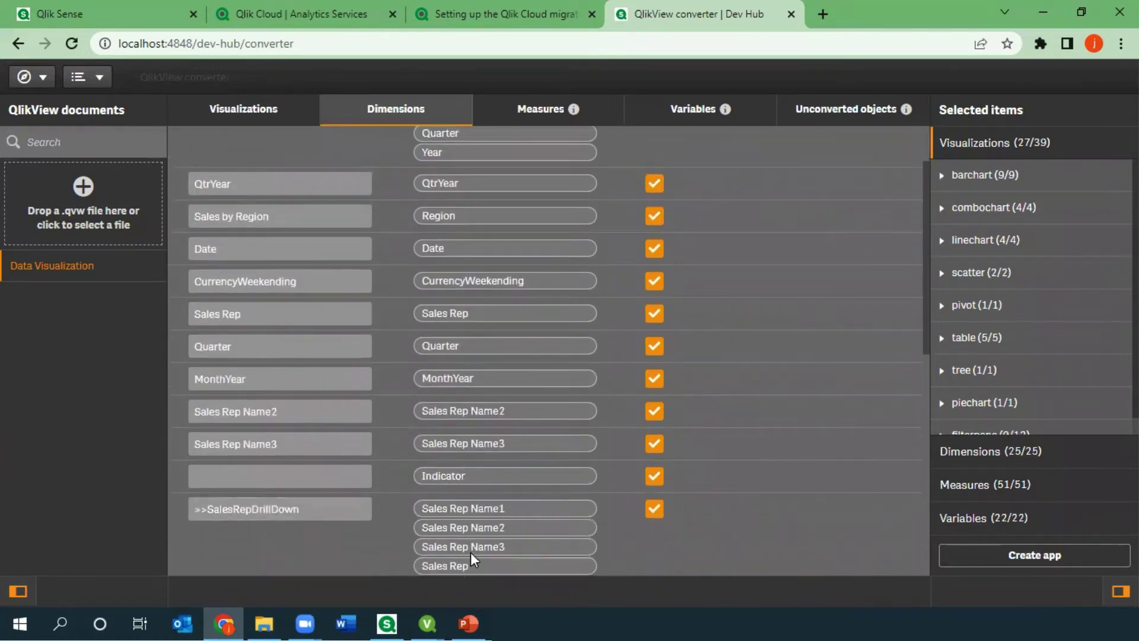
scroll(480, 532, up, 3)
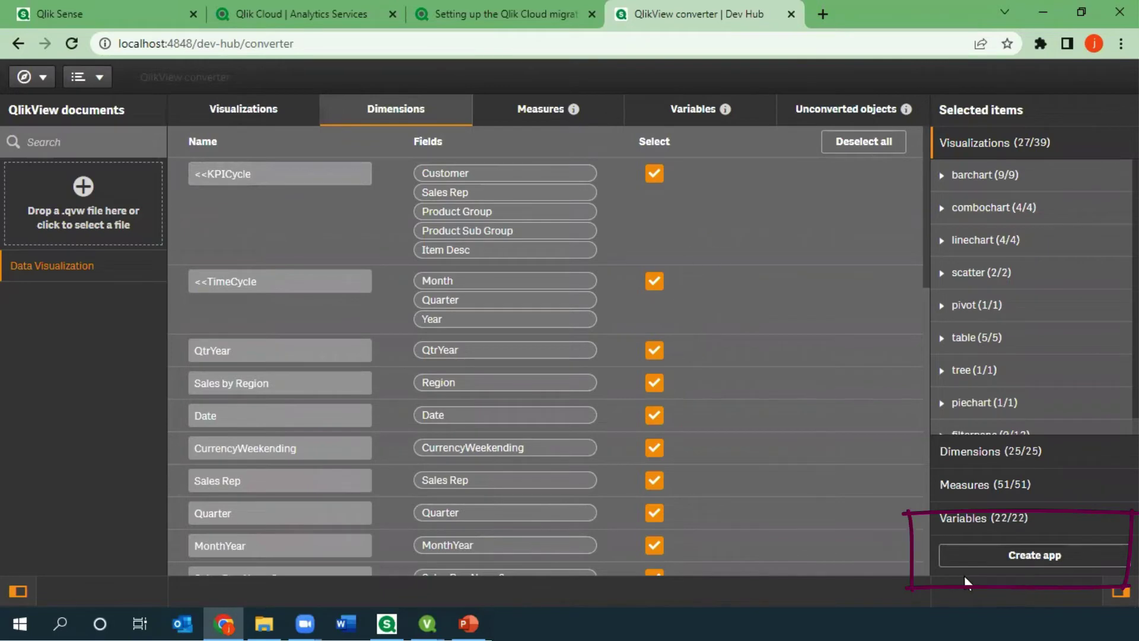
Create the Qlik Sense app from the selected converter items, and switch to the Qlik Sense Desktop hub
click(1042, 563)
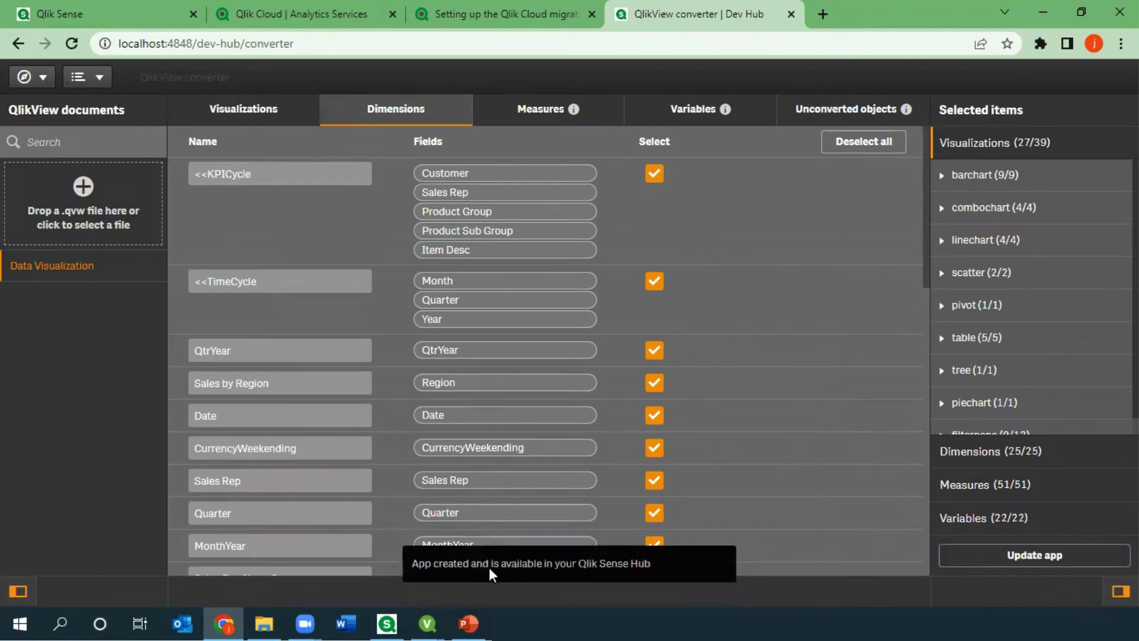
click(386, 623)
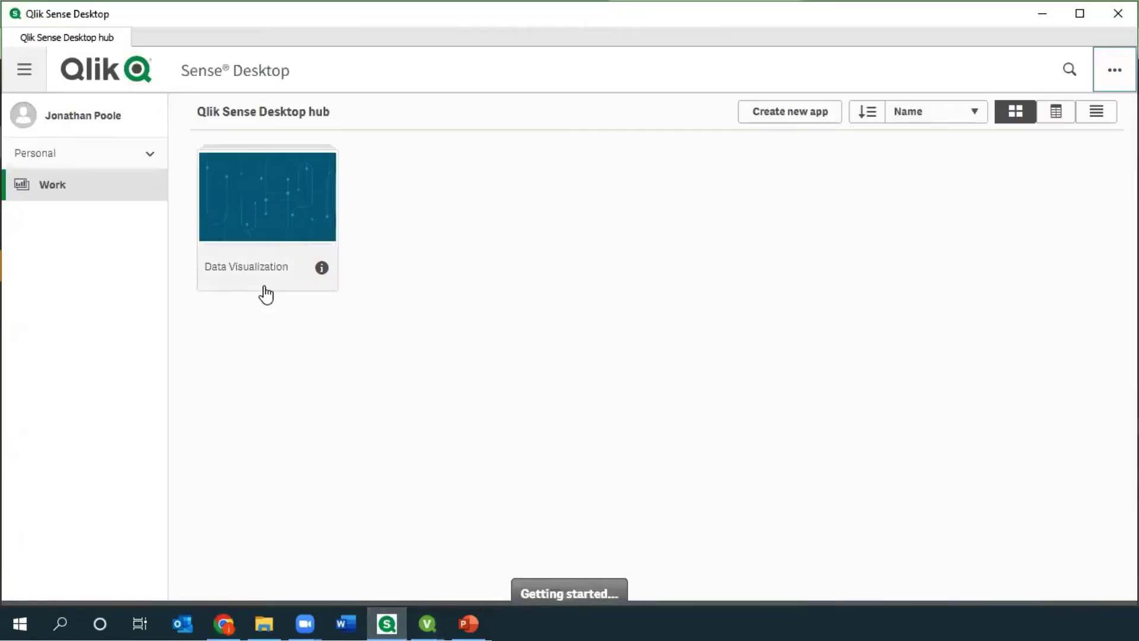
Open the Data Visualization app and review its load script in the data load editor, including the SQL Server connection statement
click(284, 209)
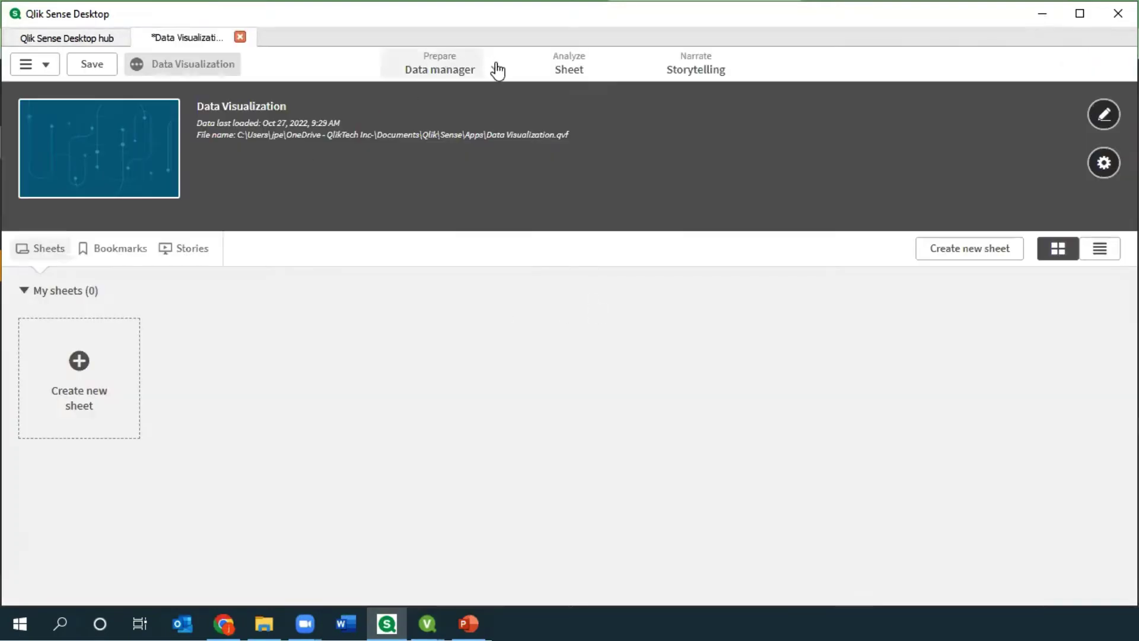
click(495, 68)
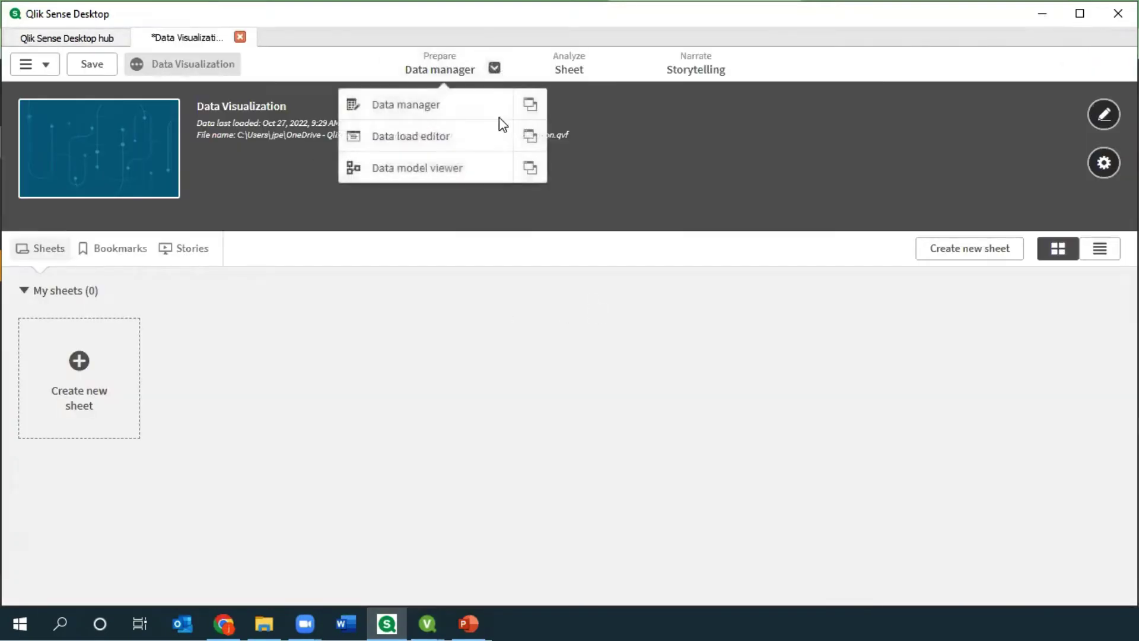
click(424, 137)
scroll(534, 350, down, 2)
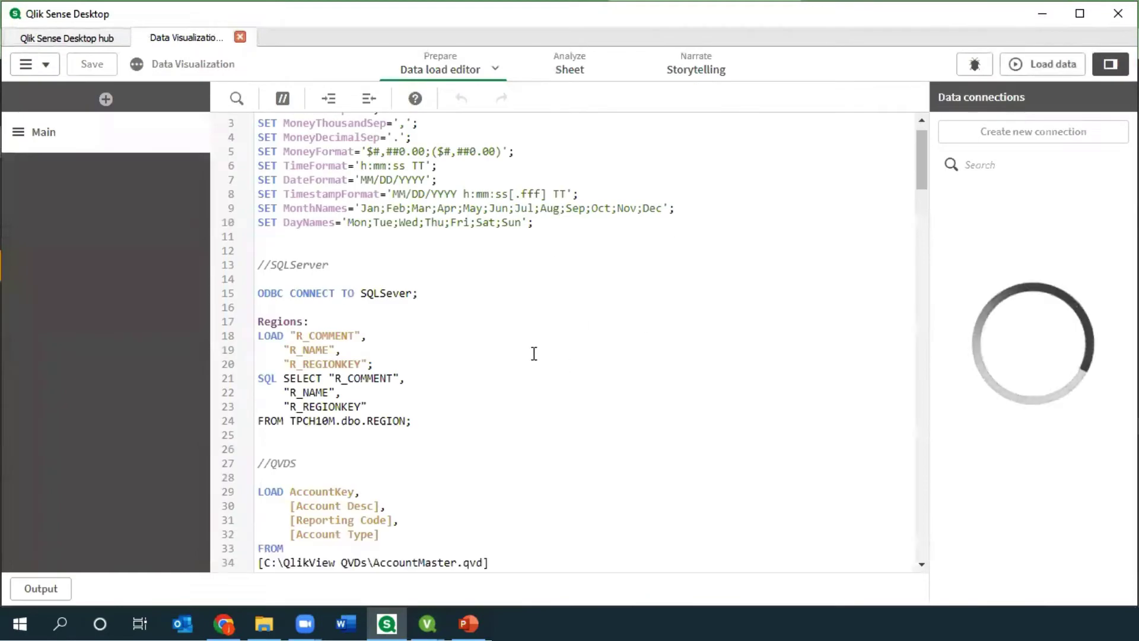
scroll(356, 314, down, 2)
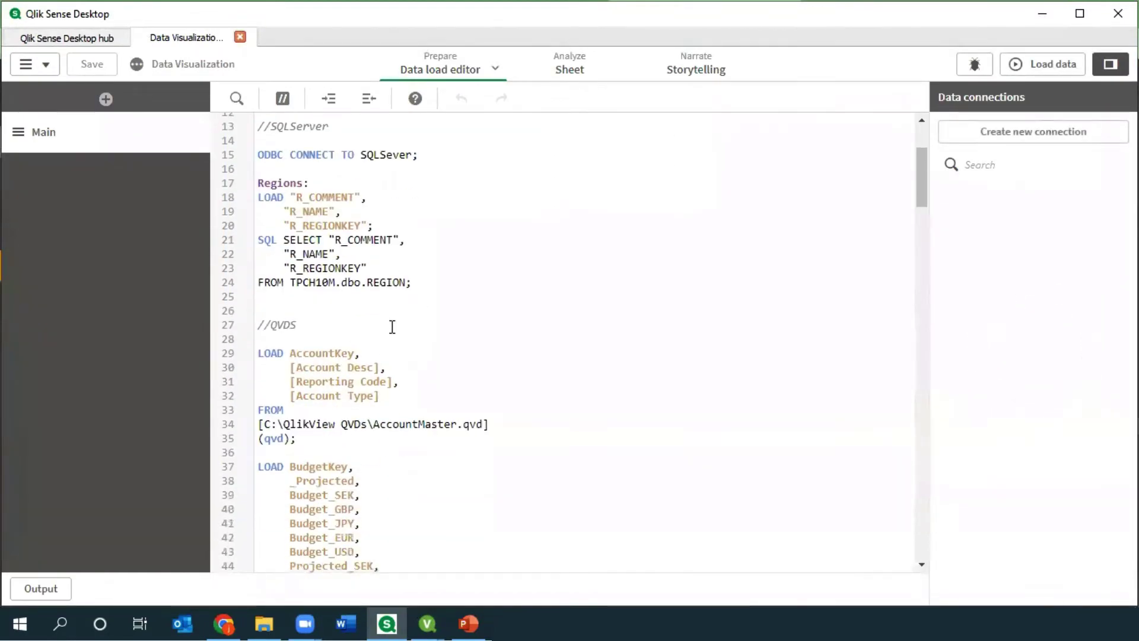
drag(429, 155, 264, 156)
click(264, 155)
scroll(410, 345, up, 2)
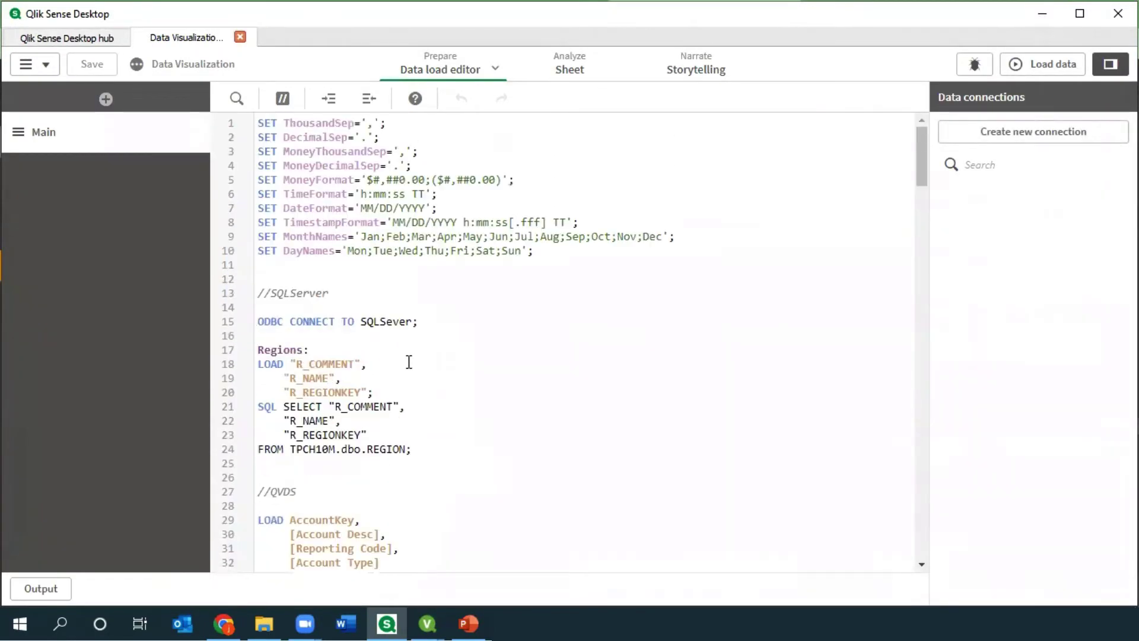
Review the converted master dimensions and master visualizations from the app's sheet view
click(570, 74)
click(48, 169)
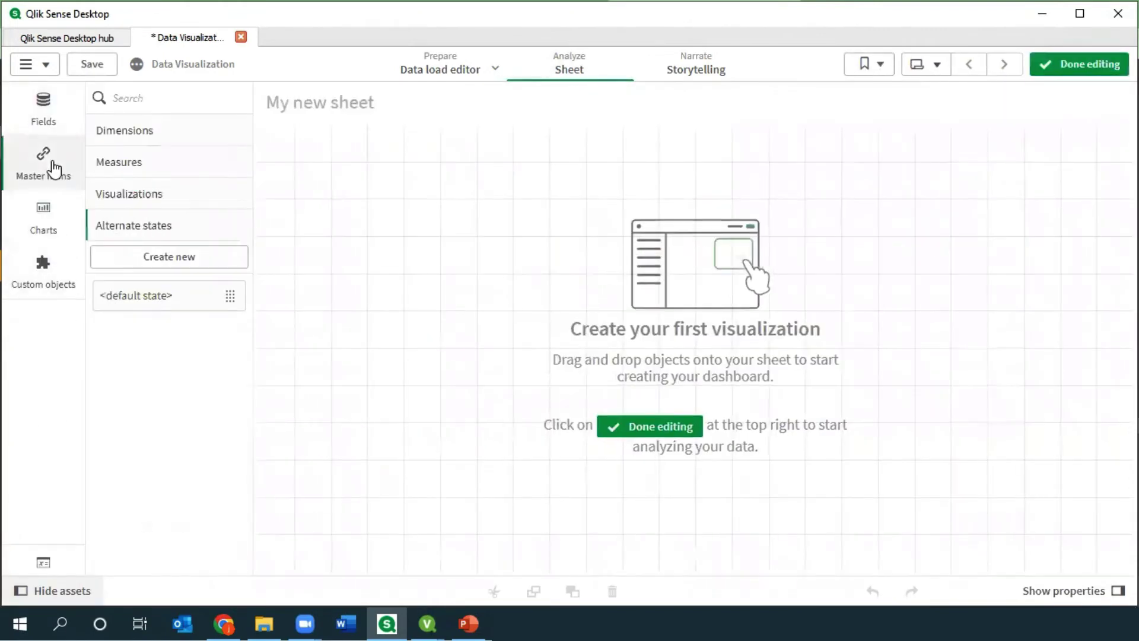
click(144, 131)
scroll(172, 297, down, 5)
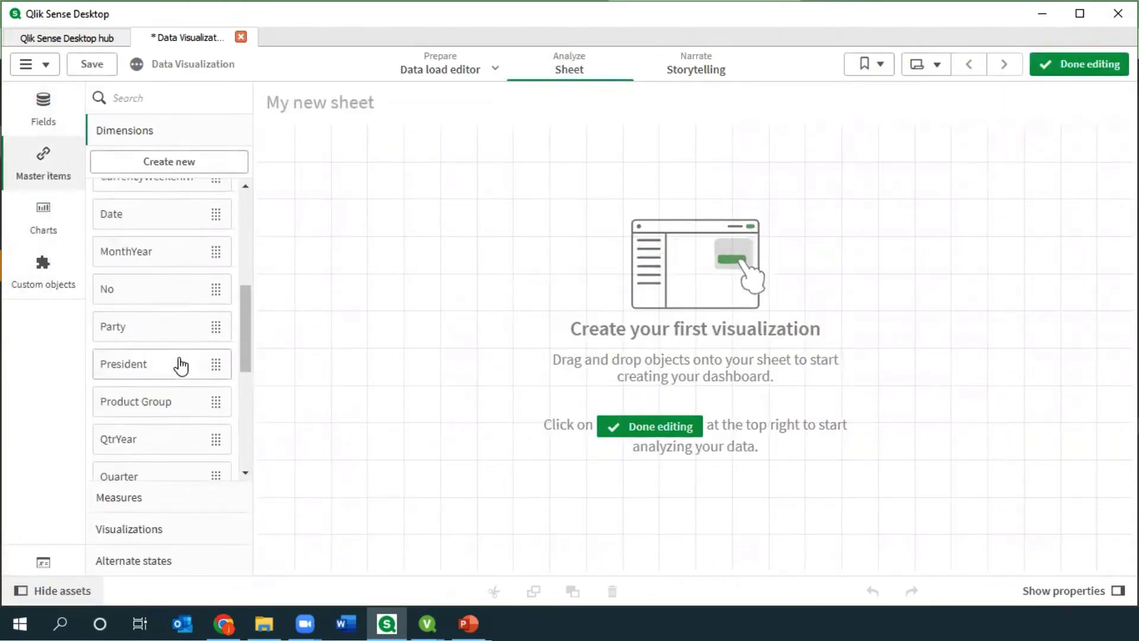
scroll(178, 362, up, 5)
click(145, 529)
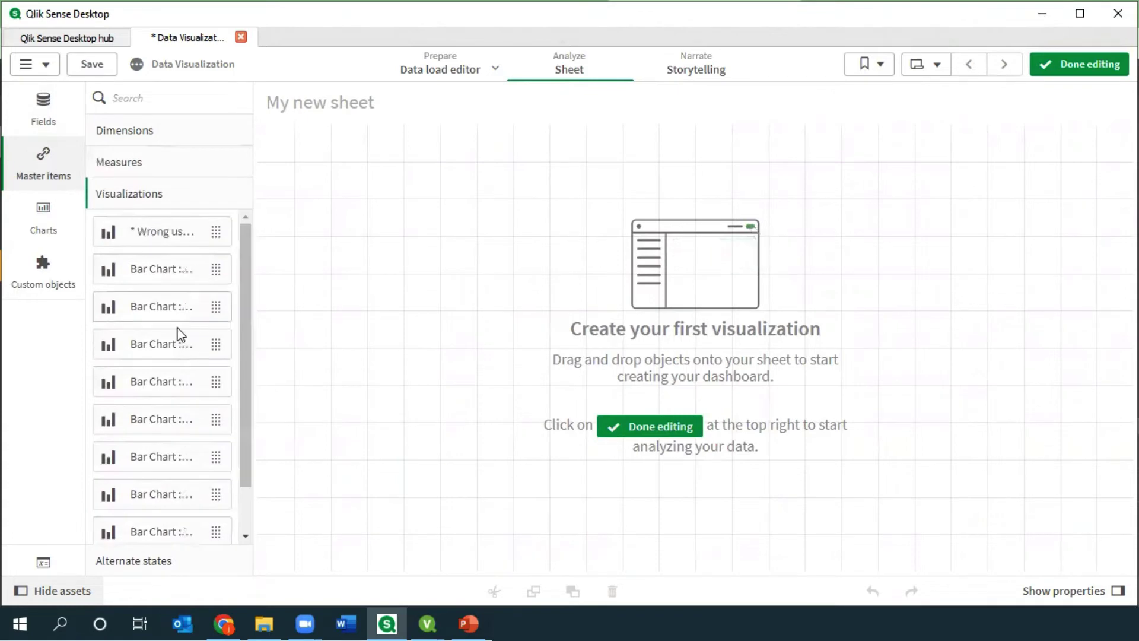
scroll(188, 452, down, 2)
scroll(187, 453, down, 8)
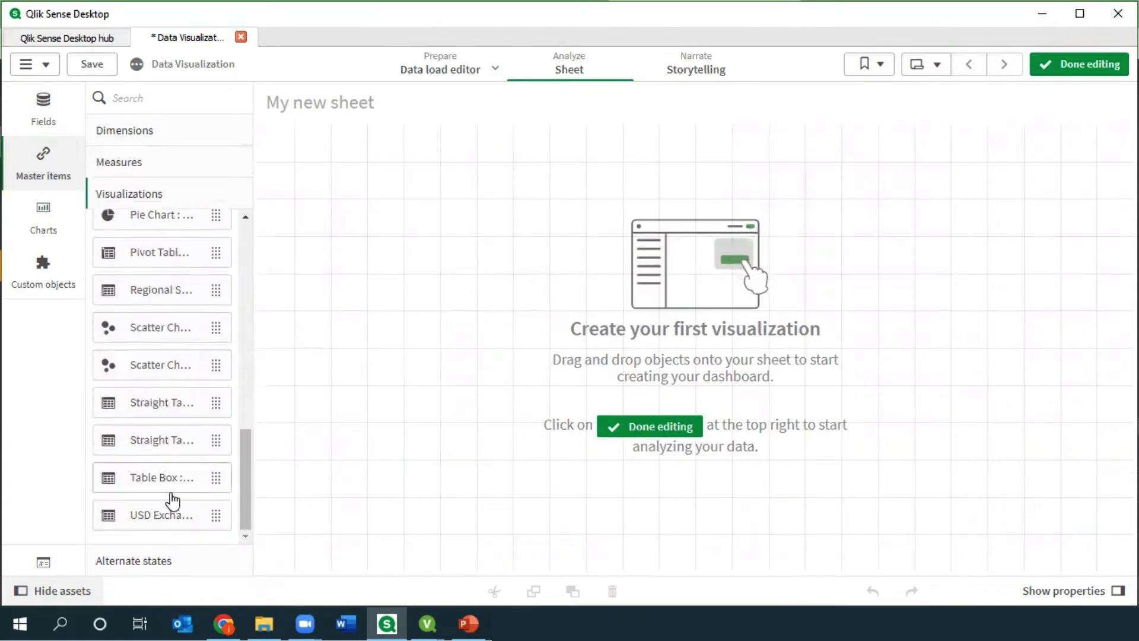
scroll(178, 483, up, 10)
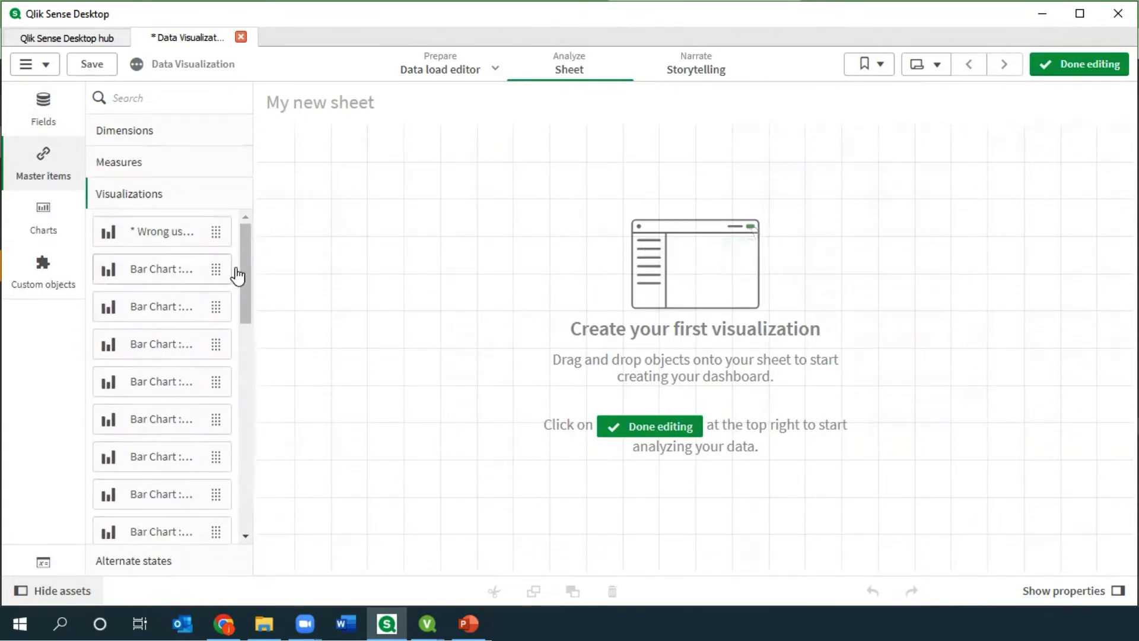
Place the Bar Chart : Amount Comparison master visualization on the sheet and open the master item for editing
drag(229, 272, 403, 274)
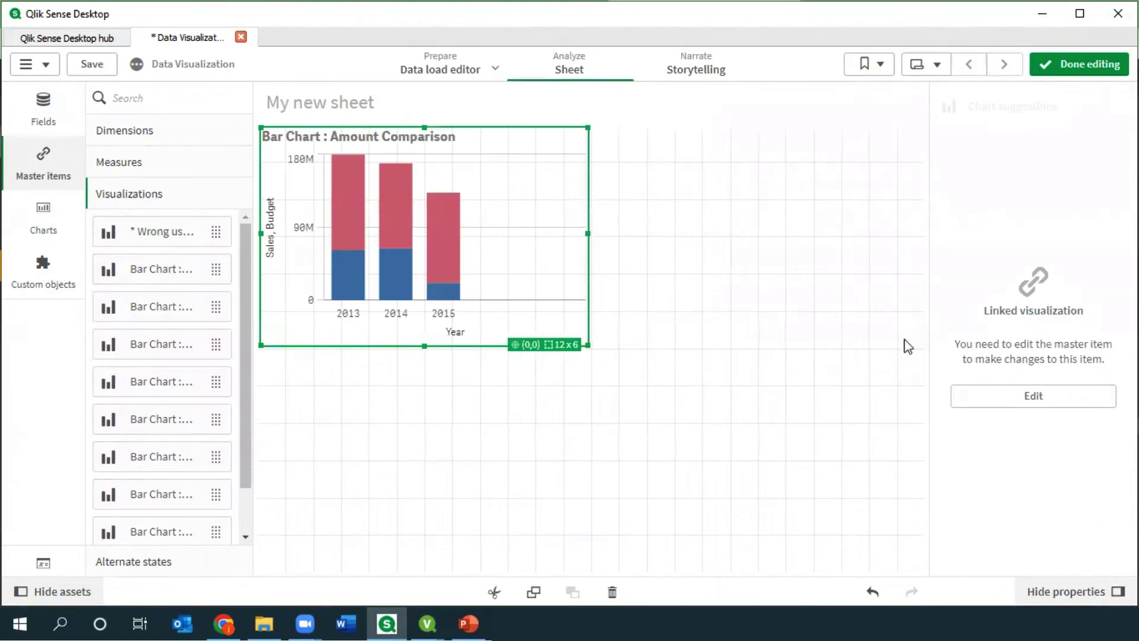
click(1031, 396)
click(747, 369)
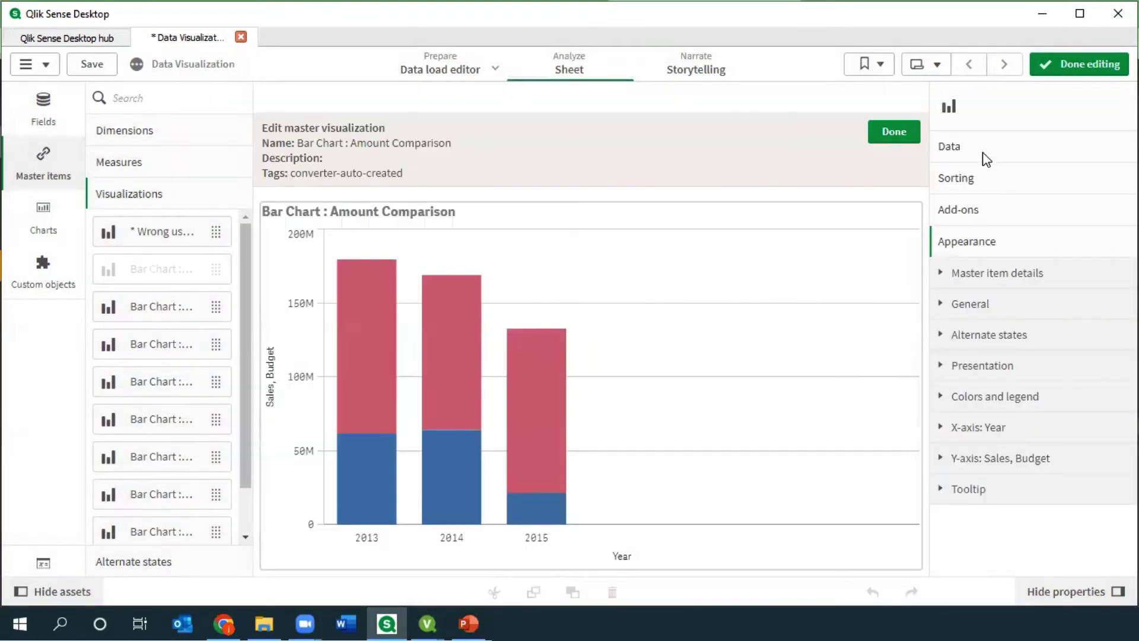
Examine the full expression of the bar chart's Sales measure, including its use of the vCurrency variable
click(986, 159)
click(985, 394)
click(1088, 446)
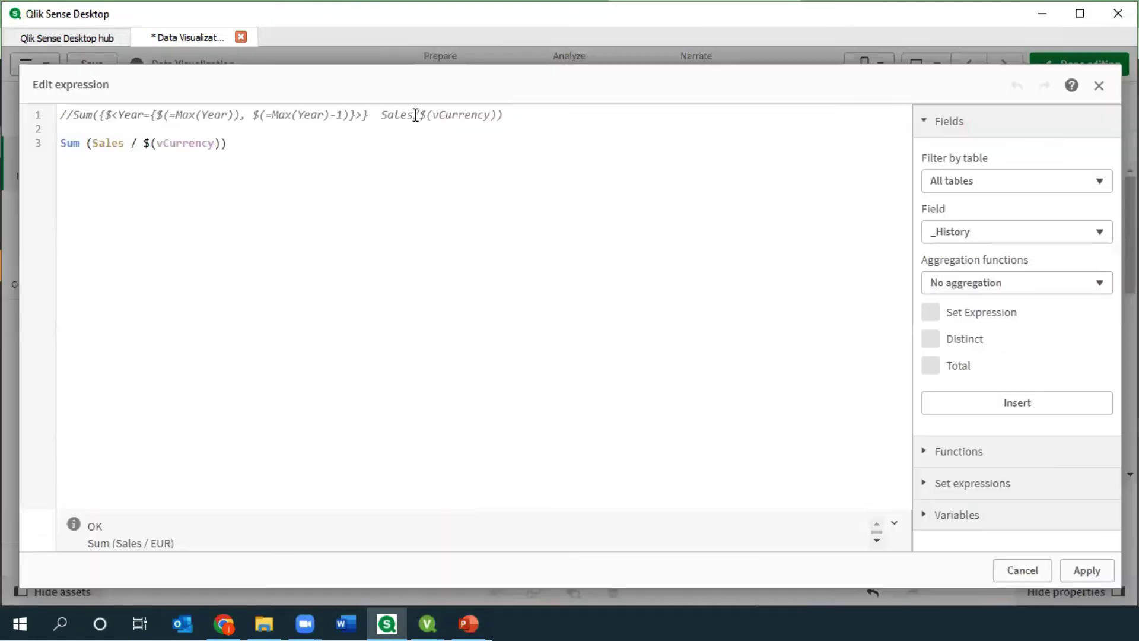
drag(210, 144, 105, 144)
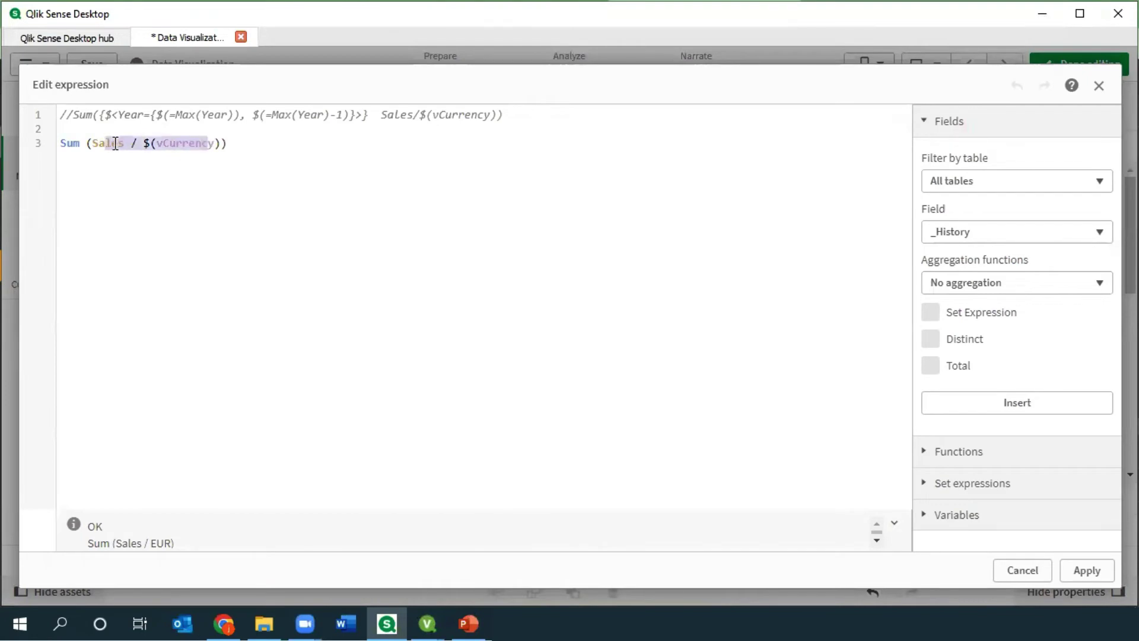
click(1036, 569)
Review the app's list of converted variables through to its last page
click(43, 562)
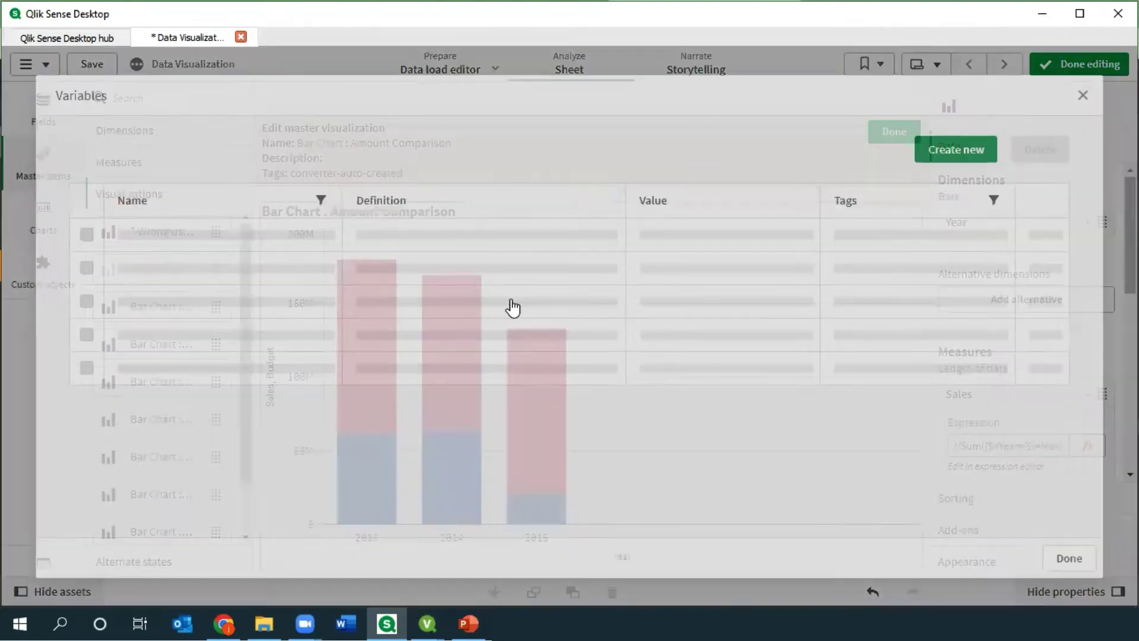
scroll(522, 321, down, 5)
scroll(537, 332, up, 5)
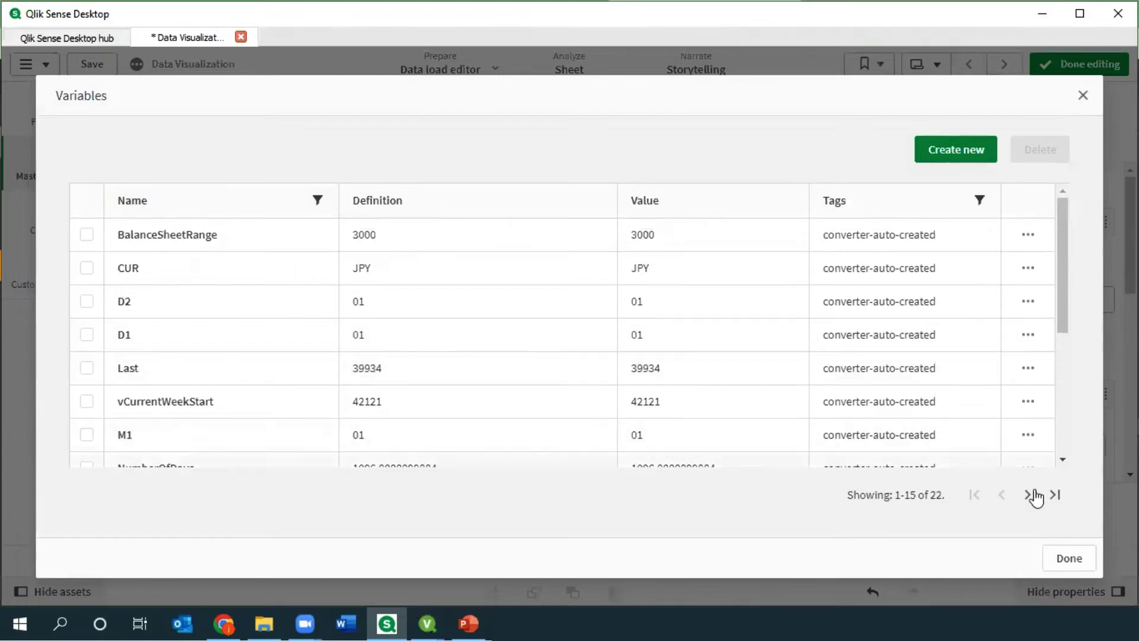
click(1055, 494)
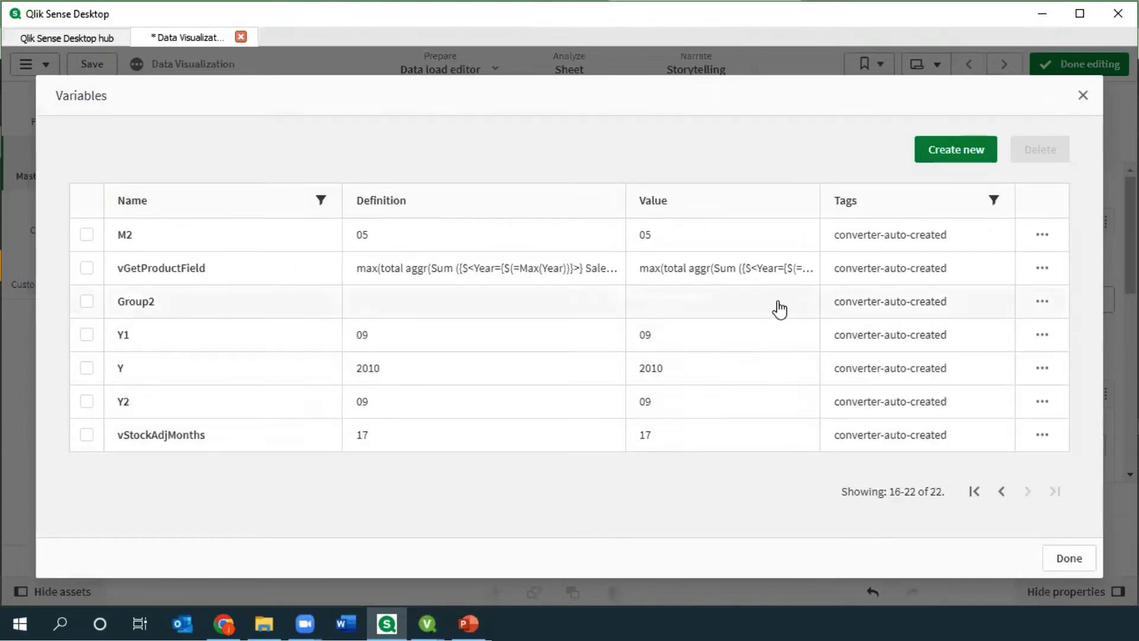
click(1083, 96)
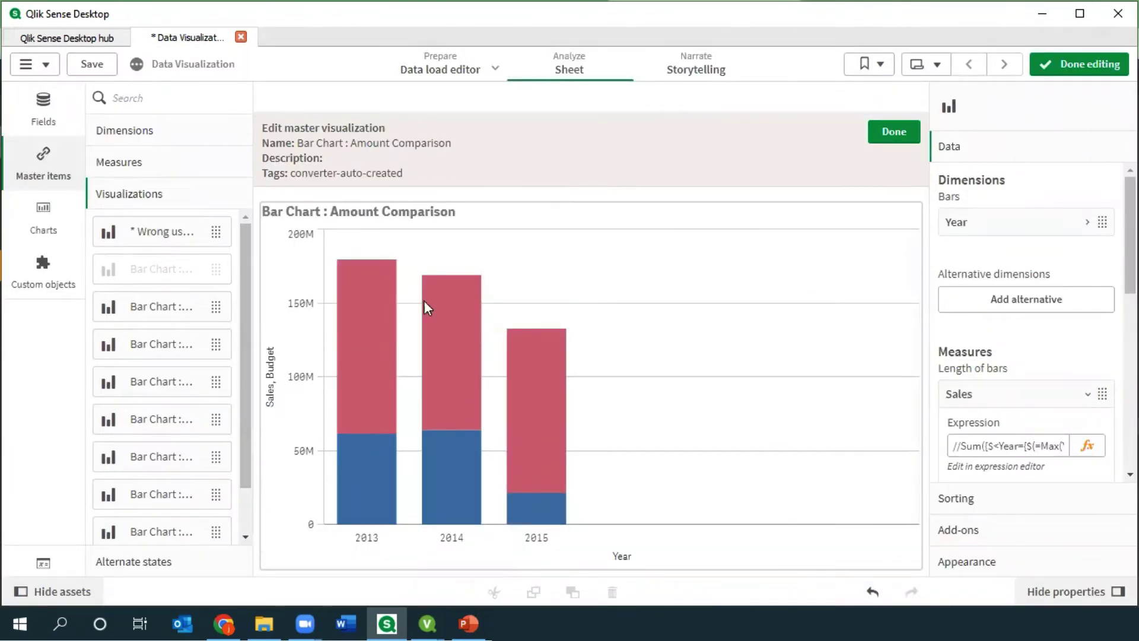
Finish editing the master visualization, delete the Amount Comparison bar chart from the sheet, and save the app
click(892, 132)
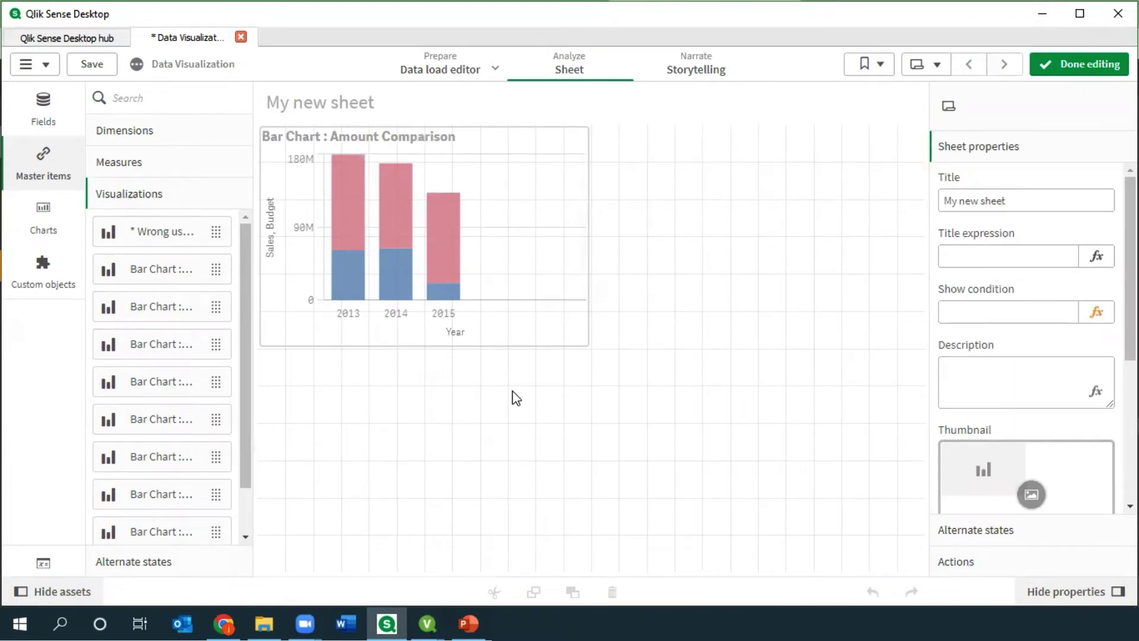
click(533, 324)
key(Delete)
key(ctrl+s)
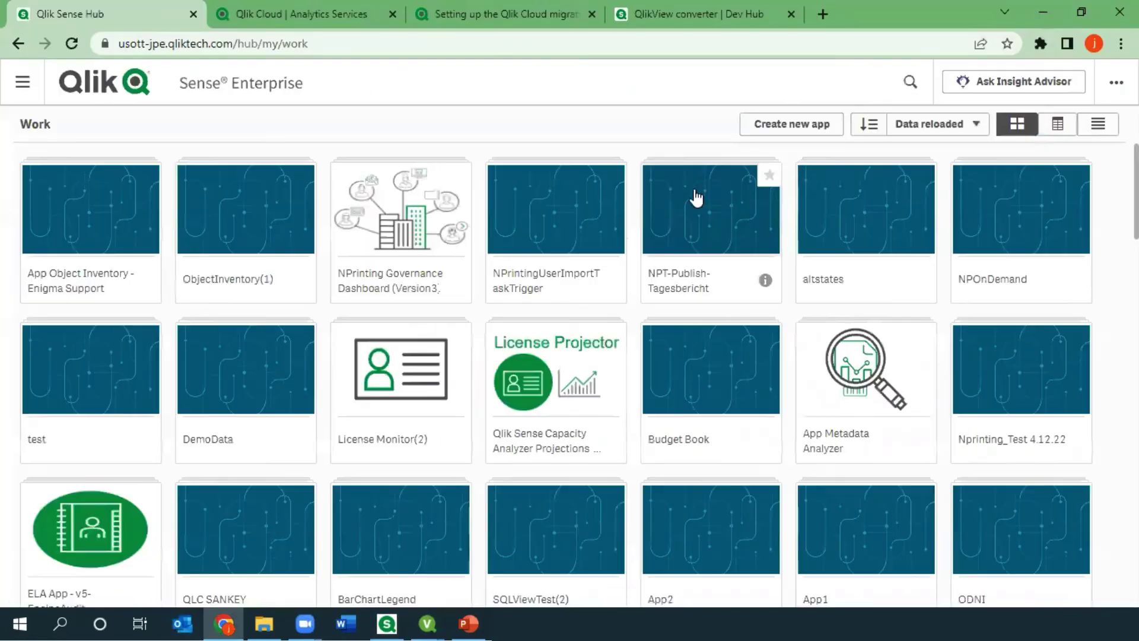
Open the QlikView converter through the Dev Hub in the Qlik Sense Enterprise hub, and close it after viewing
click(1117, 82)
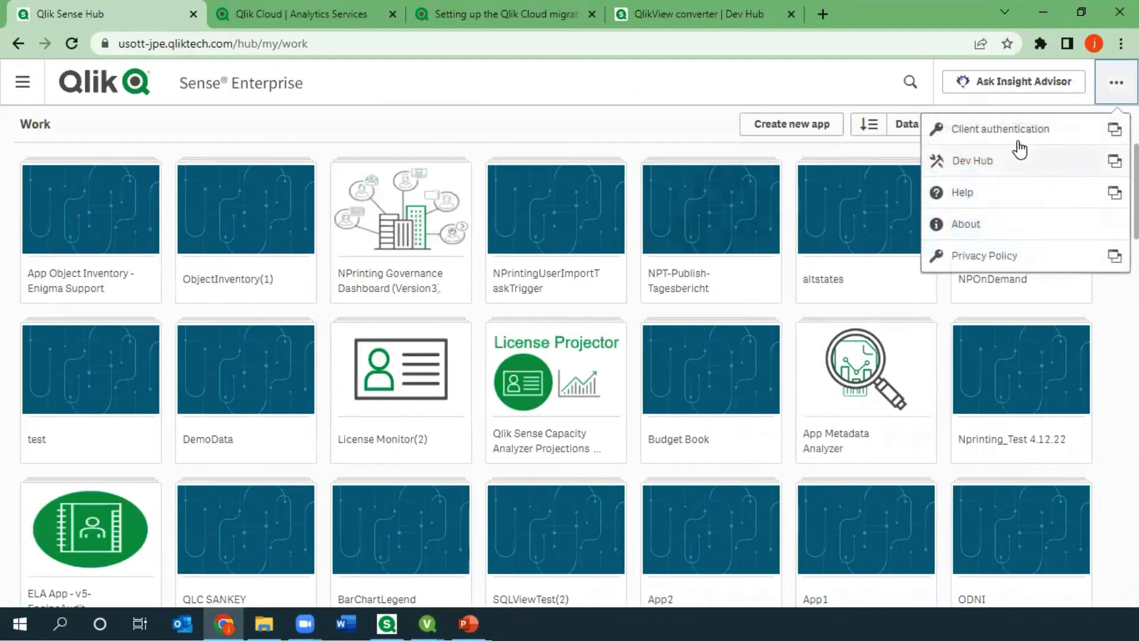
click(960, 161)
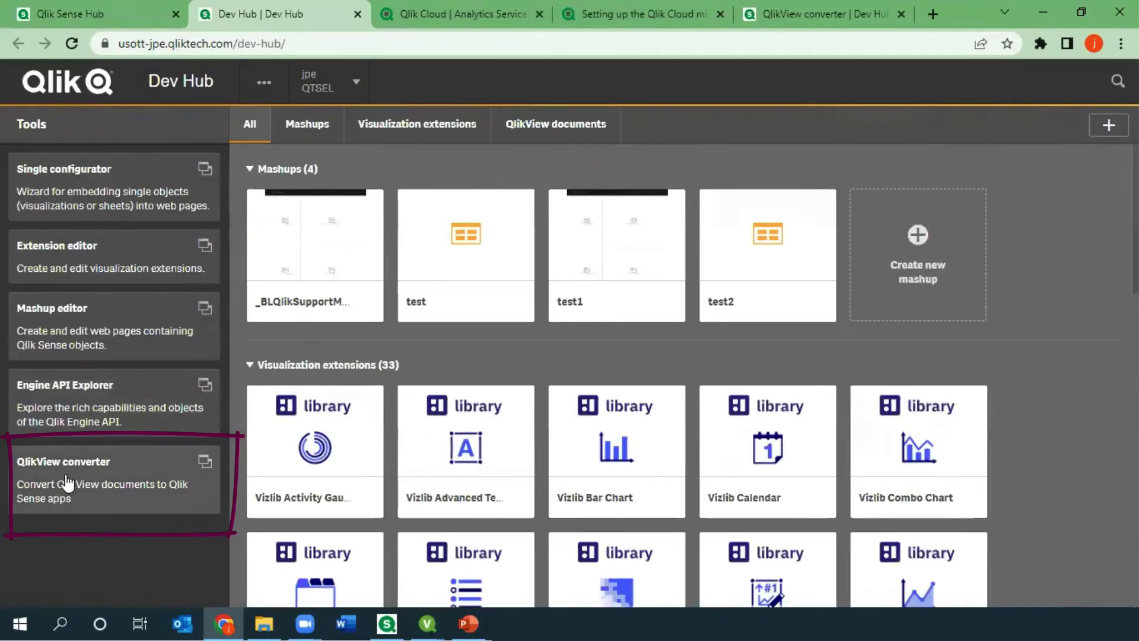
click(178, 471)
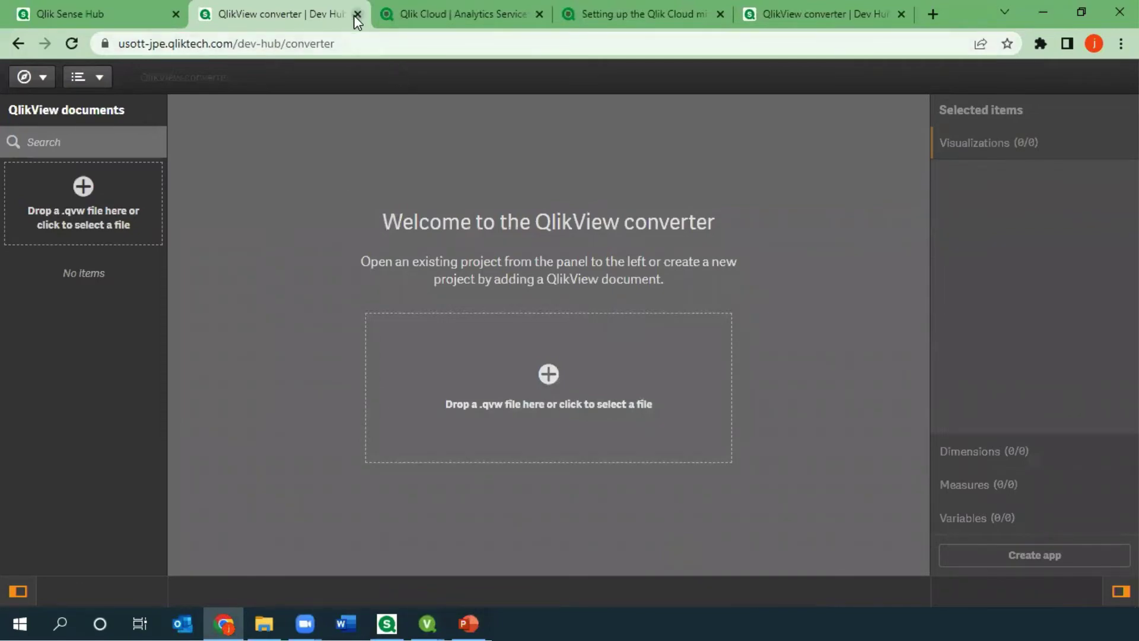
key(ctrl+w)
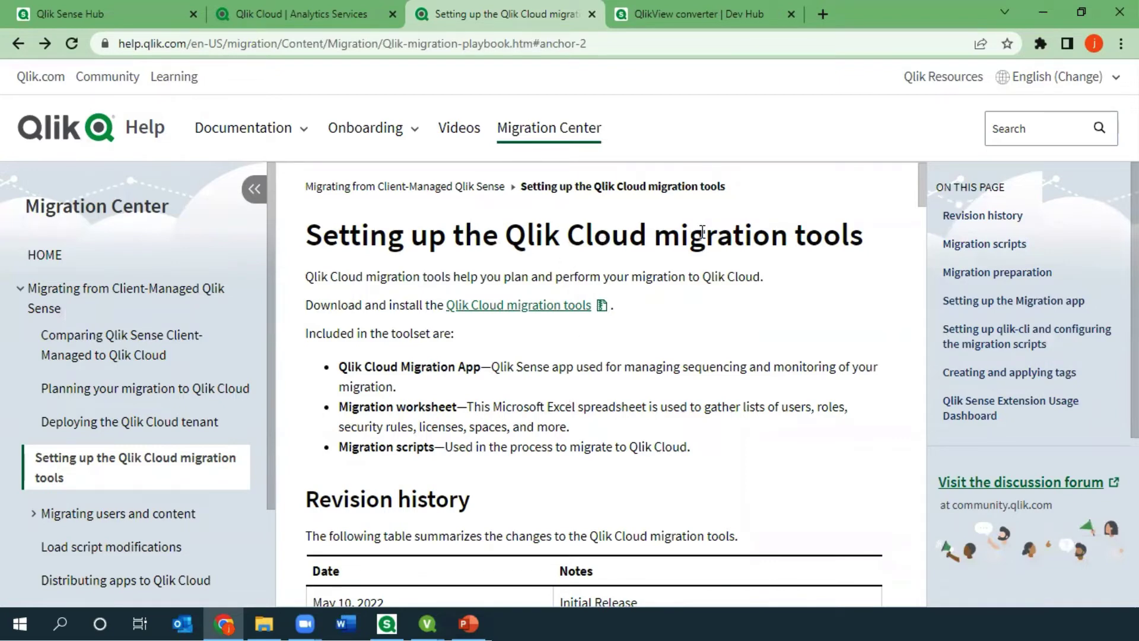
click(469, 623)
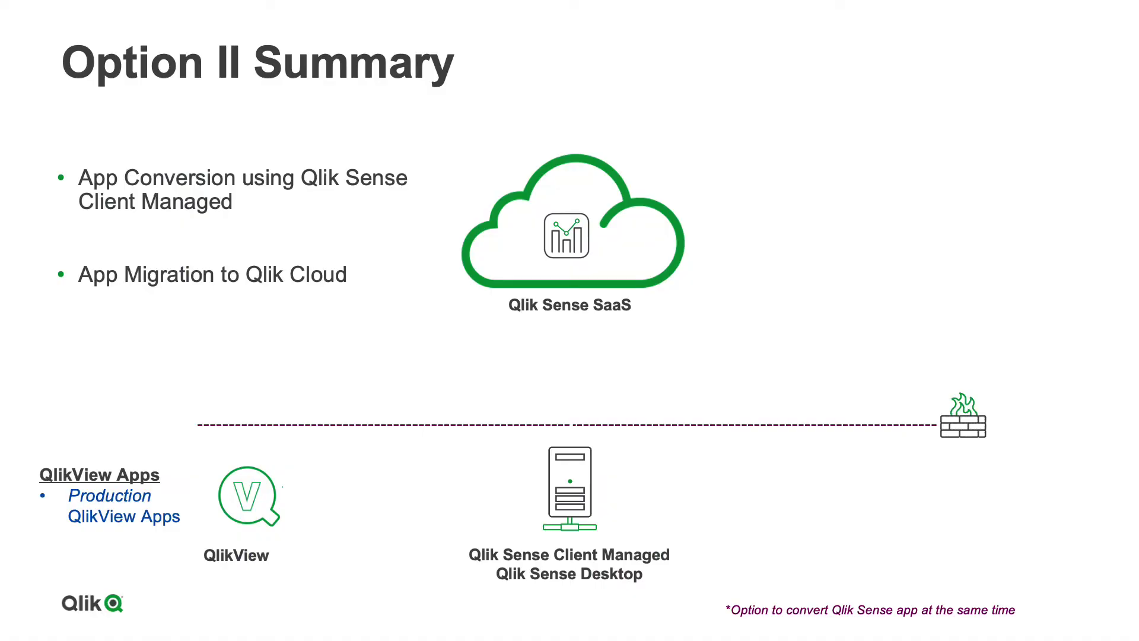
mouse_move(243, 442)
mouse_down()
mouse_move(185, 492)
mouse_move(313, 534)
mouse_move(211, 448)
mouse_up()
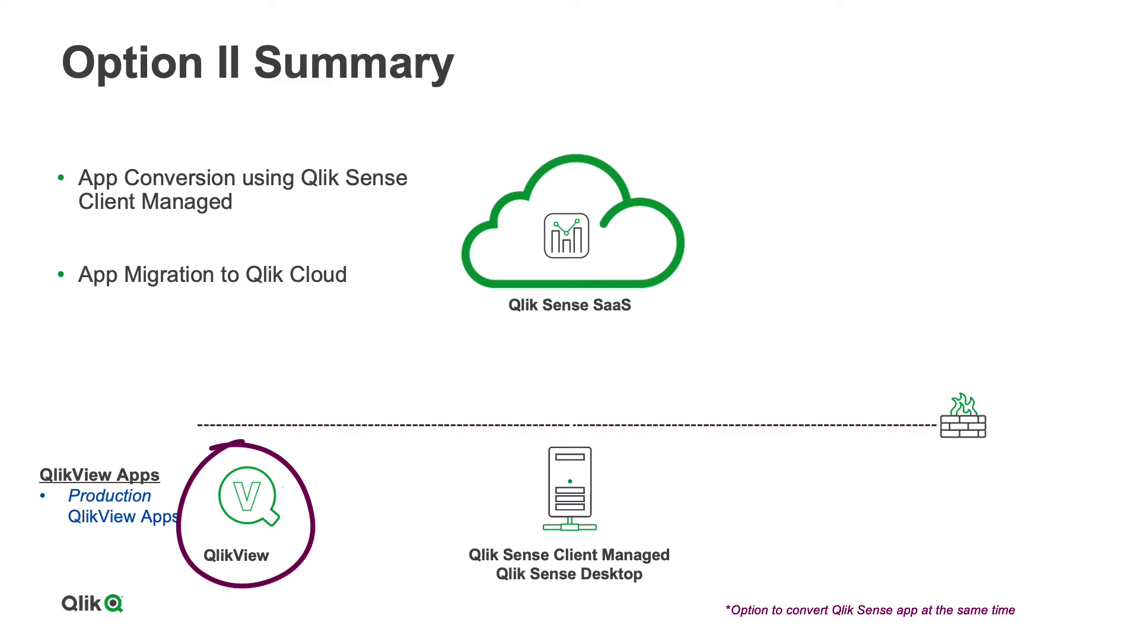
mouse_move(567, 426)
mouse_down()
mouse_move(466, 492)
mouse_move(693, 540)
mouse_move(509, 434)
mouse_up()
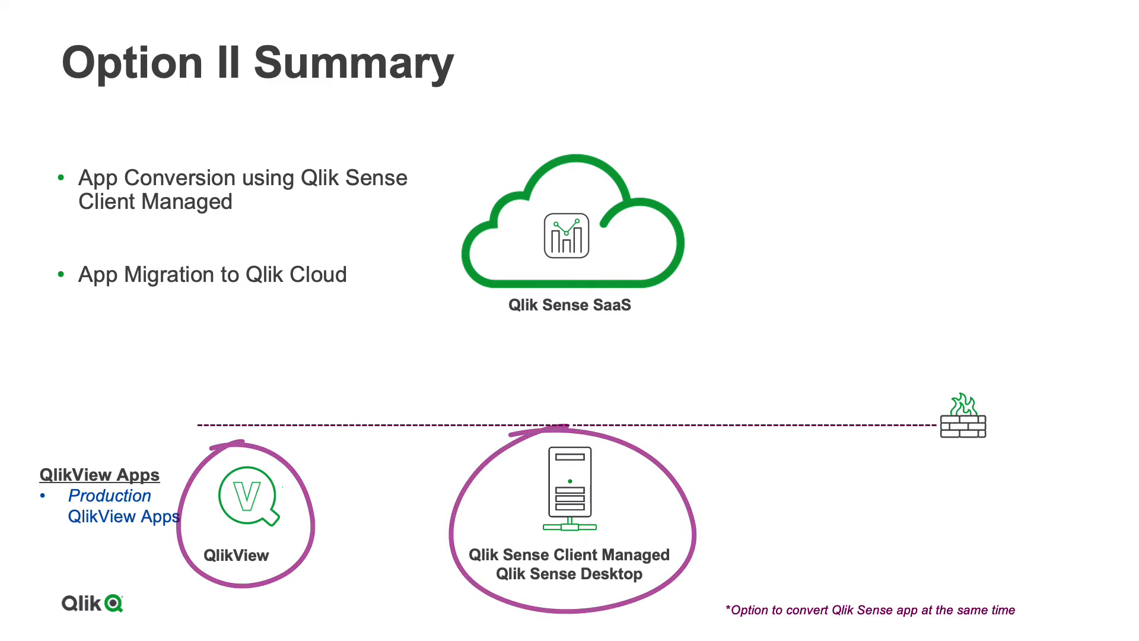
key(Right)
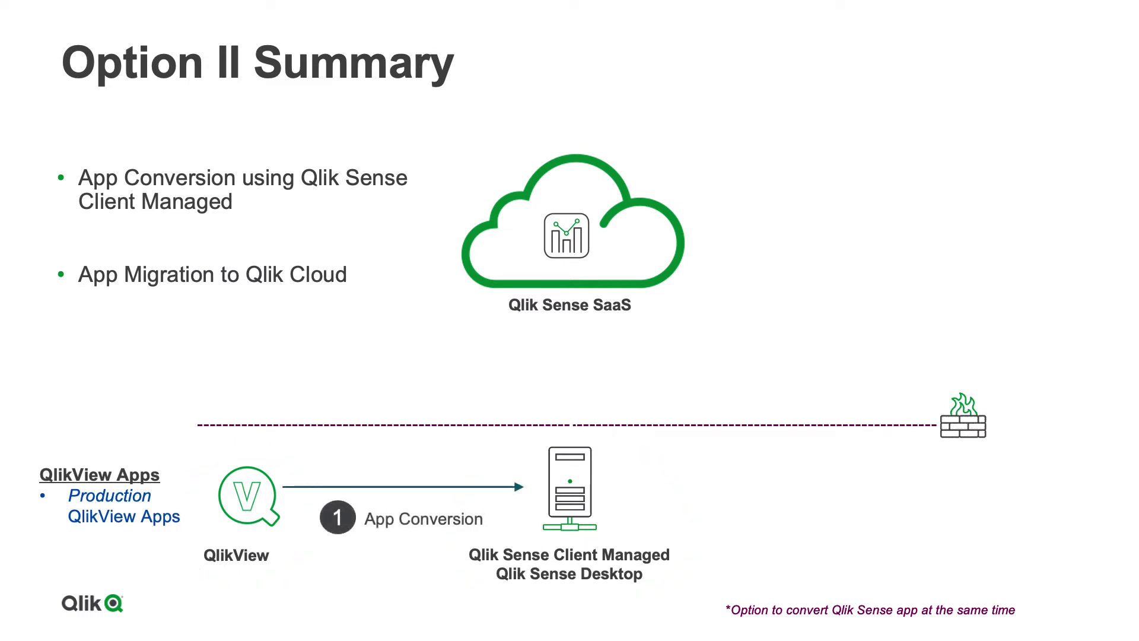
key(Right)
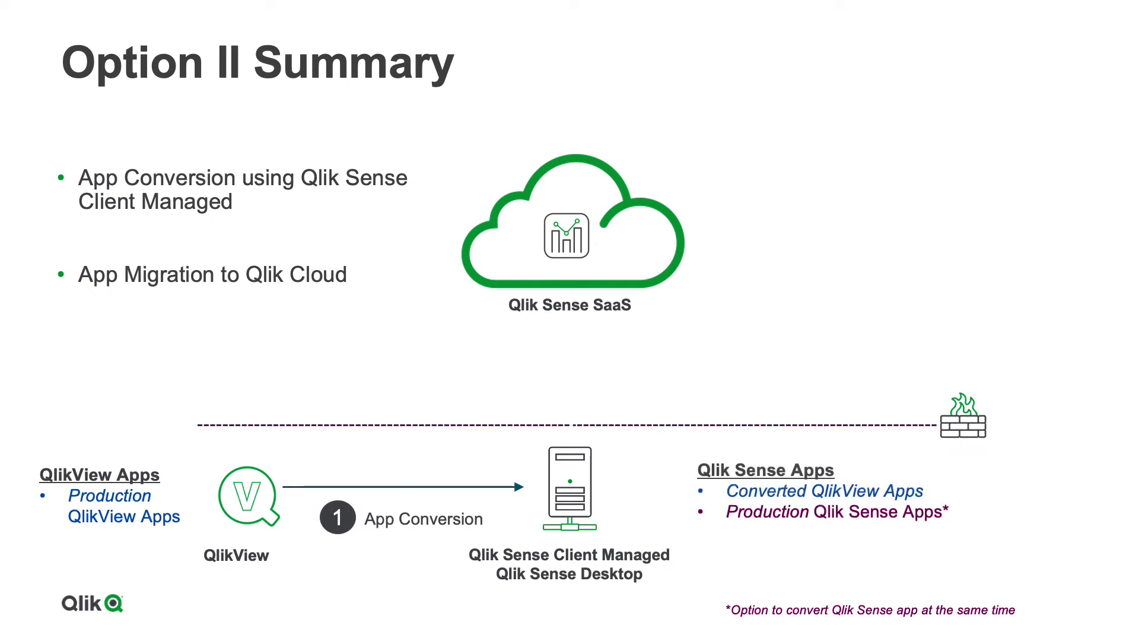
key(Right)
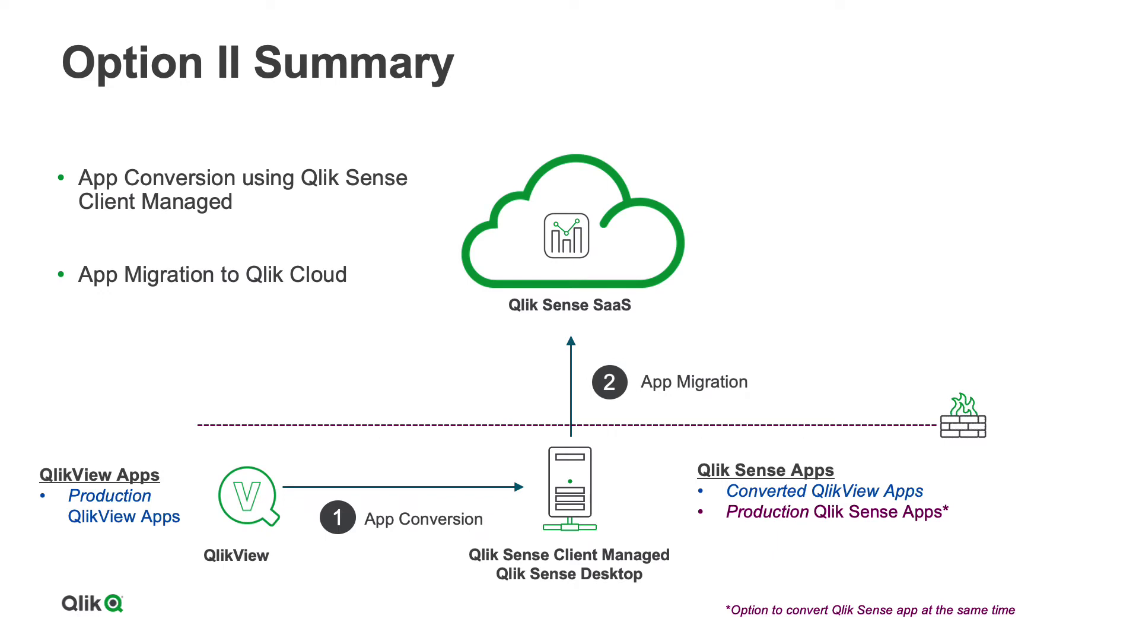
key(Right)
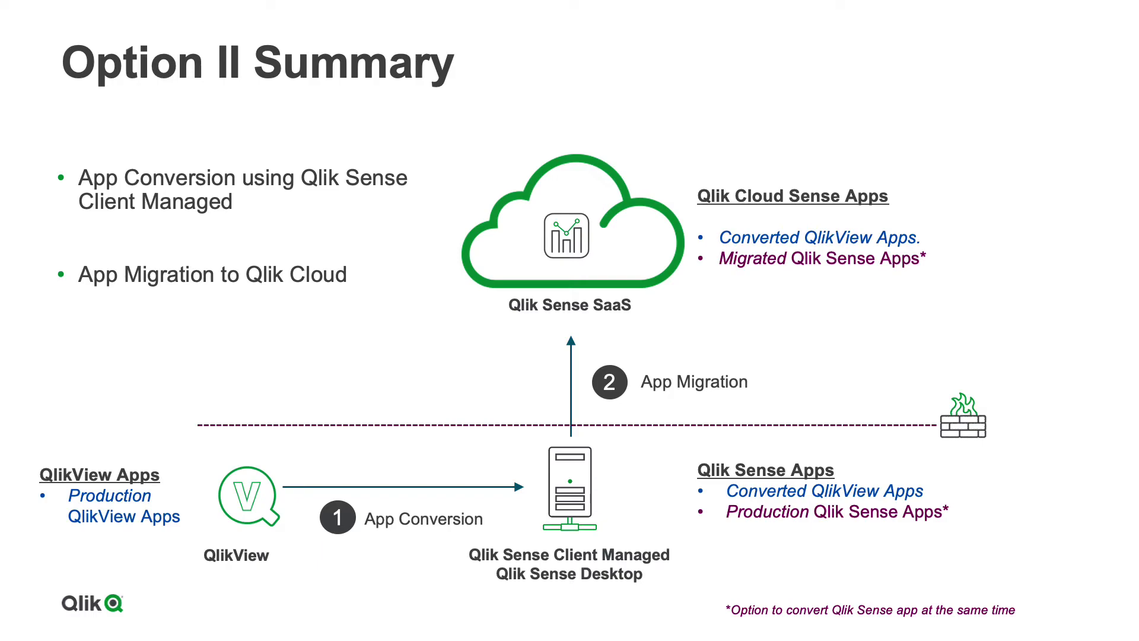
Switch to Qlik Cloud and upload Data Visualization.qvf to the QlikView Apps for Refactoring space
key(alt+Tab)
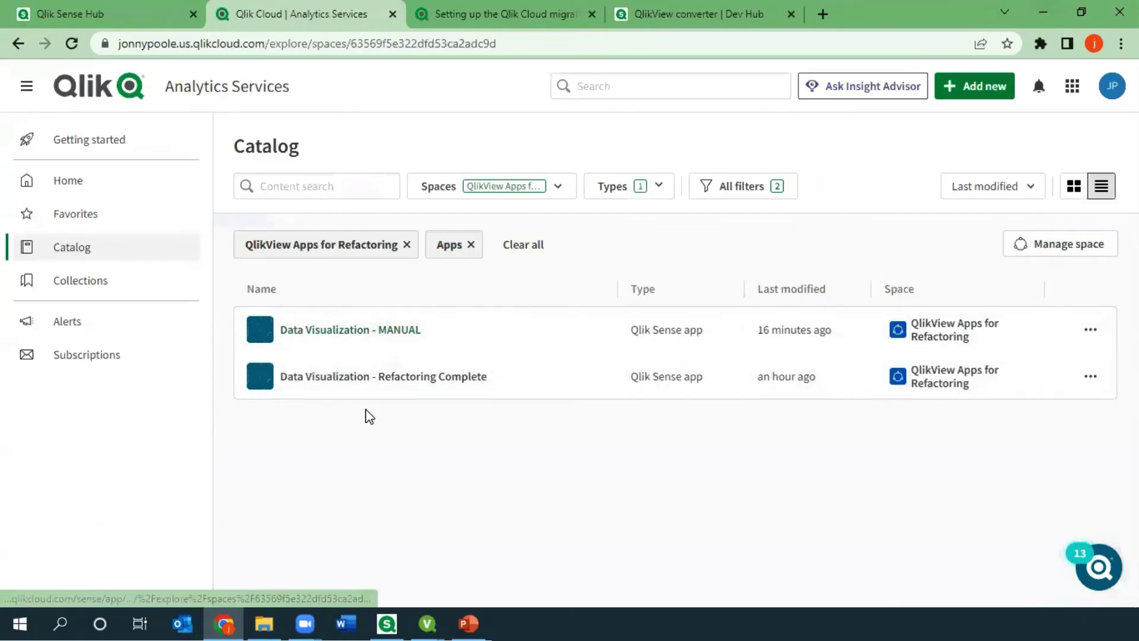
click(982, 92)
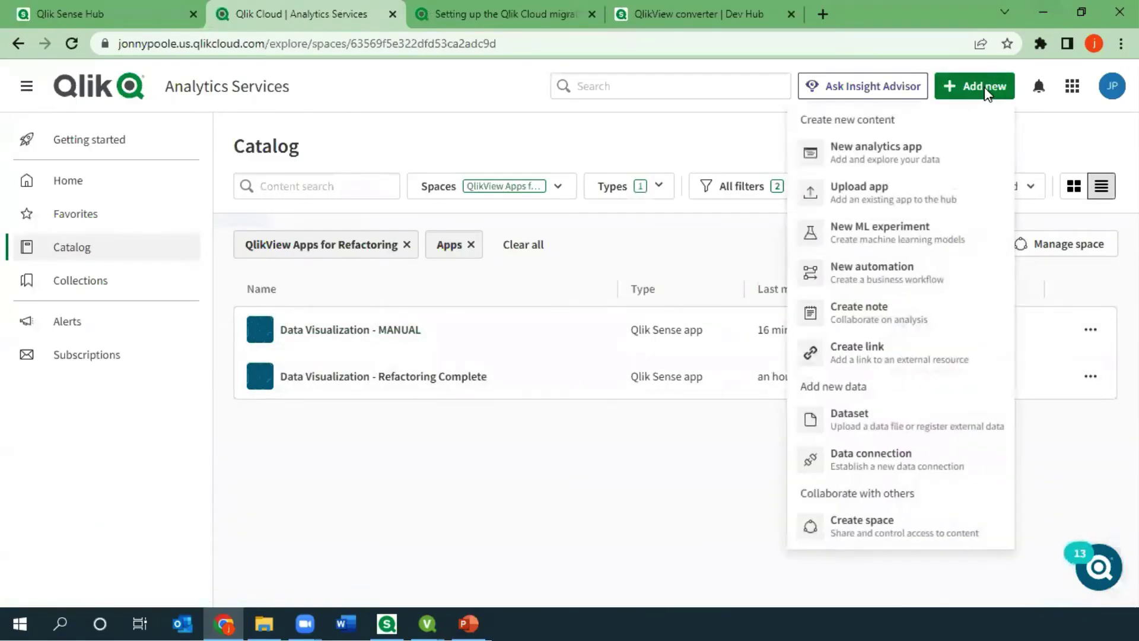
click(884, 194)
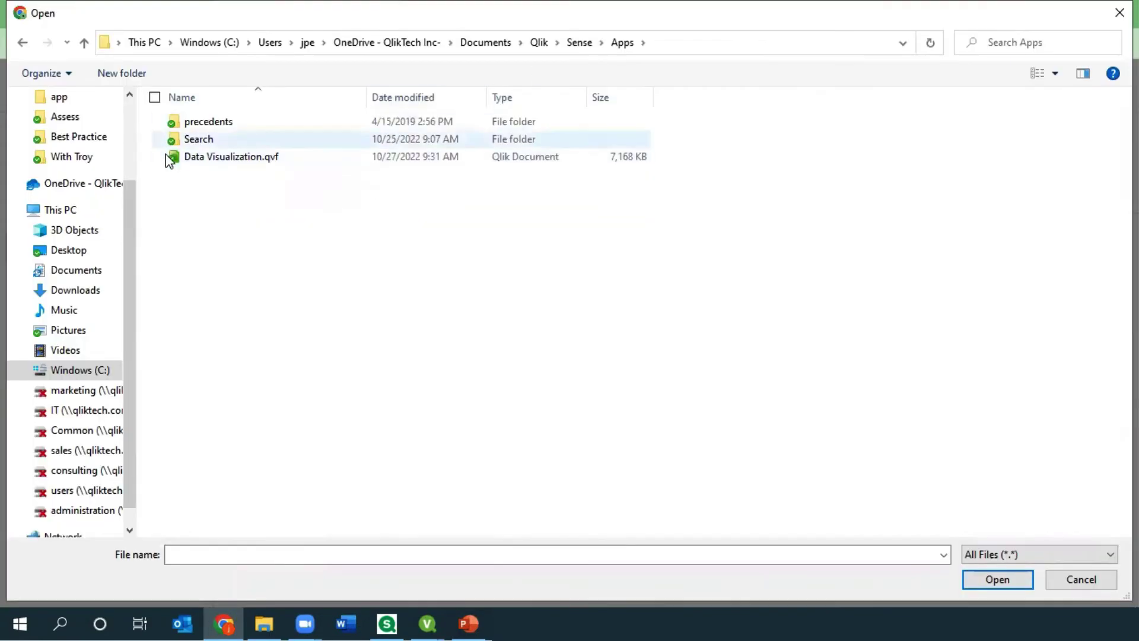
click(177, 161)
click(998, 580)
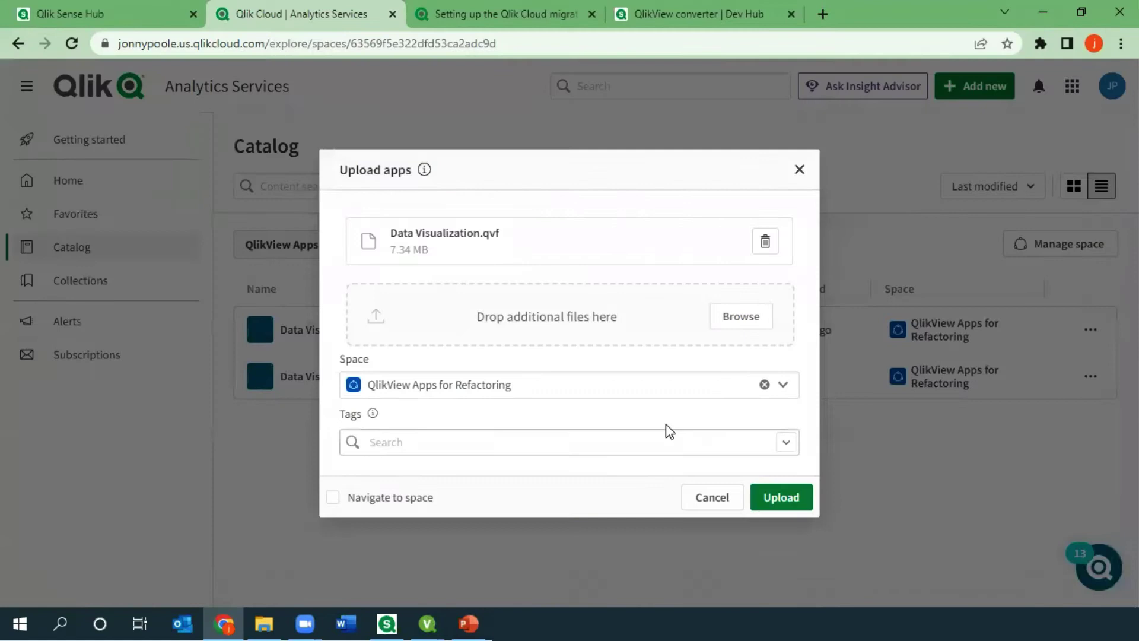
click(778, 496)
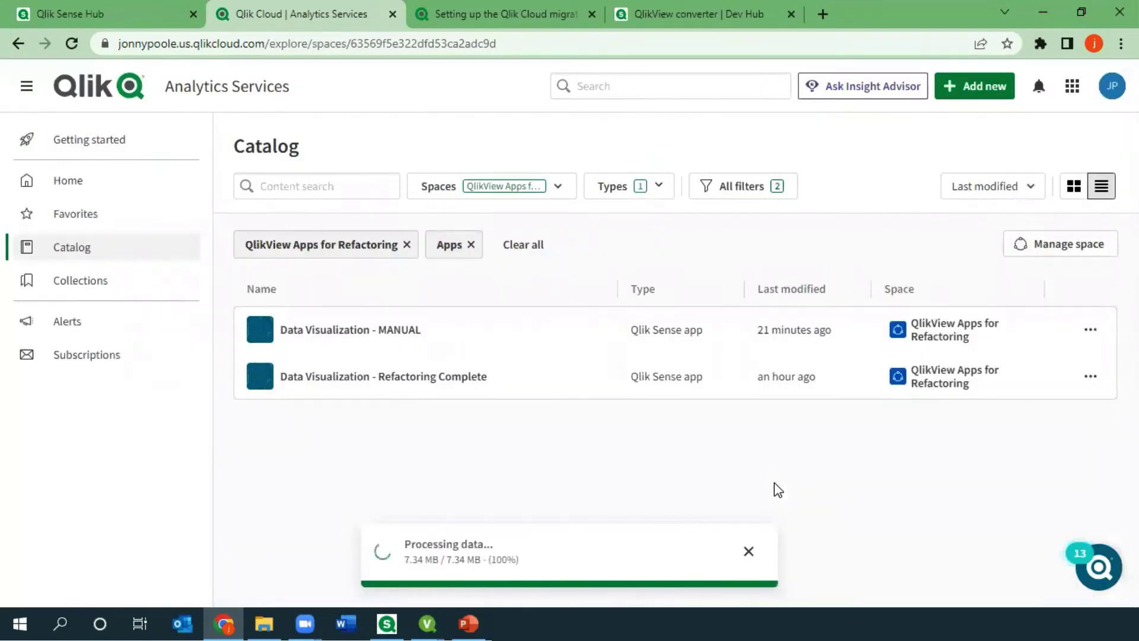
Rename the uploaded Data Visualization app as "Data Visualization - SemiAutomated"
click(1090, 330)
click(986, 162)
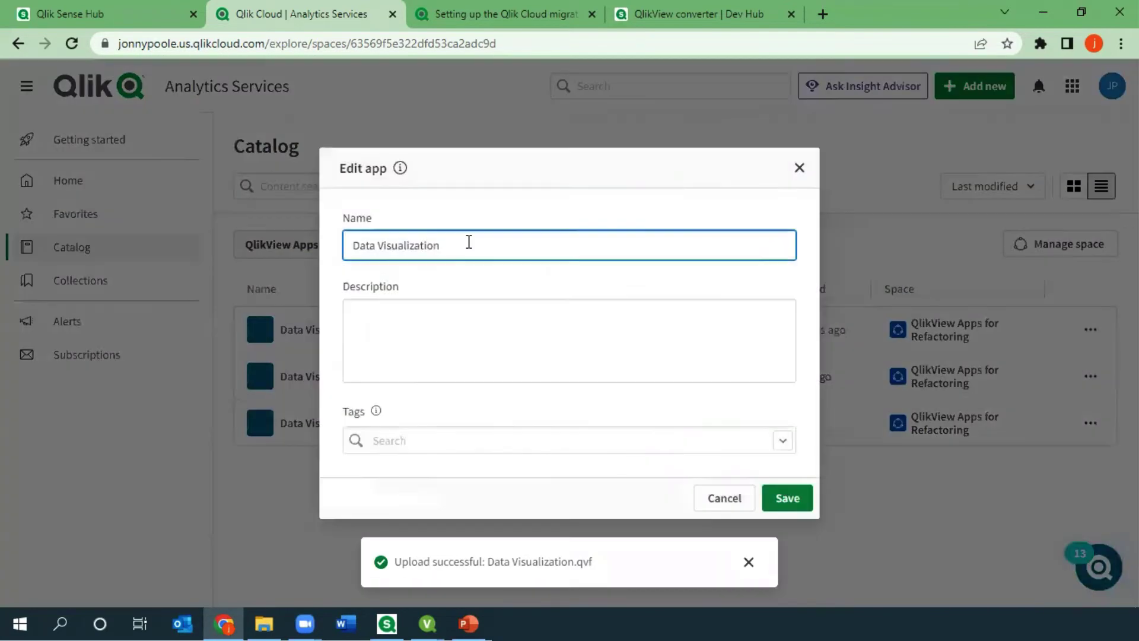
click(468, 241)
text(-SemiAutom)
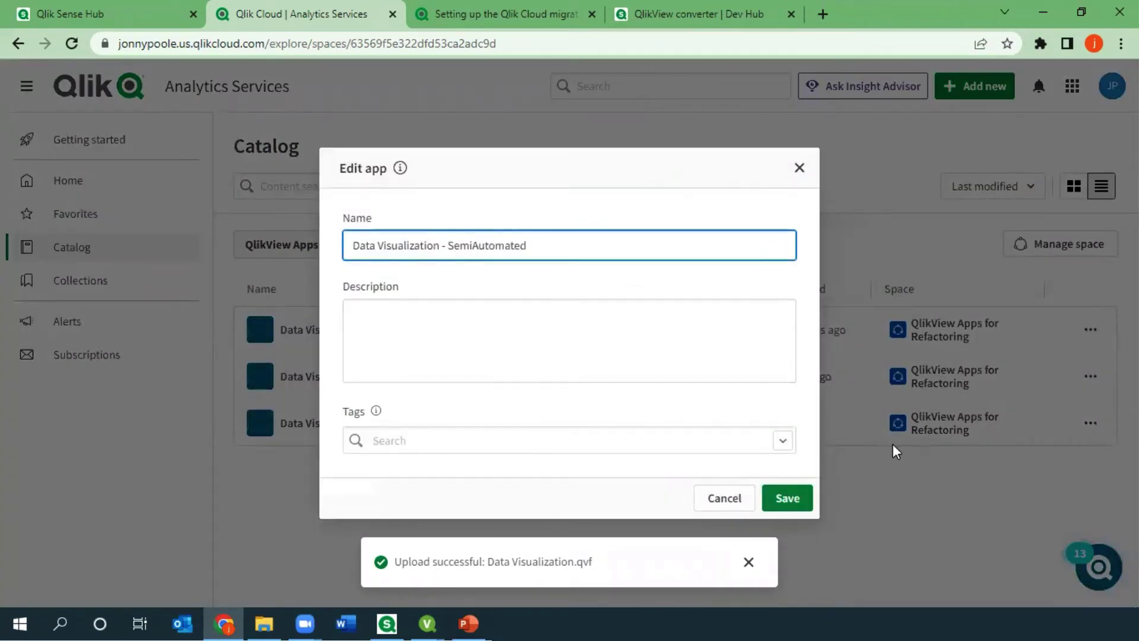
text(ated)
click(790, 500)
Open the SemiAutomated app's load script and examine its ODBC connection and QVD file paths
click(446, 334)
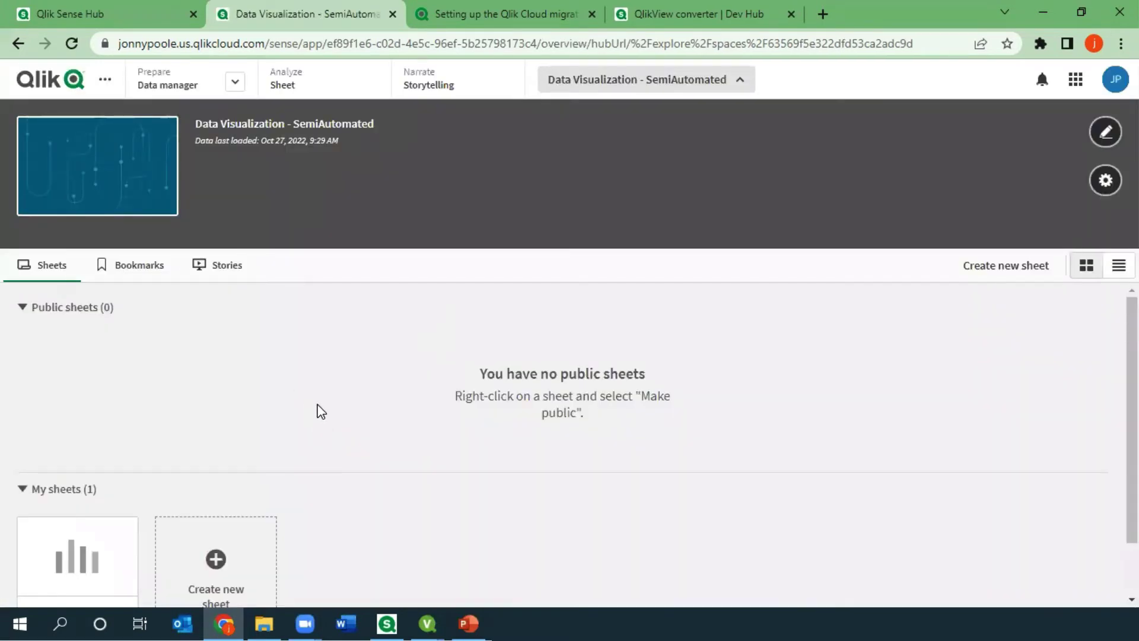
click(234, 82)
click(224, 152)
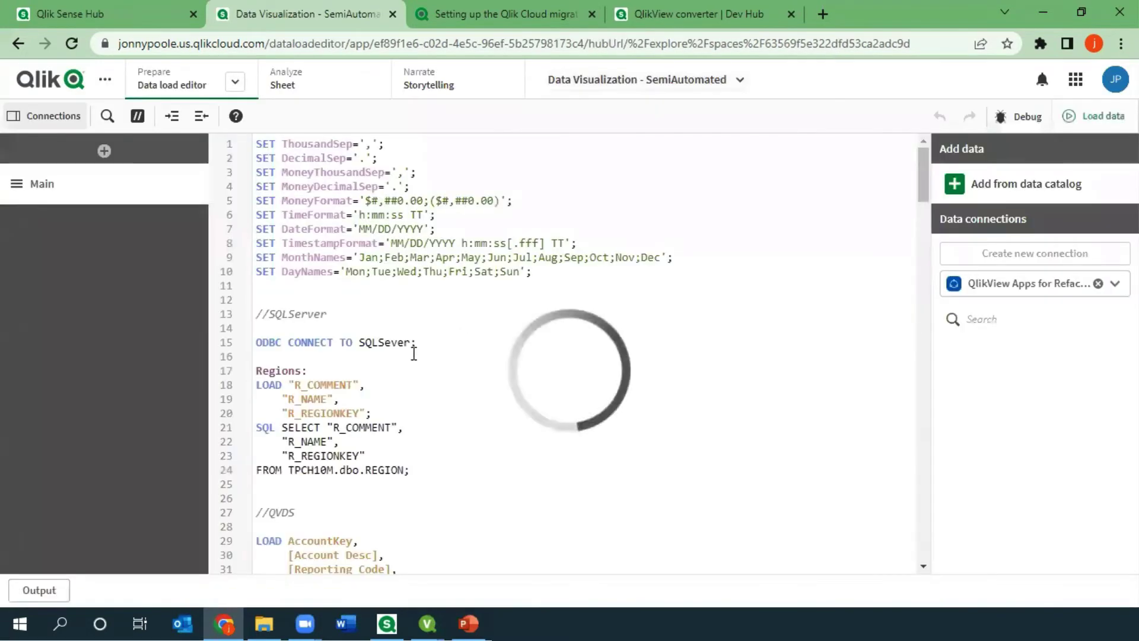
scroll(416, 341, down, 2)
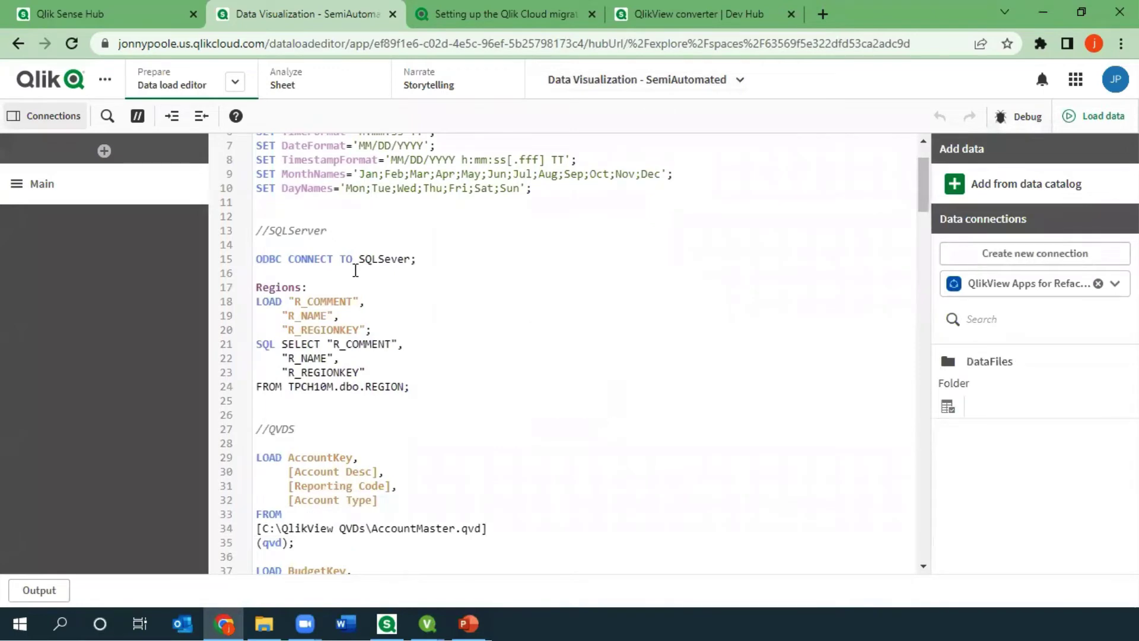
scroll(550, 397, up, 2)
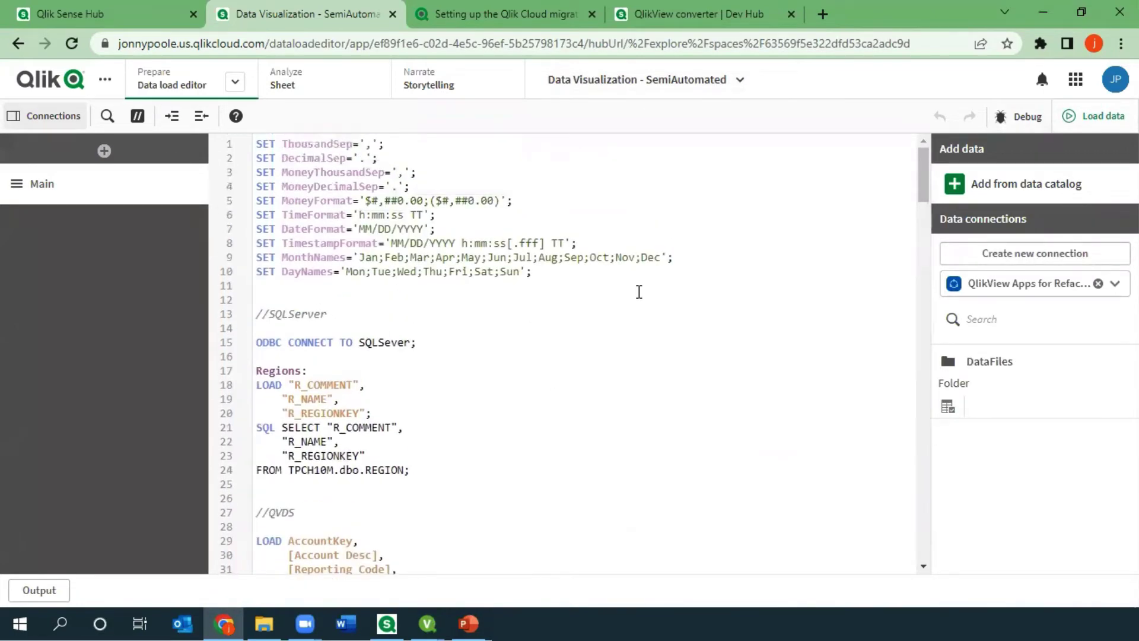
scroll(386, 234, down, 6)
scroll(448, 216, up, 4)
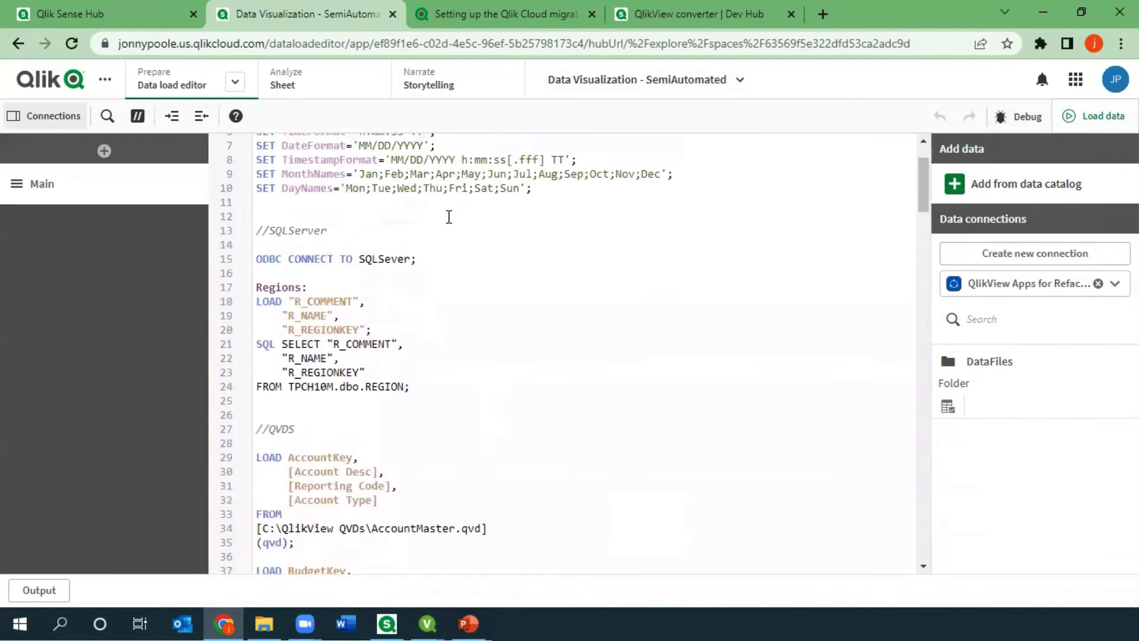
Copy the entire load script from the Data Visualization - MANUAL app
click(53, 81)
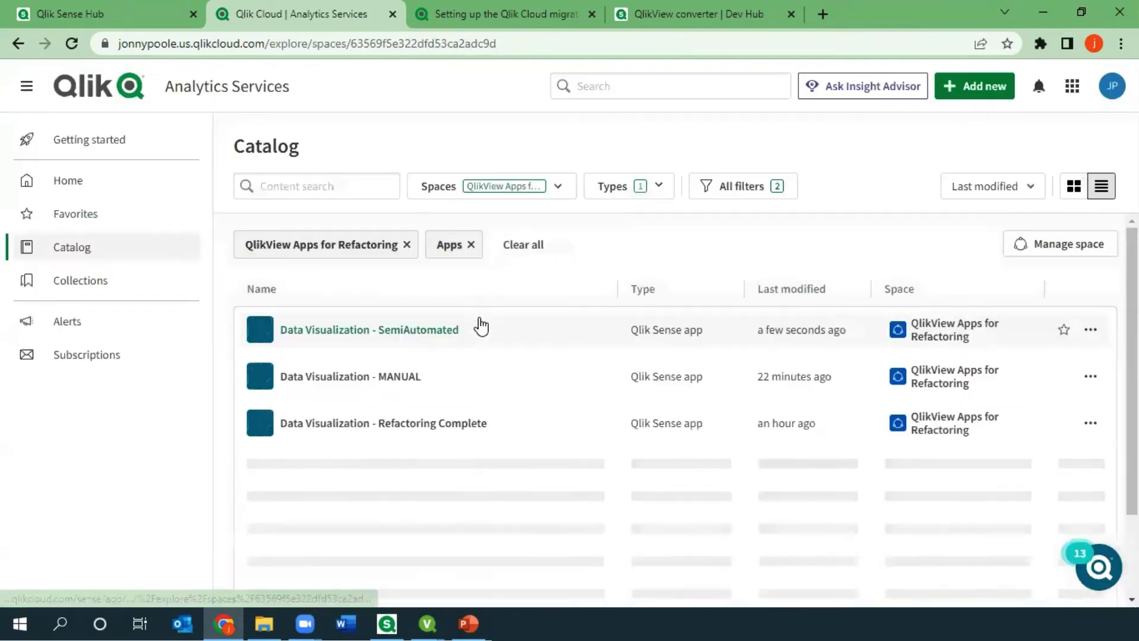
click(415, 380)
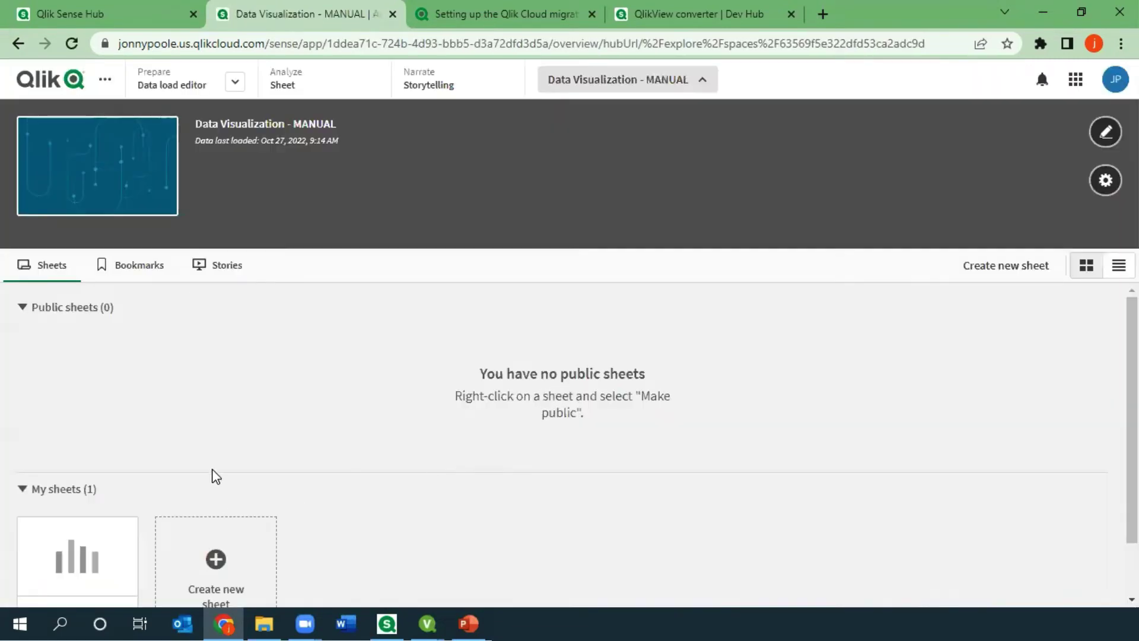
click(178, 86)
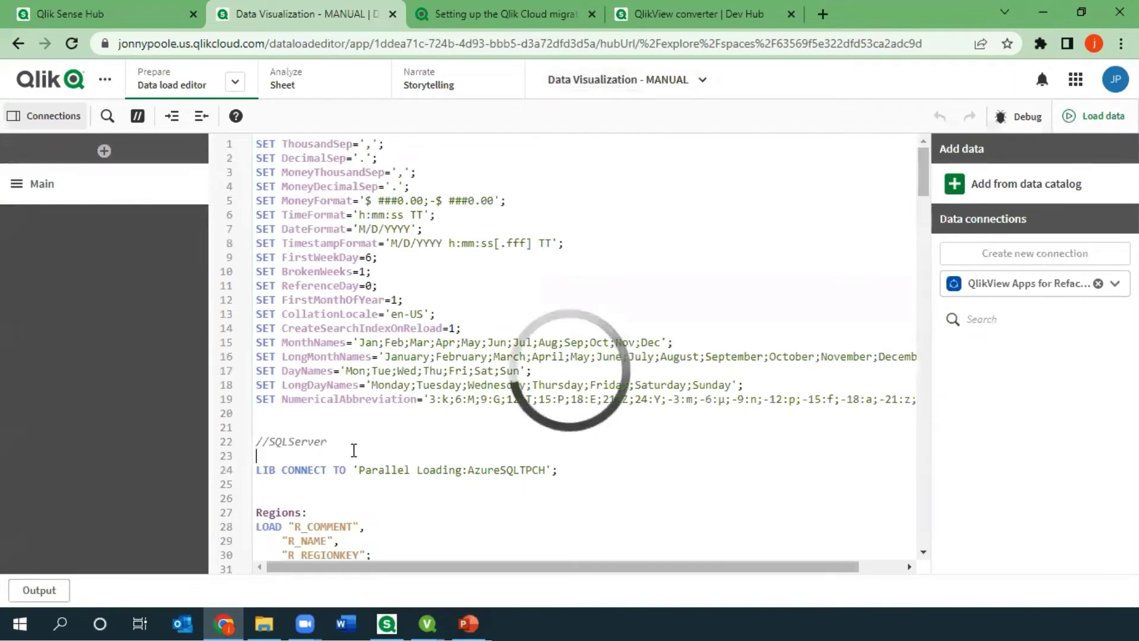
key(ctrl+a)
right_click(317, 322)
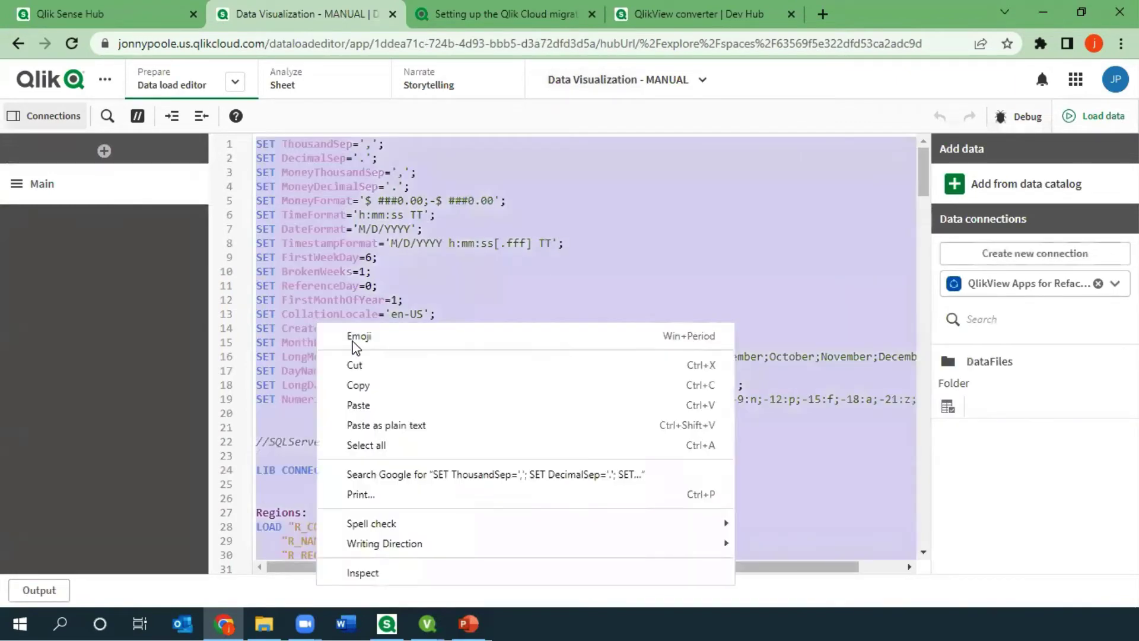
click(363, 385)
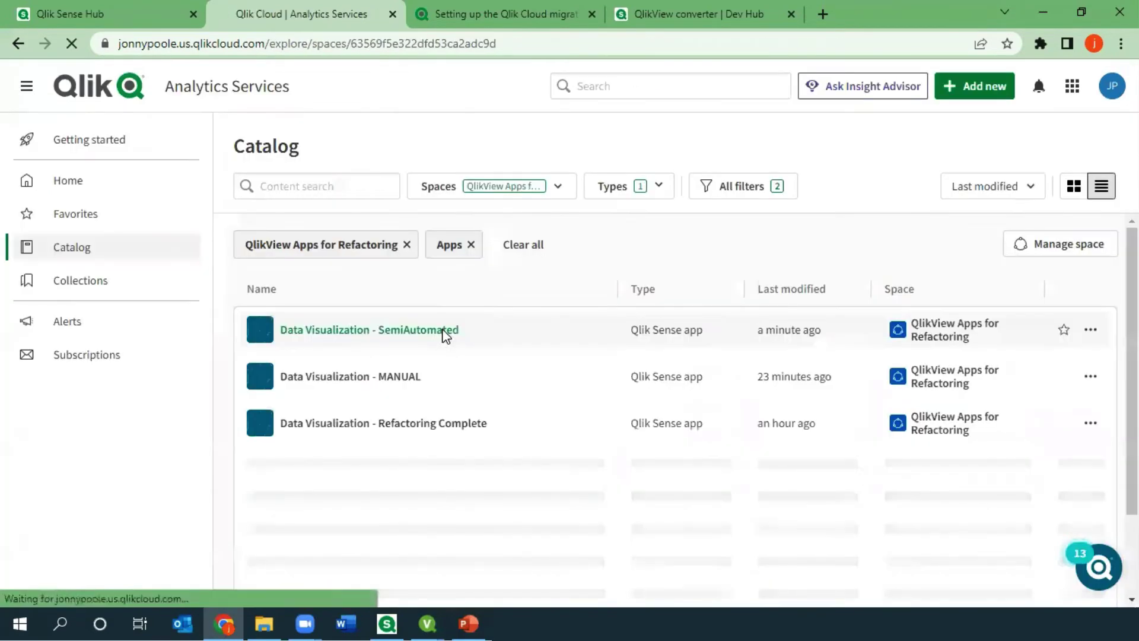
Replace the SemiAutomated app's load script with the copied script and load the data
click(439, 330)
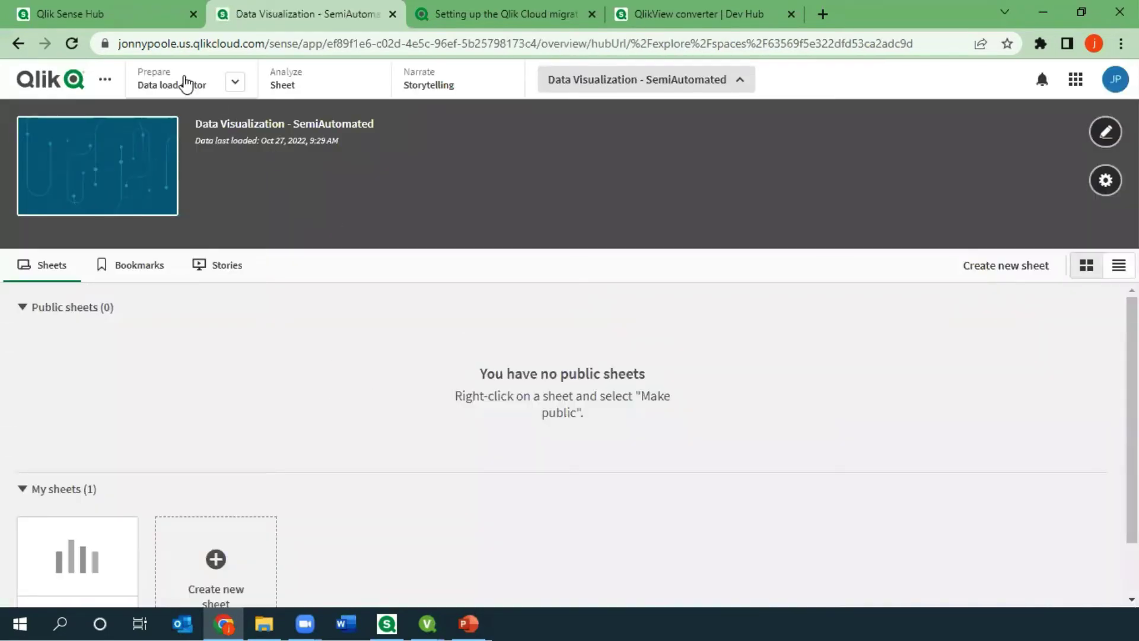
click(174, 73)
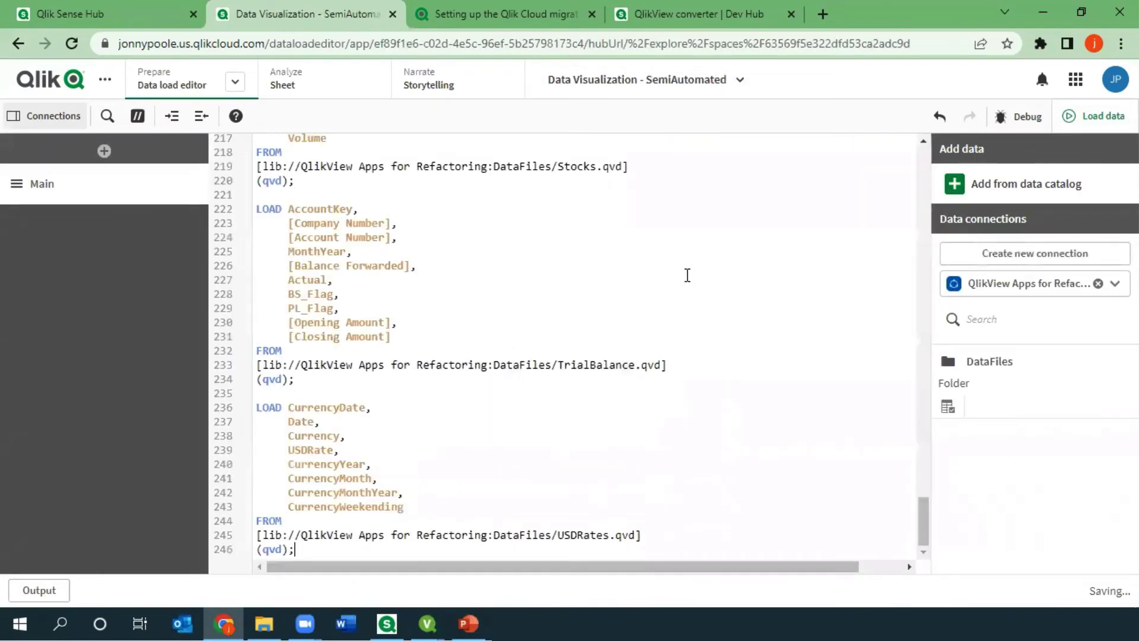
click(1100, 116)
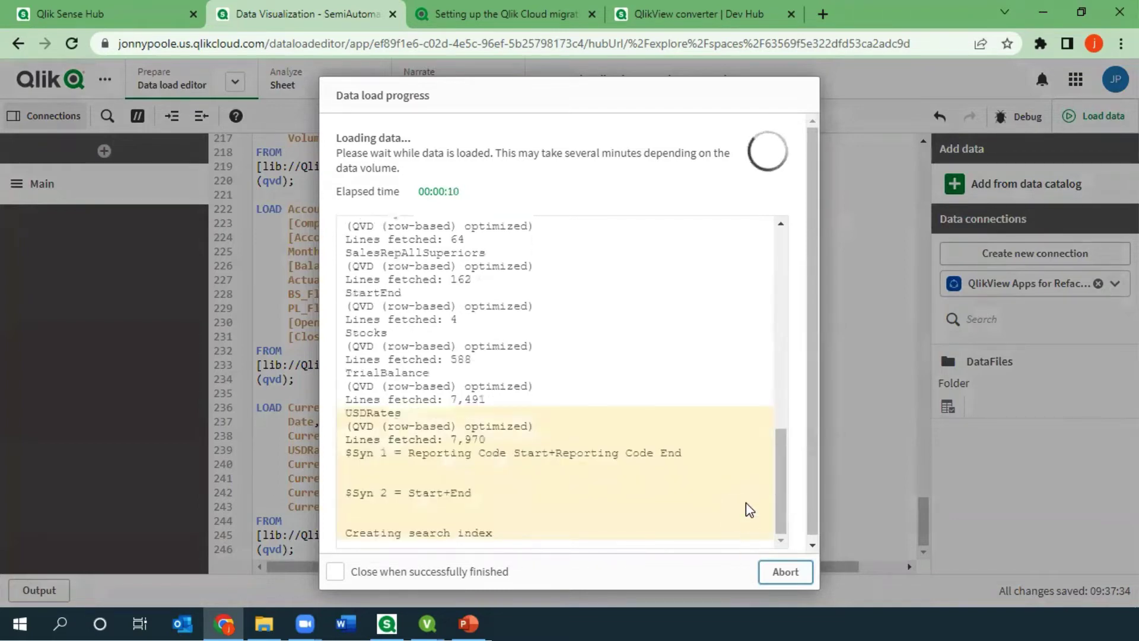
click(786, 572)
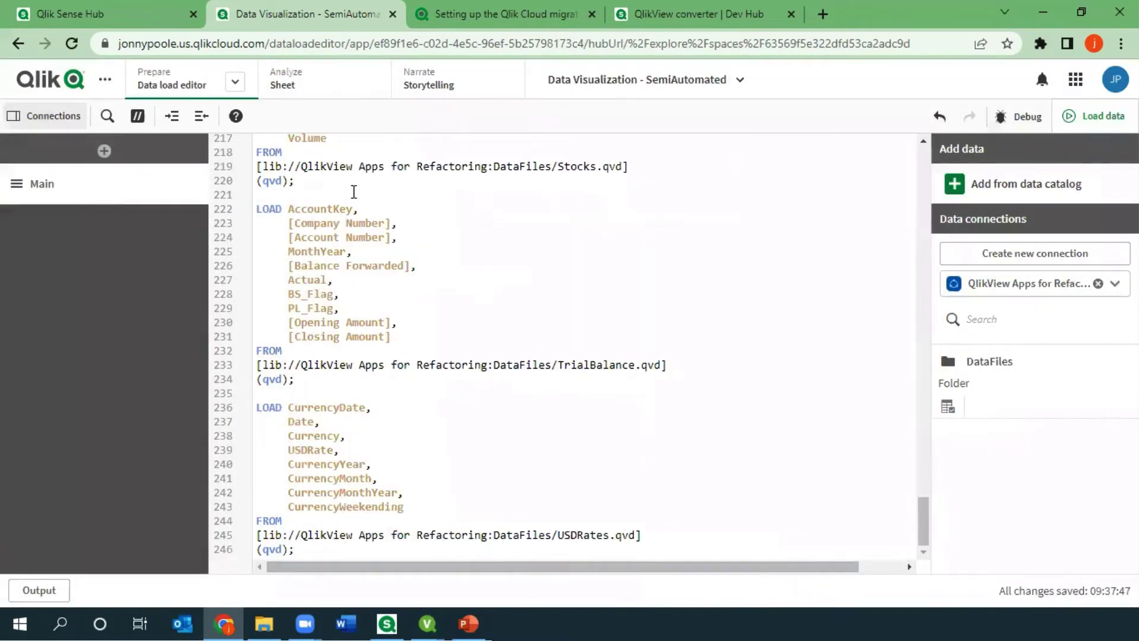
Open the app's sheet for editing with advanced options enabled and display the master dimensions
click(325, 84)
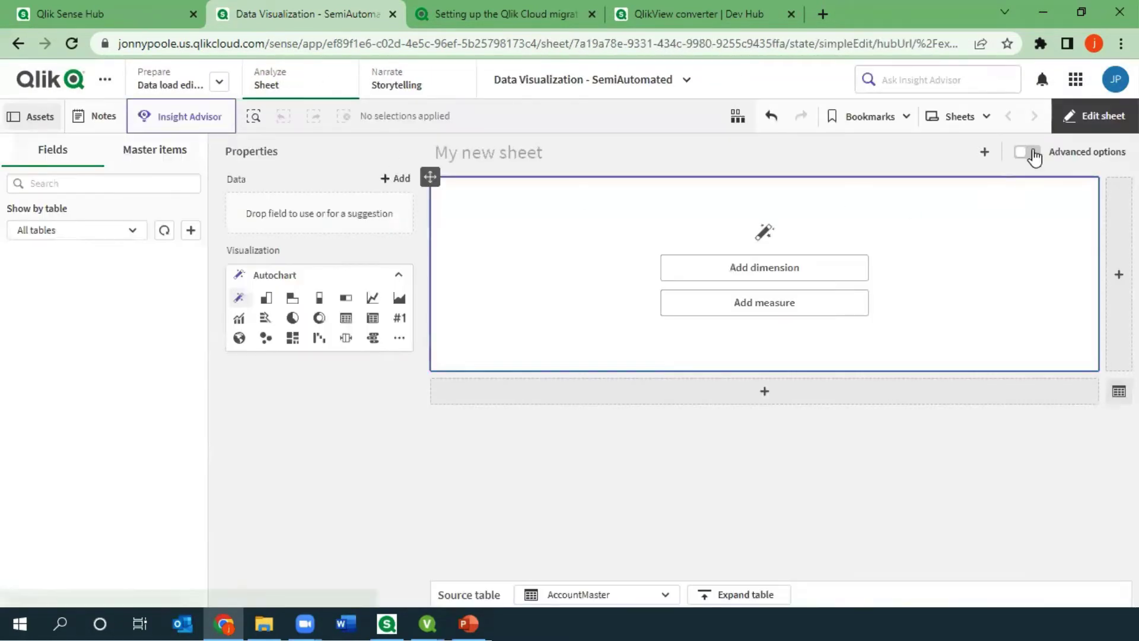
click(1031, 153)
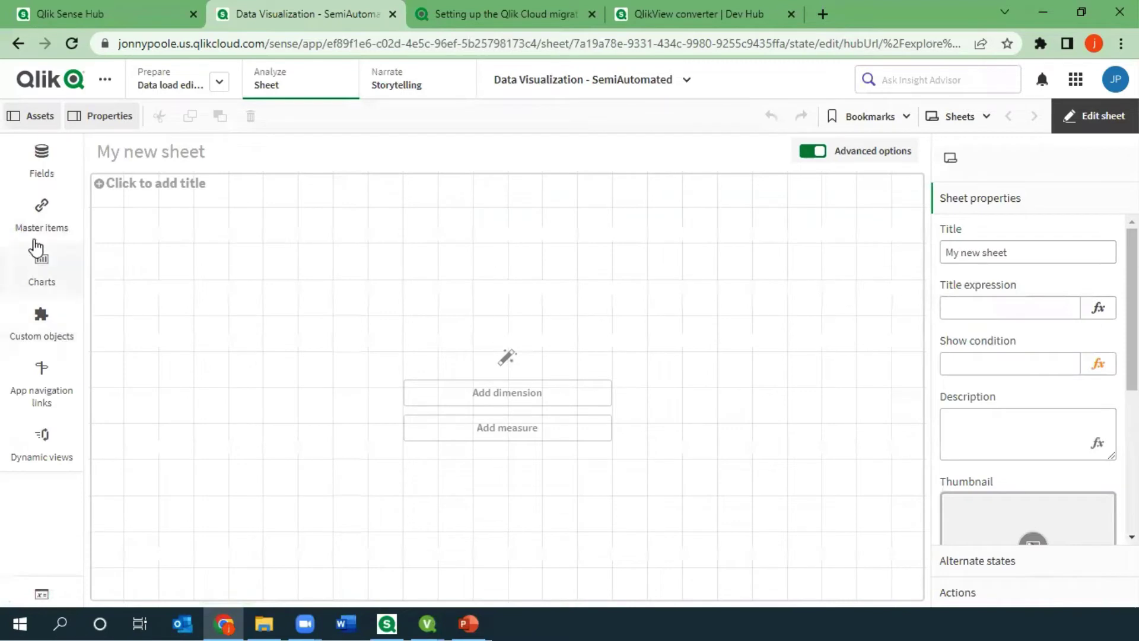
click(42, 213)
click(151, 188)
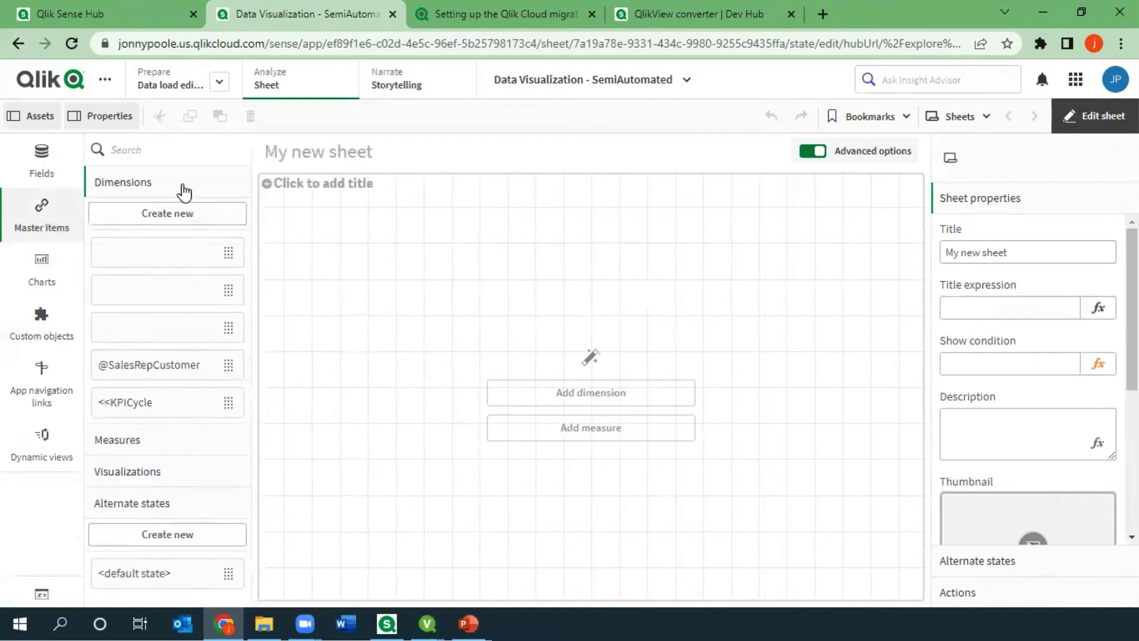
Review the converted master dimensions, master visualizations and the app's variables, then close the variables list
scroll(133, 437, down, 3)
click(153, 561)
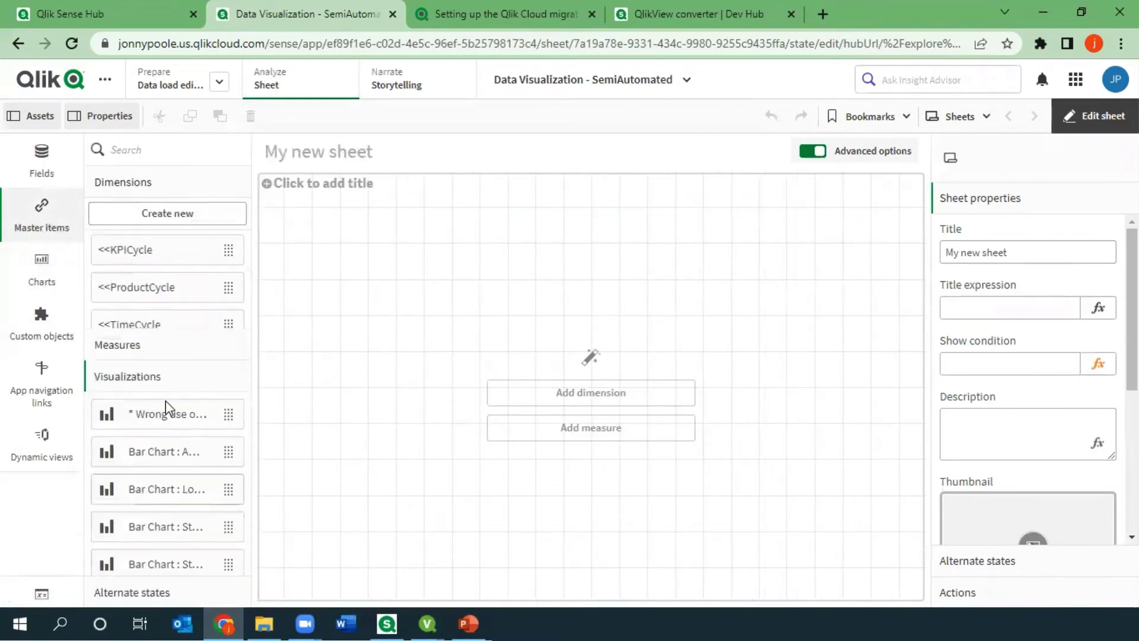
scroll(164, 373, down, 3)
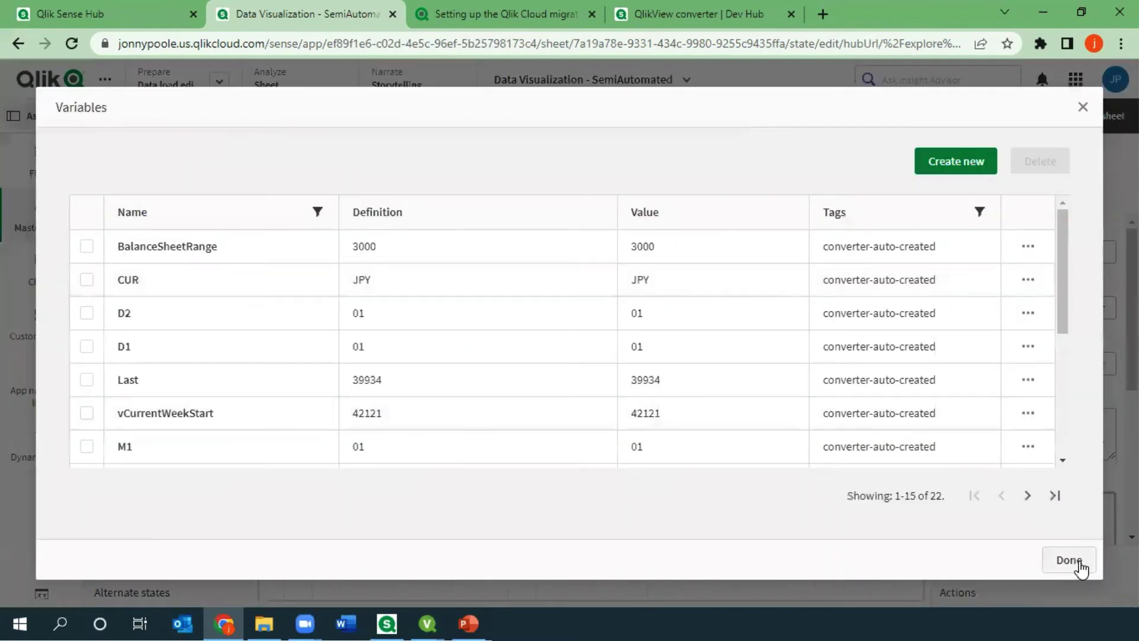
click(1072, 561)
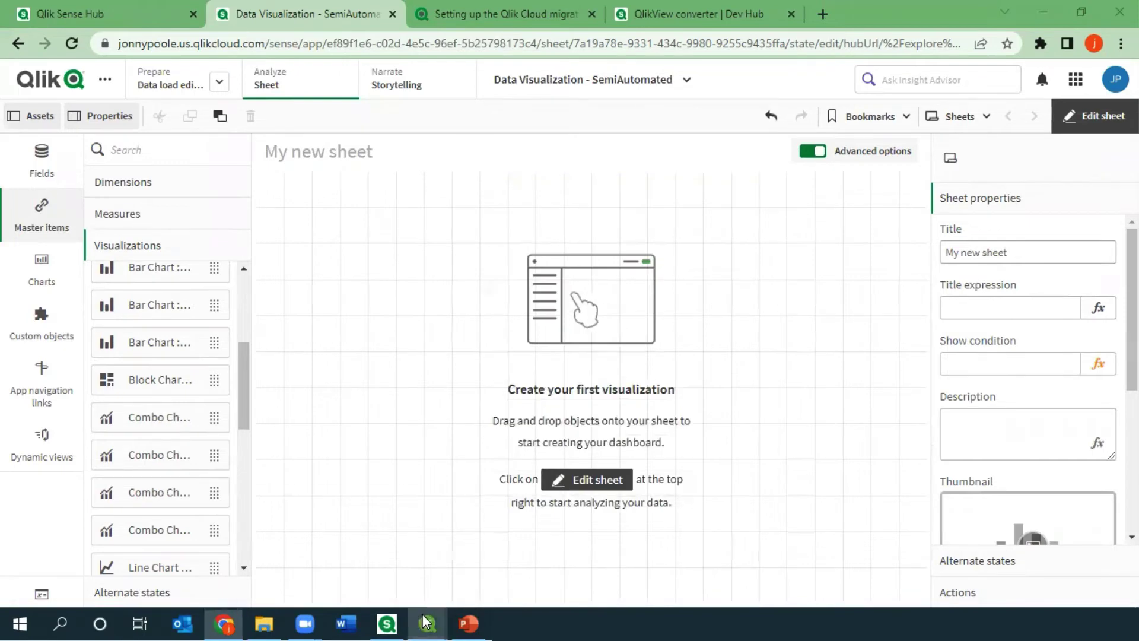
Switch to QlikView, view the Time Dimension bar chart's properties on the Comparison sheet, and return to the Qlik Cloud app
mouse_move(427, 623)
click(356, 552)
click(107, 101)
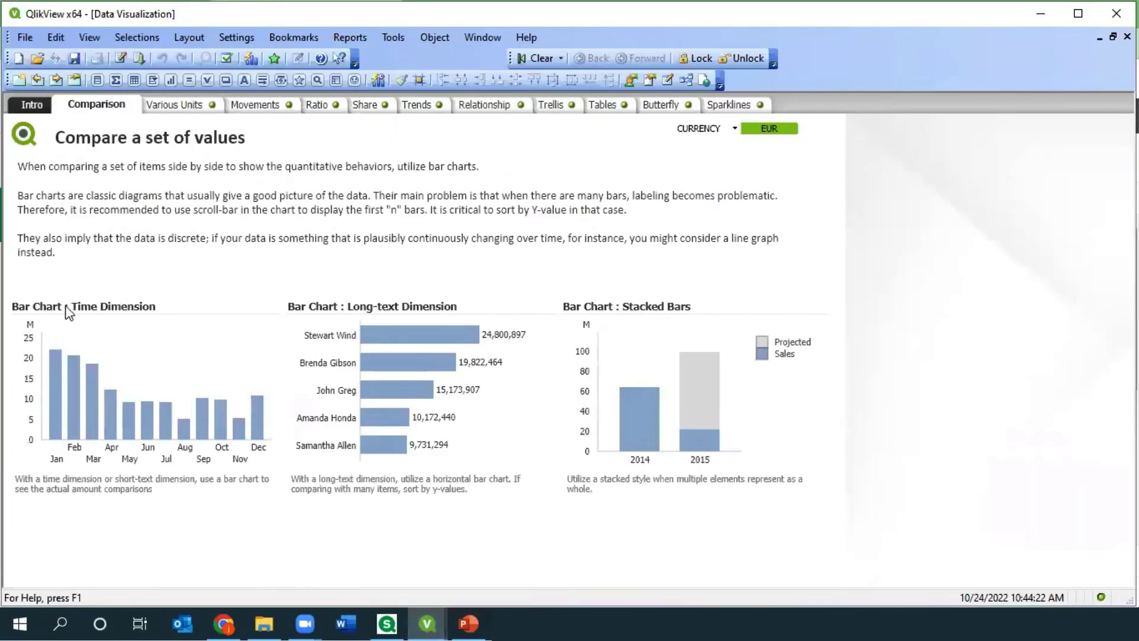
right_click(155, 361)
click(200, 379)
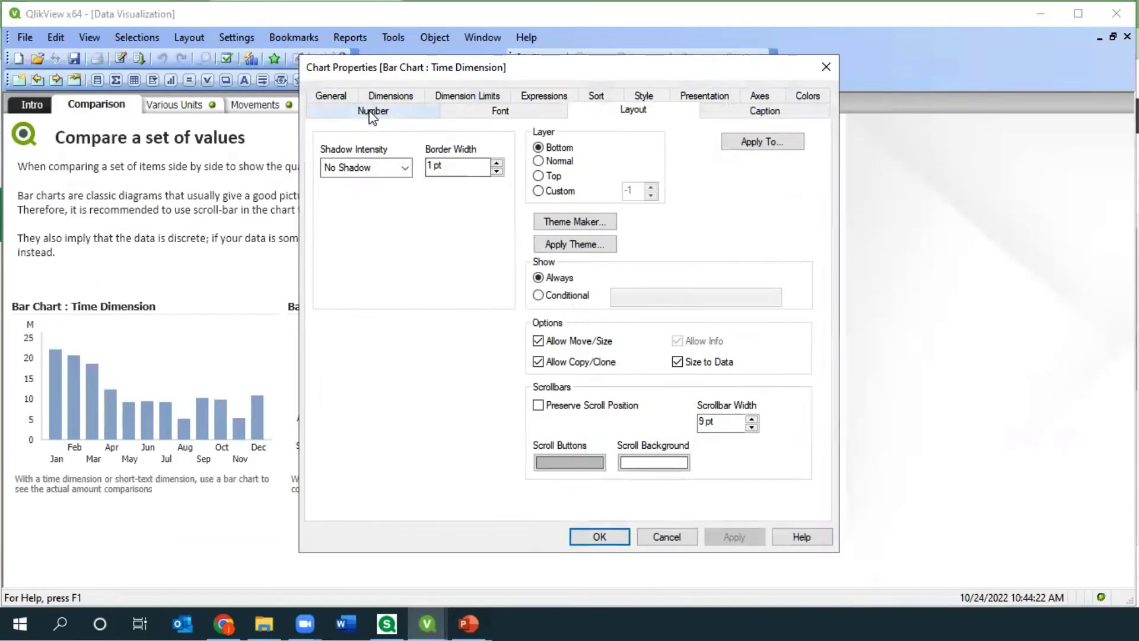
click(666, 536)
click(387, 623)
click(234, 621)
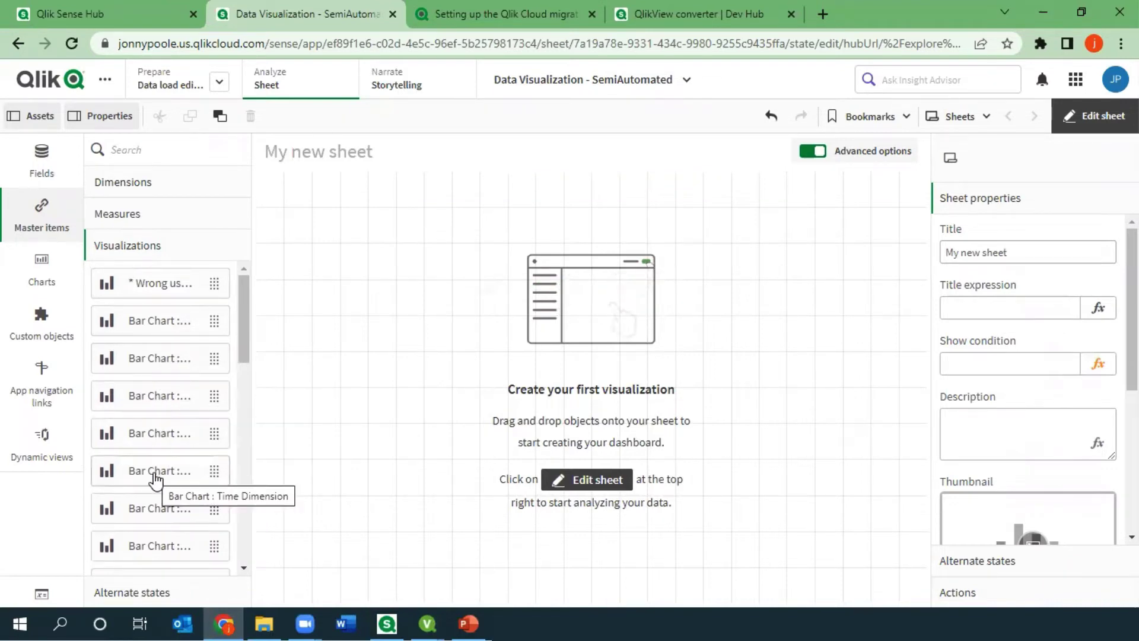
Add the "Bar Chart : Time Dimension" master visualization to the sheet and enlarge it to 18 x 9 grid cells
drag(152, 473, 416, 356)
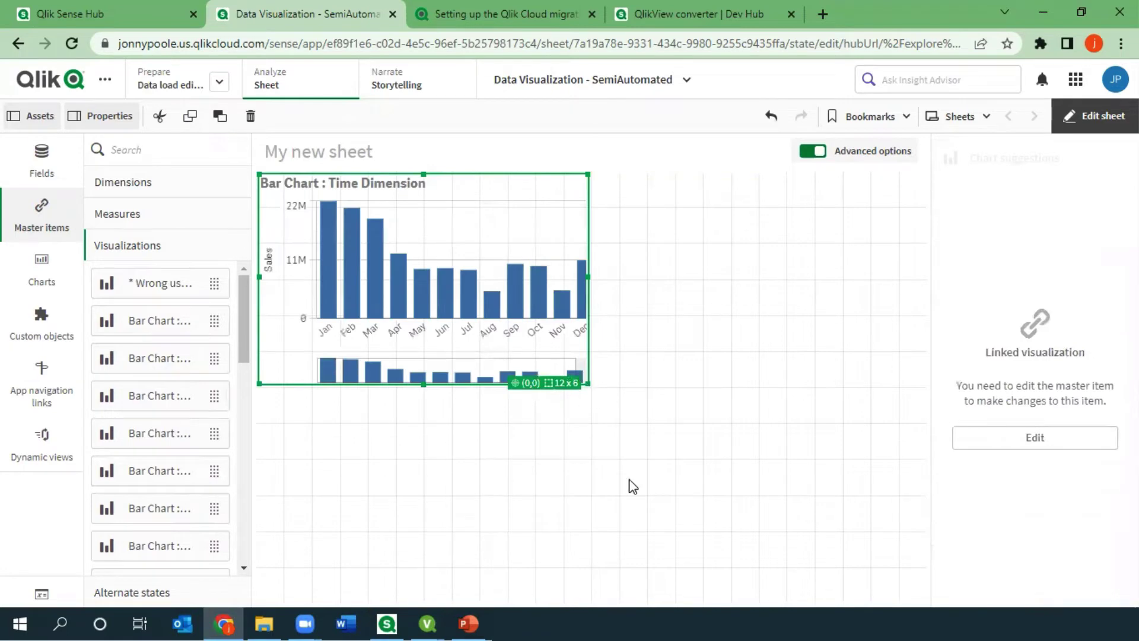
drag(587, 383, 748, 506)
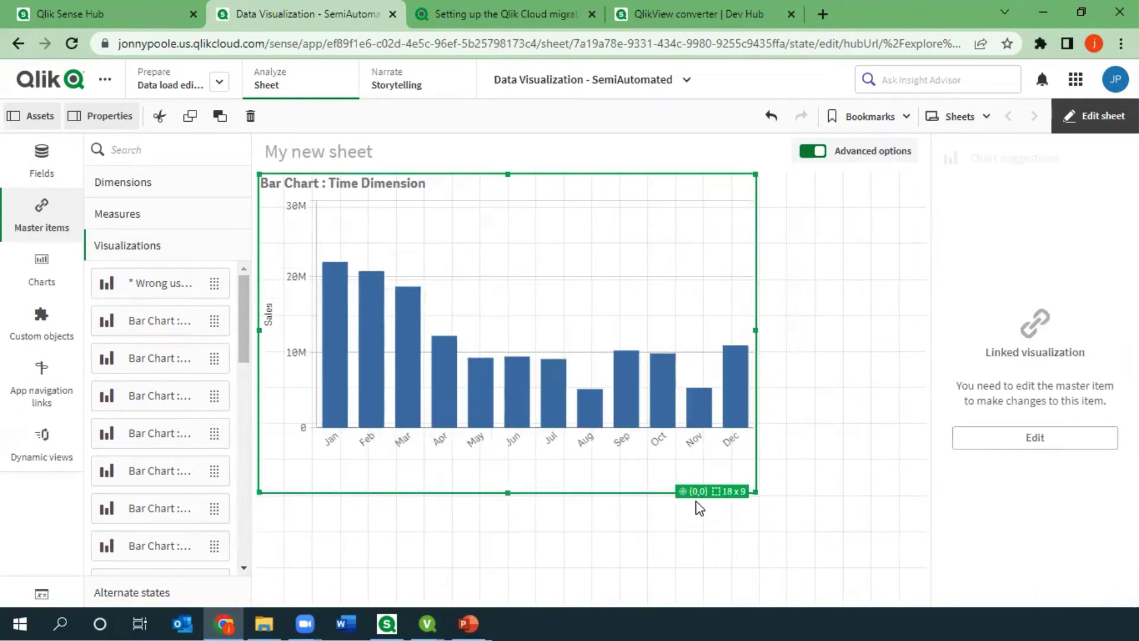
Open the Time Dimension bar chart's master visualization for editing, check its colors and legend settings, and finish editing
click(1035, 437)
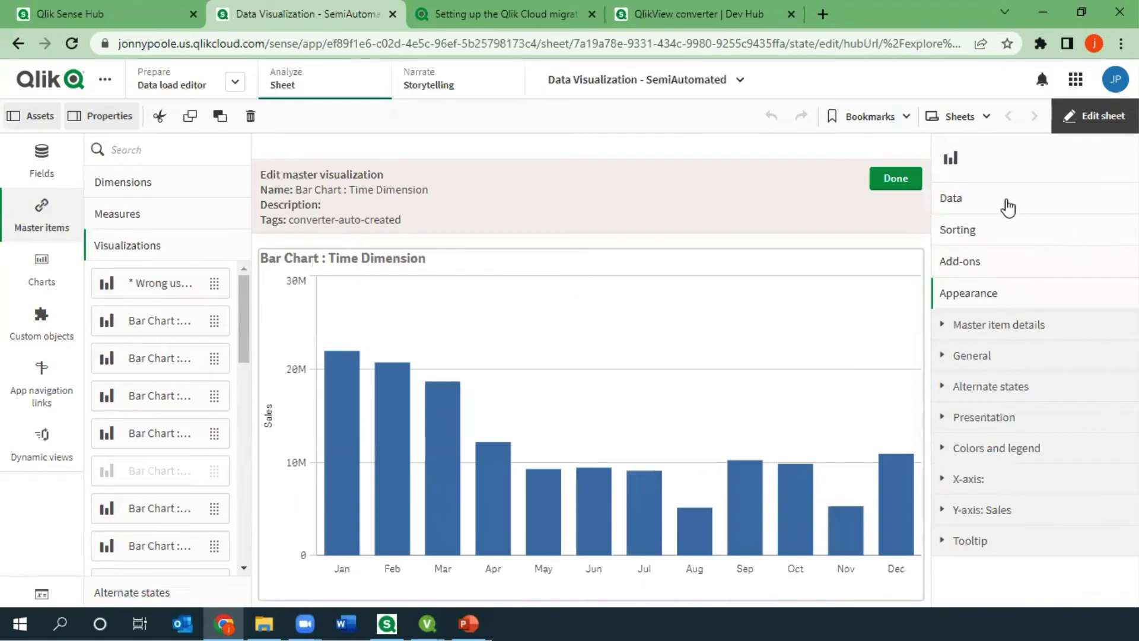
click(983, 451)
click(1002, 448)
click(896, 180)
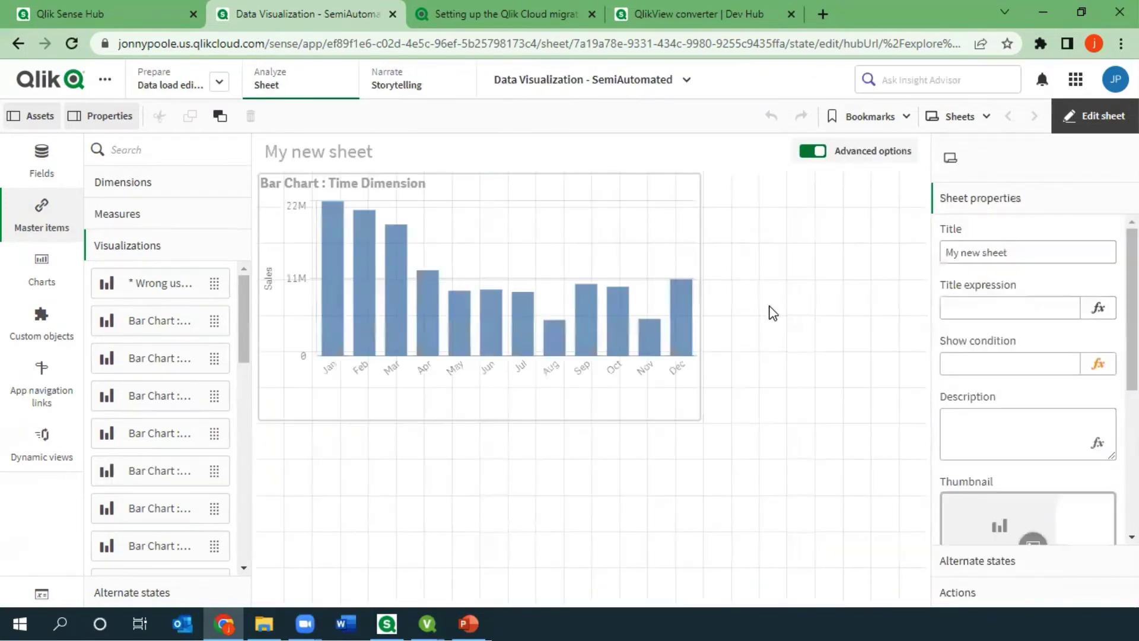
Shrink the Time Dimension bar chart on the sheet to 10 x 5 grid cells
click(683, 410)
drag(699, 419, 523, 339)
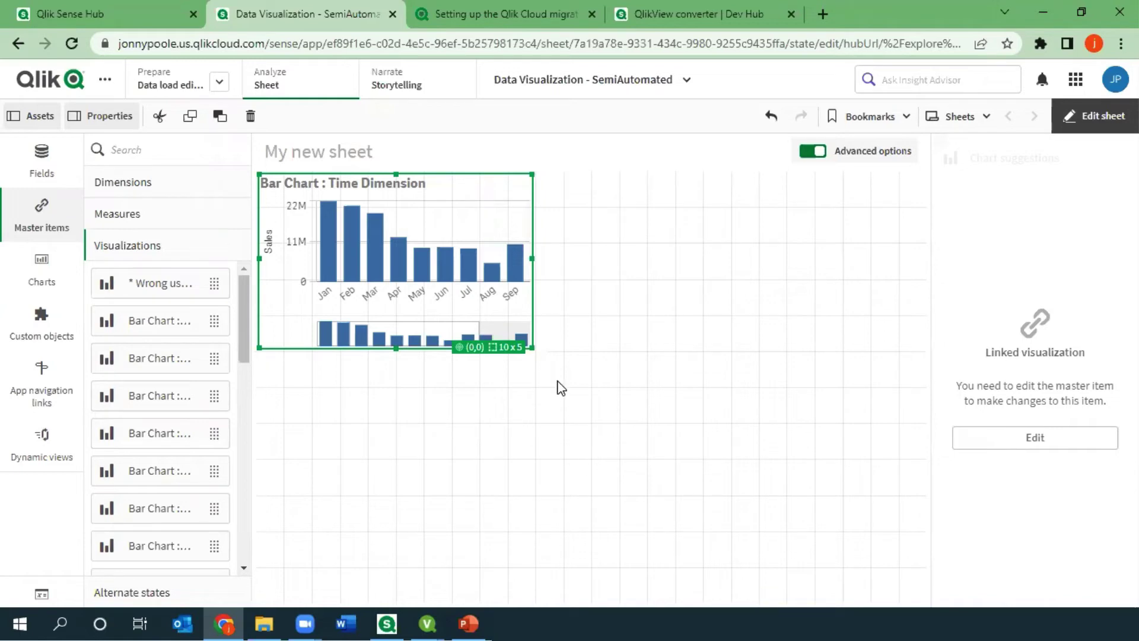
Look through the alternate states and fields available to the sheet, and return to the catalog
click(284, 388)
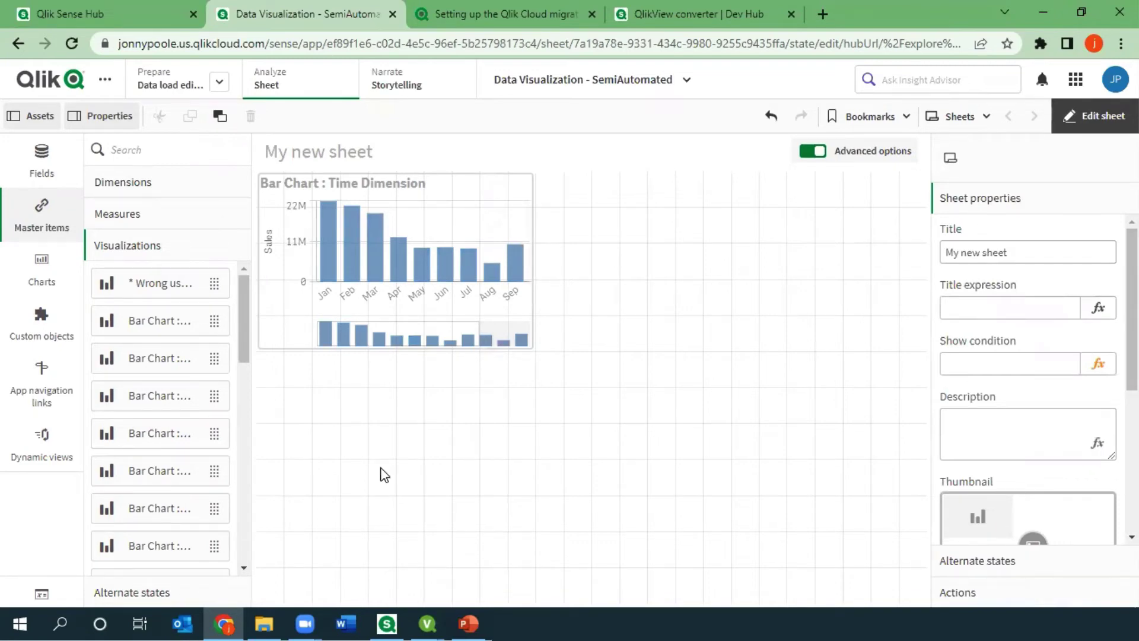
click(186, 591)
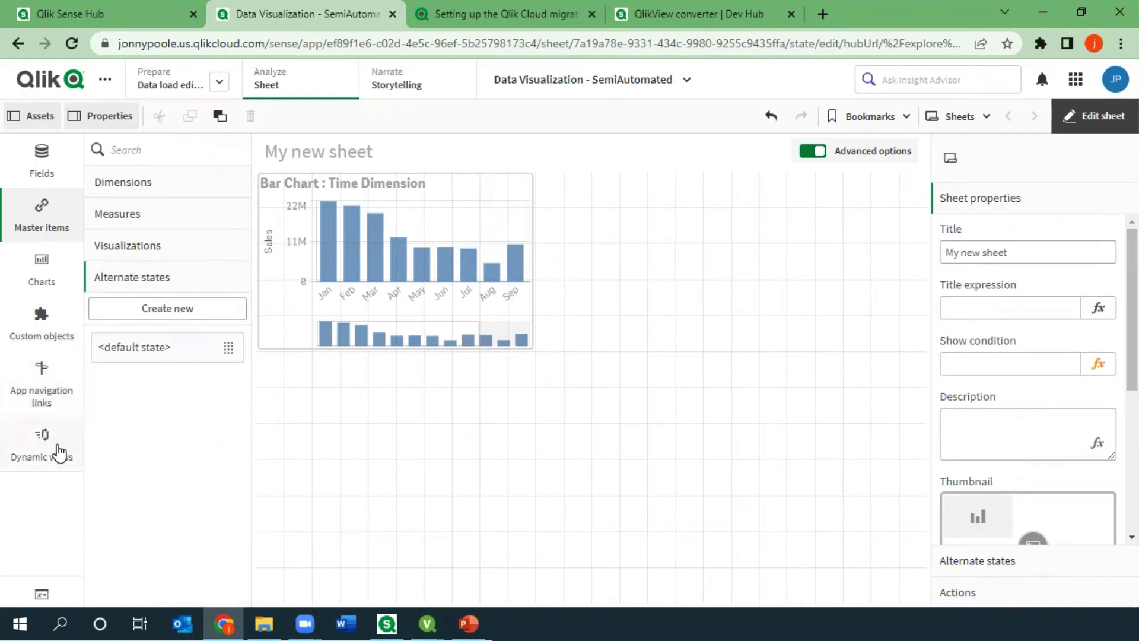
click(83, 166)
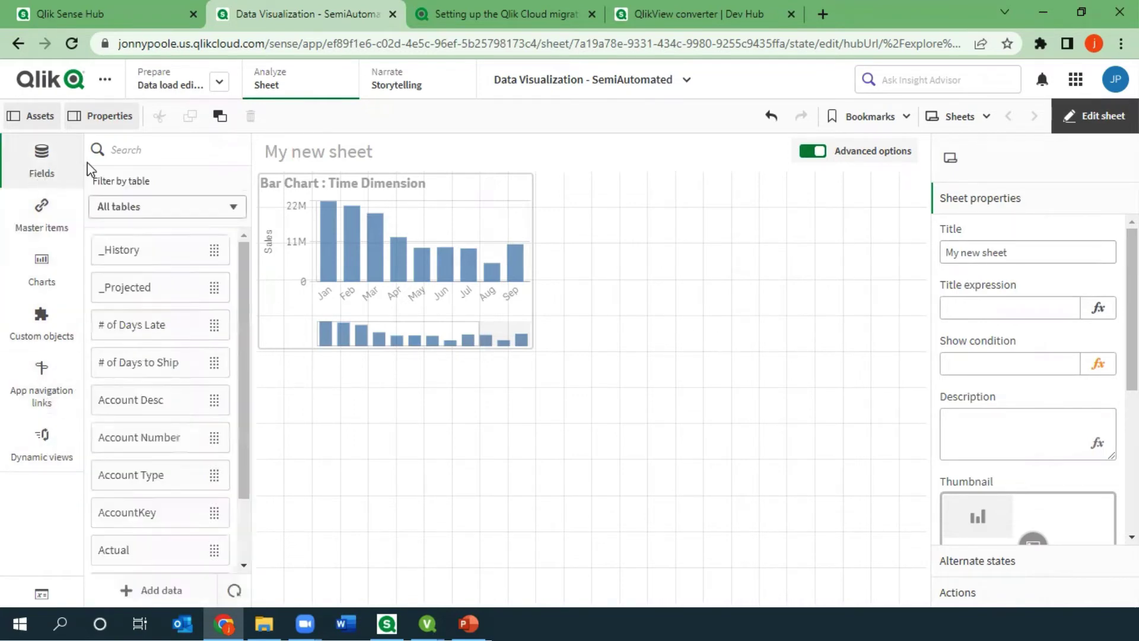
click(50, 84)
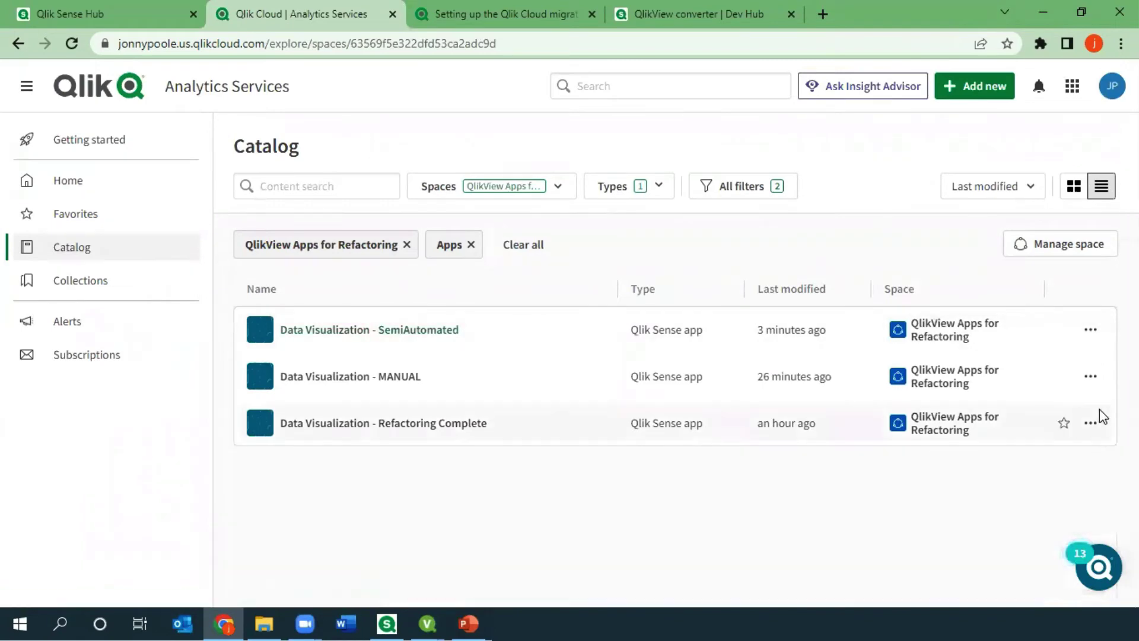
Open the performance evaluations of "Data Visualization - Refactoring Complete" and review the overview of the Oct 27, 2022 8:36 AM evaluation
click(1091, 424)
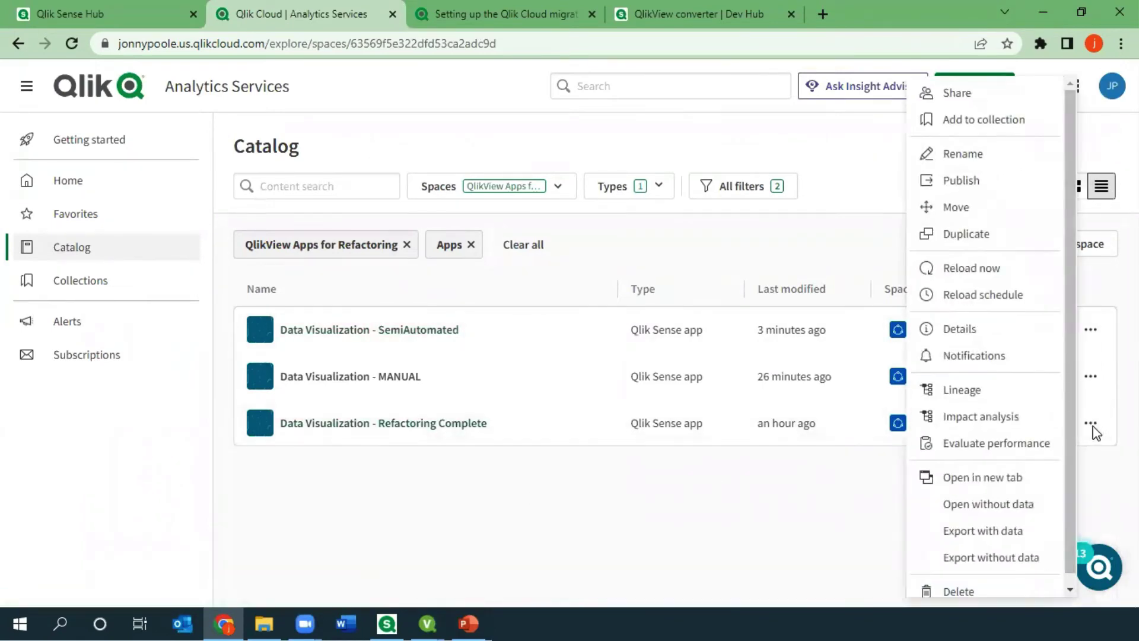
click(972, 343)
click(339, 367)
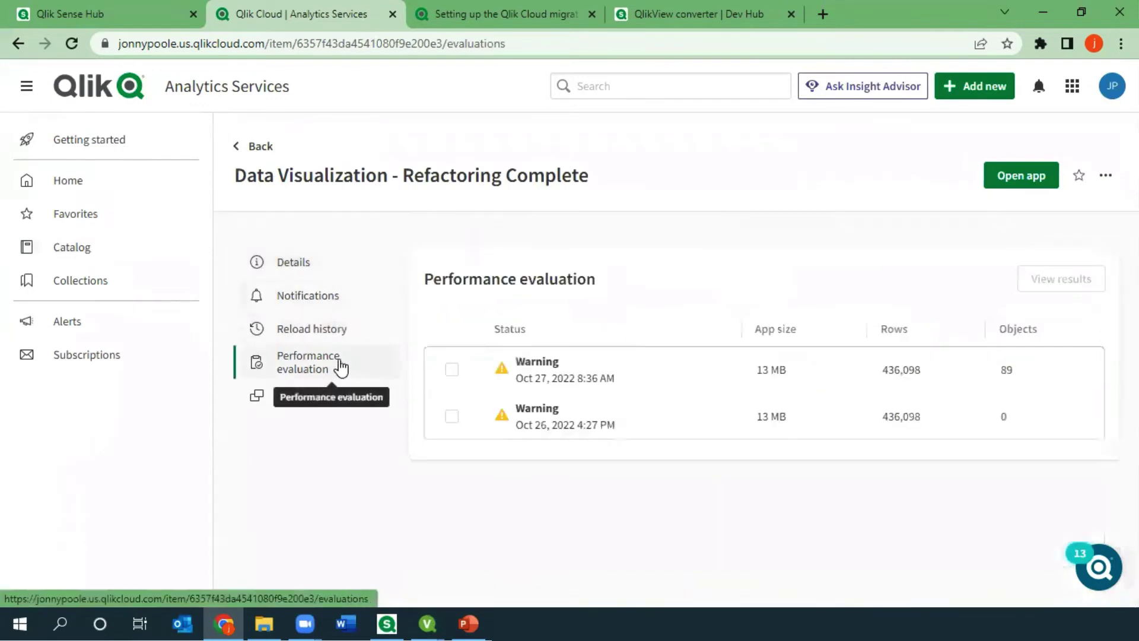
click(535, 363)
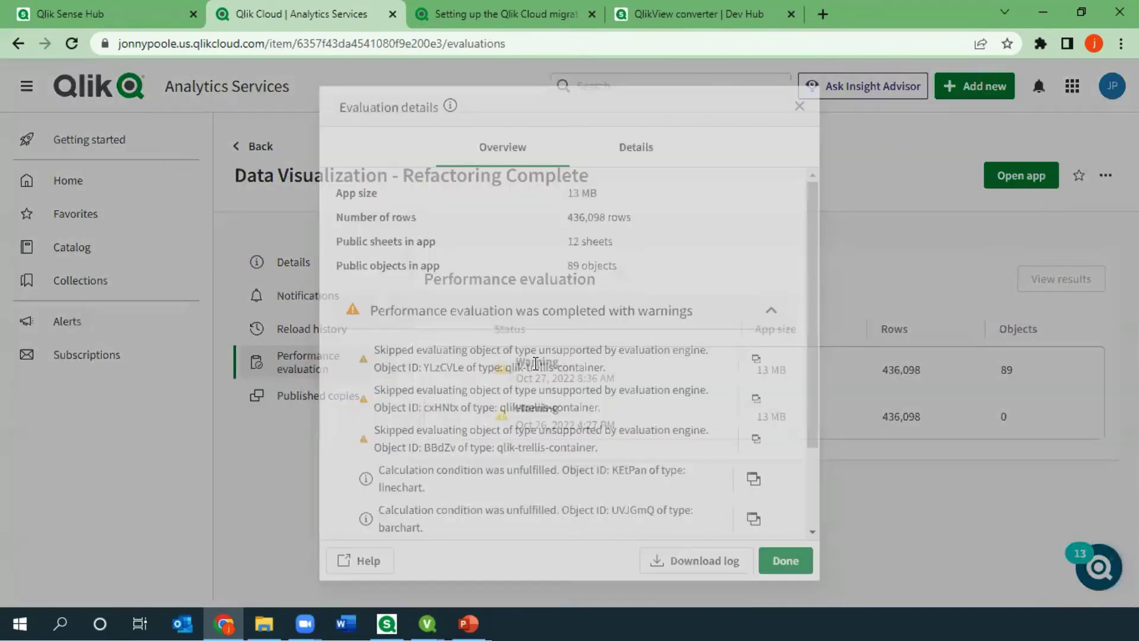
scroll(695, 350, down, 2)
scroll(687, 343, up, 2)
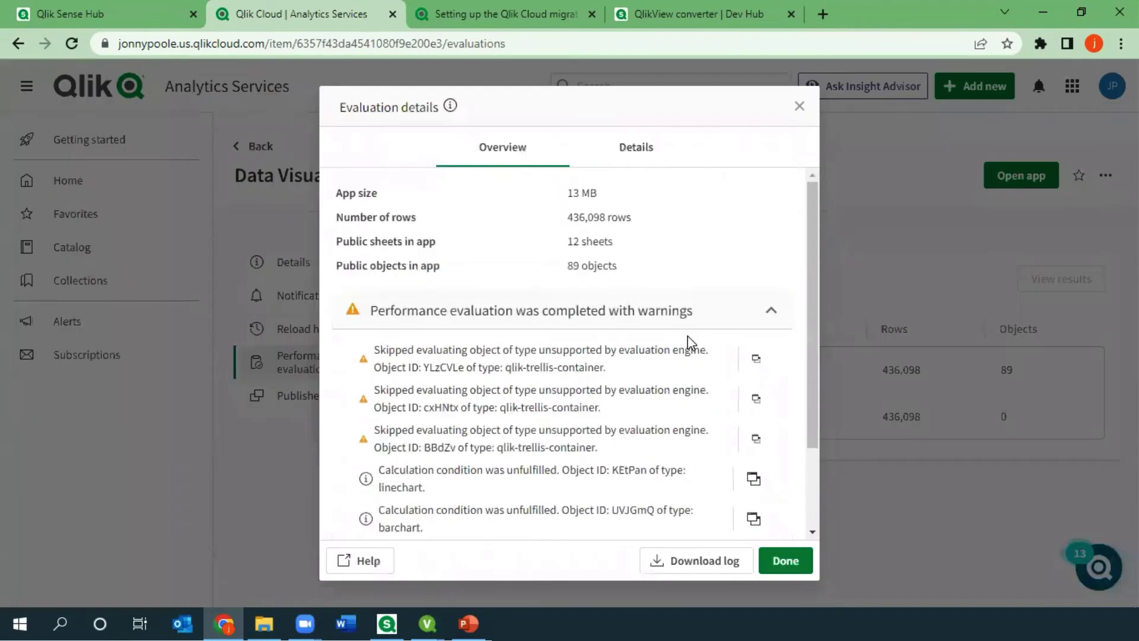
Review the evaluation details for public sheets by initial load time and the top 5 objects with the largest initial load time
click(630, 153)
click(576, 288)
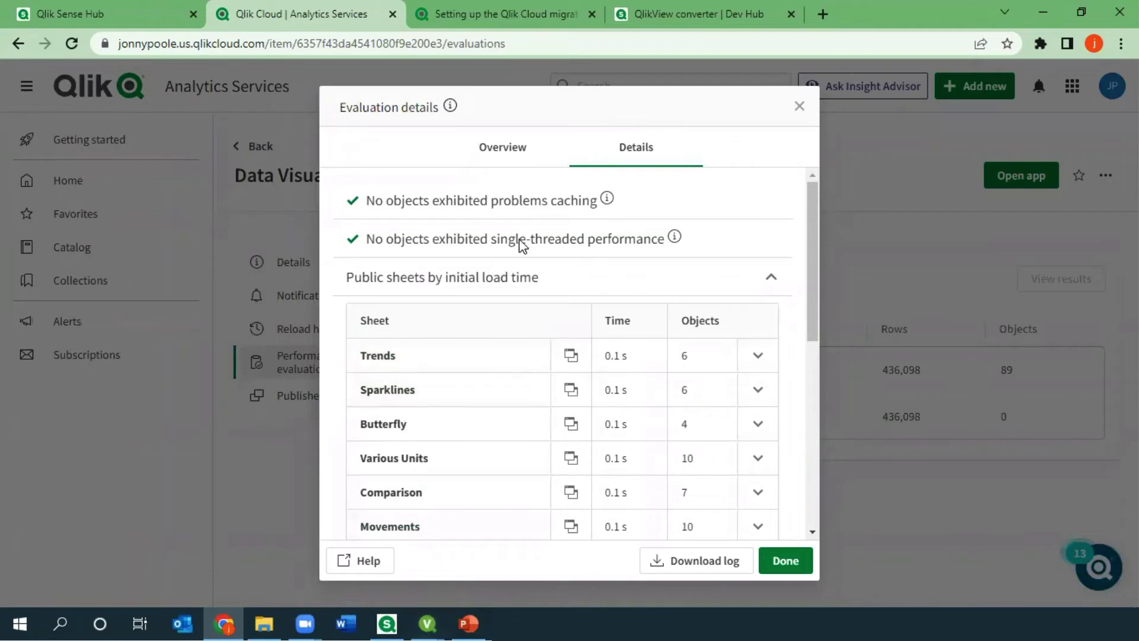
click(628, 280)
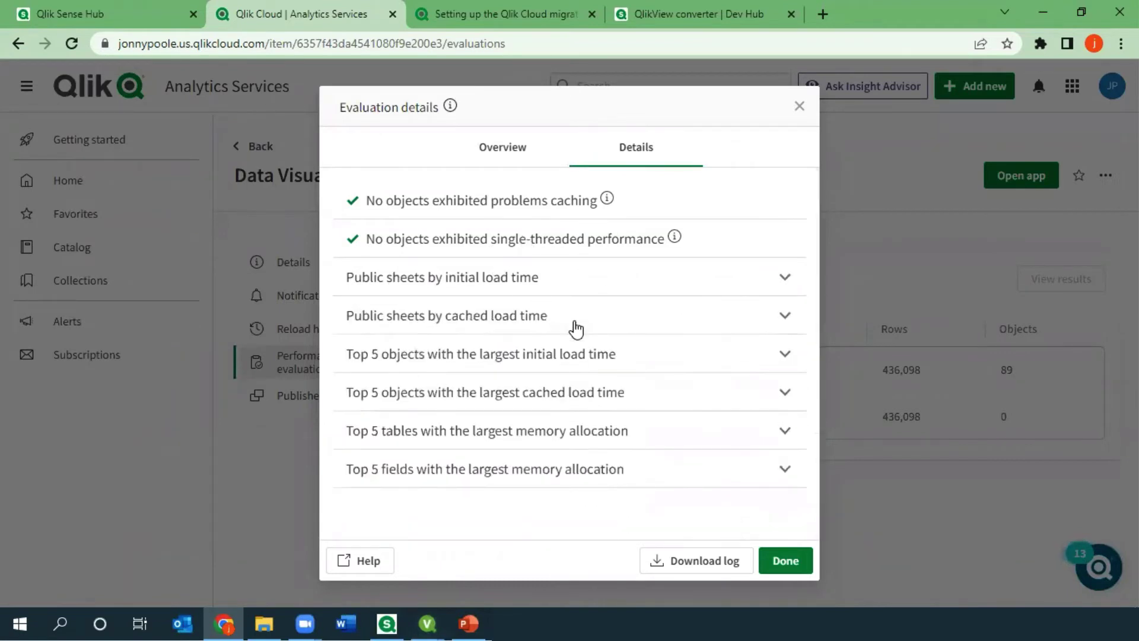
click(409, 356)
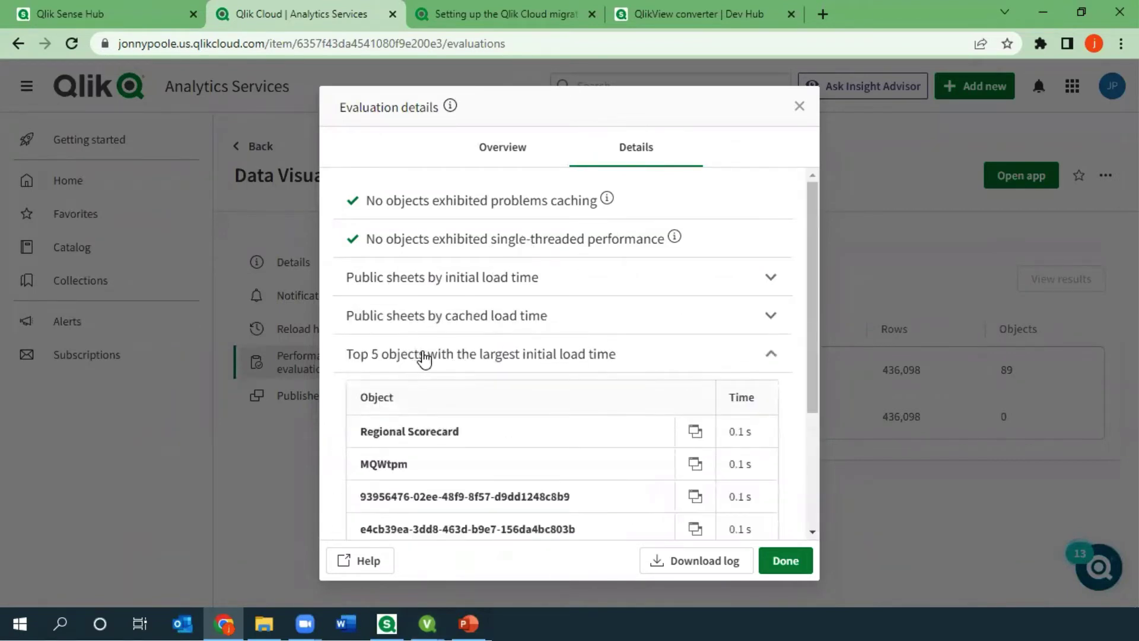
scroll(700, 442, down, 1)
click(442, 280)
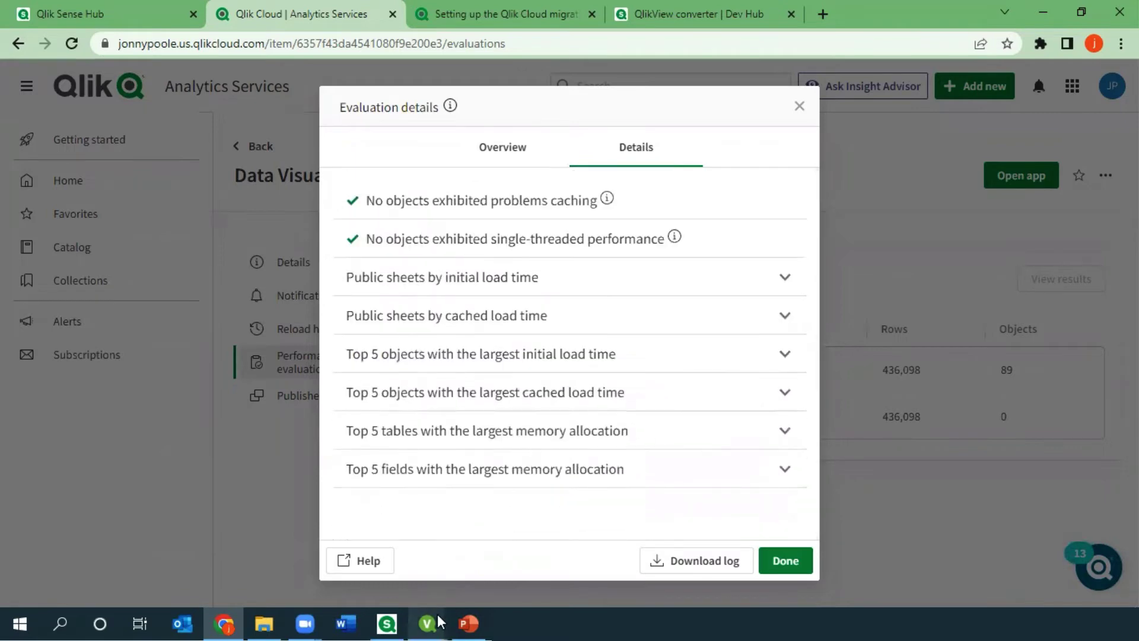
Review the top 5 tables with the largest memory allocation and close the evaluation details
click(549, 429)
scroll(594, 415, down, 2)
scroll(594, 409, down, 1)
scroll(570, 402, up, 3)
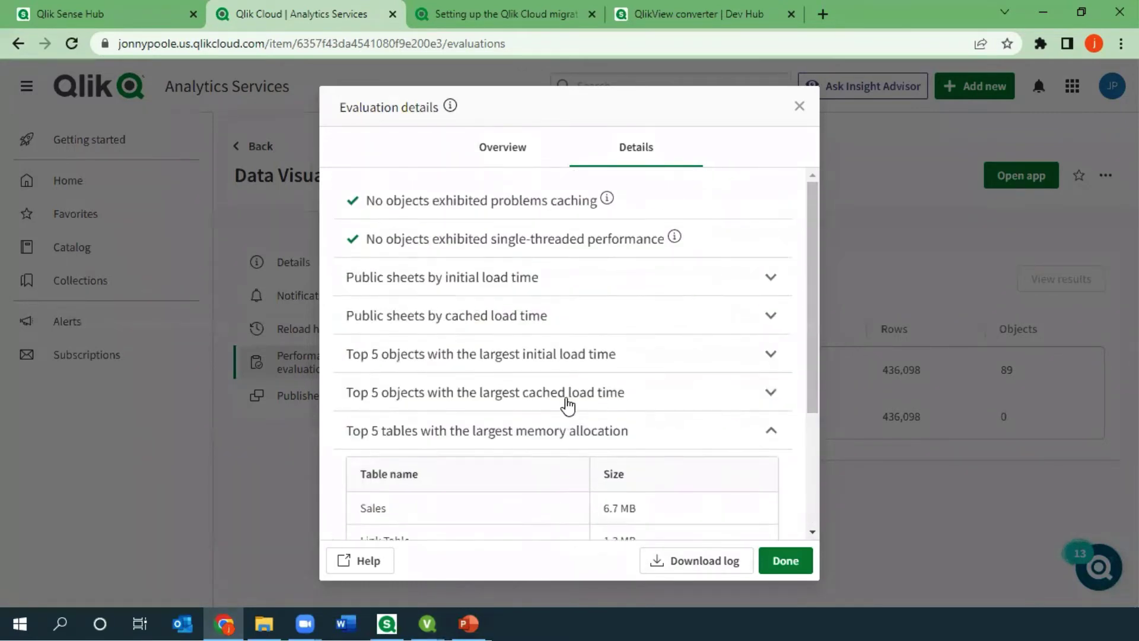
click(563, 429)
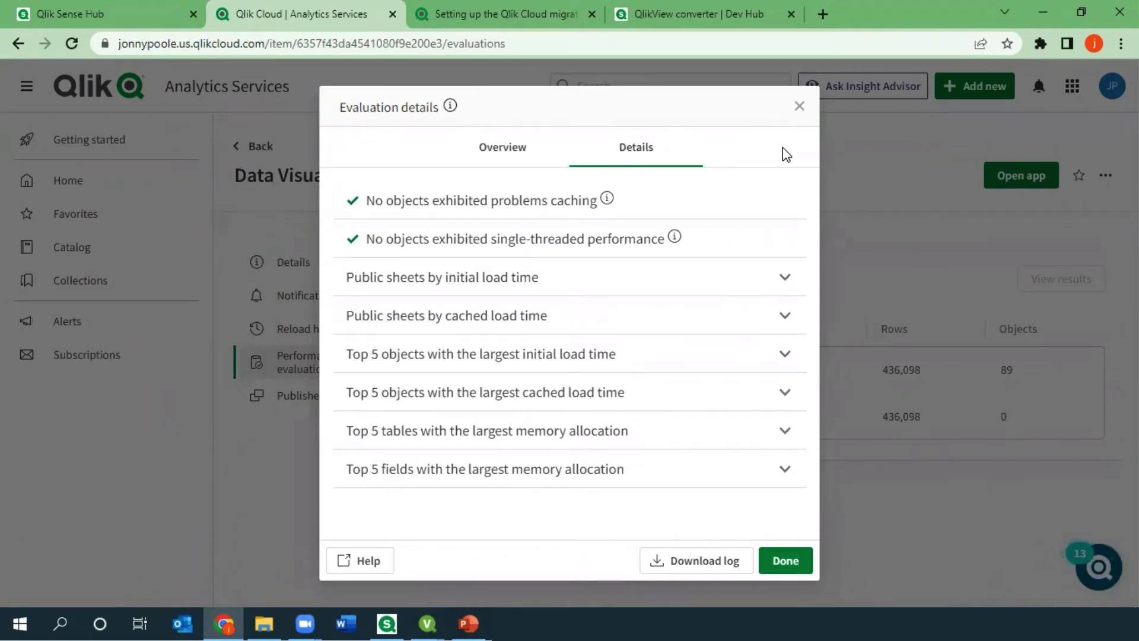
click(800, 107)
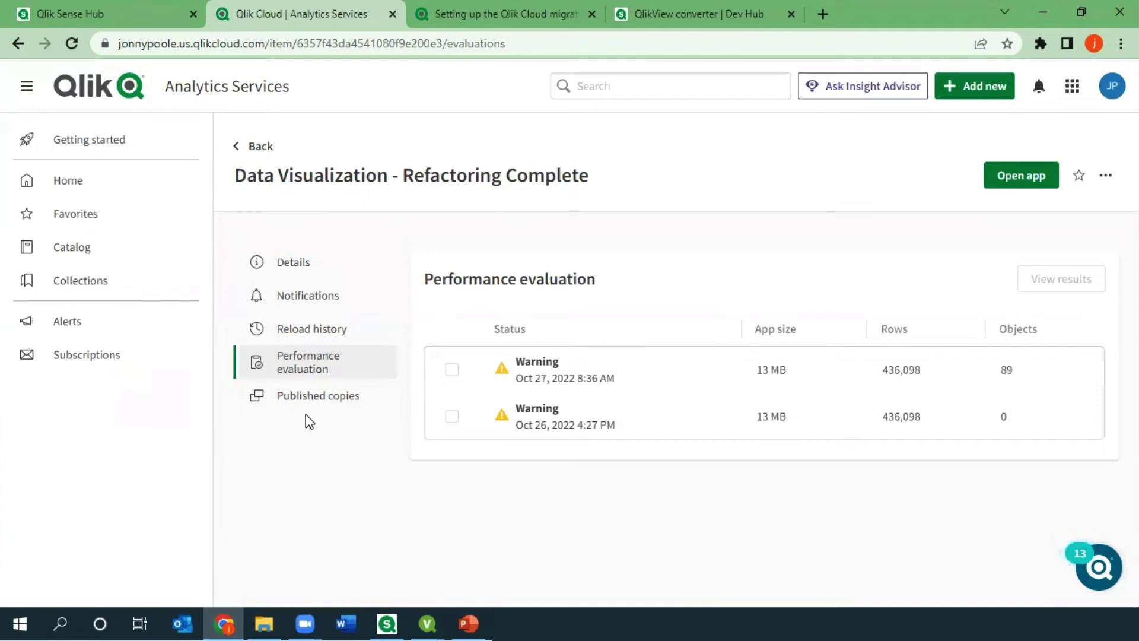
Check the app's reload history and open the lineage of "Data Visualization - Refactoring Complete"
click(332, 331)
click(253, 146)
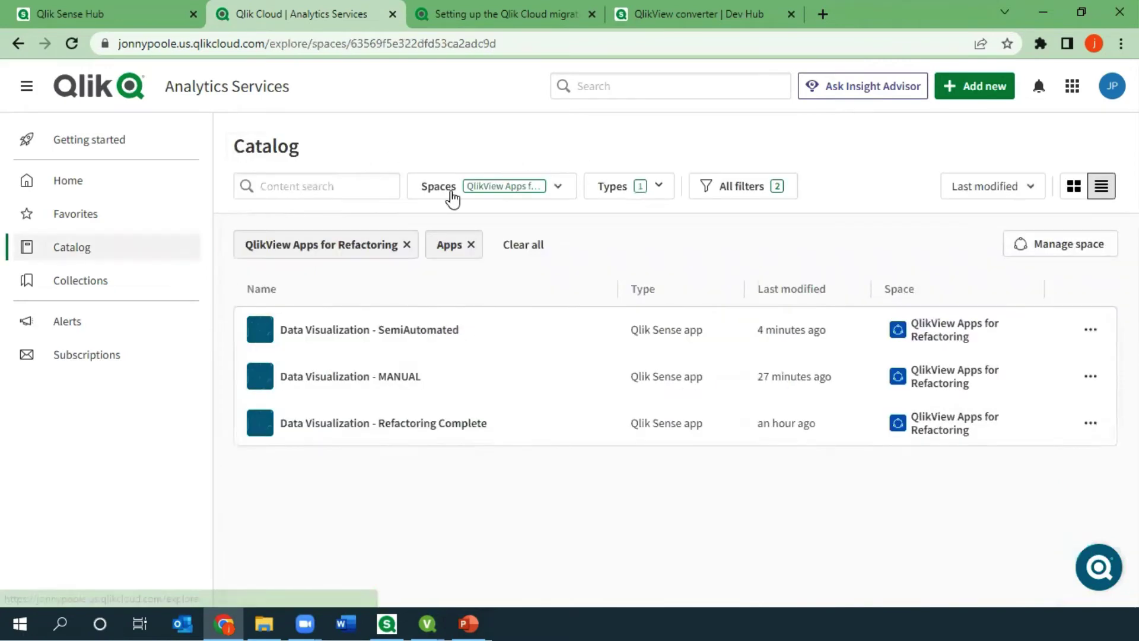
click(1092, 424)
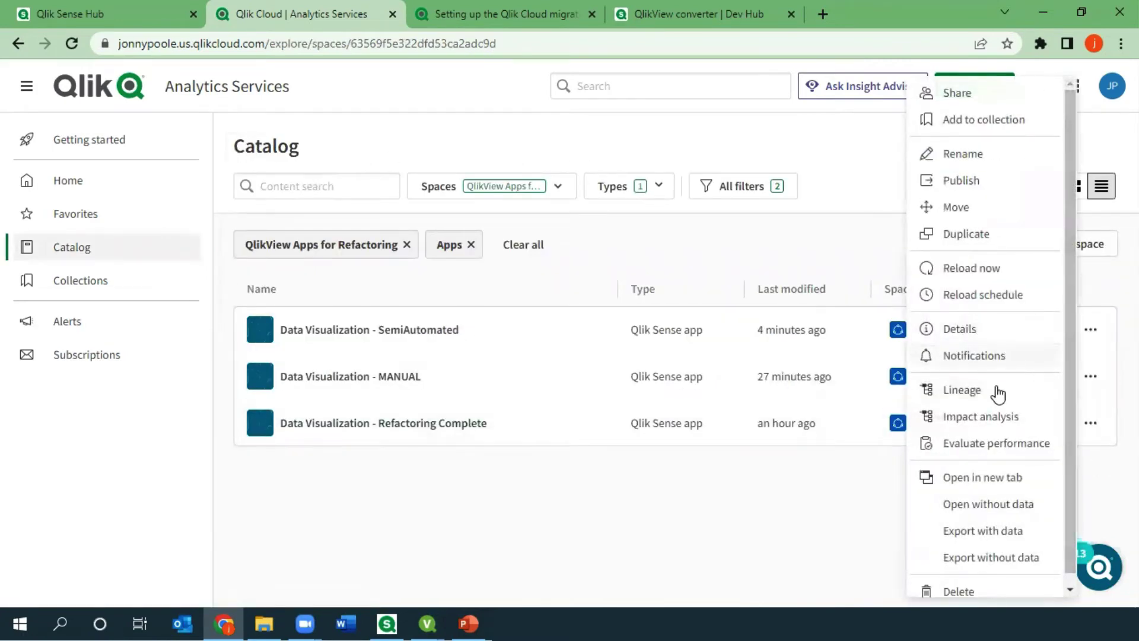
click(989, 397)
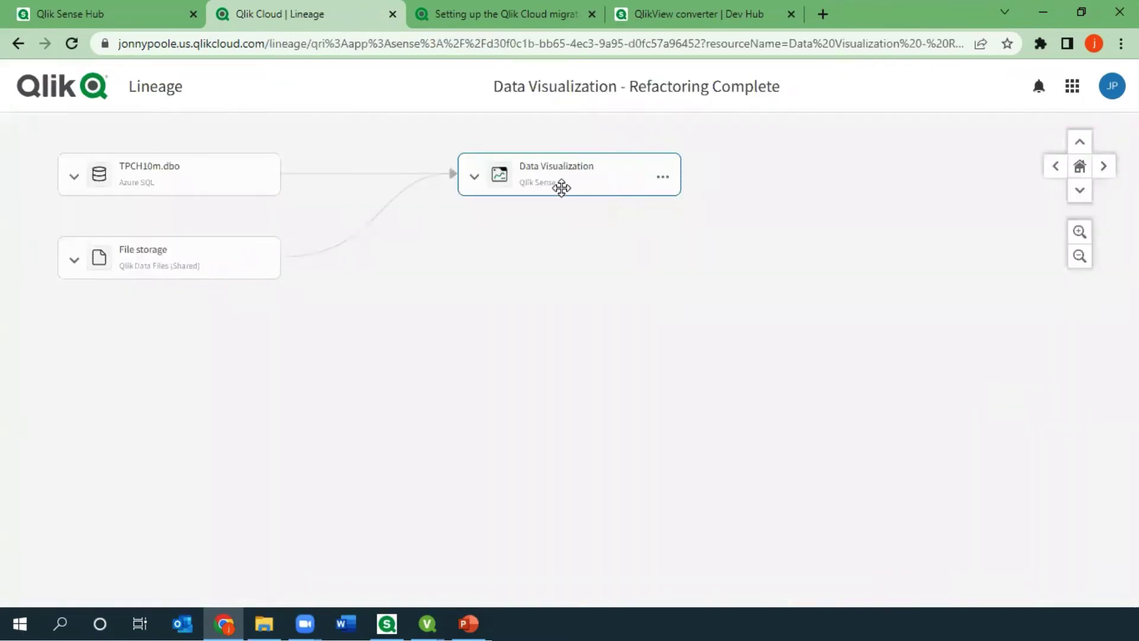
Examine the app's tables in the lineage graph, and expand File storage to inspect the fields and details of Region.qvd
click(500, 208)
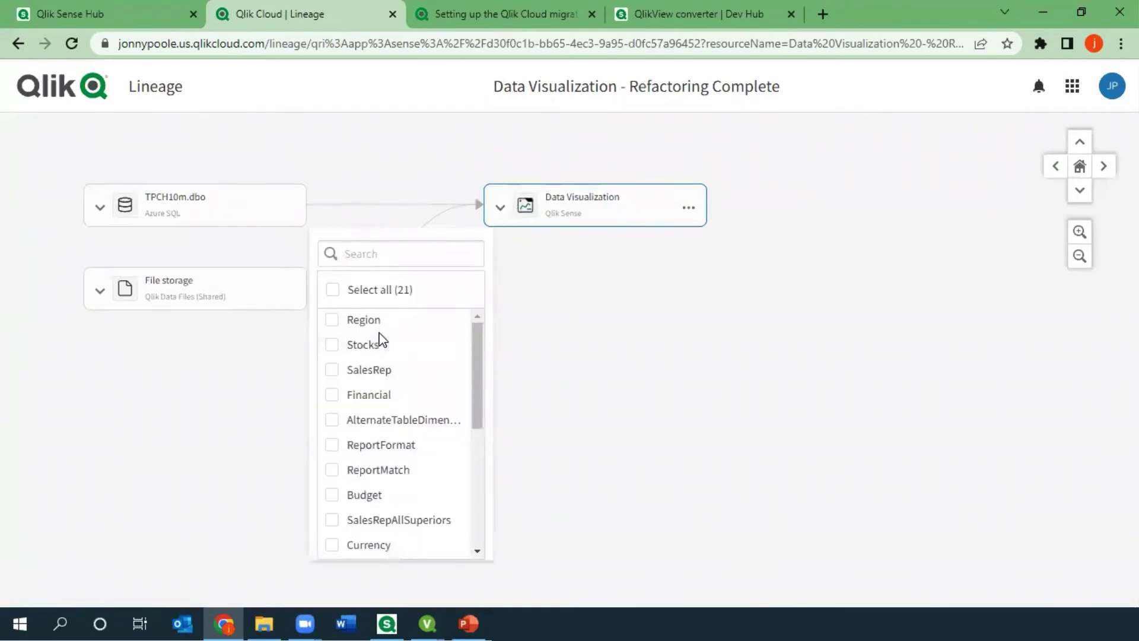
click(499, 211)
click(100, 294)
scroll(259, 380, down, 3)
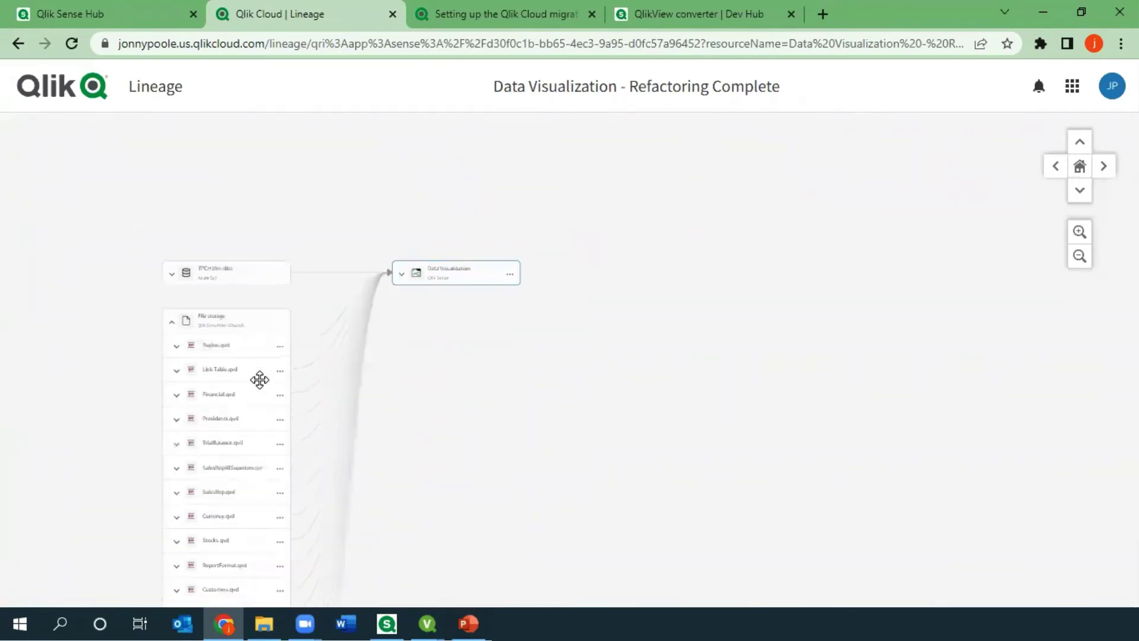
drag(914, 347, 820, 262)
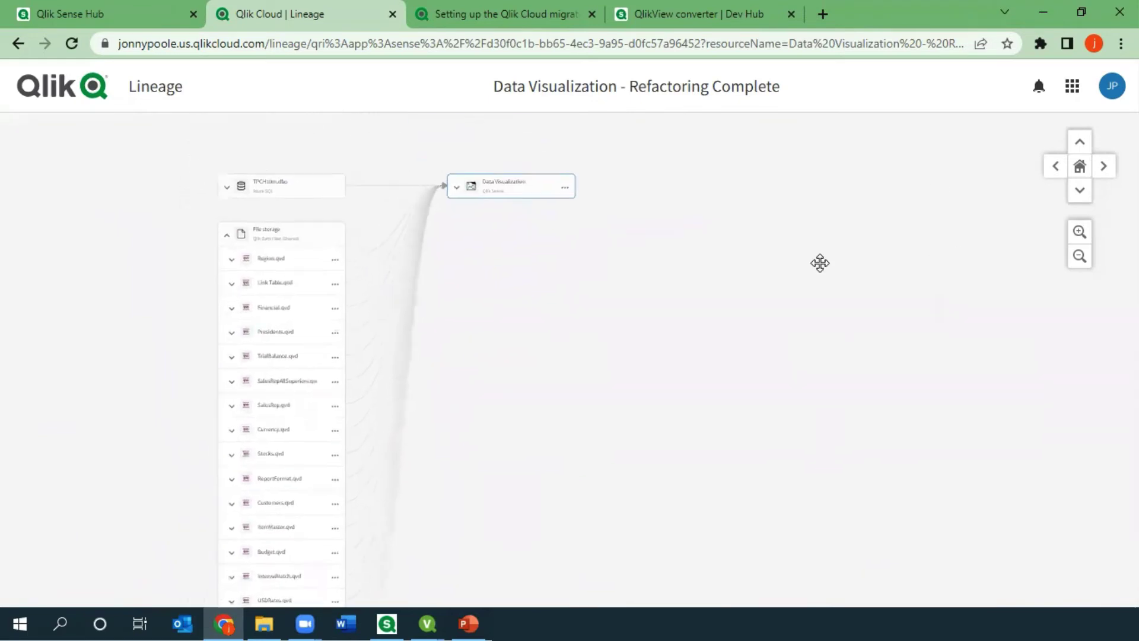
click(233, 264)
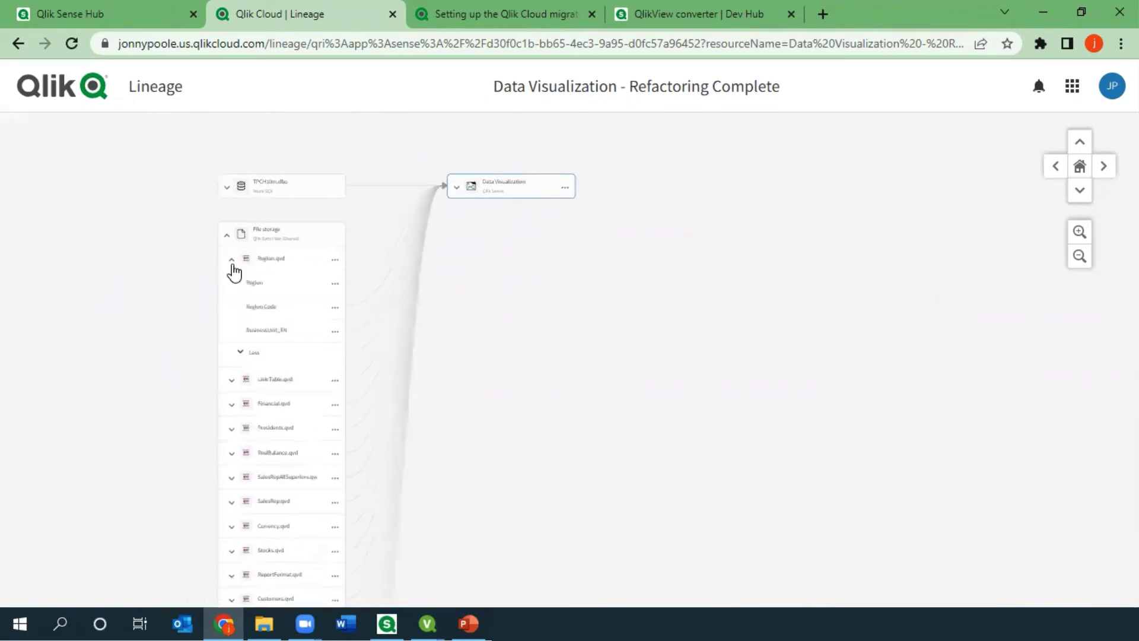
click(233, 261)
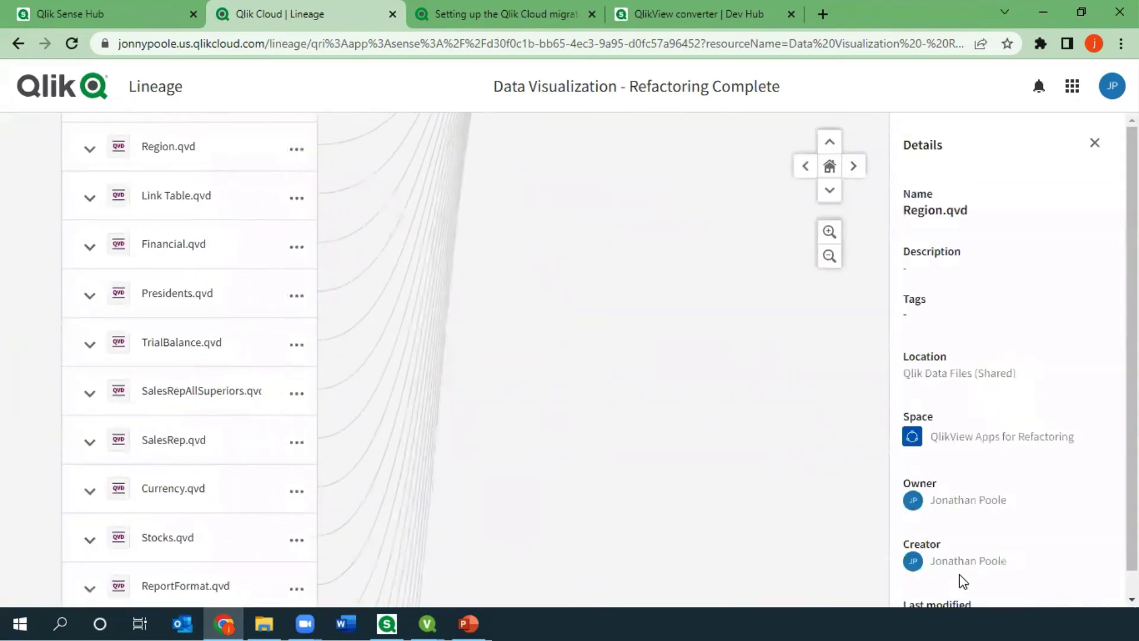
Inspect the REGION table under the TPCH10m.dbo source, close the Region.qvd details, and return to the catalog
click(427, 298)
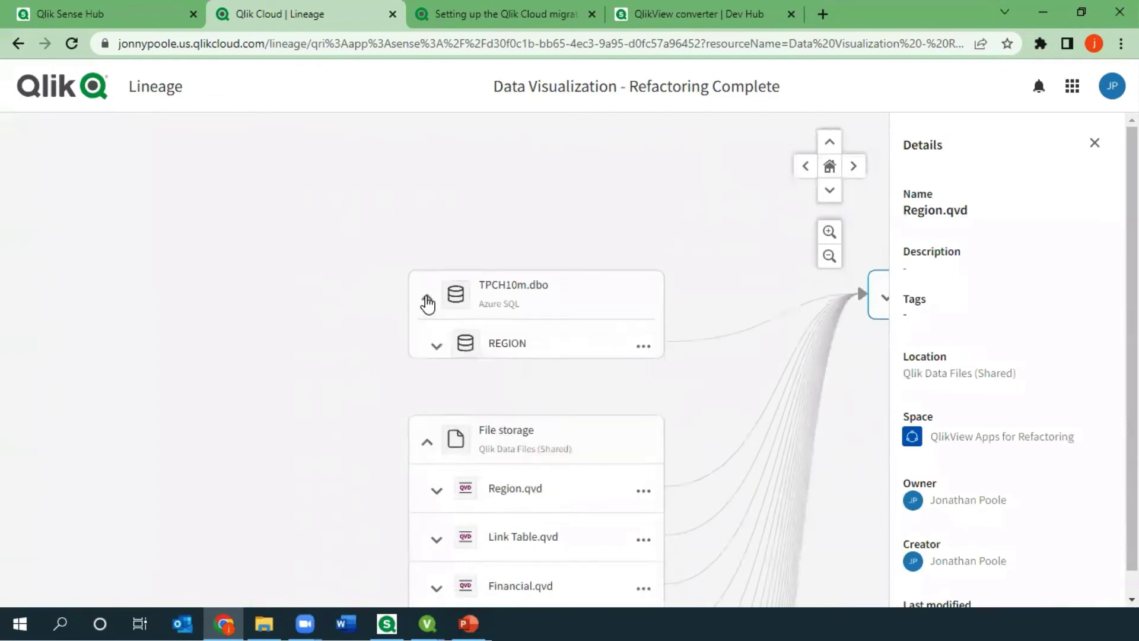
click(439, 355)
click(440, 353)
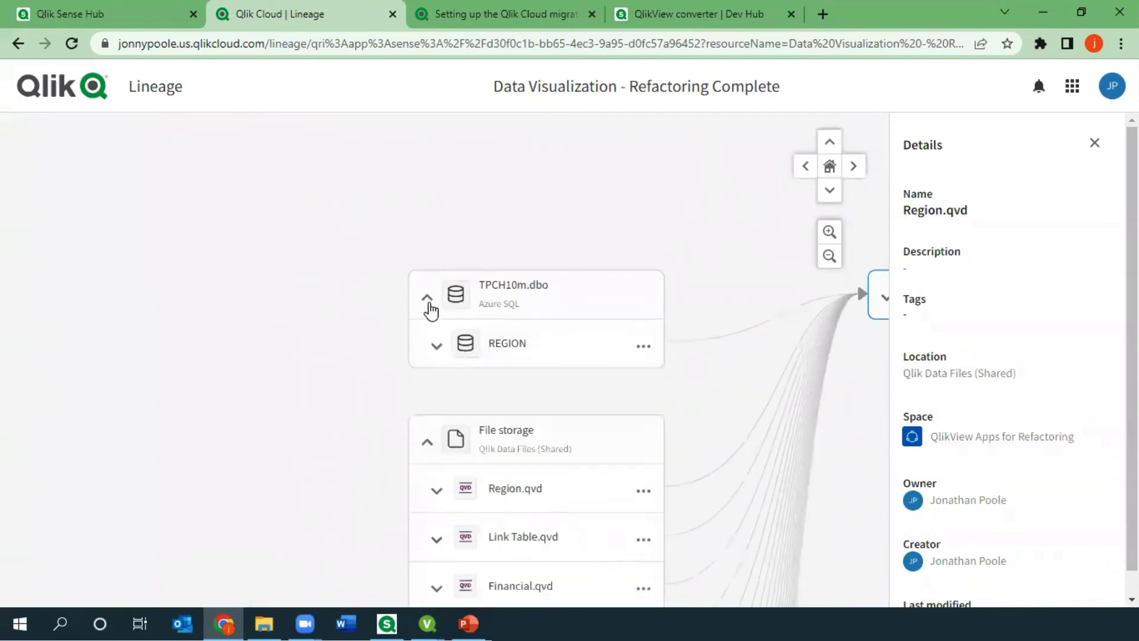
click(426, 298)
click(1095, 144)
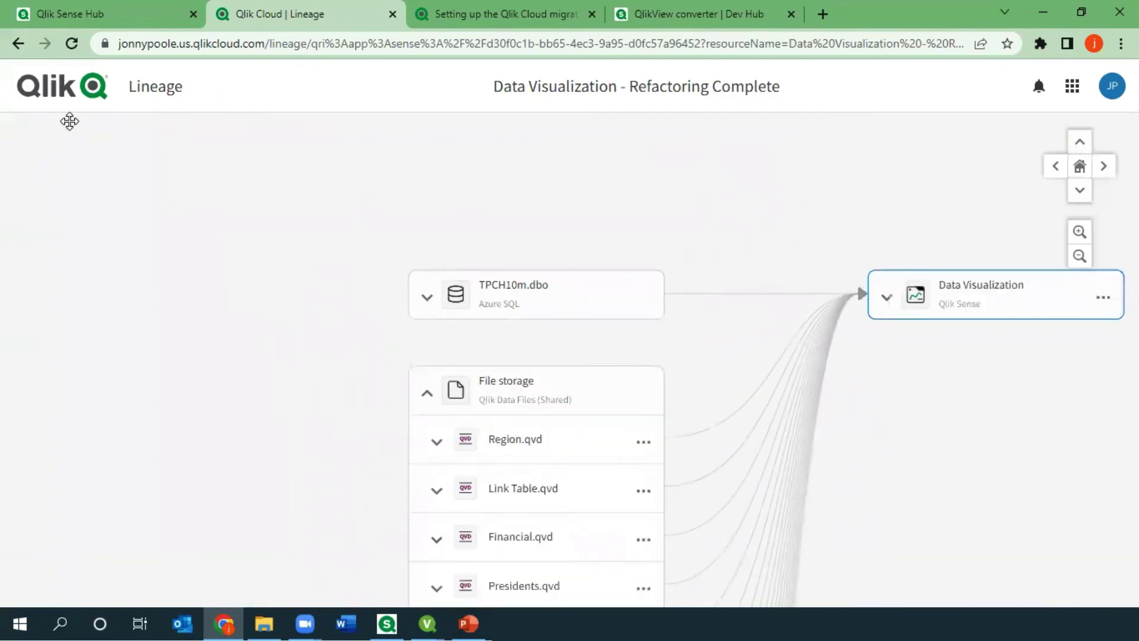
click(18, 43)
View the options for a new reload schedule on "Data Visualization - MANUAL" and cancel without saving it
click(1091, 377)
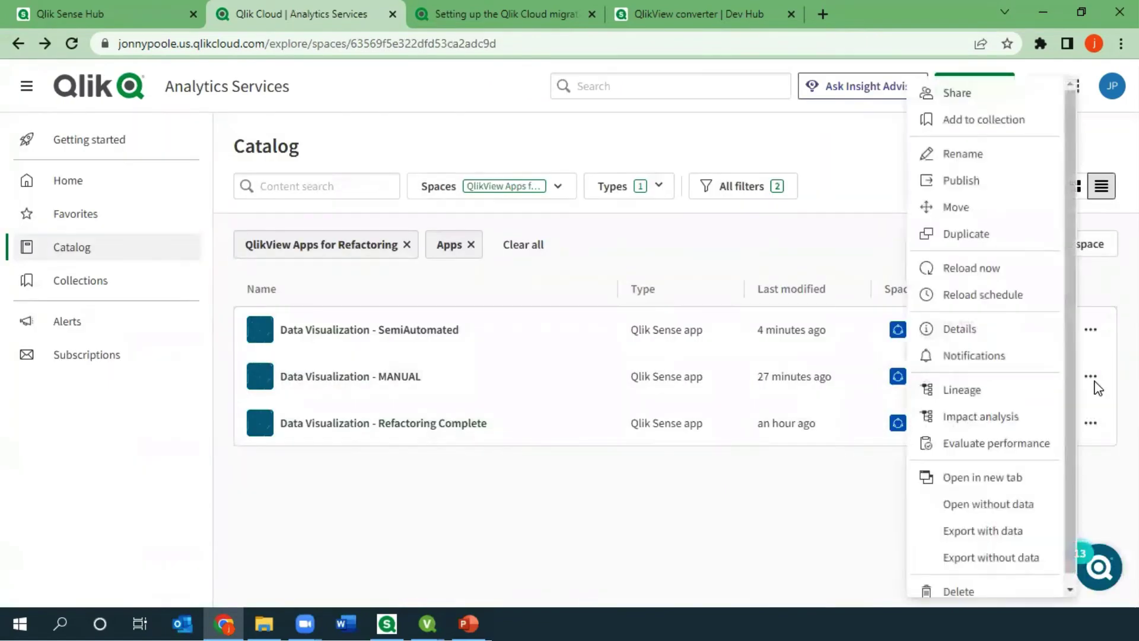
click(995, 297)
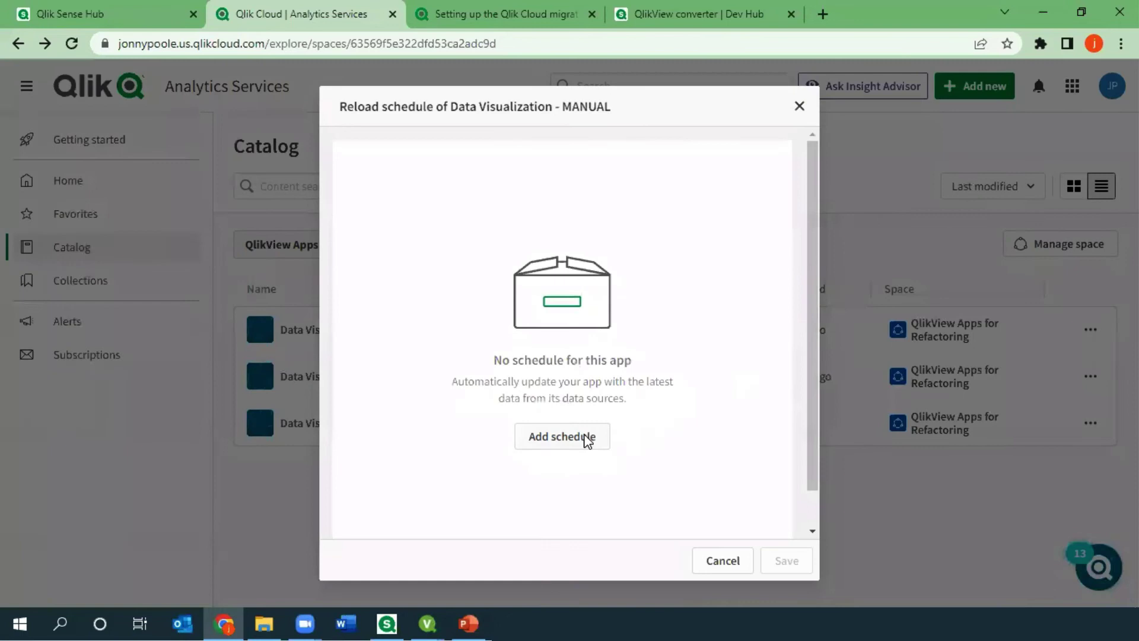
click(588, 440)
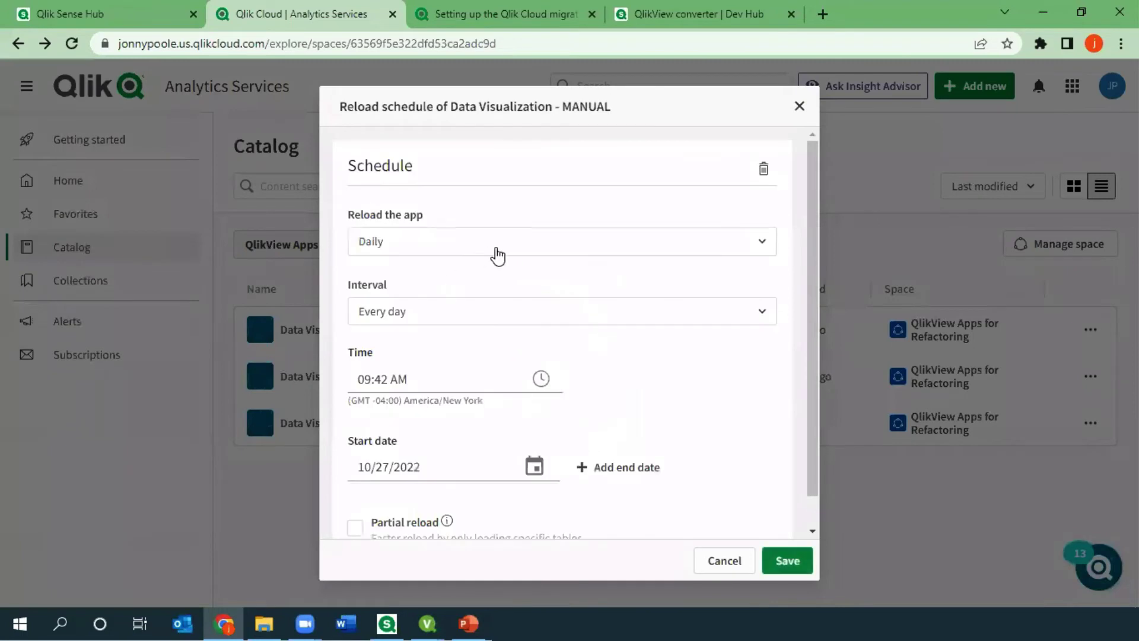
scroll(810, 473, down, 1)
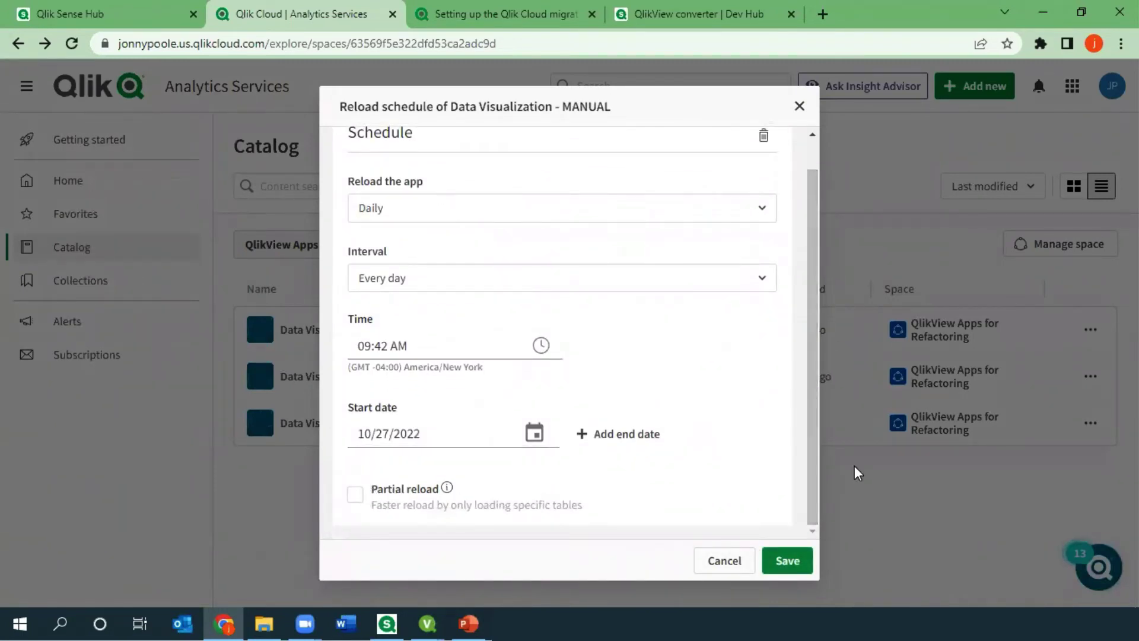
click(731, 568)
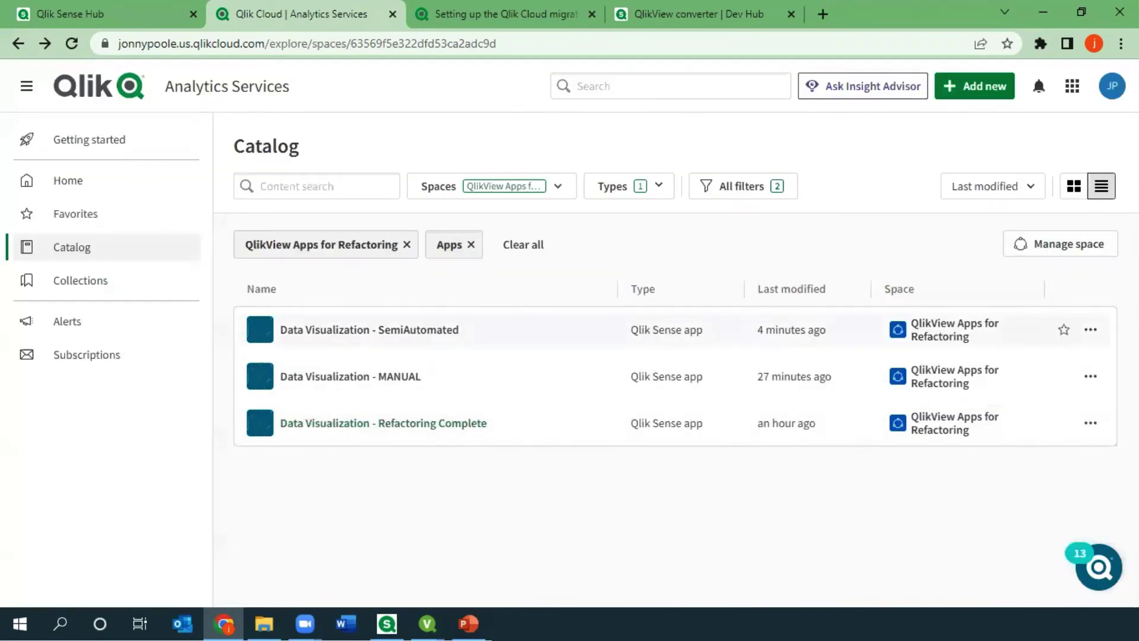
Open the Data Visualization sheet of "Data Visualization - Refactoring Complete" and switch to the original document's Intro sheet in QlikView
click(1091, 423)
click(509, 460)
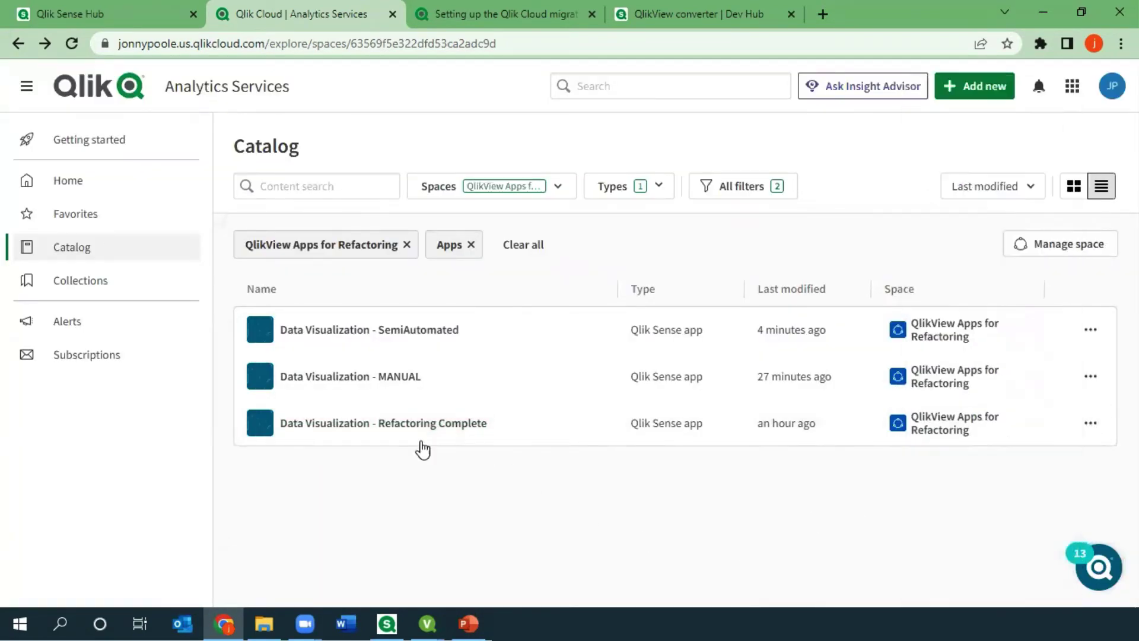
click(261, 429)
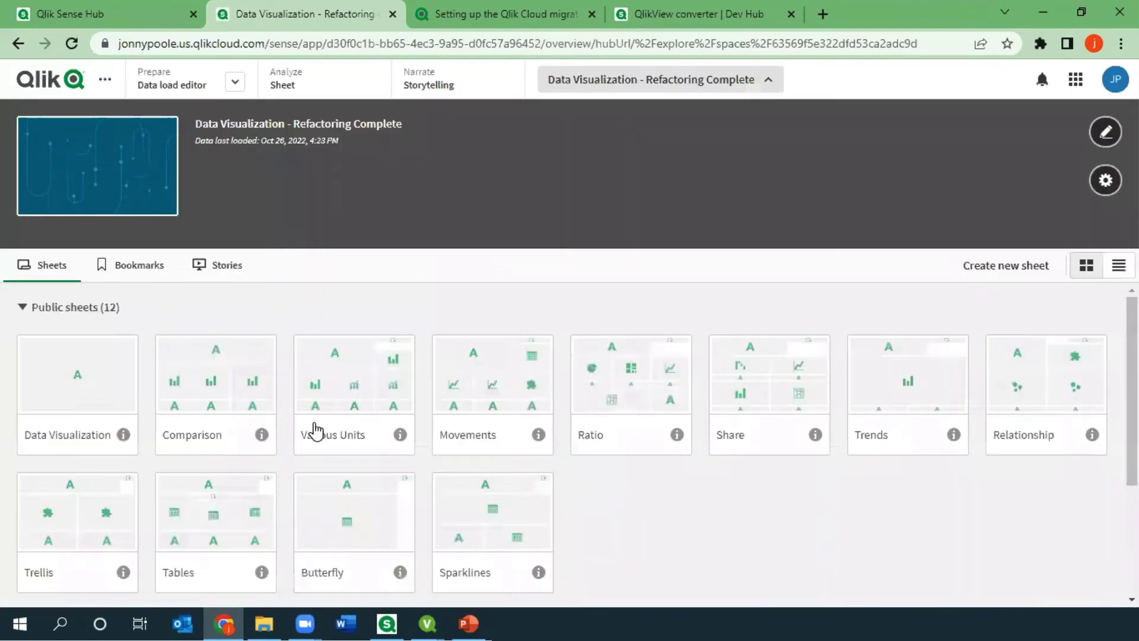
click(130, 365)
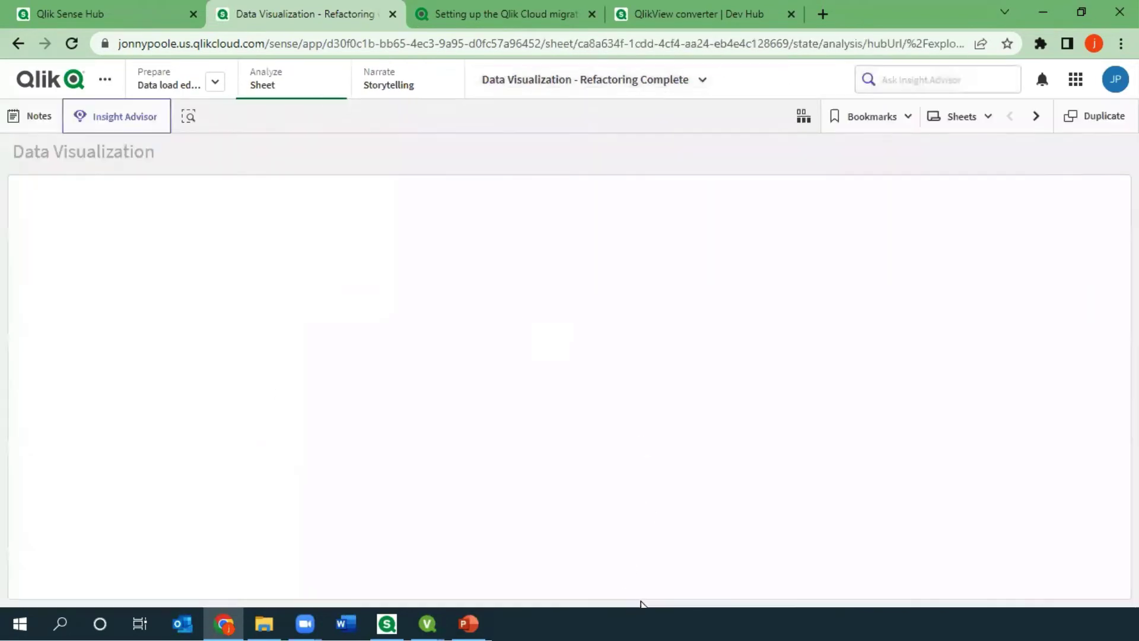
mouse_move(427, 623)
click(335, 552)
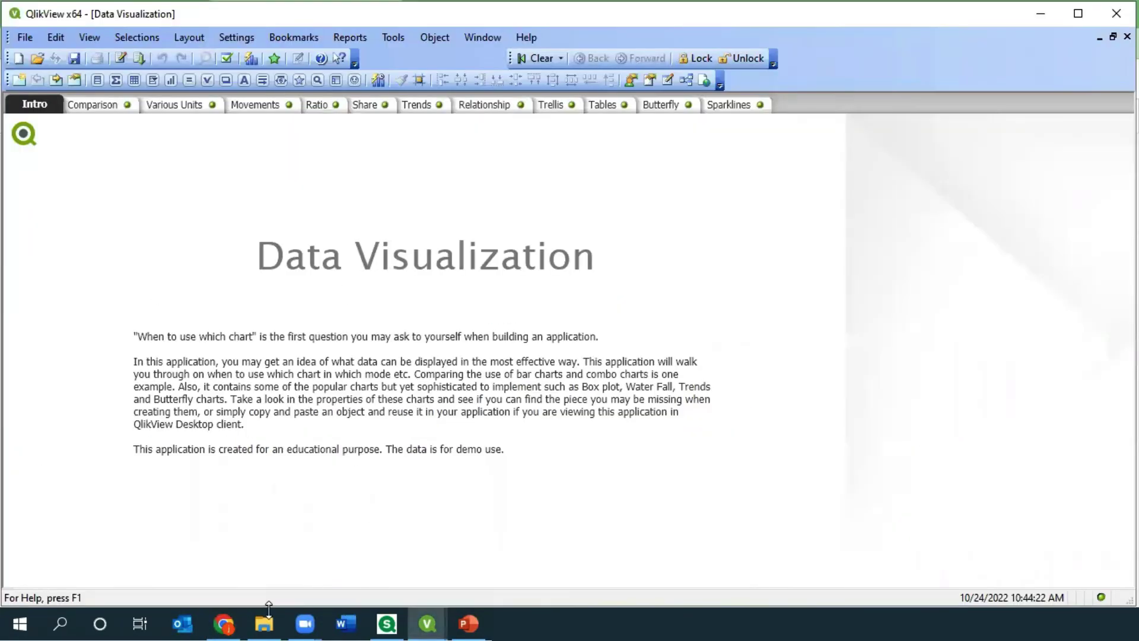
Return to the refactored app in Qlik Cloud and view its Comparison and Various Units sheets
click(224, 623)
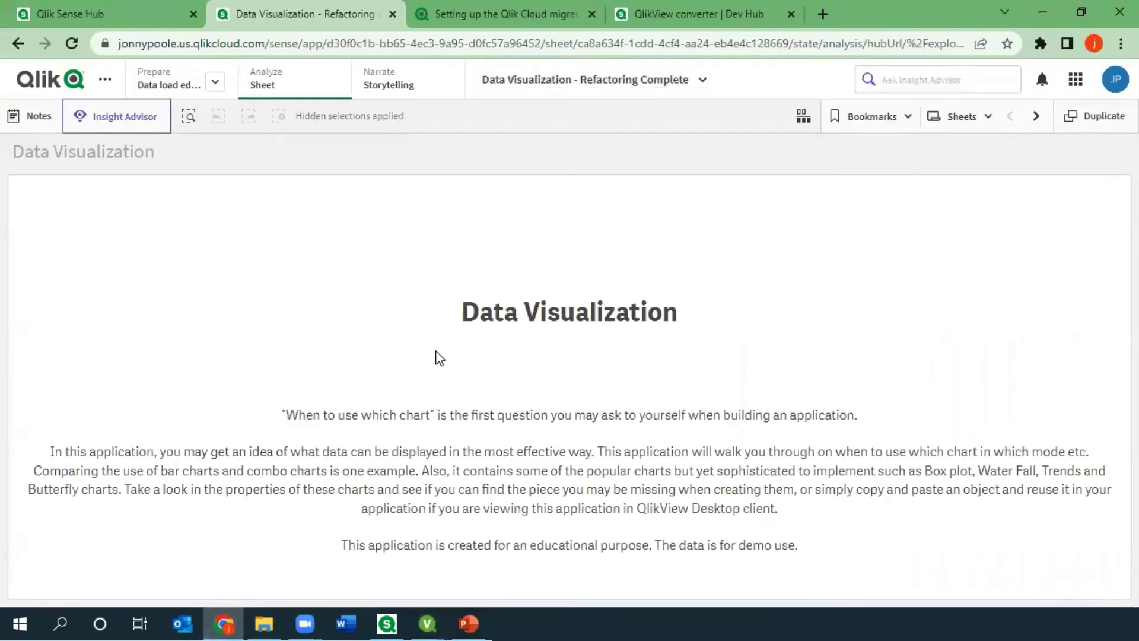
click(1047, 116)
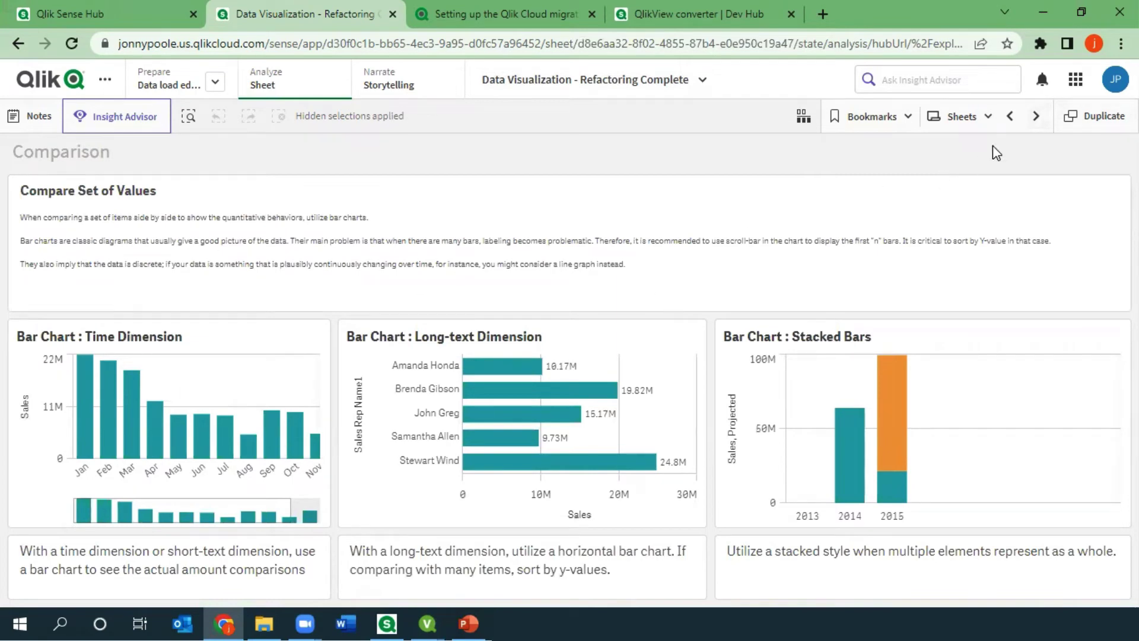
click(1035, 118)
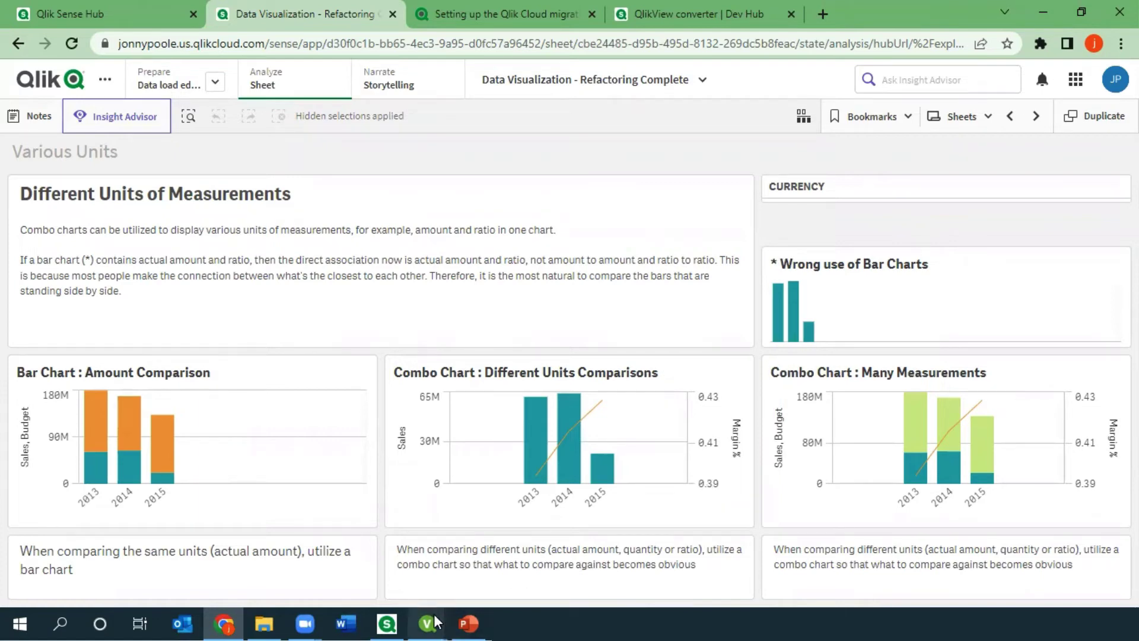
In QlikView's Trends sheet, inspect the Symbol and Stock combo chart's number formats for Avg, Stock High and Continuous X-axis, then cancel
mouse_move(427, 623)
click(496, 571)
click(421, 105)
right_click(549, 349)
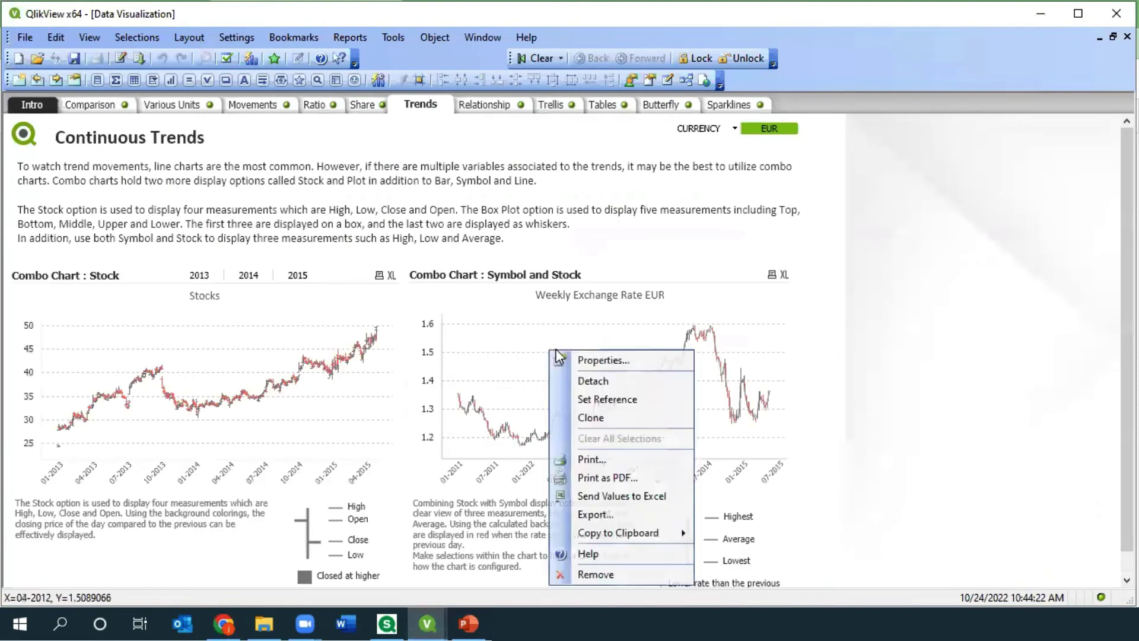
click(569, 359)
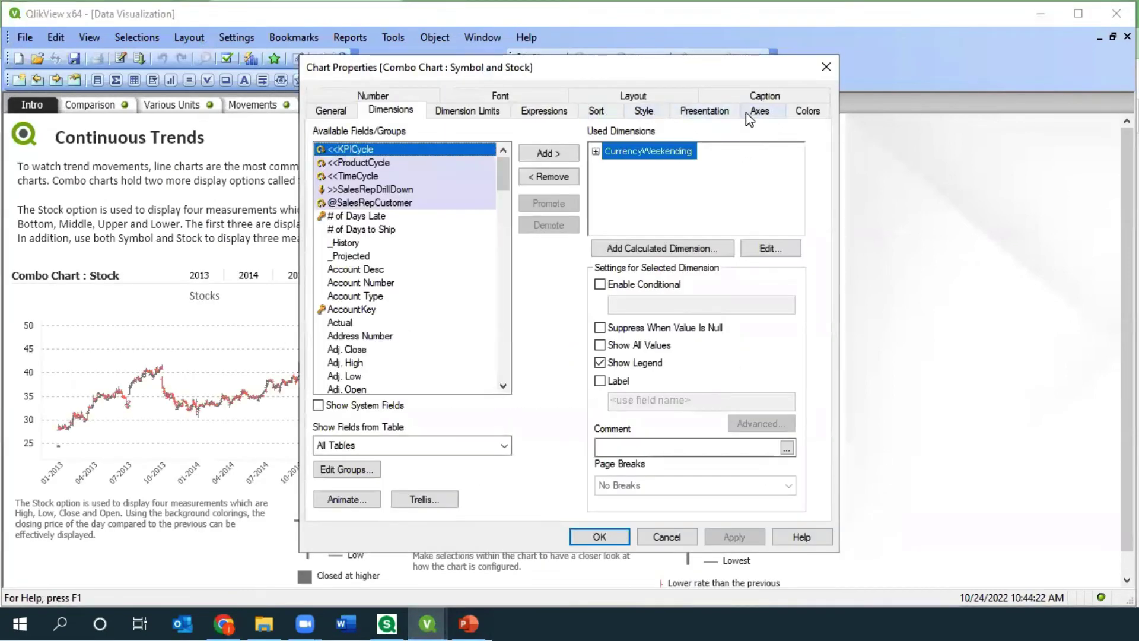
click(395, 96)
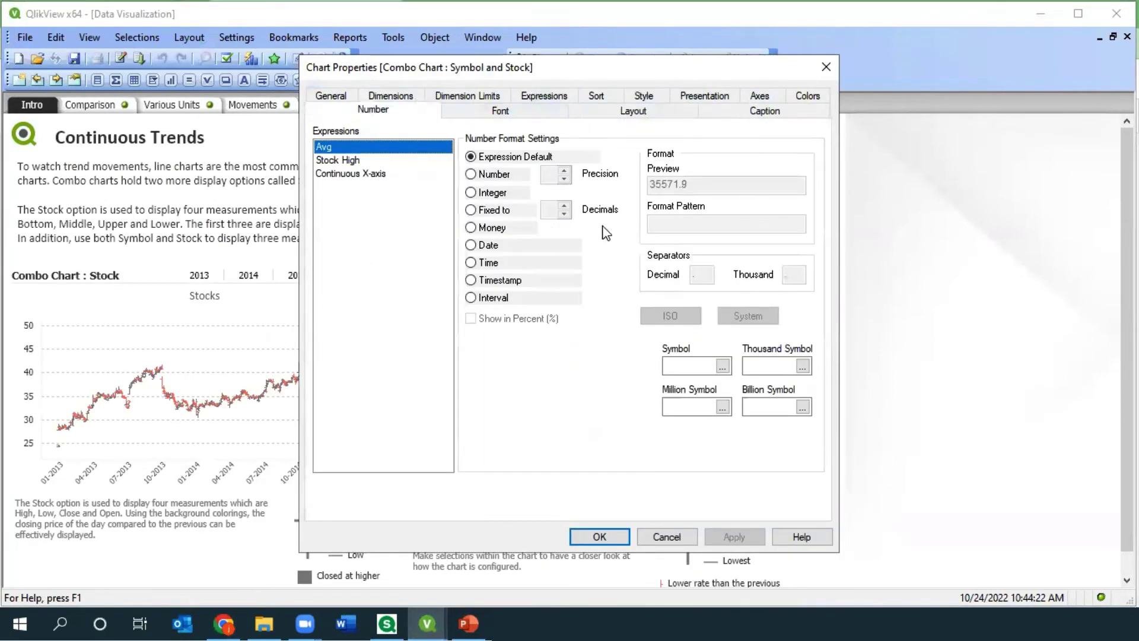
click(337, 160)
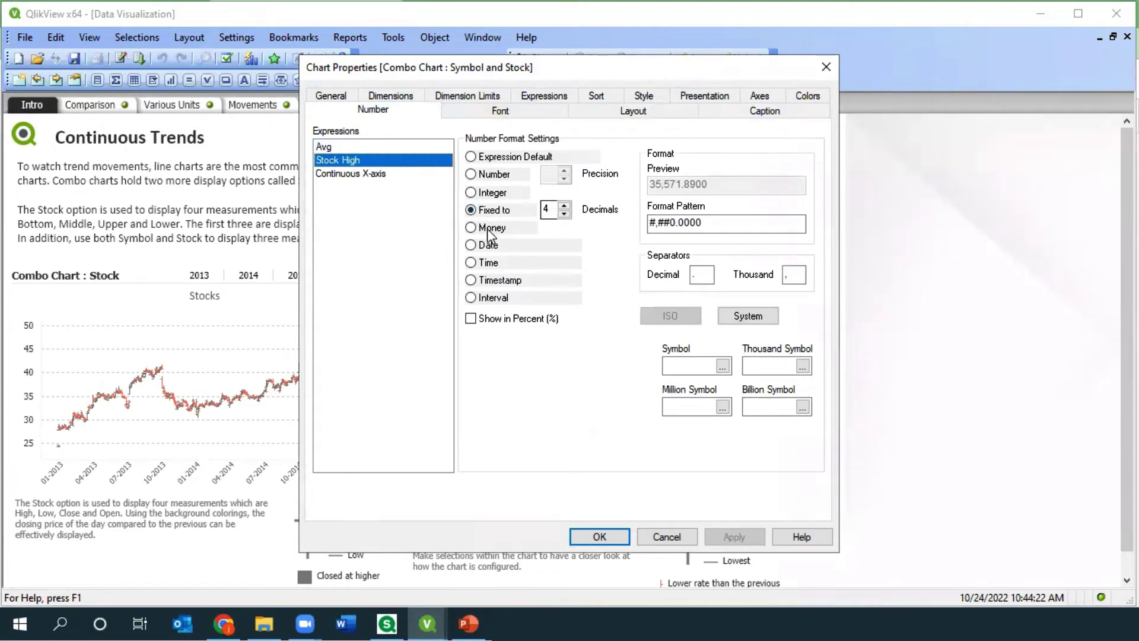
click(390, 174)
click(666, 536)
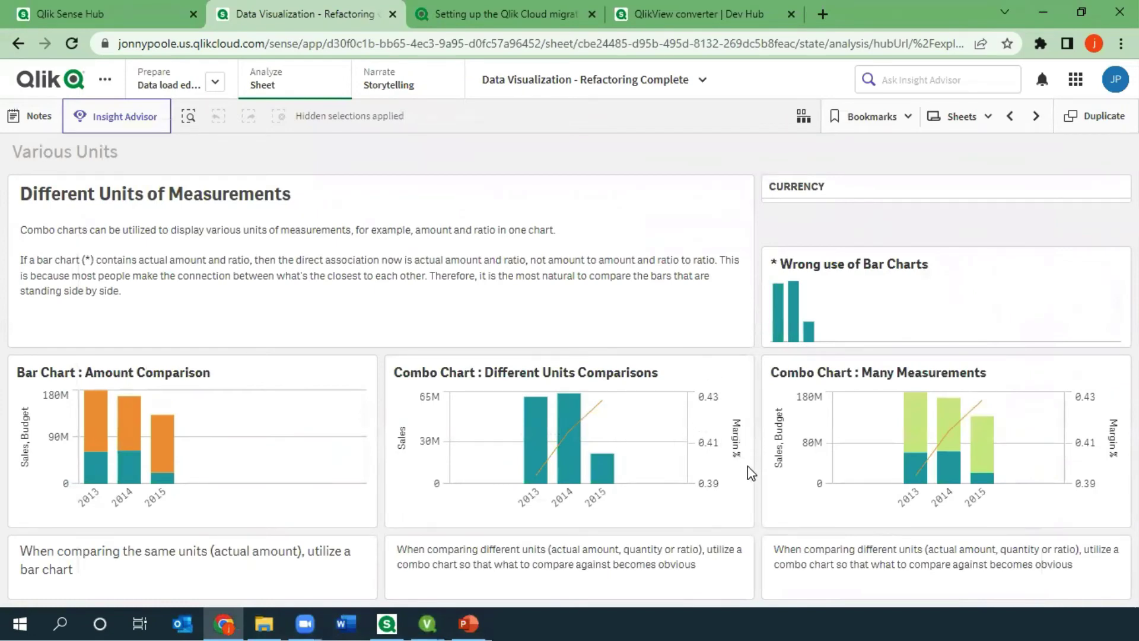
View the refactored Movements sheet and inspect the expression settings of QlikView's matching "Line Chart : Steps"
click(1036, 118)
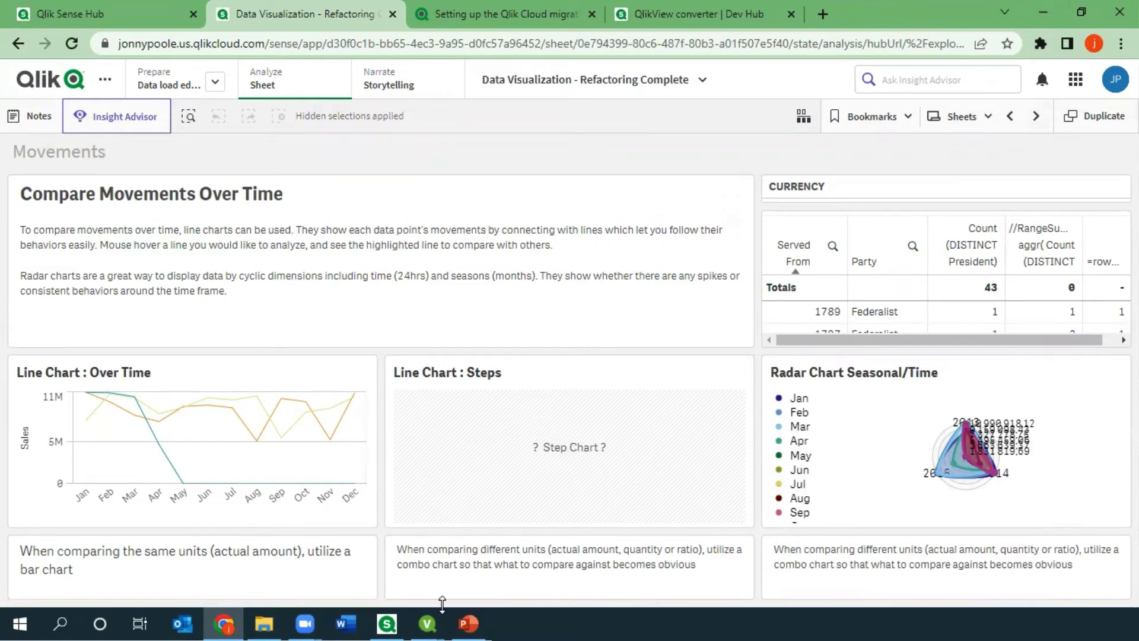
mouse_move(428, 620)
click(391, 591)
click(272, 107)
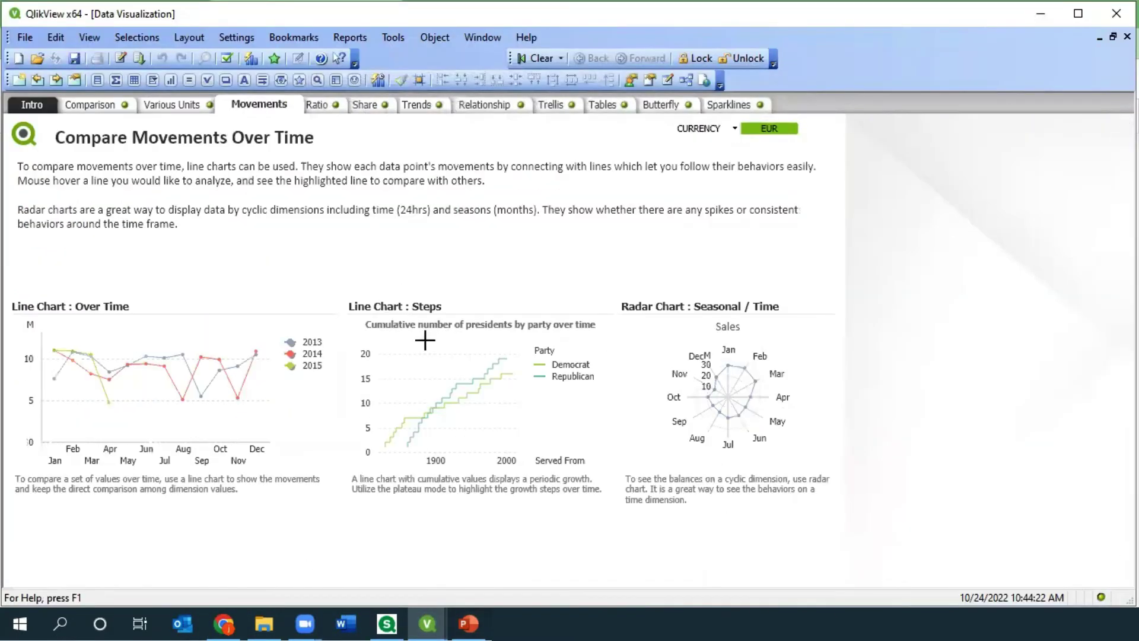
right_click(467, 391)
click(528, 168)
click(561, 93)
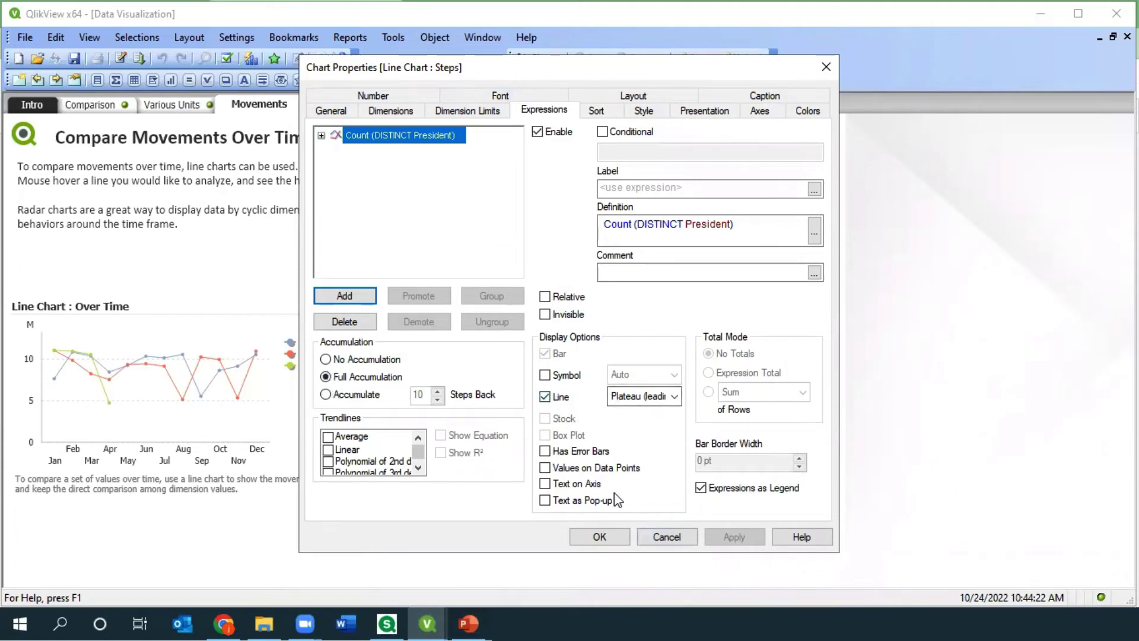
Back in the Qlik Cloud app, view the Tables, Butterfly and Sparklines sheets
click(224, 623)
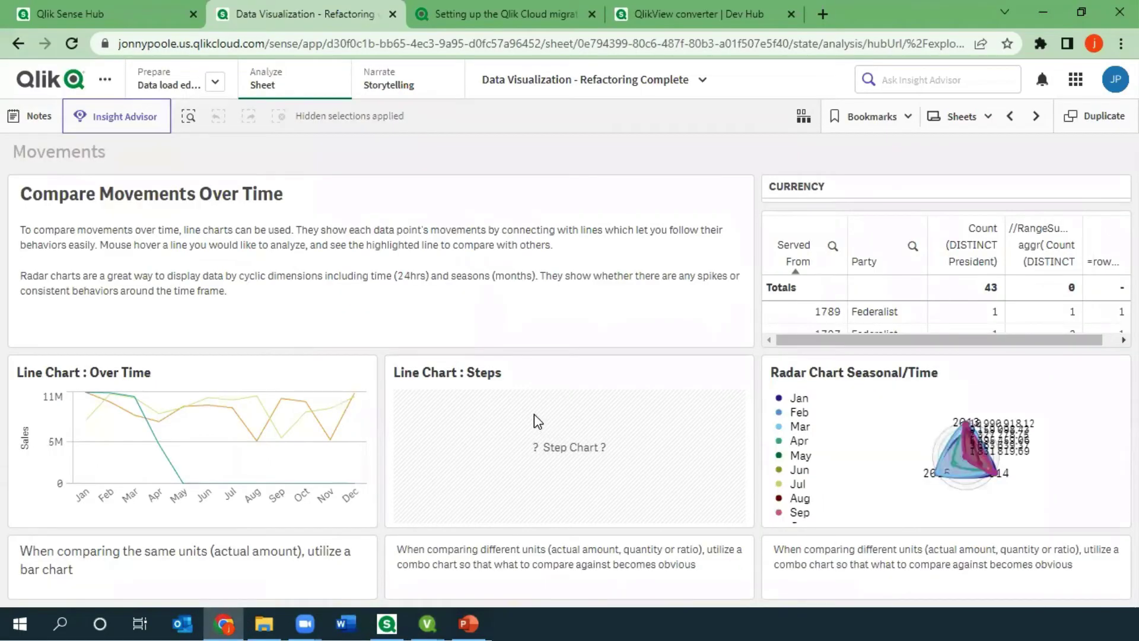
click(945, 122)
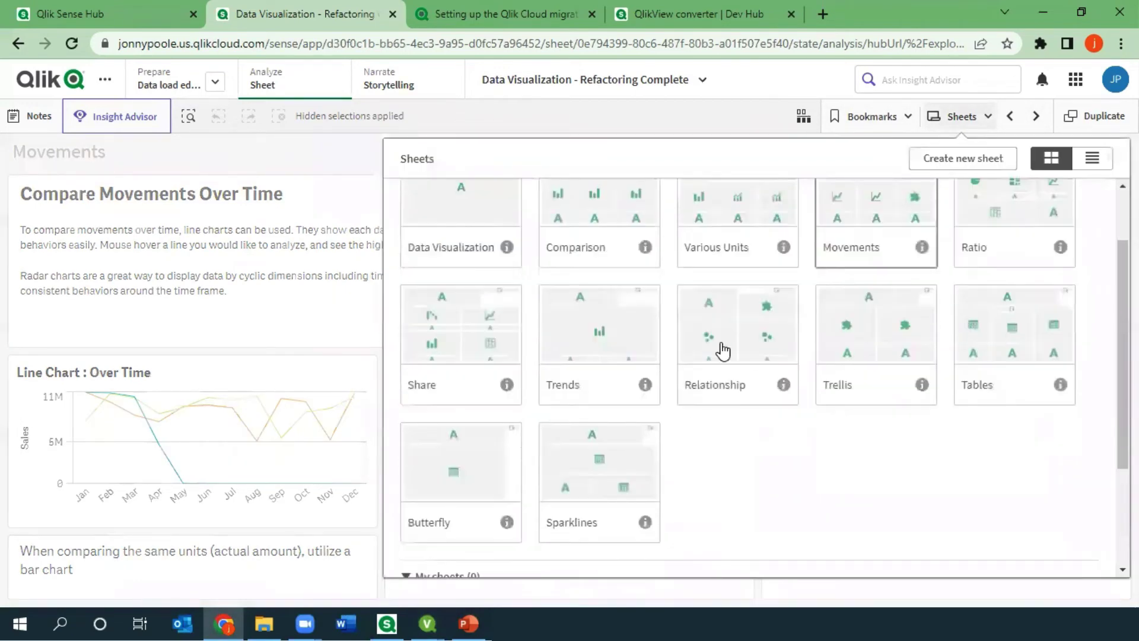
click(1019, 331)
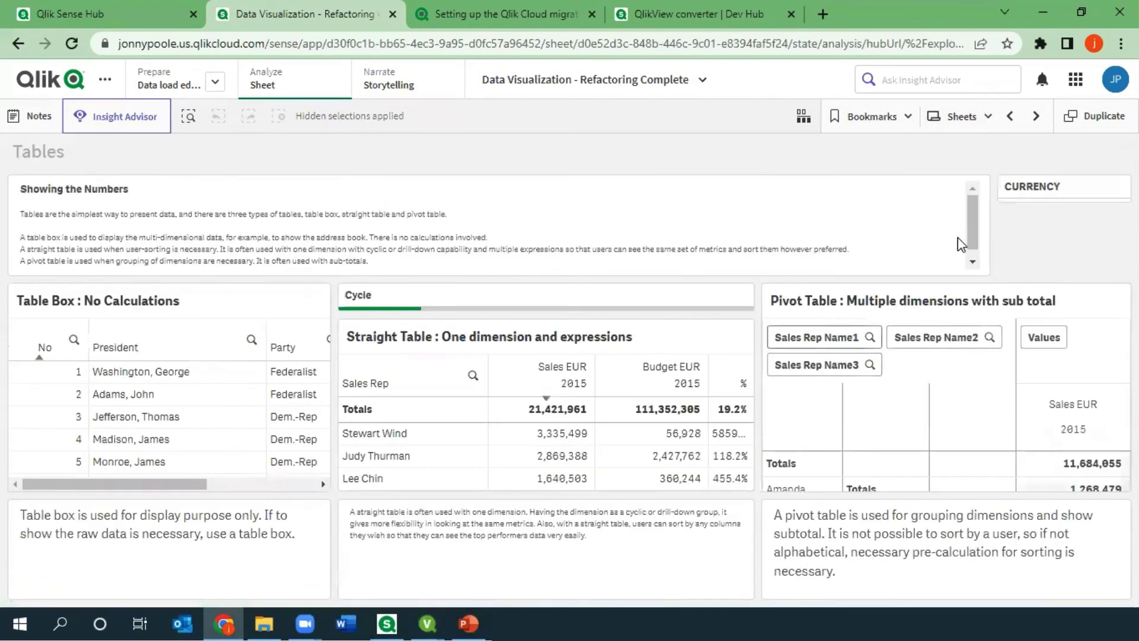
click(1038, 114)
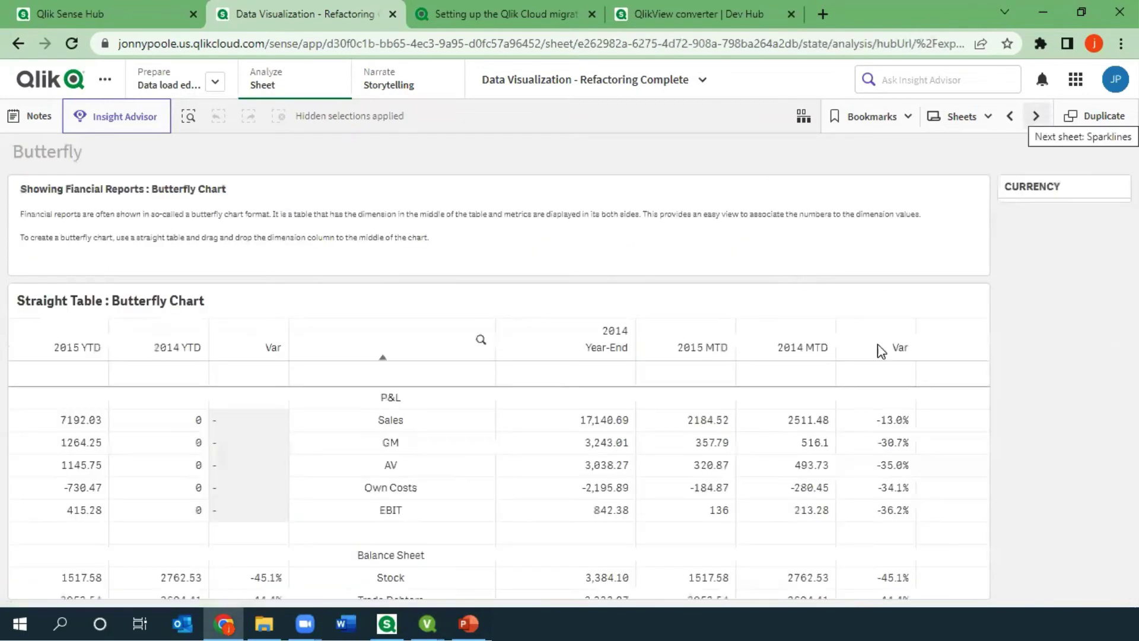
click(1036, 118)
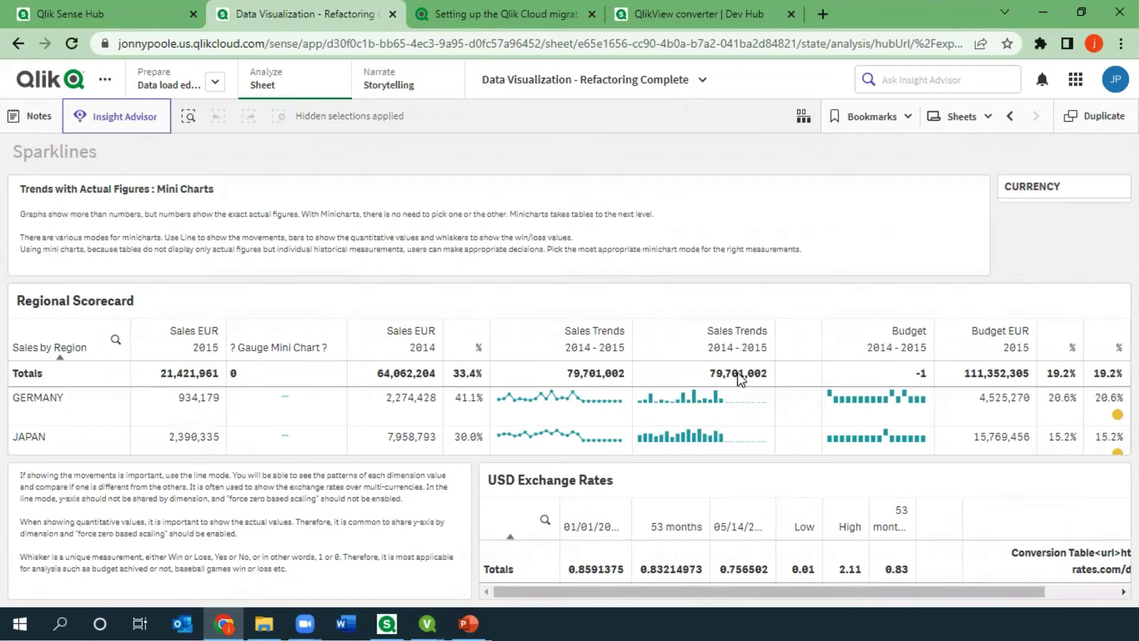
On the Tables sheet, preview the straight table with Cycle set to Customer, Item Desc, Product Group and Product Sub Group, then cancel the selection
click(980, 119)
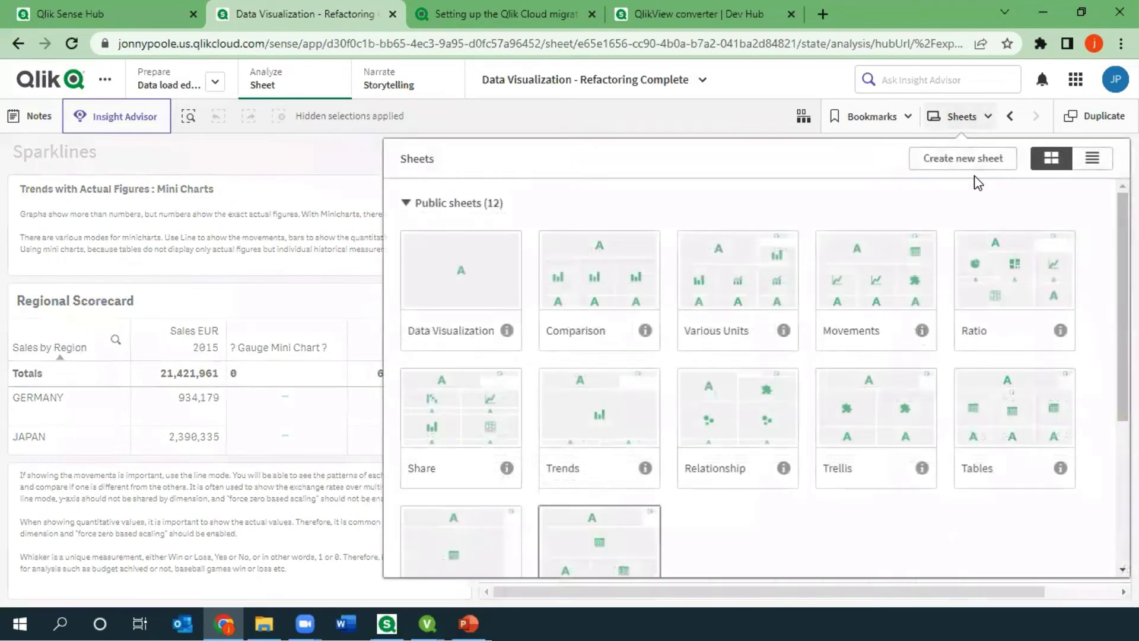
click(999, 426)
click(405, 303)
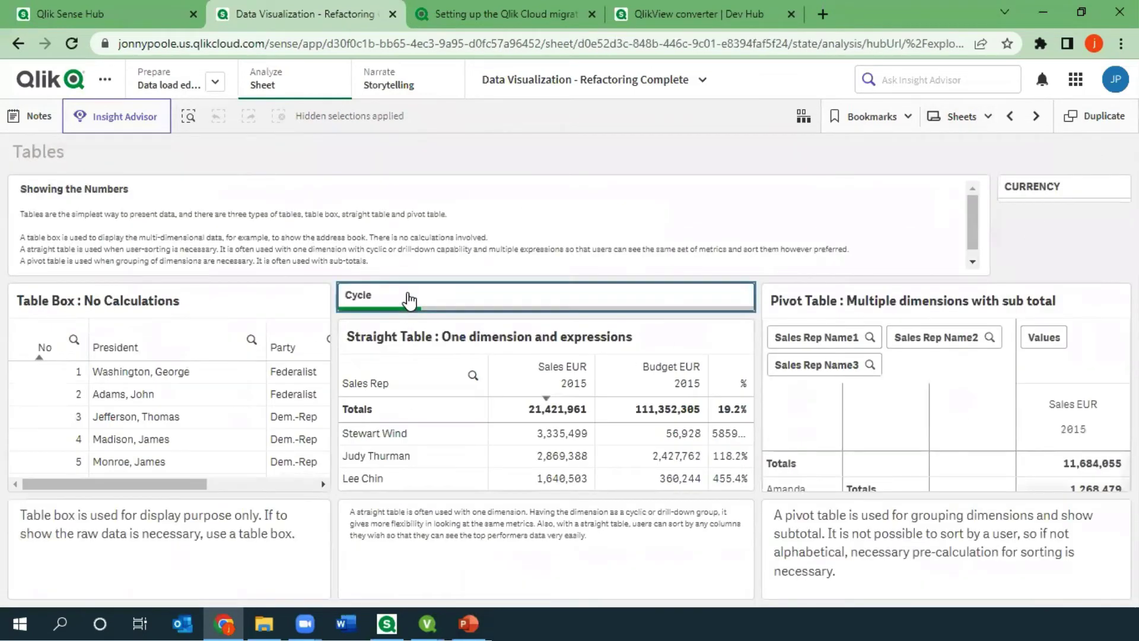
click(492, 433)
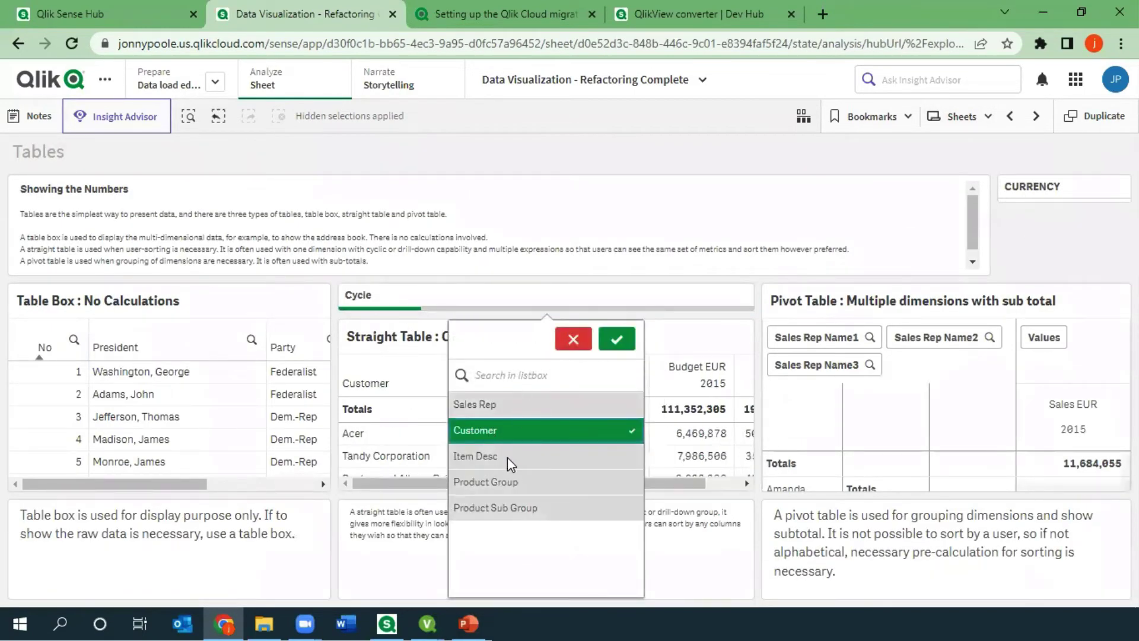
click(507, 457)
click(515, 479)
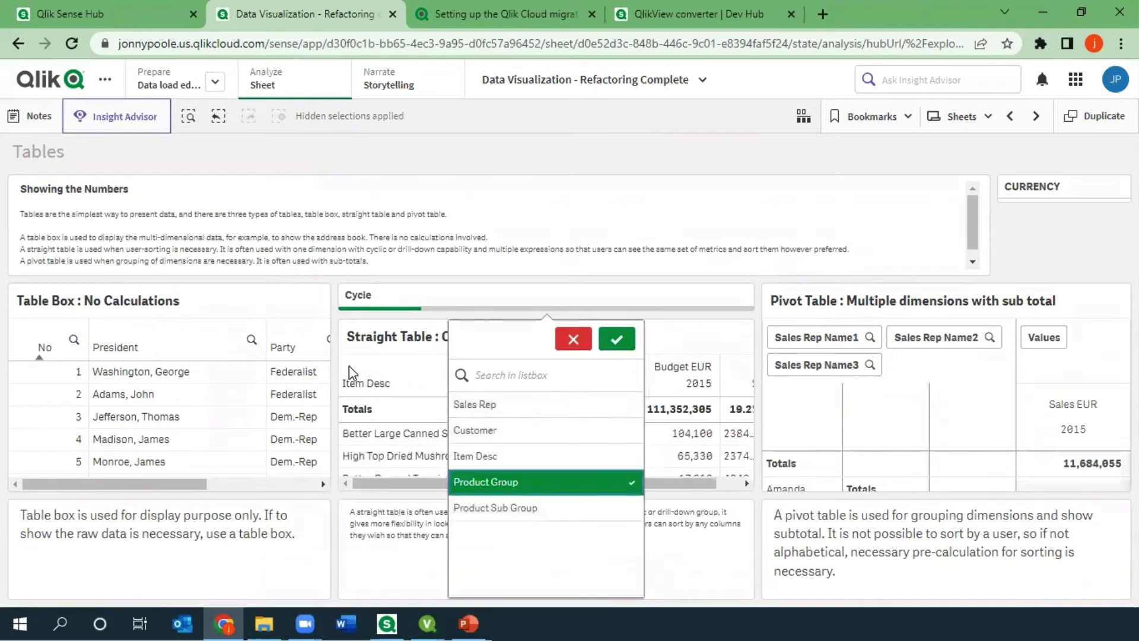
click(475, 507)
click(573, 339)
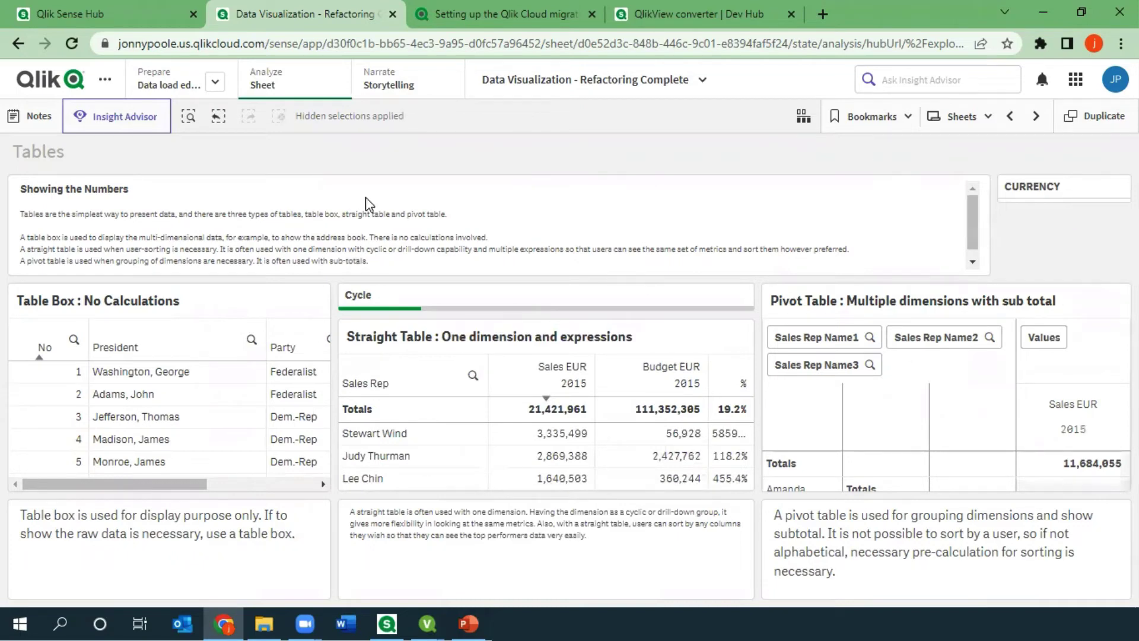
Review the app's list of sheets and duplicate the Tables sheet to get an editable copy
click(966, 123)
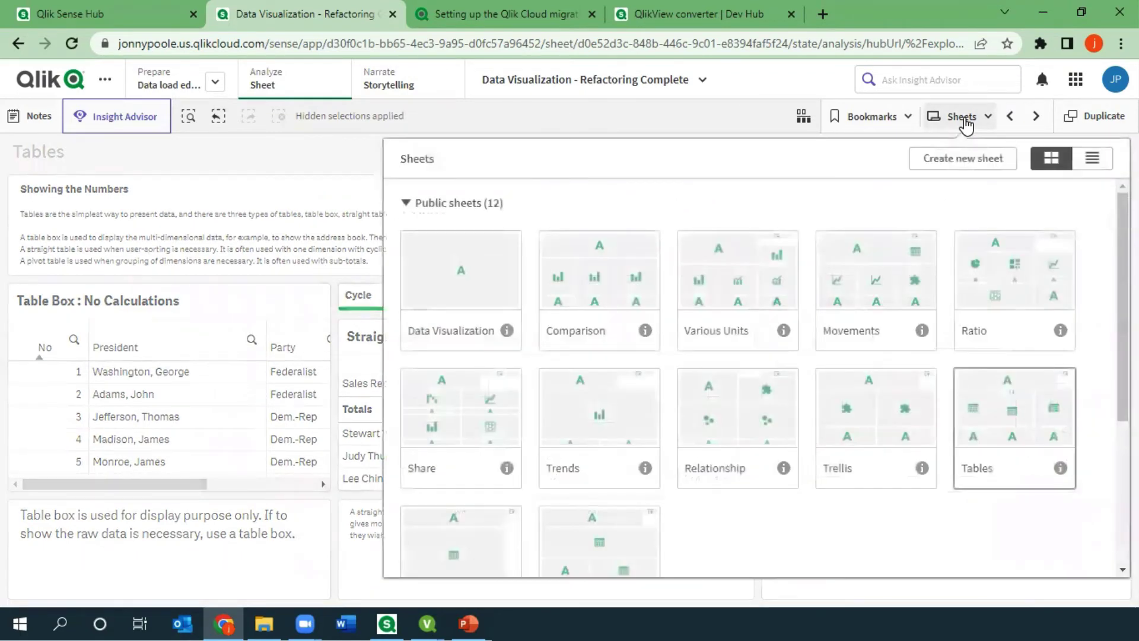
click(346, 164)
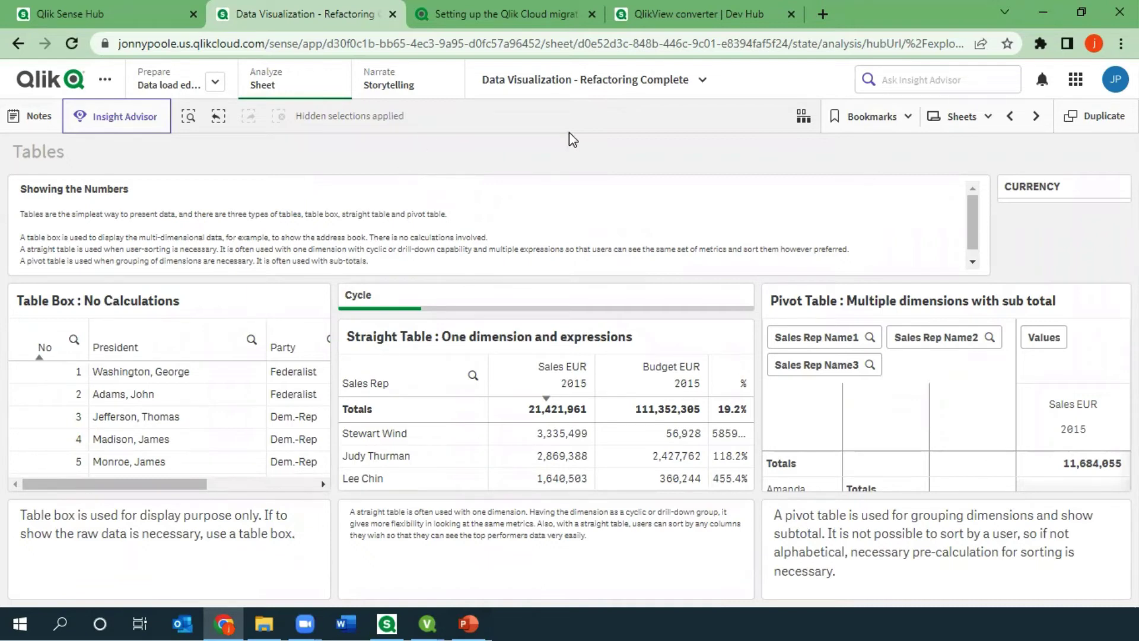
click(1088, 126)
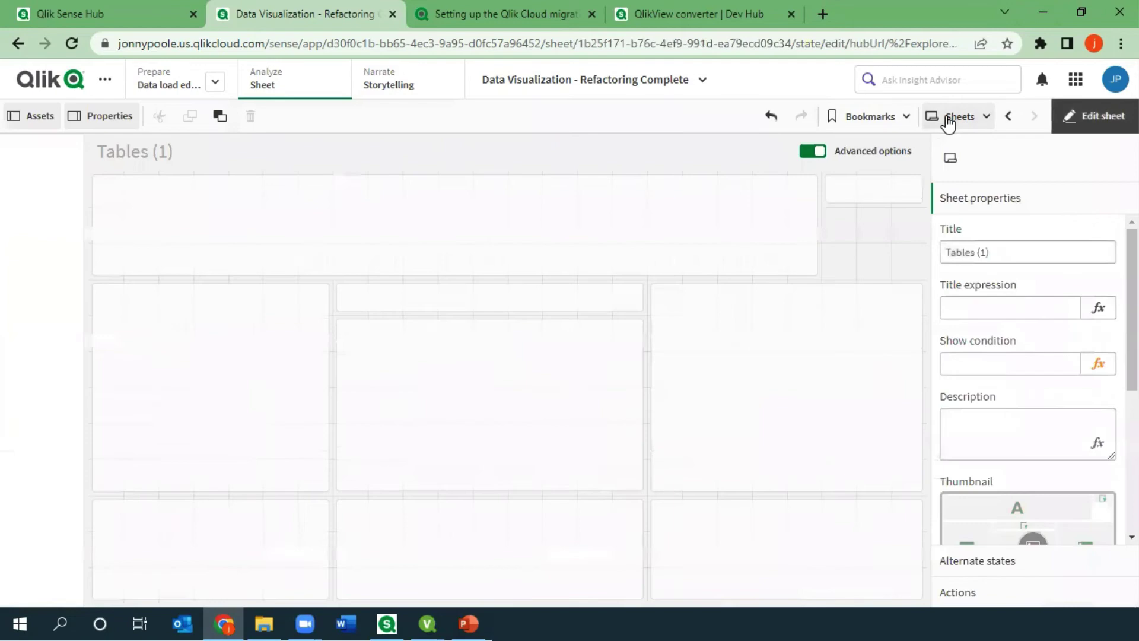
click(945, 119)
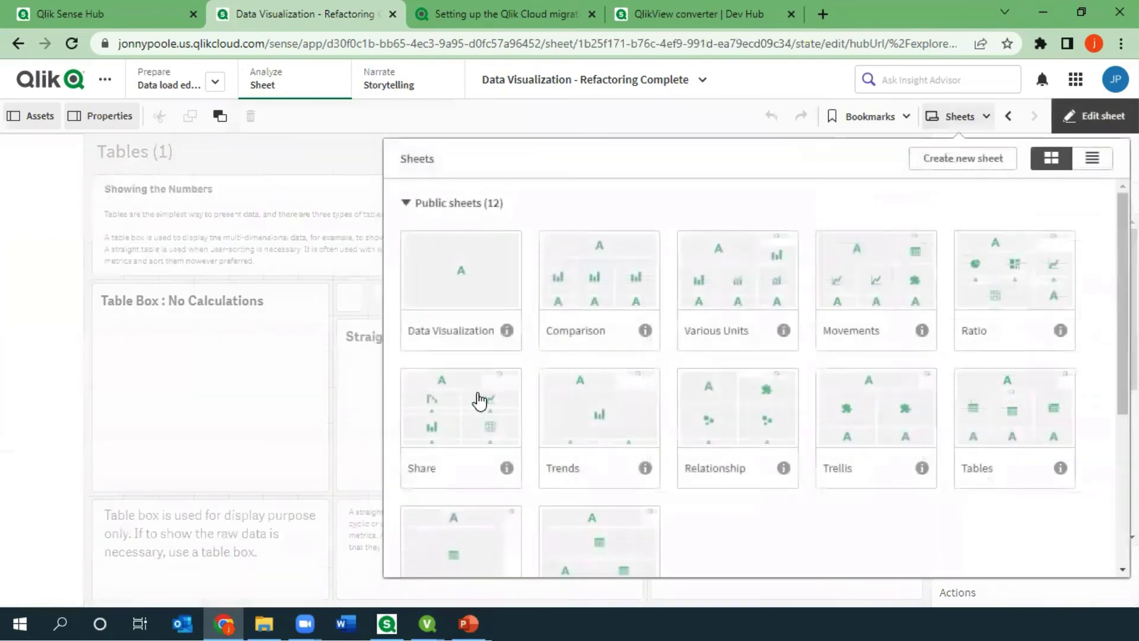
click(456, 466)
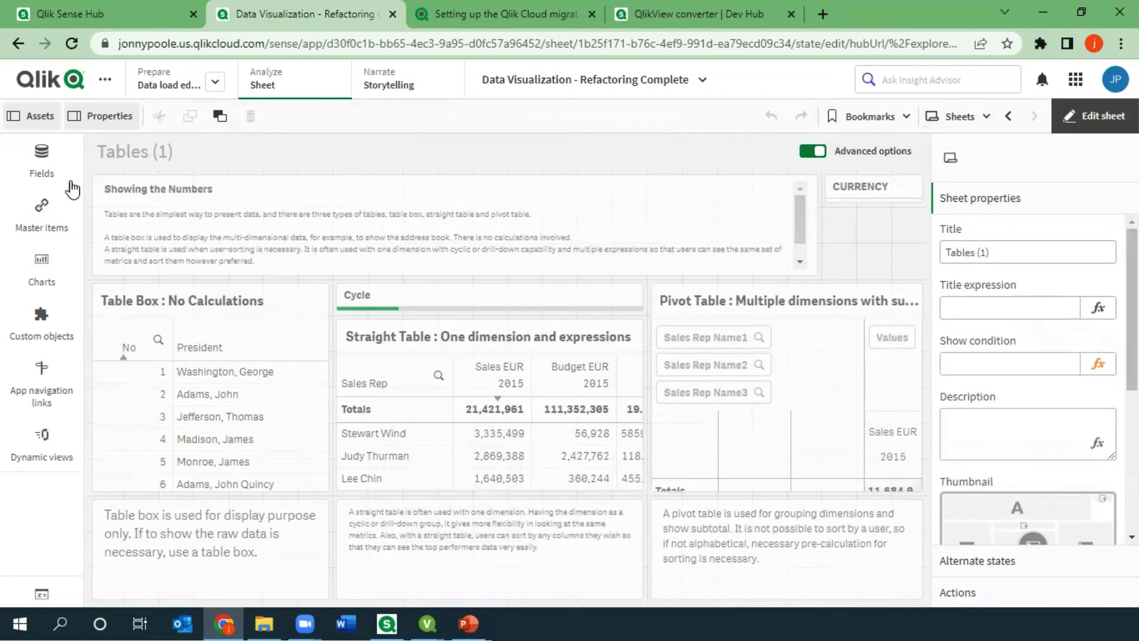
Browse the available fields and view the field settings of "# of Days Late" without saving changes
click(43, 154)
click(173, 260)
click(224, 318)
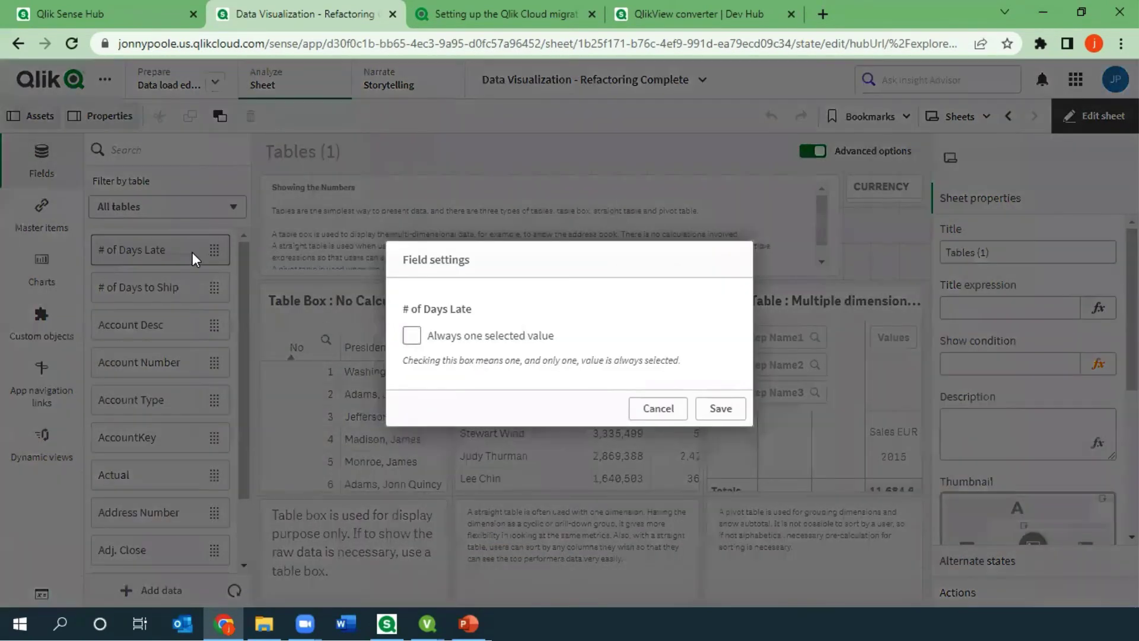
click(657, 409)
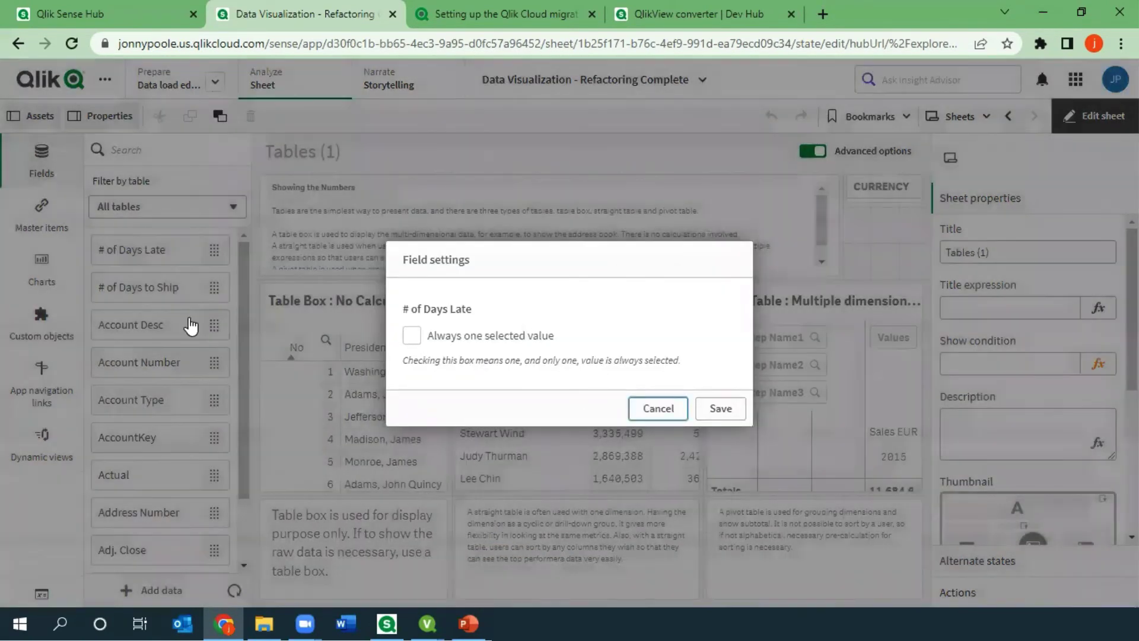
Browse the Qlik Visualization bundle's custom objects, check the pivot table's linked visualization properties, and leave sheet editing
click(63, 326)
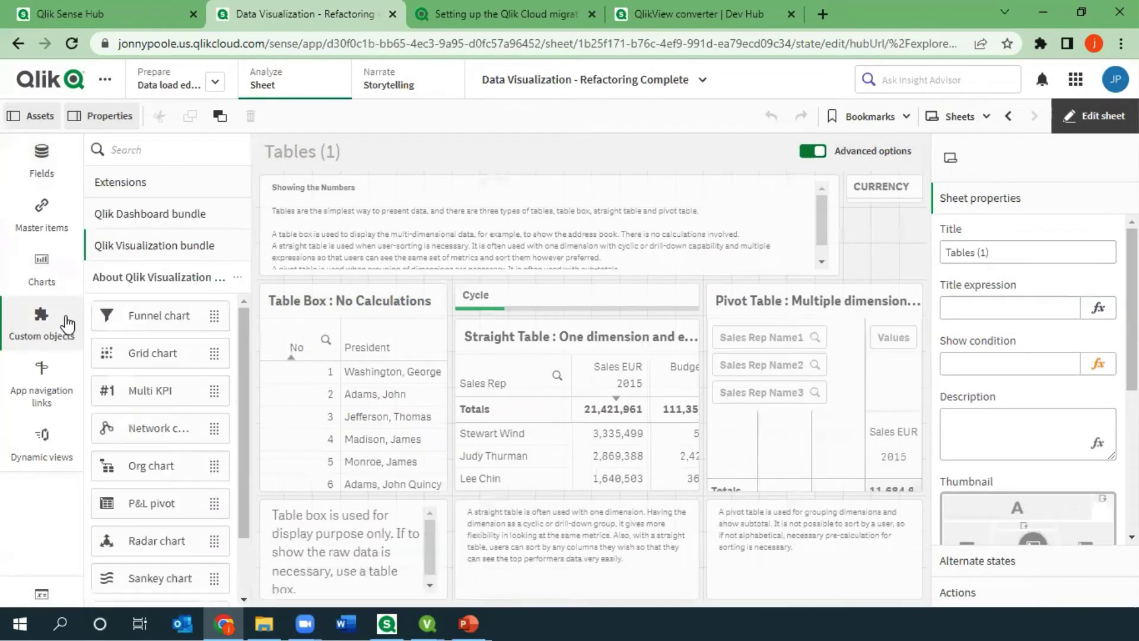
scroll(186, 383, down, 1)
scroll(153, 433, down, 1)
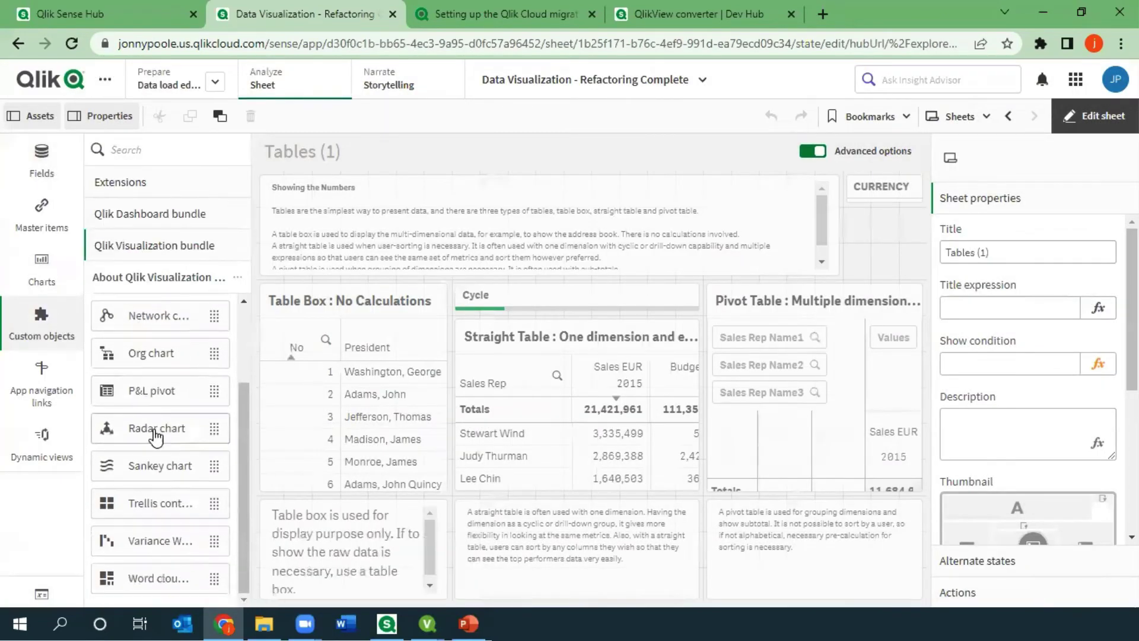
scroll(178, 392, up, 2)
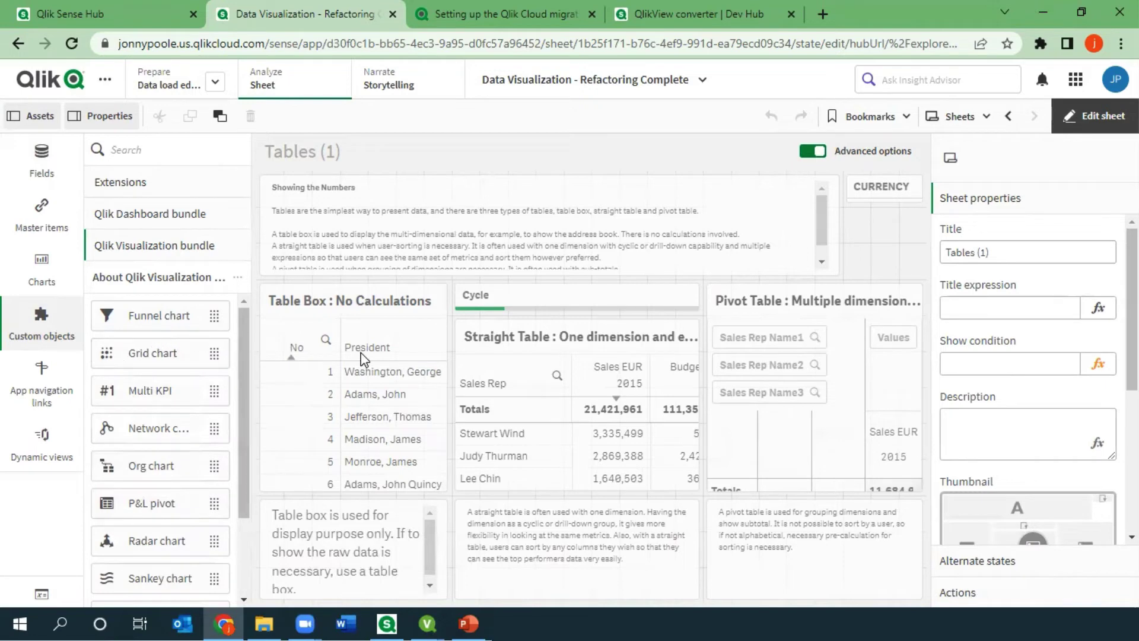
click(801, 392)
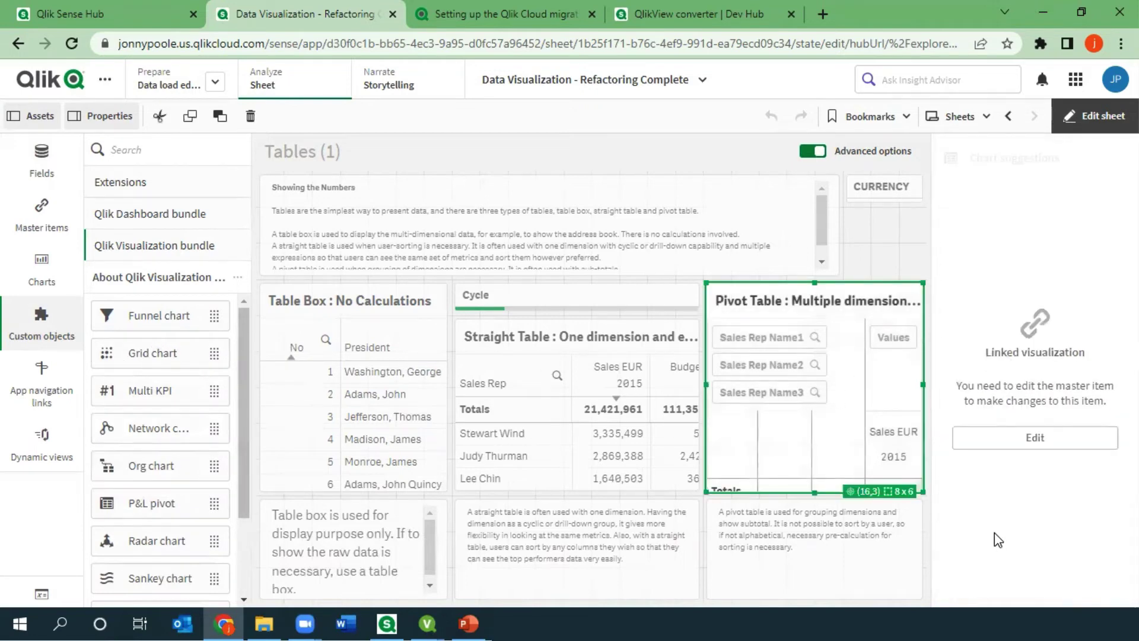
click(876, 247)
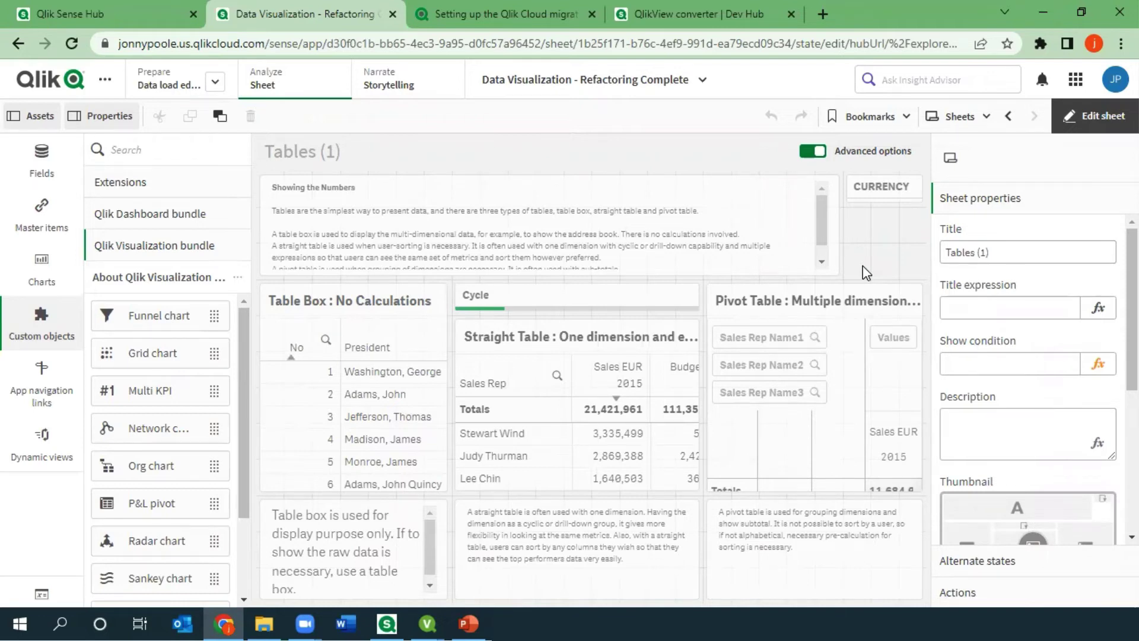
click(1094, 117)
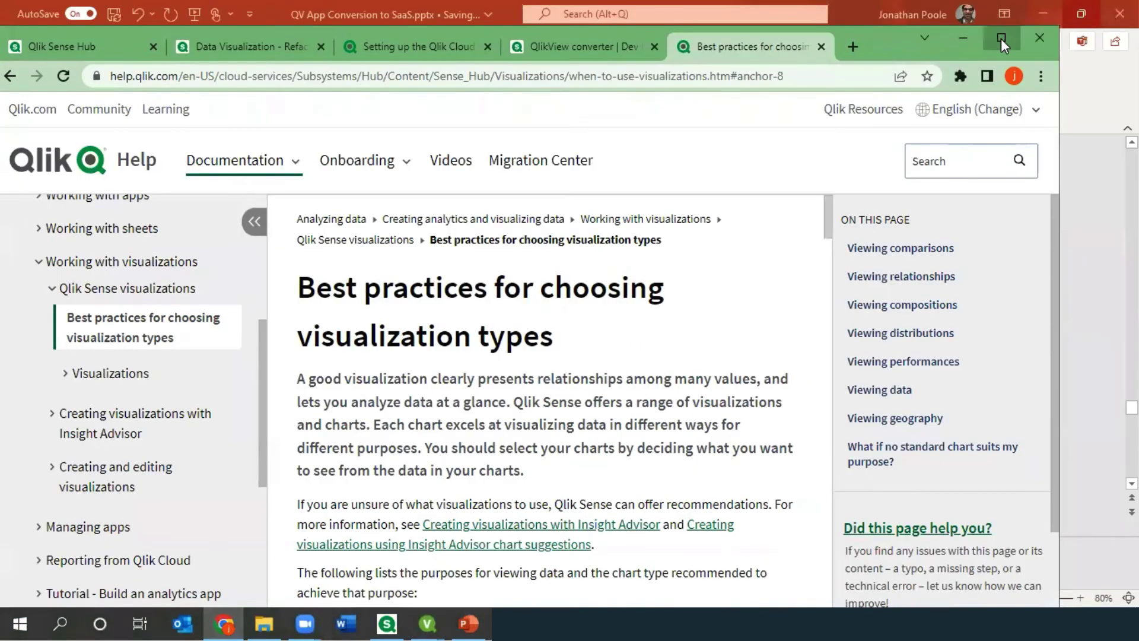
Review the help page's visualization purposes, read what to use if no standard chart suits, and open the guidance on custom objects
scroll(676, 417, down, 1)
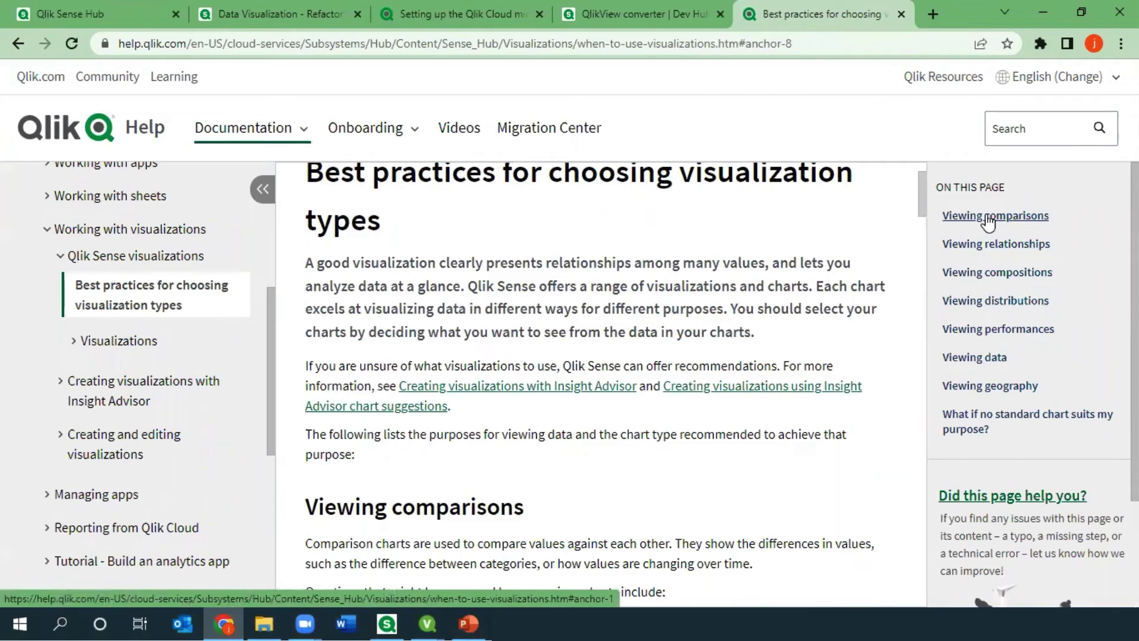
scroll(1003, 258, down, 1)
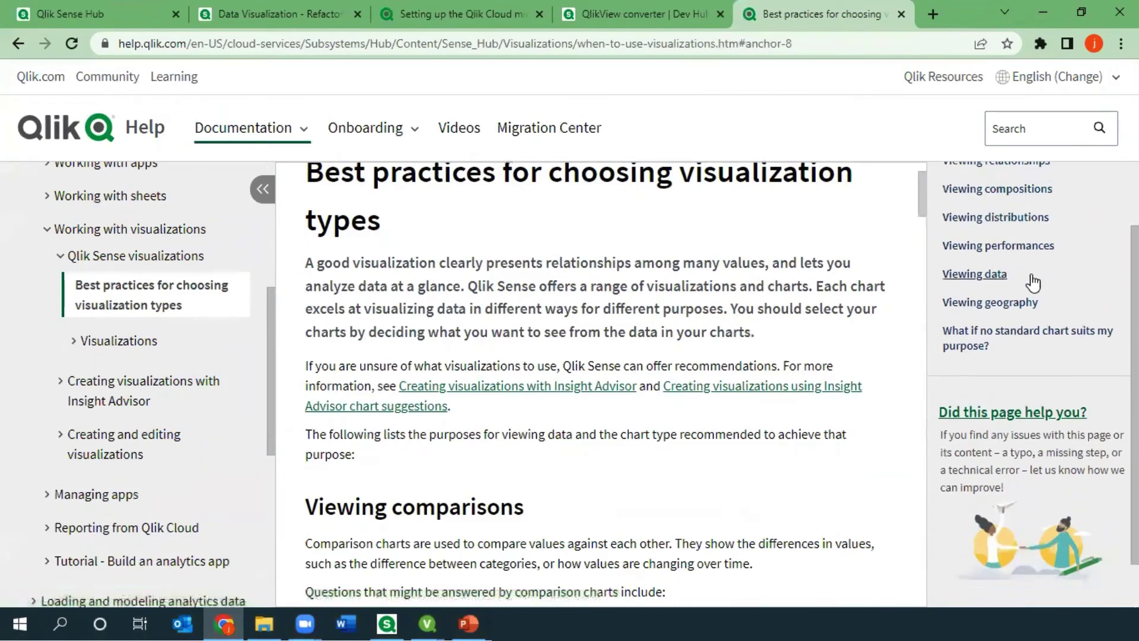
scroll(1034, 279, up, 1)
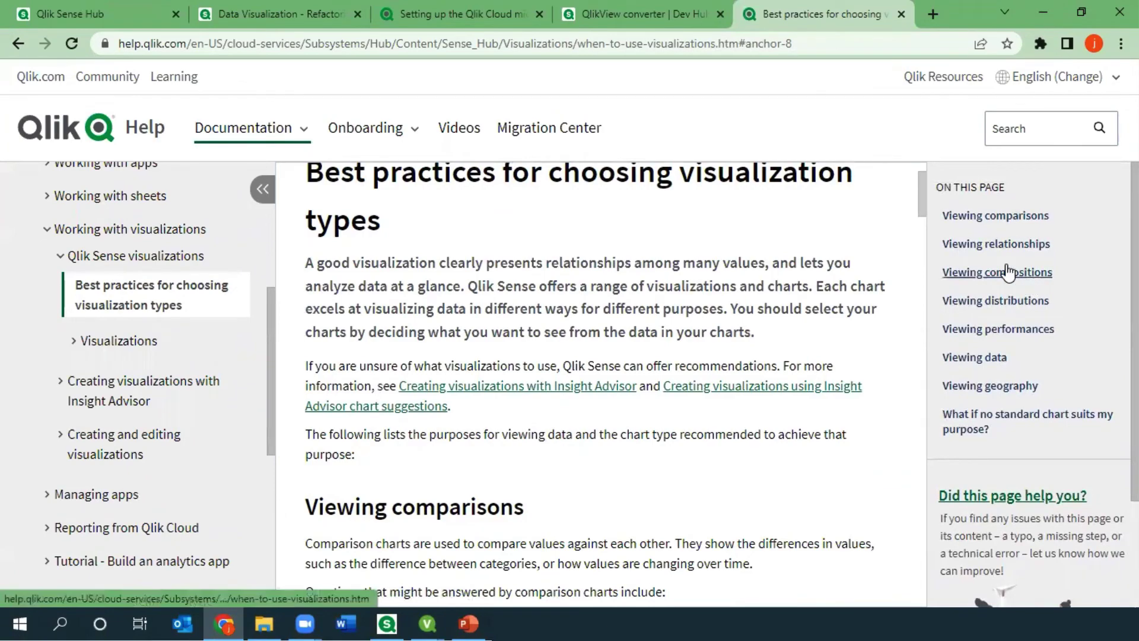
click(968, 426)
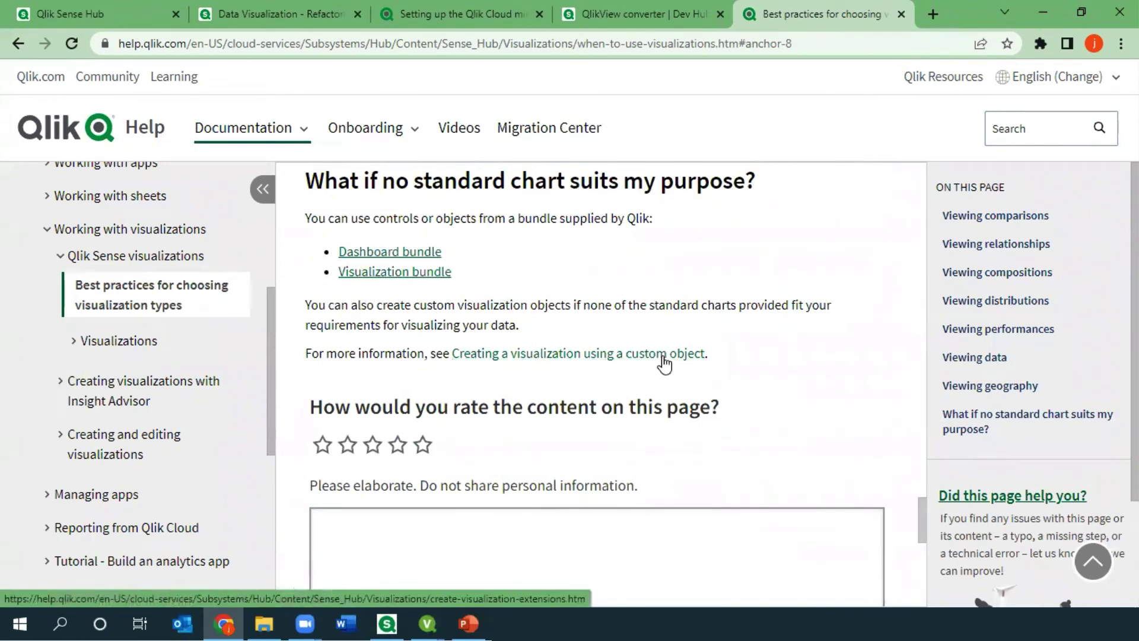
click(694, 350)
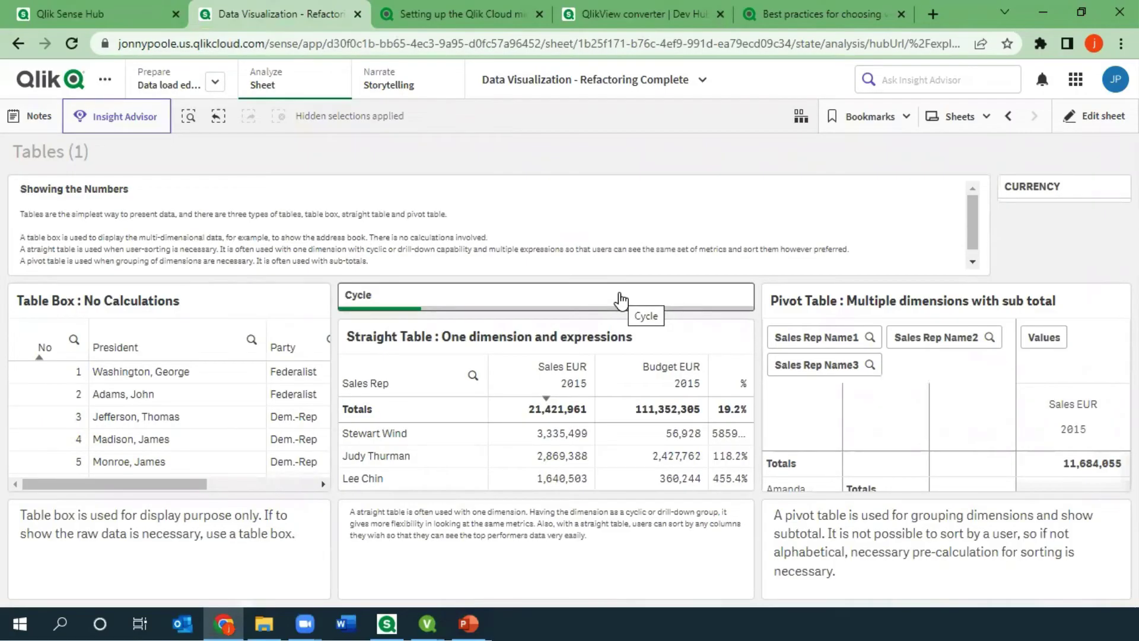
Look at the Cycle field's values, switch to QlikView, dismiss the line chart's properties unchanged, and inspect the document's dimension groups
click(619, 296)
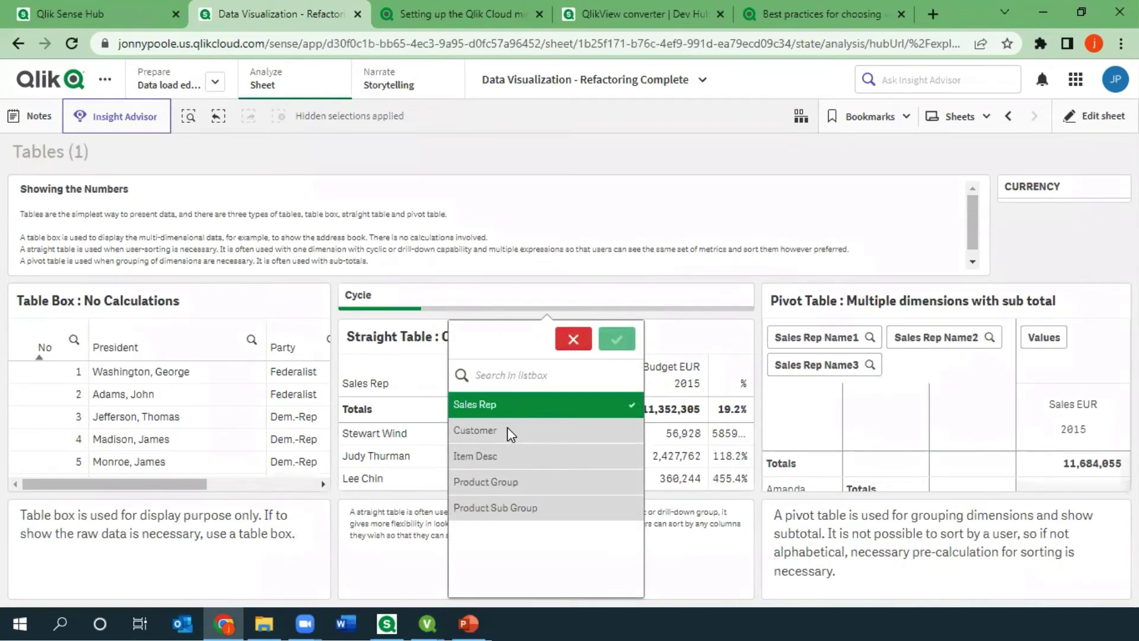
mouse_move(428, 622)
click(374, 521)
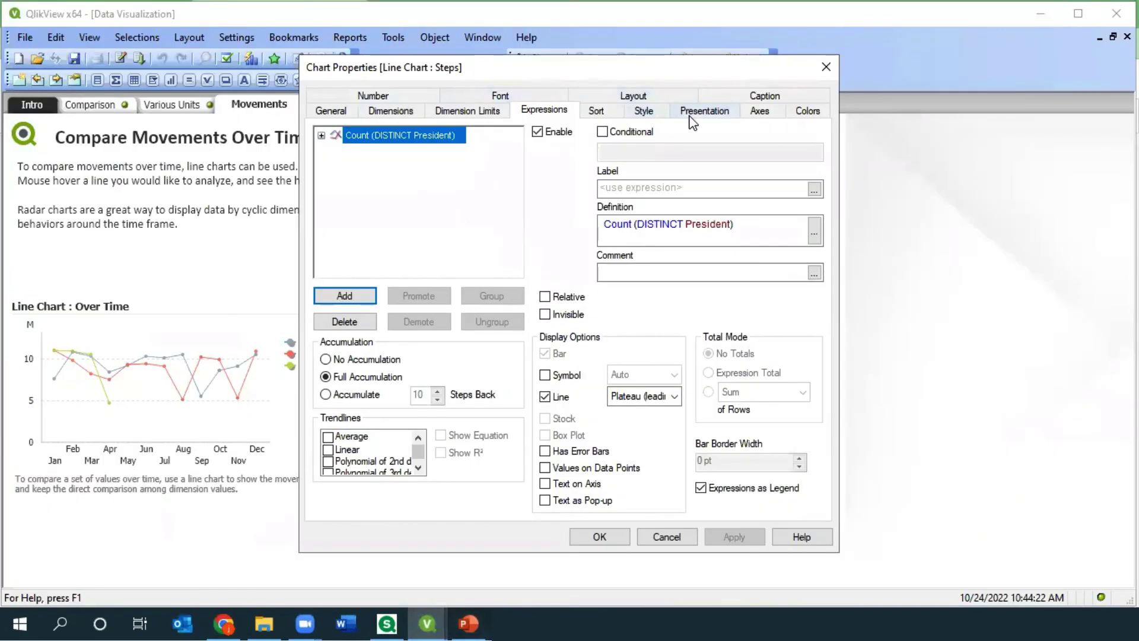
click(667, 537)
click(236, 37)
click(246, 75)
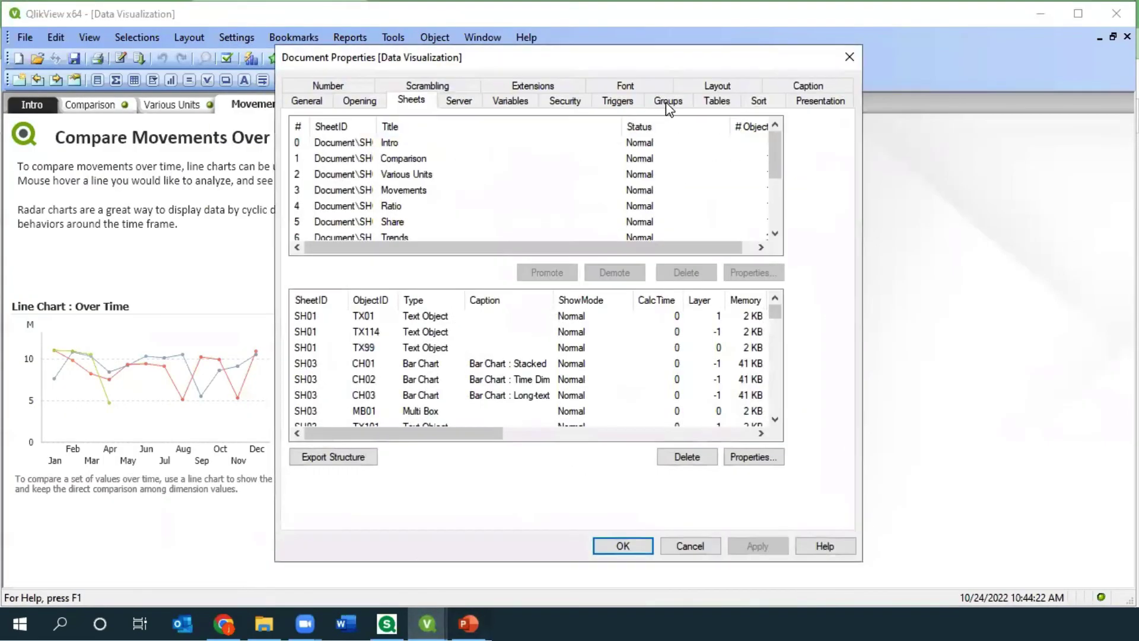
click(668, 100)
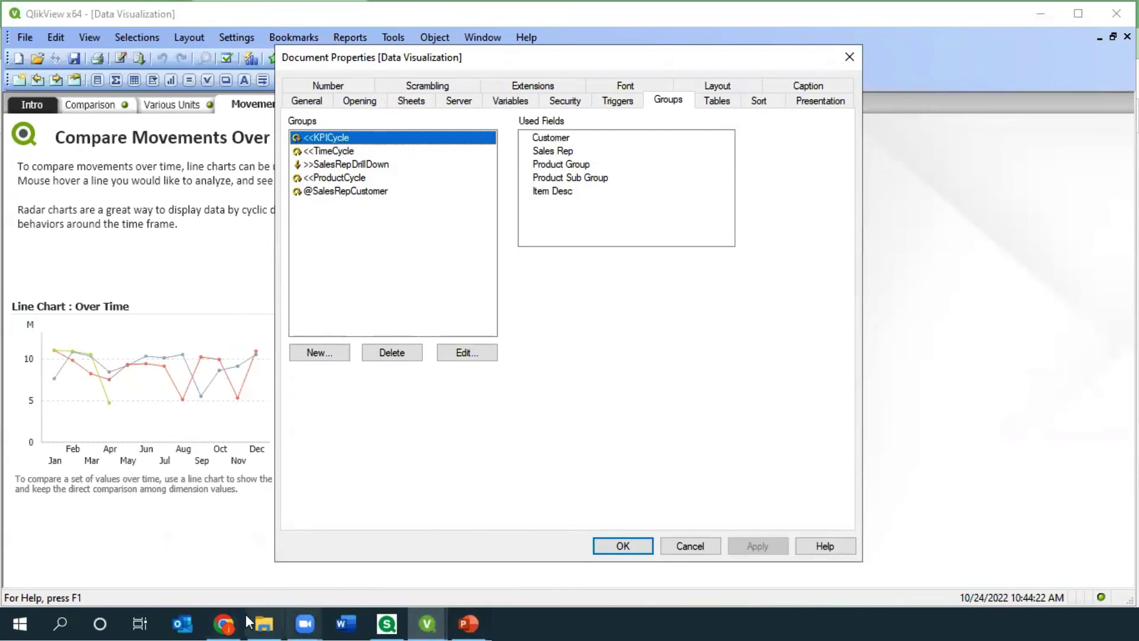
Back in the browser, examine the app's load script for the AlternateTableDimensions inline table, its _Dimension field and the HidePrefix setting
click(219, 622)
drag(923, 175, 913, 572)
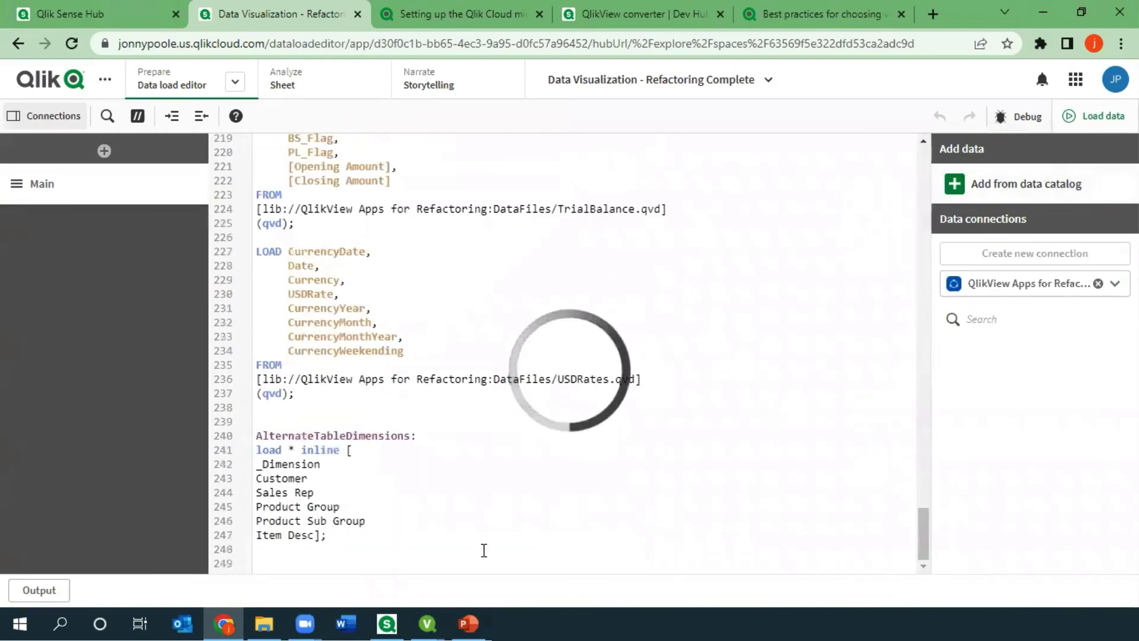
drag(321, 541, 256, 436)
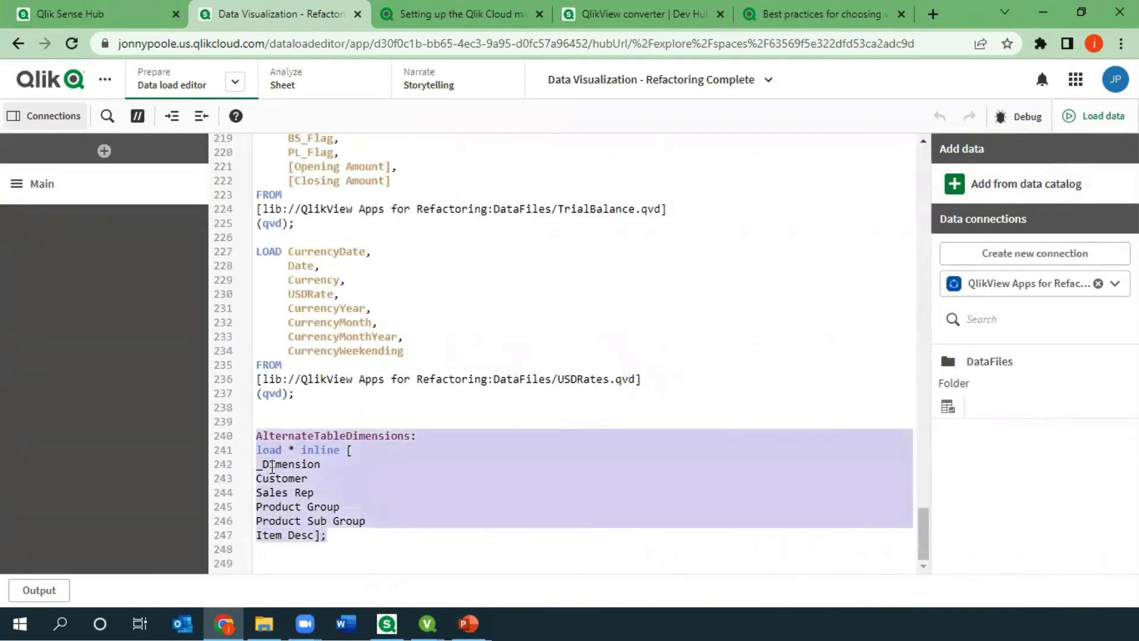
click(264, 465)
drag(325, 469, 250, 451)
drag(923, 534, 946, 144)
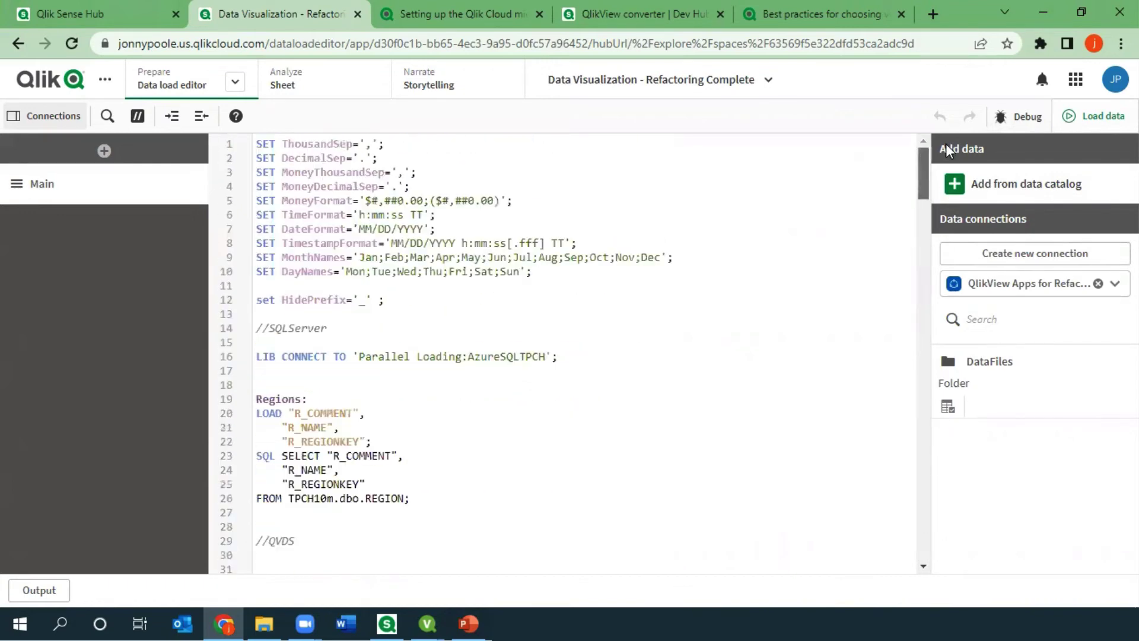
drag(386, 300, 261, 300)
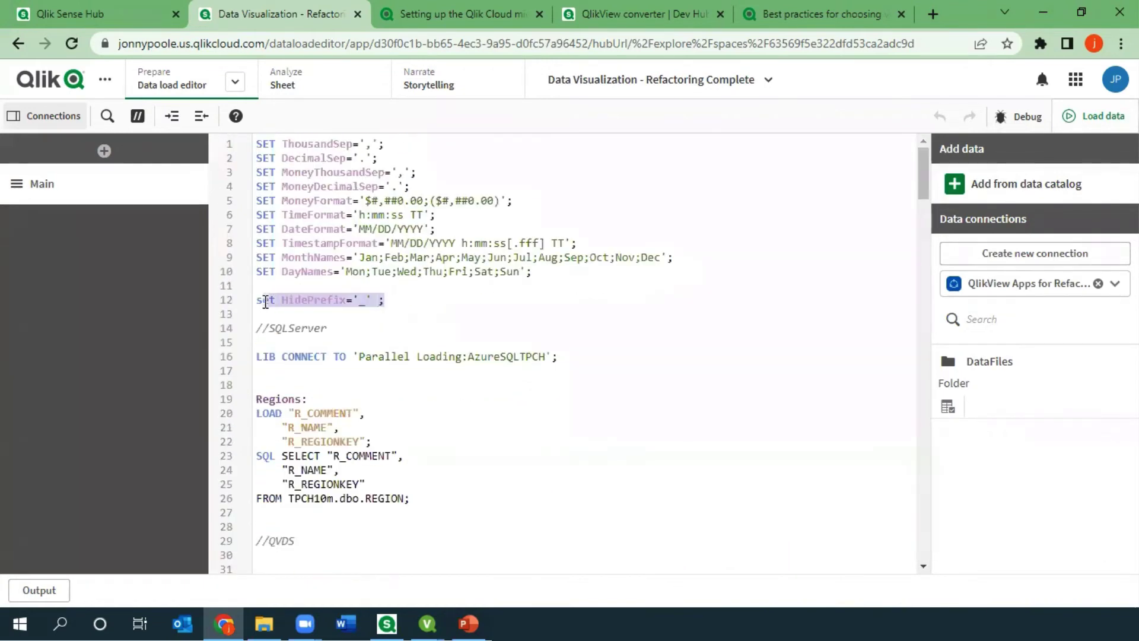
Return to the Tables (1) sheet, try the straight table's other Cycle dimensions, cancel the selection, and switch to the PowerPoint presentation
click(329, 91)
click(546, 297)
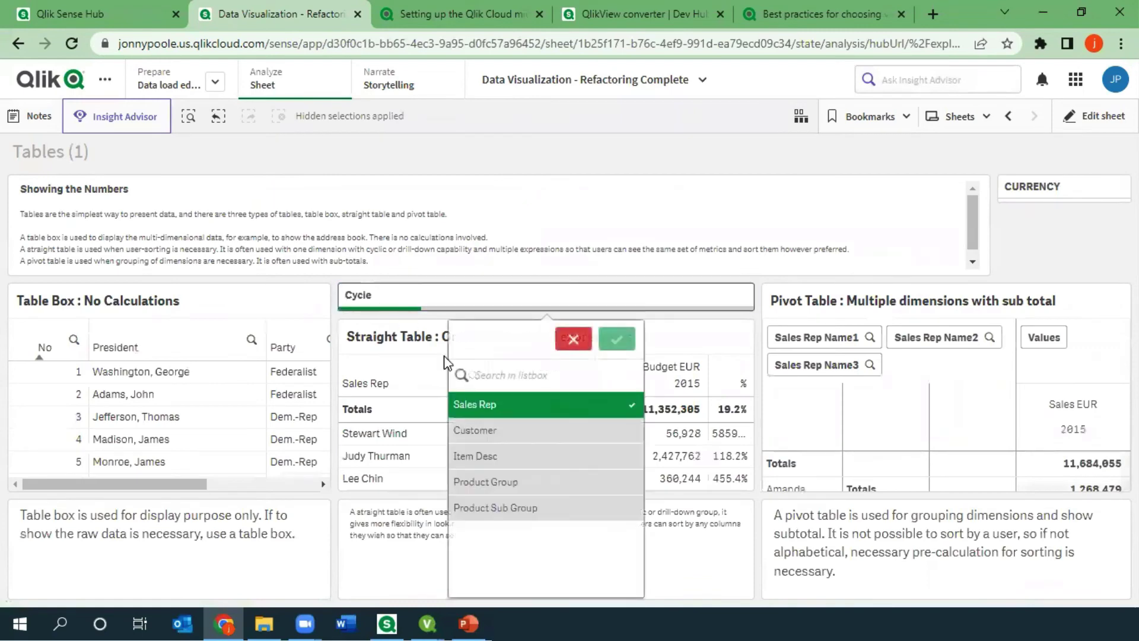
click(490, 429)
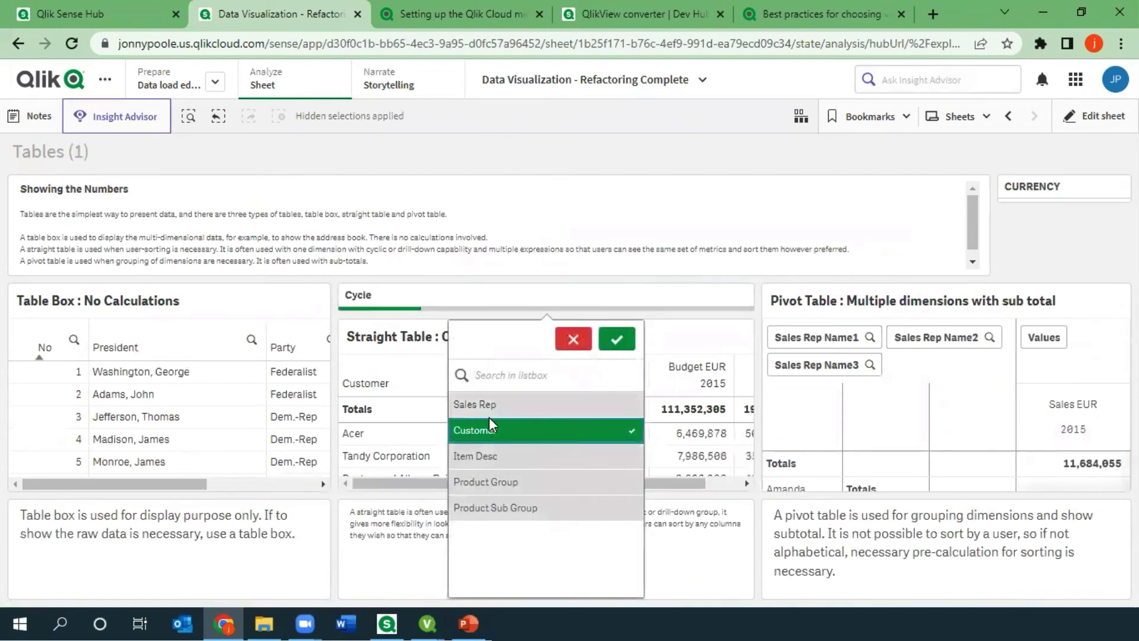
click(515, 457)
click(514, 481)
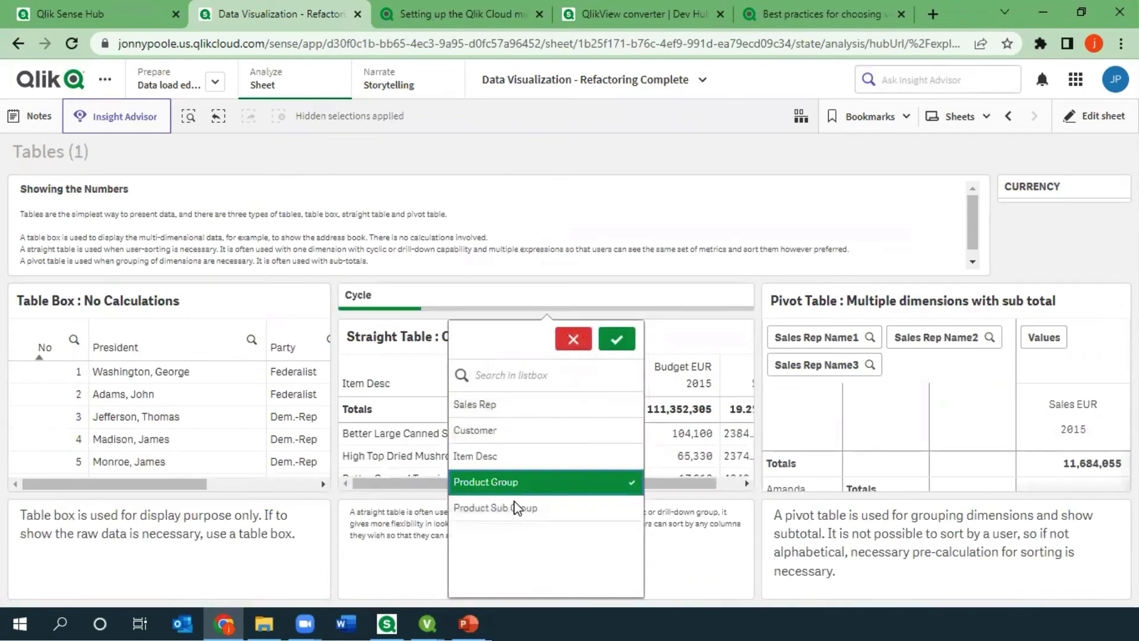
click(516, 508)
click(574, 339)
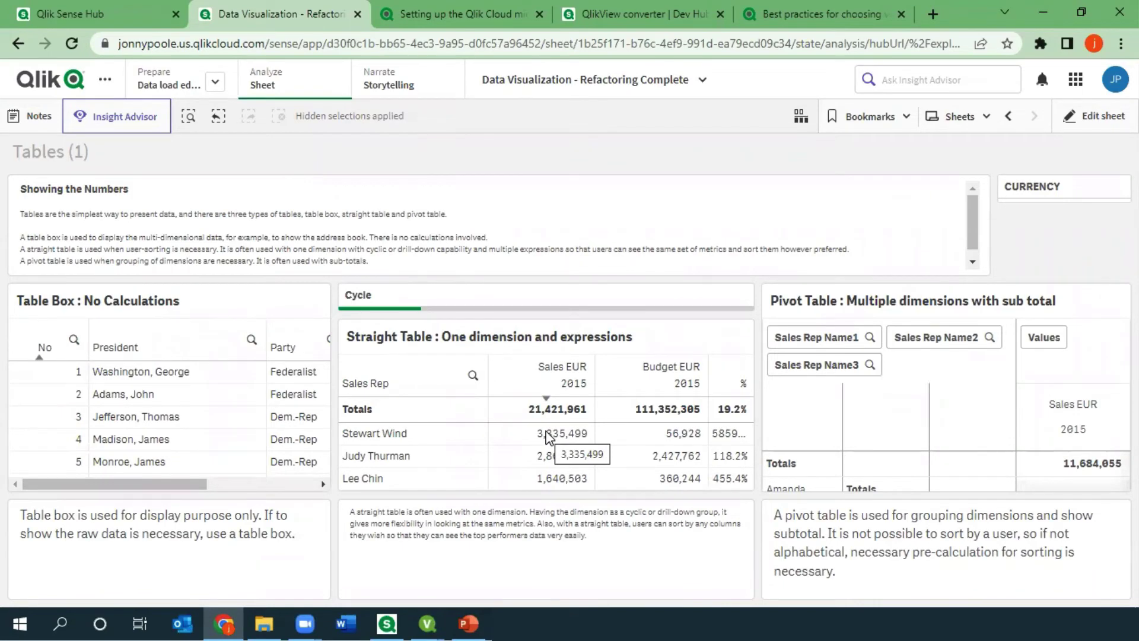
click(469, 623)
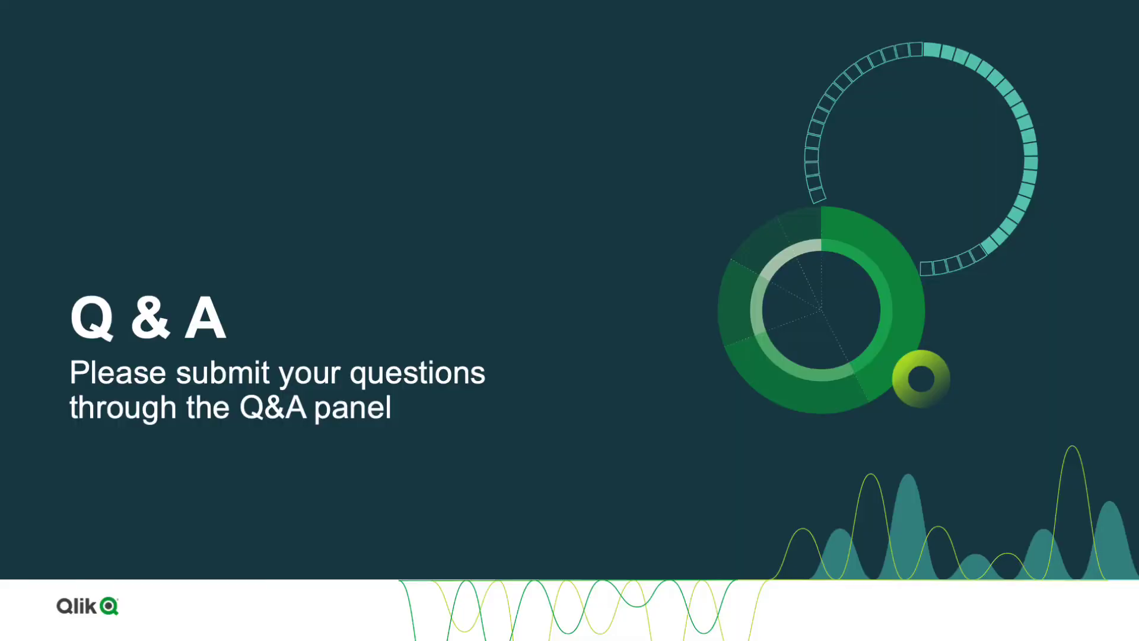